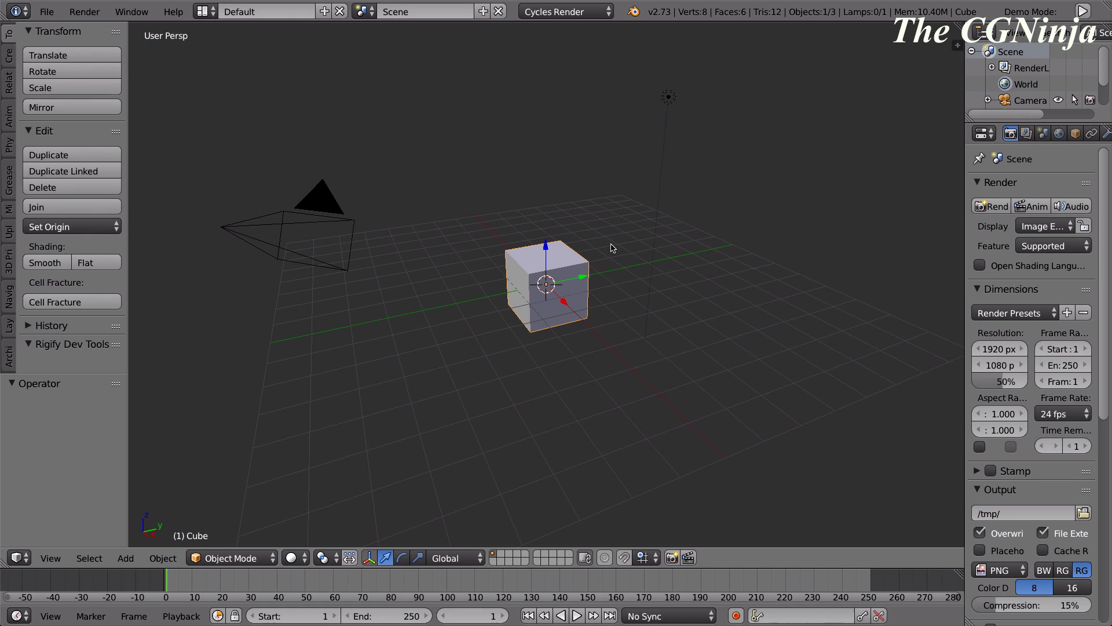
# Delete the default cube from the scene.
pyautogui.press('x')
pyautogui.click(587, 278)
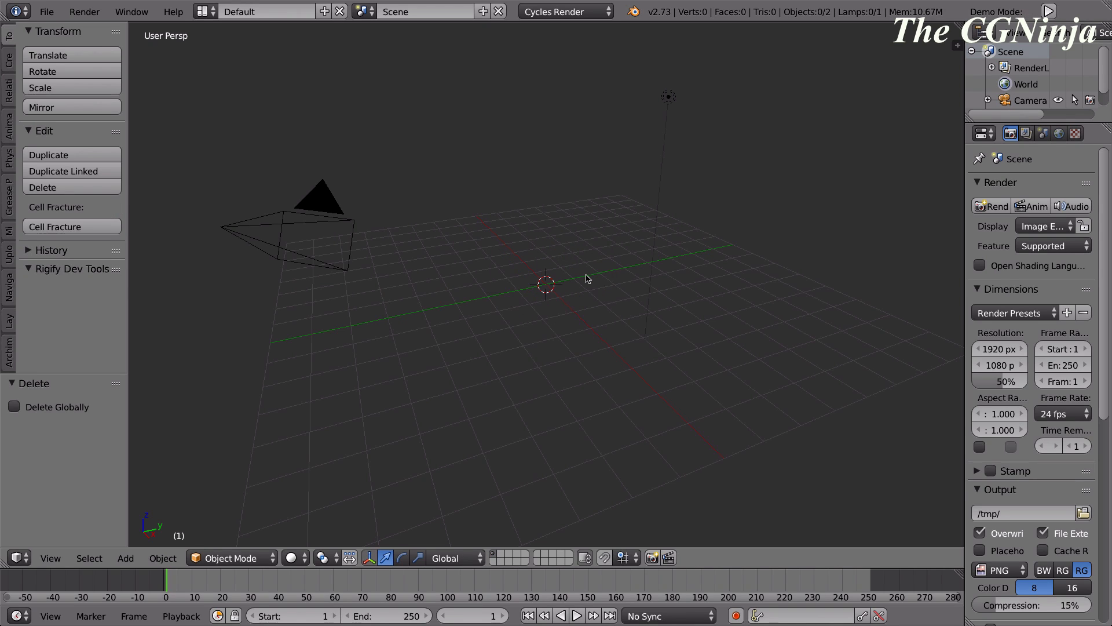
pyautogui.hotkey('shift', 'a')
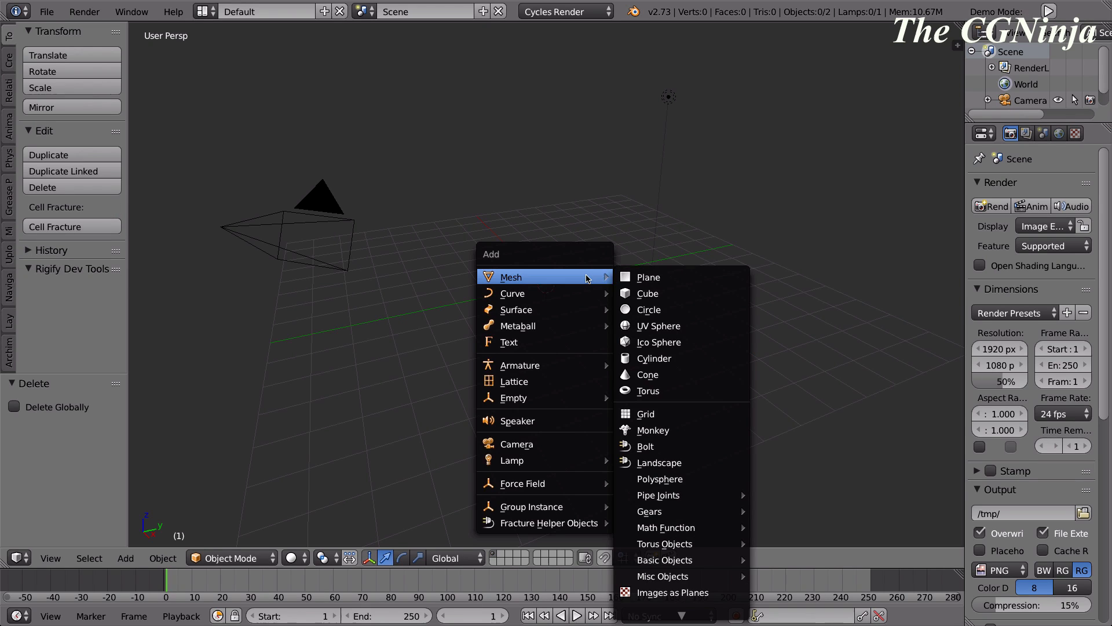
pyautogui.click(628, 279)
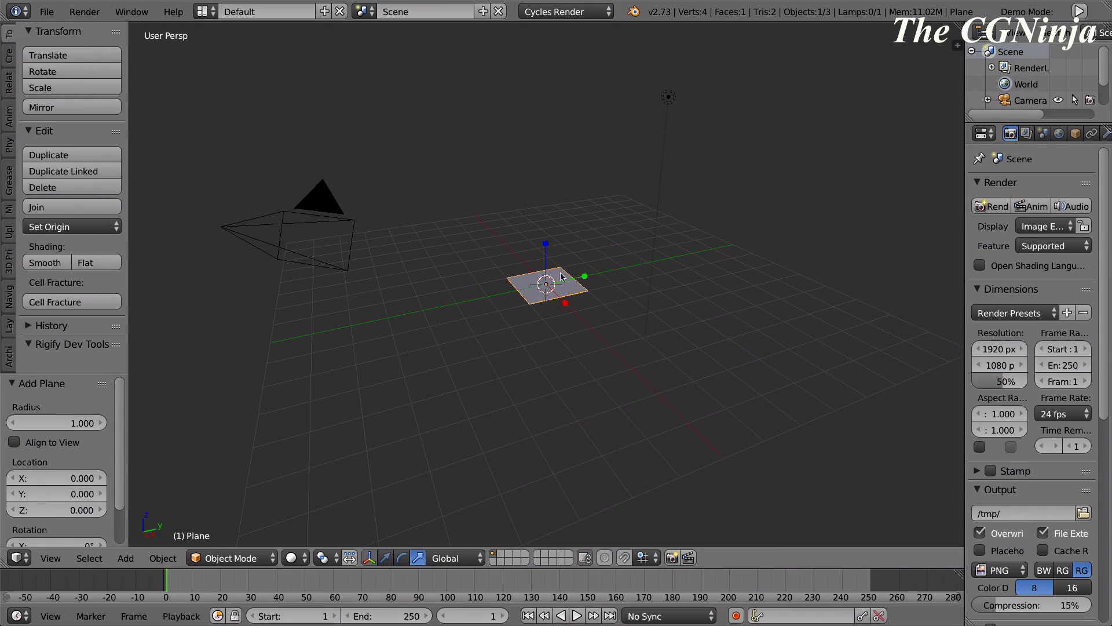
pyautogui.press('s')
pyautogui.press('x')
pyautogui.click(578, 290)
pyautogui.press('Delete')
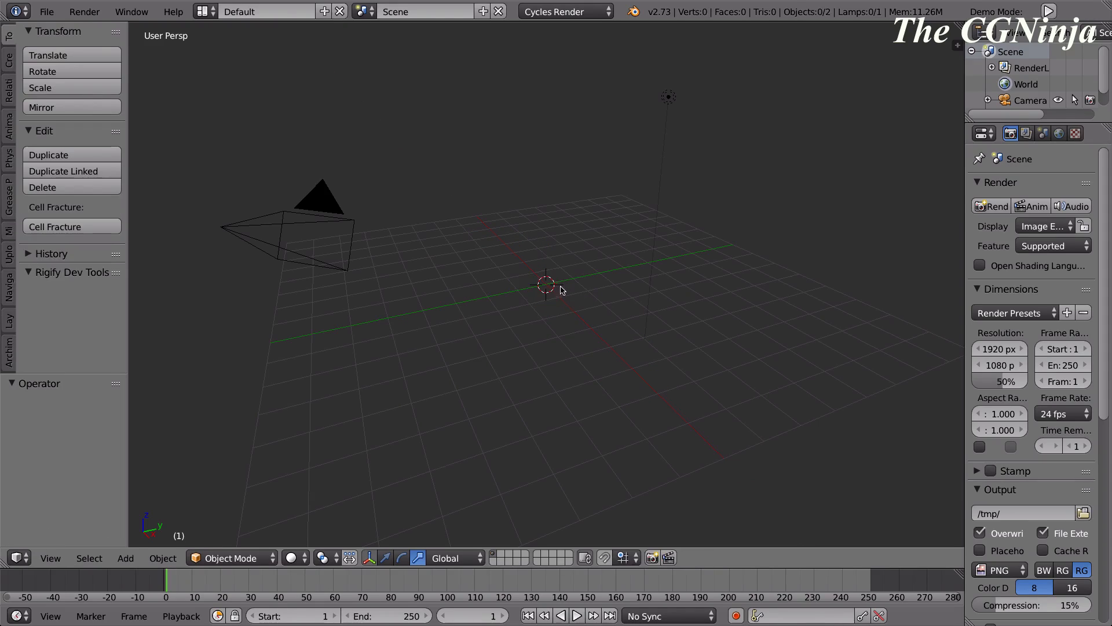
pyautogui.press('a')
pyautogui.press('a')
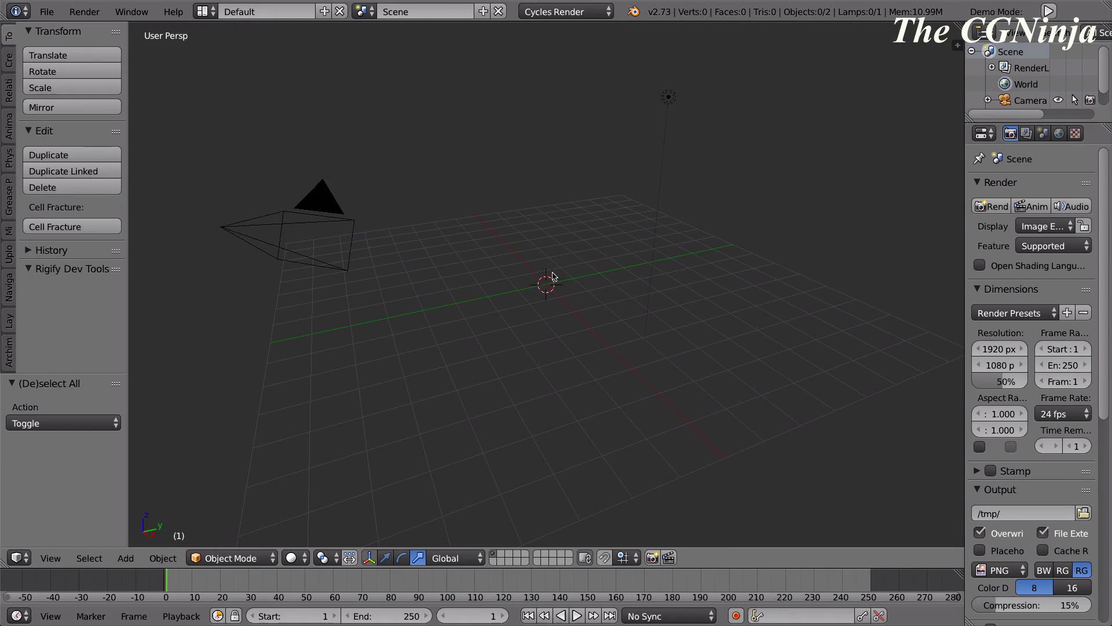
# Add a mesh plane at the centre of the scene.
pyautogui.hotkey('shift', 'a')
pyautogui.moveTo(506, 273)
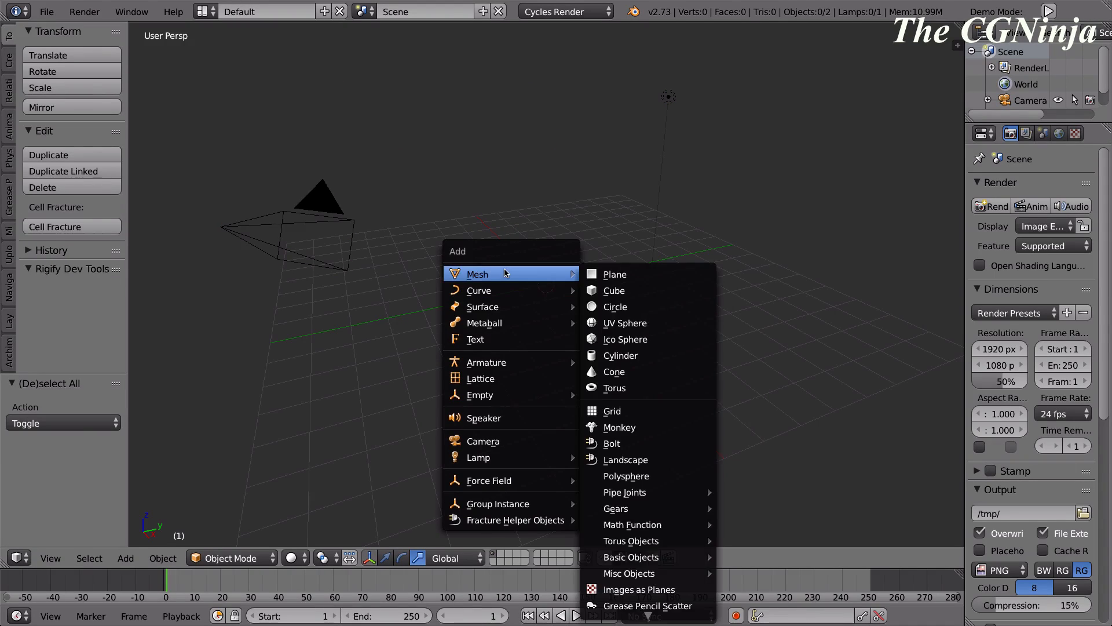
pyautogui.click(634, 275)
pyautogui.press('s')
pyautogui.press('x')
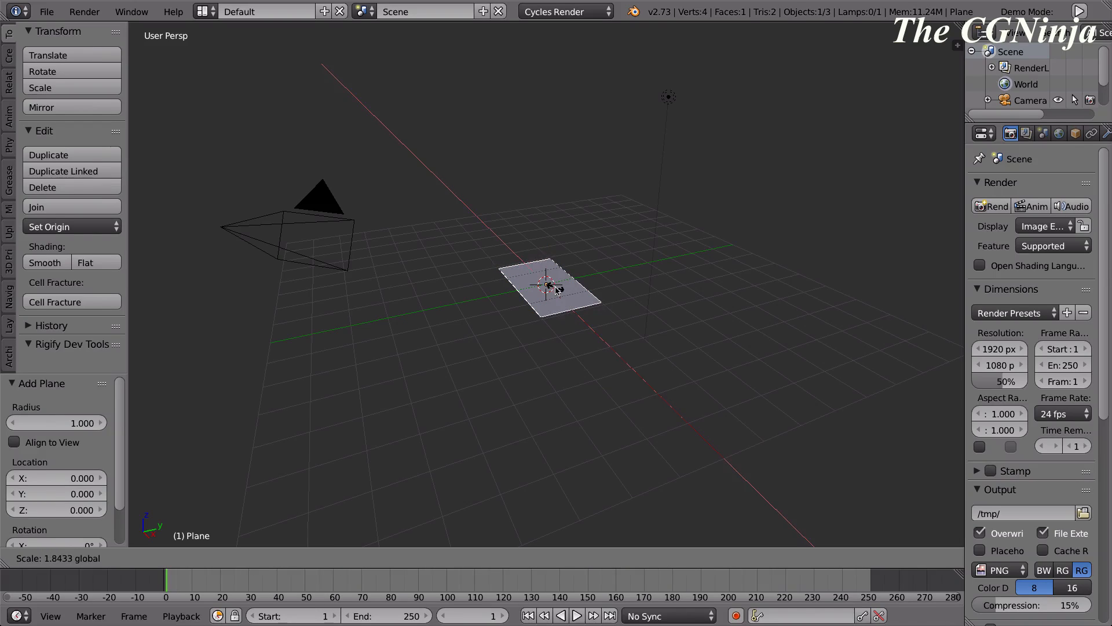
pyautogui.click(555, 287)
pyautogui.hotkey('ctrl', 'z')
# Scale the plane uniformly by about 6.65 to form the ground, with the move manipulator active and everything deselected.
pyautogui.press('s')
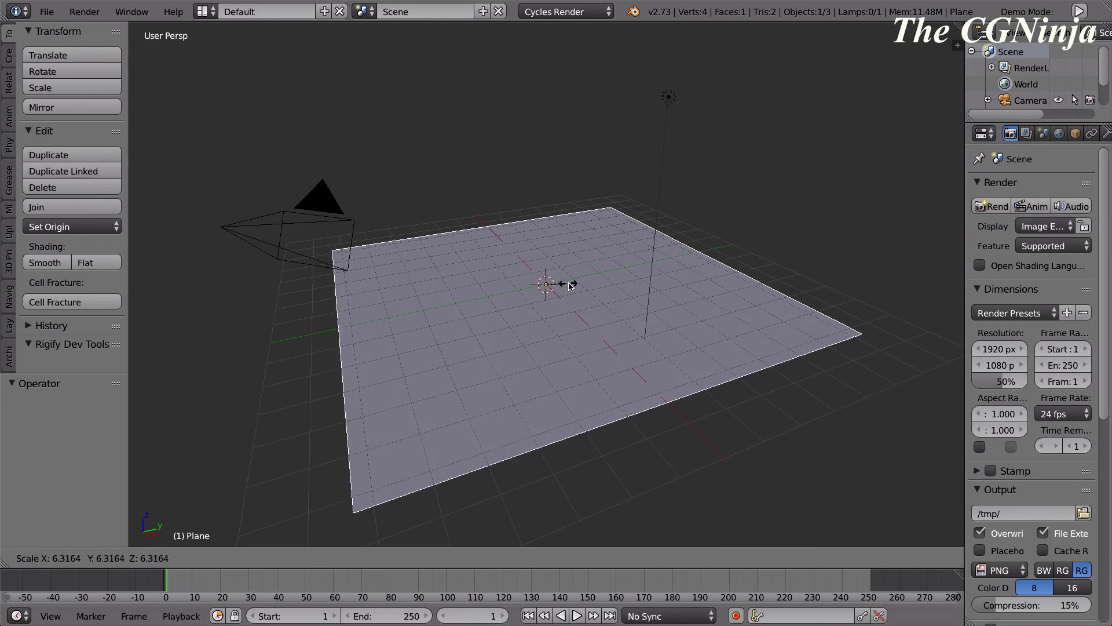
pyautogui.click(434, 476)
pyautogui.click(385, 558)
pyautogui.press('a')
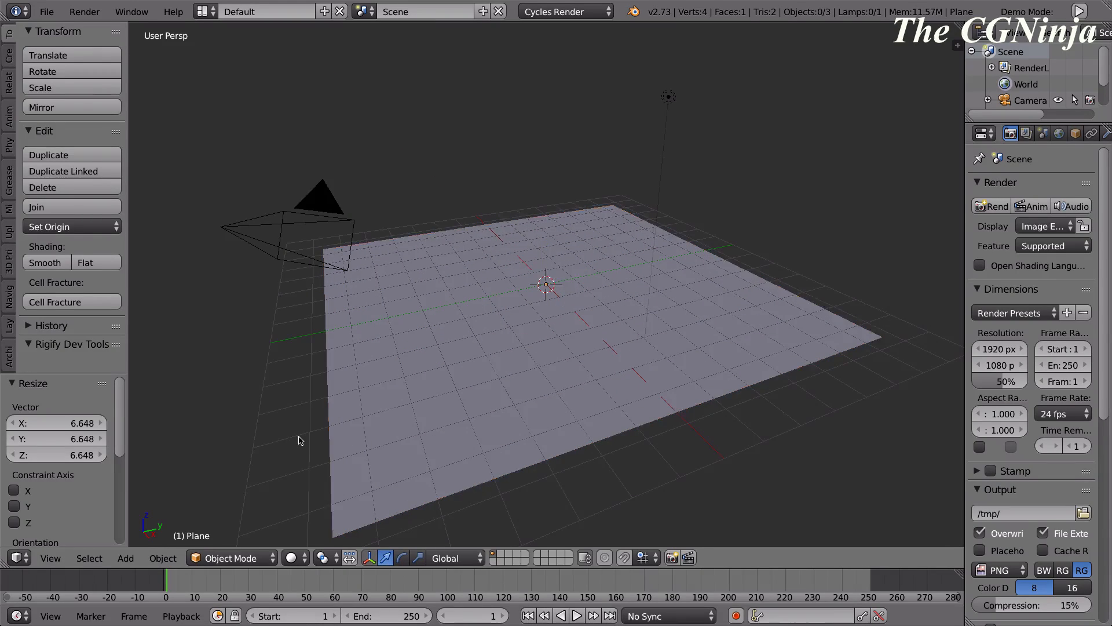
# Delete the default lamp above the plane.
pyautogui.moveTo(300, 440); pyautogui.dragTo(347, 405, button='middle')
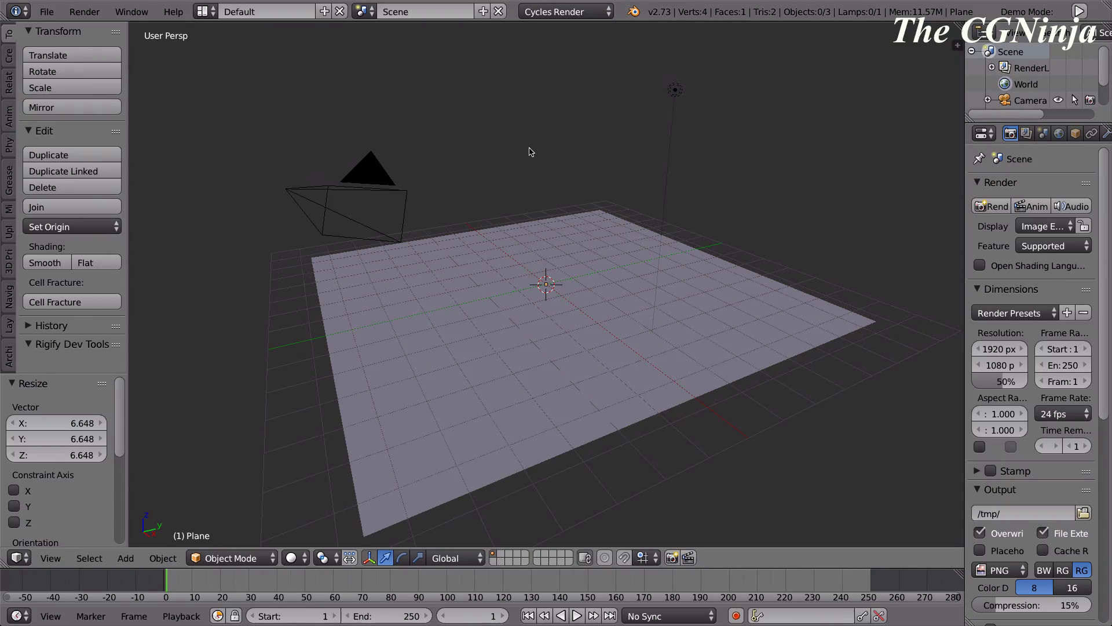
pyautogui.rightClick(675, 90)
pyautogui.press('x')
pyautogui.click(704, 119)
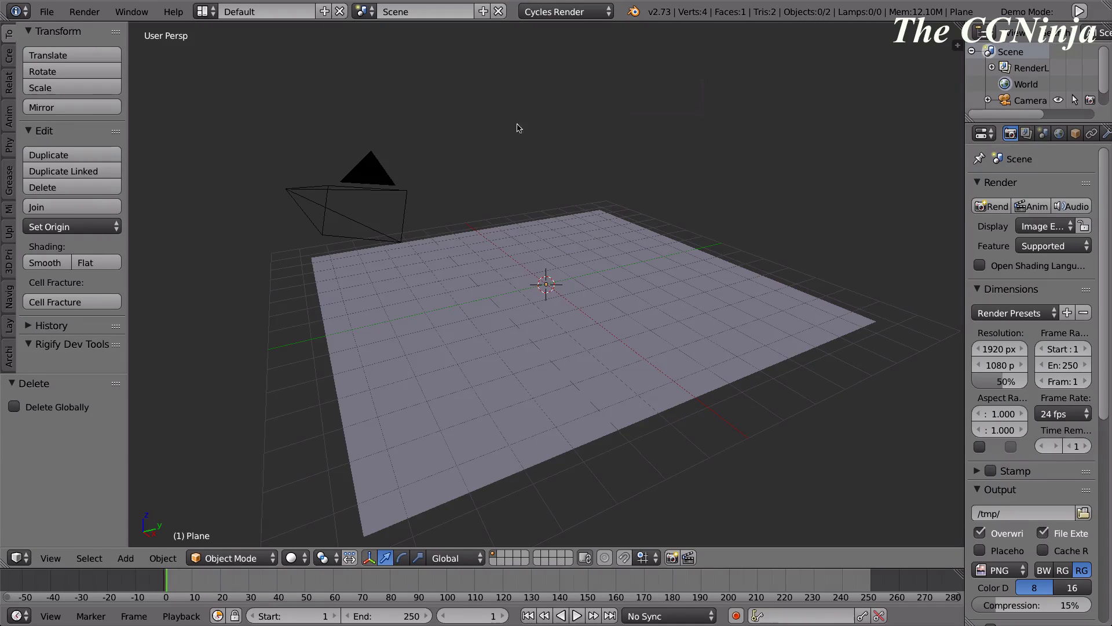
# Add a sun lamp and raise it about 5 units straight up along Z above the plane.
pyautogui.hotkey('shift', 'a')
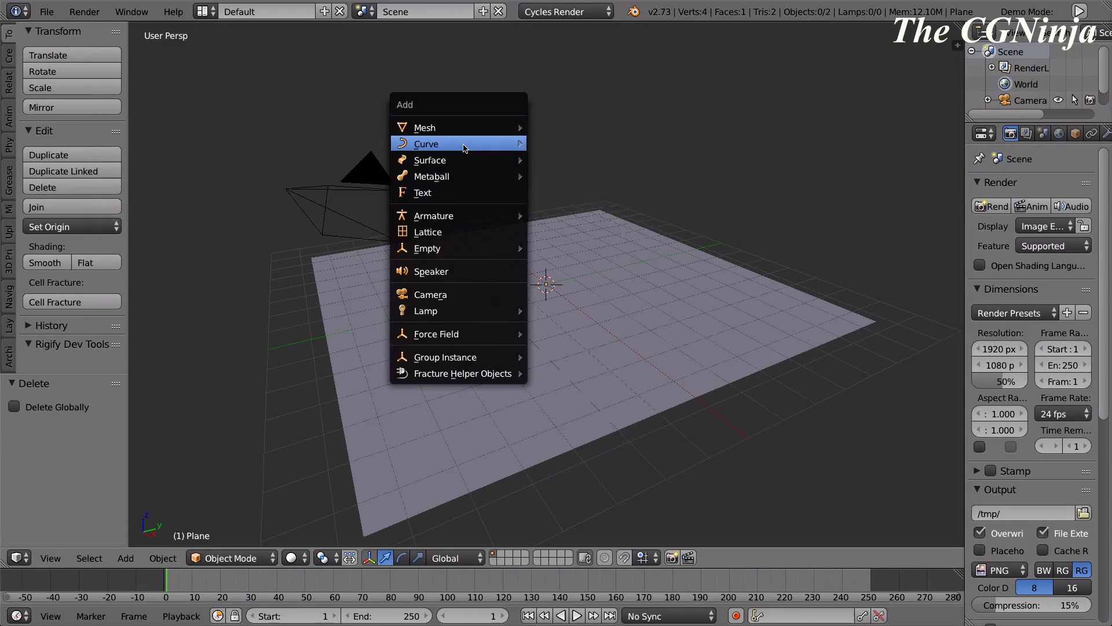
pyautogui.moveTo(478, 311)
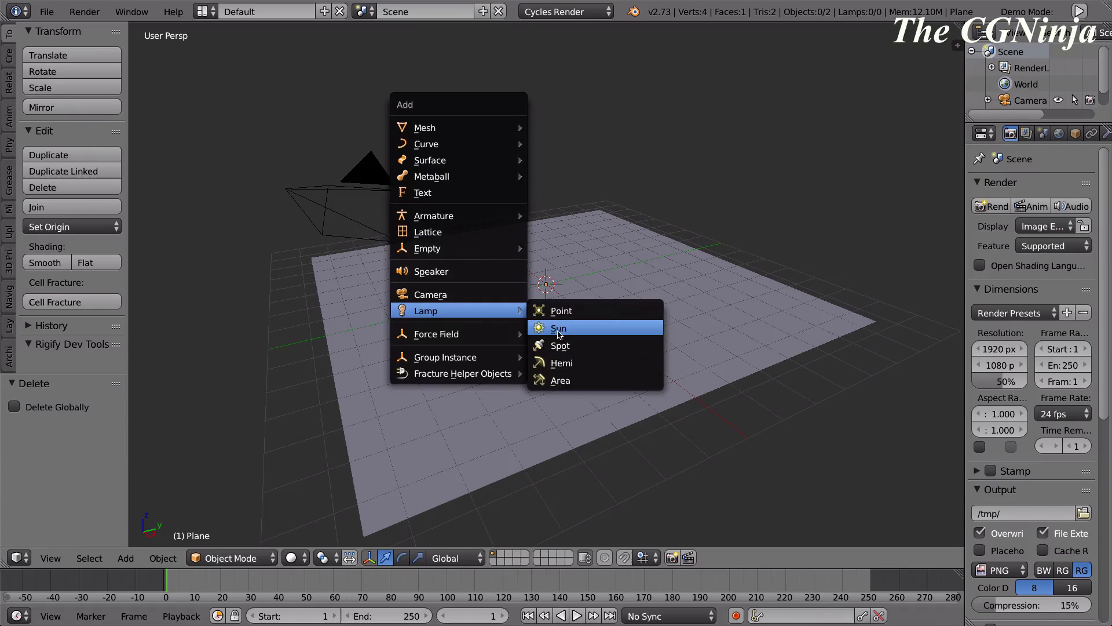
pyautogui.click(558, 328)
pyautogui.press('g')
pyautogui.press('z')
pyautogui.click(532, 193)
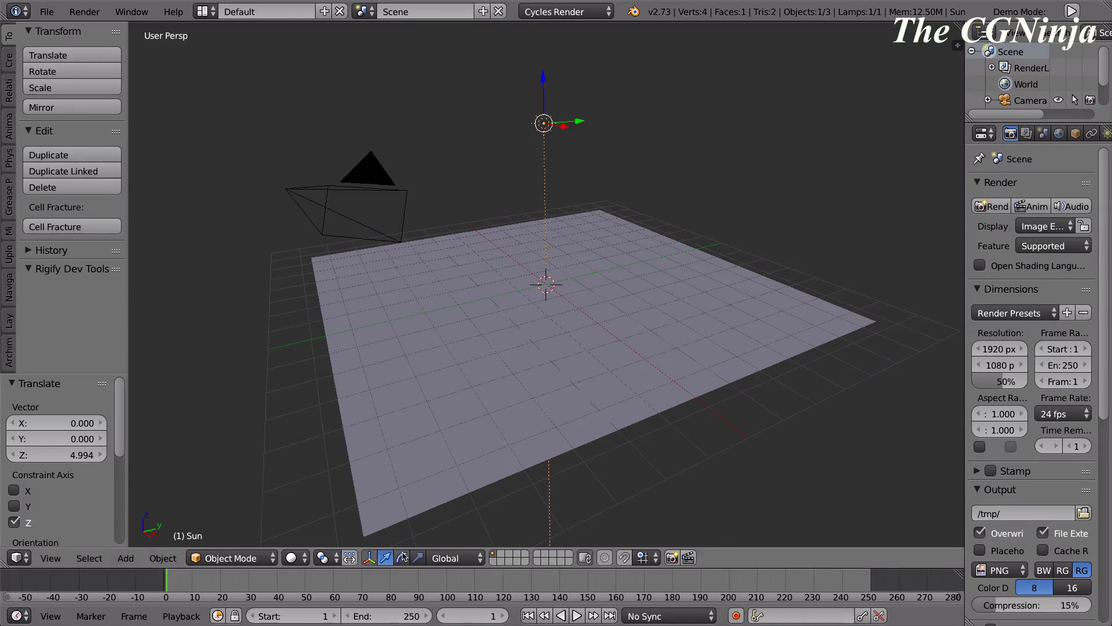
# Rotate the sun lamp about -35° around X, then shift it along Y and raise it about 1.37 units.
pyautogui.click(401, 558)
pyautogui.moveTo(513, 90); pyautogui.dragTo(530, 78)
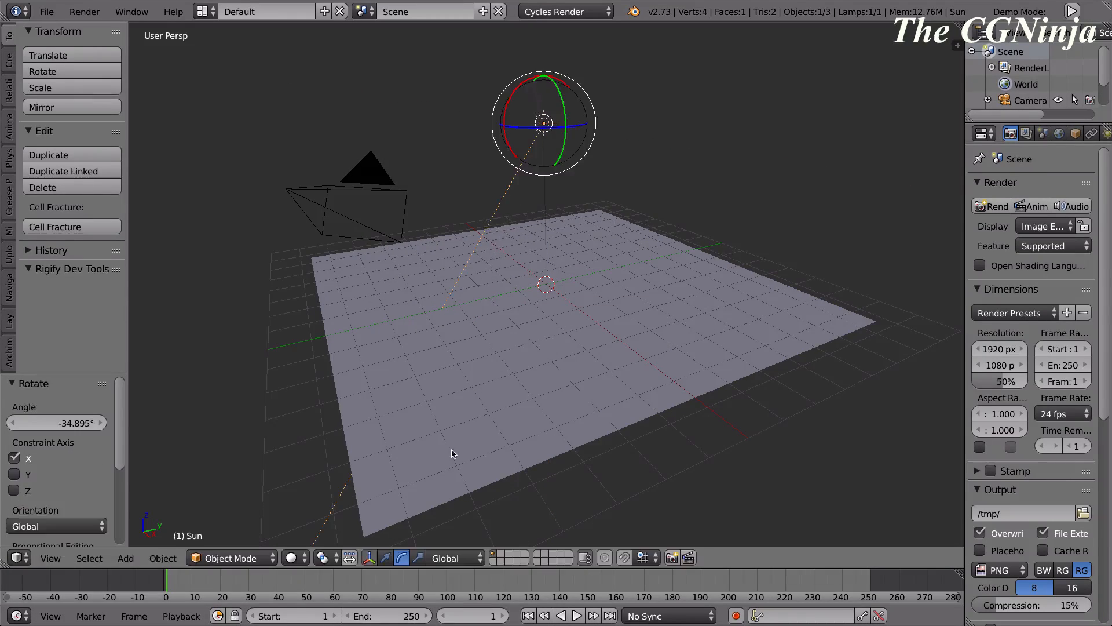
pyautogui.click(385, 558)
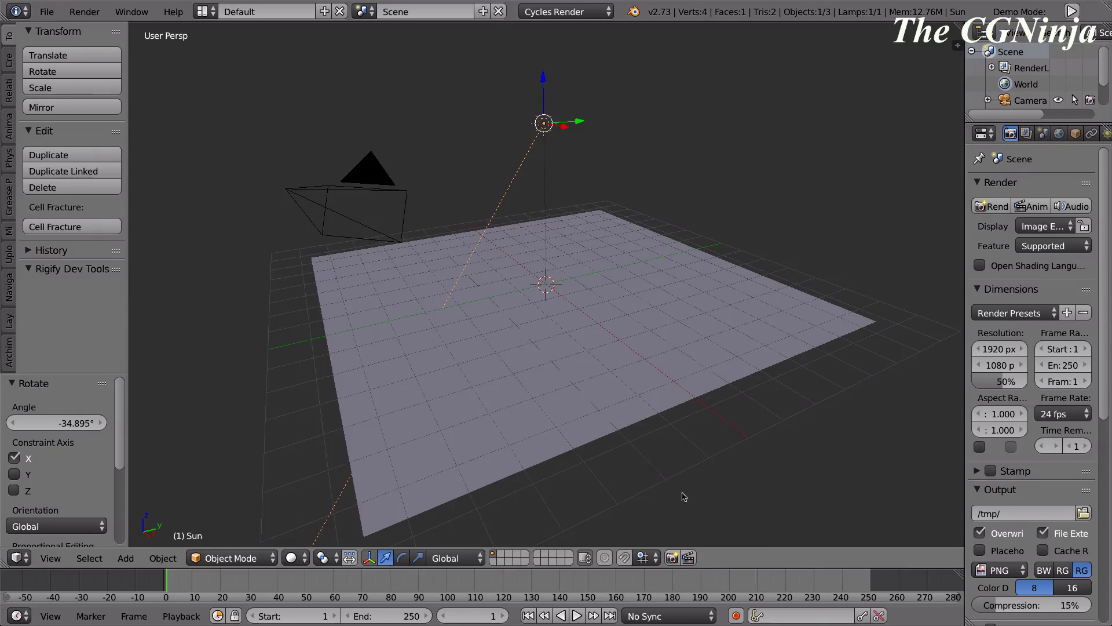
pyautogui.moveTo(683, 495); pyautogui.dragTo(643, 491, button='middle')
pyautogui.moveTo(577, 121)
pyautogui.mouseDown()
pyautogui.moveTo(736, 120)
pyautogui.moveTo(710, 51)
pyautogui.mouseUp()
# Preview the lit plane in Rendered viewport shading, then return to Solid shading.
pyautogui.click(291, 558)
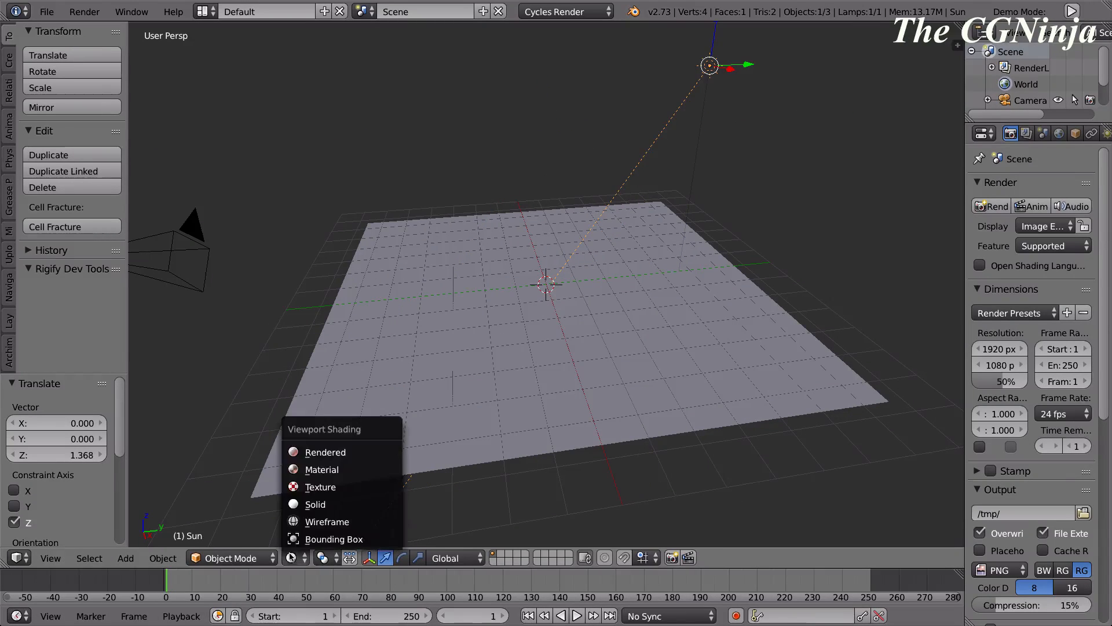
pyautogui.click(321, 452)
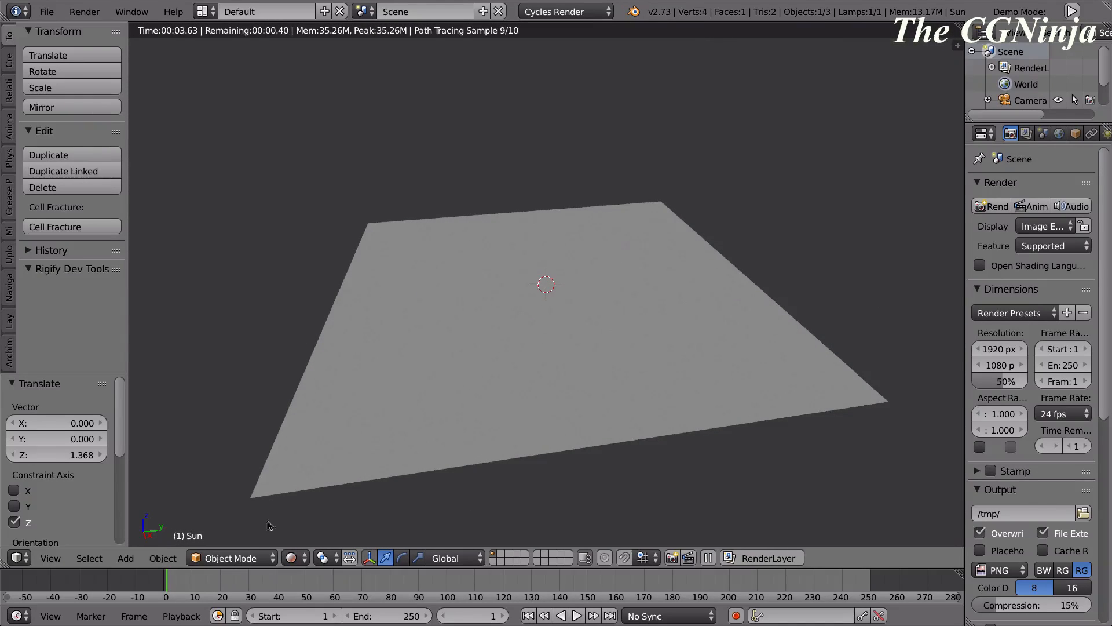
pyautogui.click(303, 558)
pyautogui.click(300, 503)
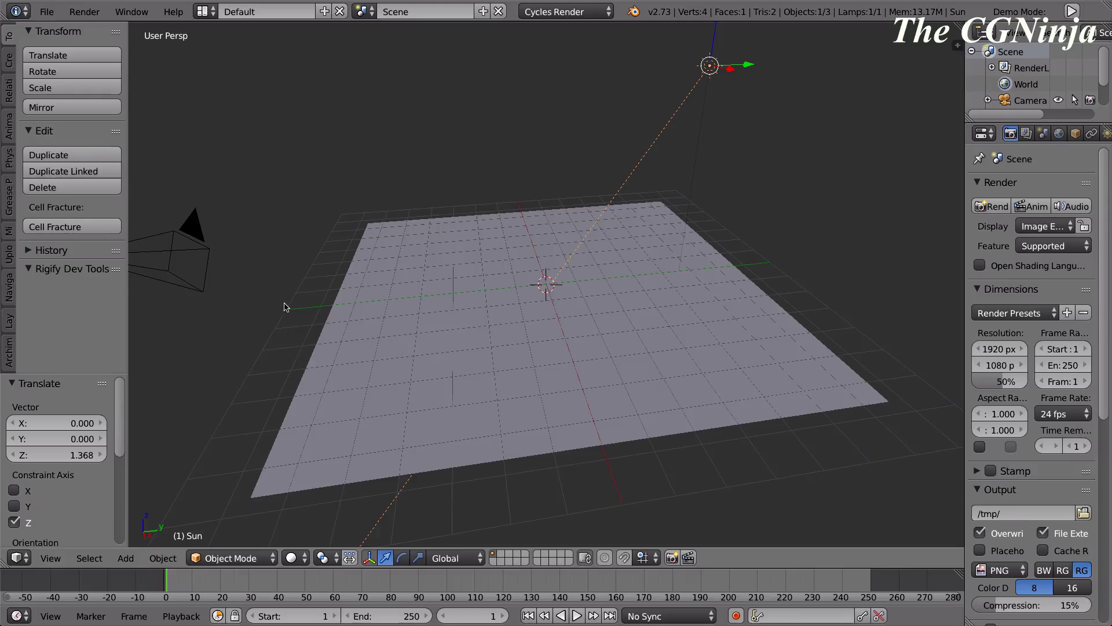
# Deselect the sun lamp and widen the tool shelf beside the 3D view.
pyautogui.moveTo(284, 303); pyautogui.dragTo(286, 270, button='middle')
pyautogui.press('a')
pyautogui.keyDown('shift'); pyautogui.scroll(8, 372, 229); pyautogui.keyUp('shift')
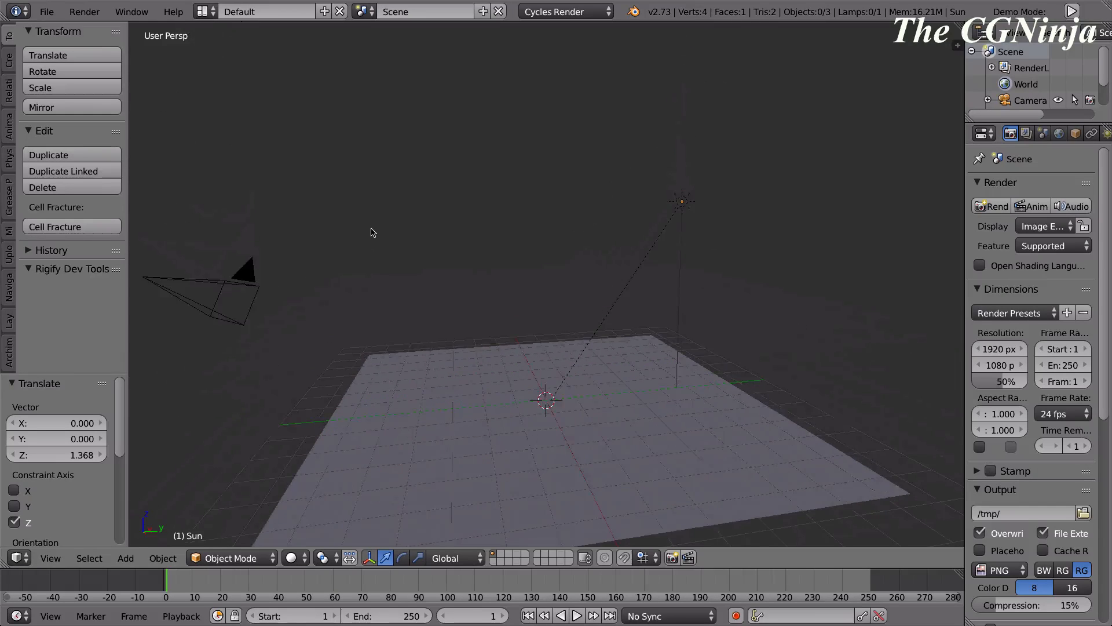
pyautogui.moveTo(371, 232); pyautogui.dragTo(387, 267, button='middle')
pyautogui.moveTo(126, 294); pyautogui.dragTo(219, 291)
# Open the user preferences, search the add-ons for "sap" and clear the search.
pyautogui.click(49, 12)
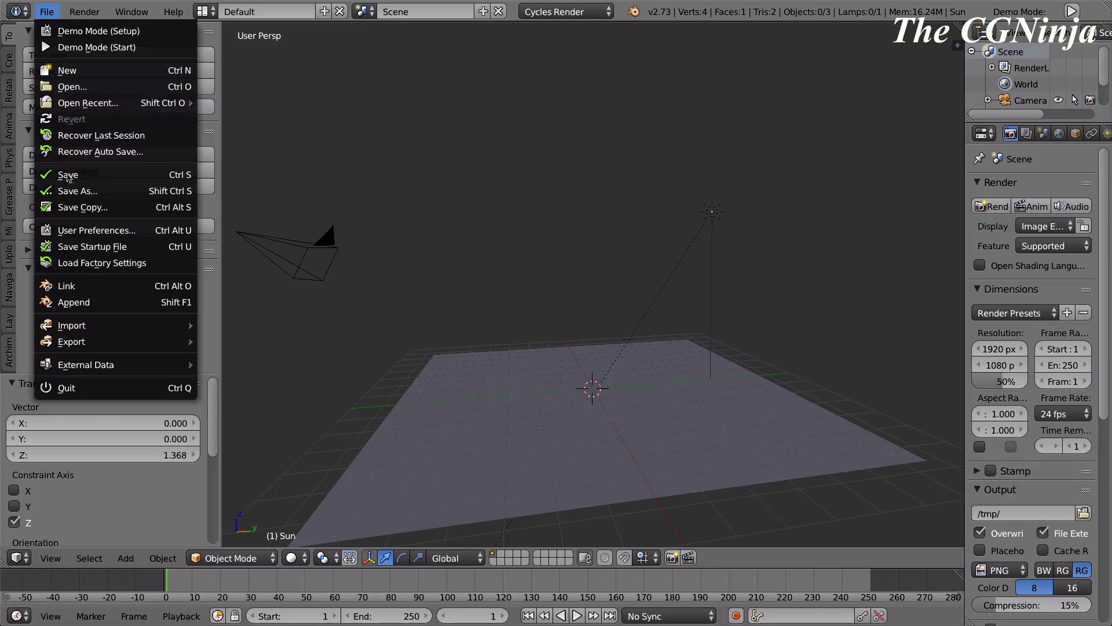
pyautogui.click(76, 231)
pyautogui.scroll(-8, 312, 131)
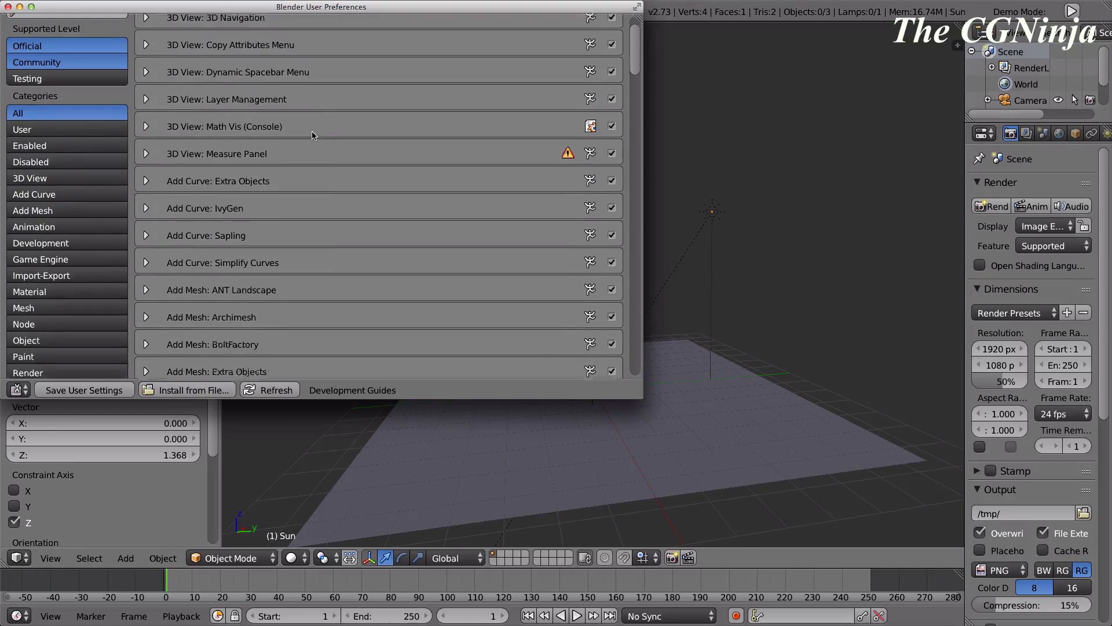
pyautogui.scroll(8, 312, 131)
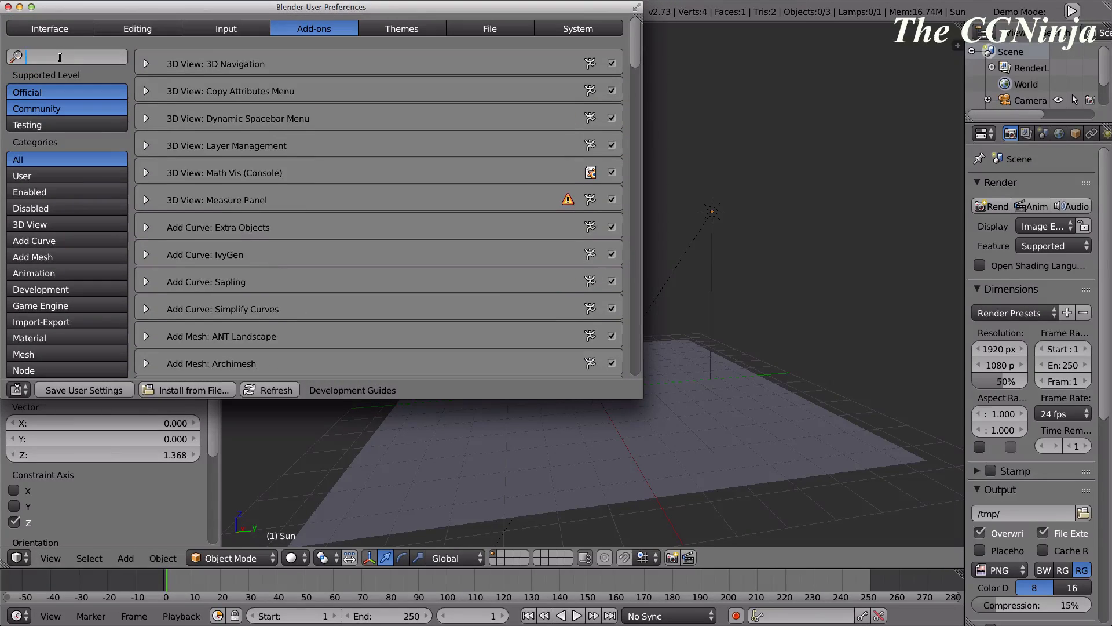
pyautogui.write('sap')
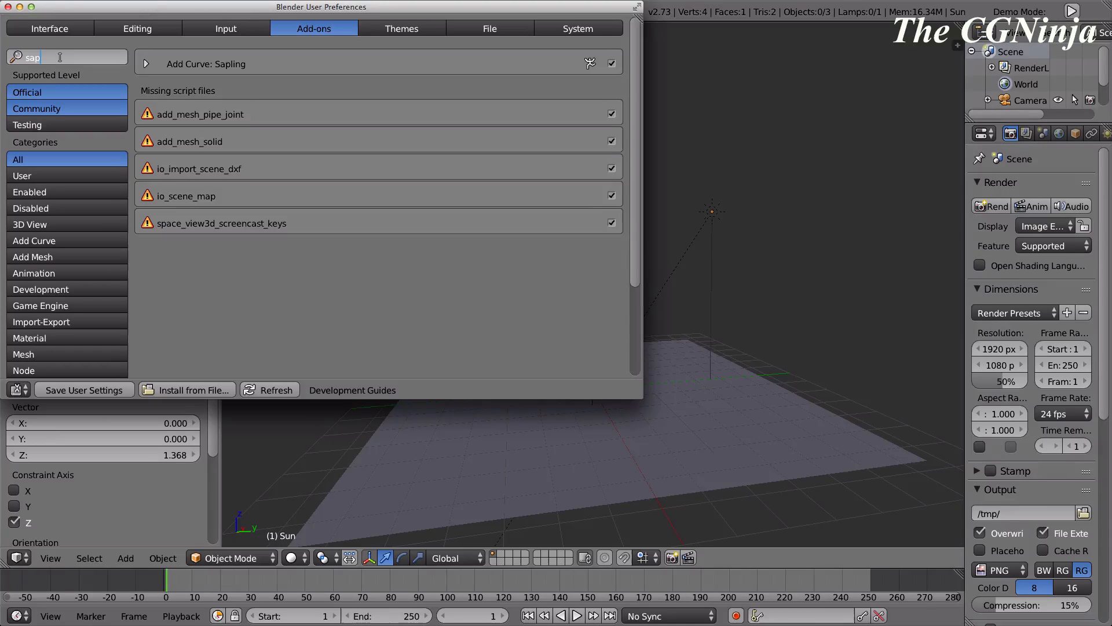
pyautogui.press('BackSpace')
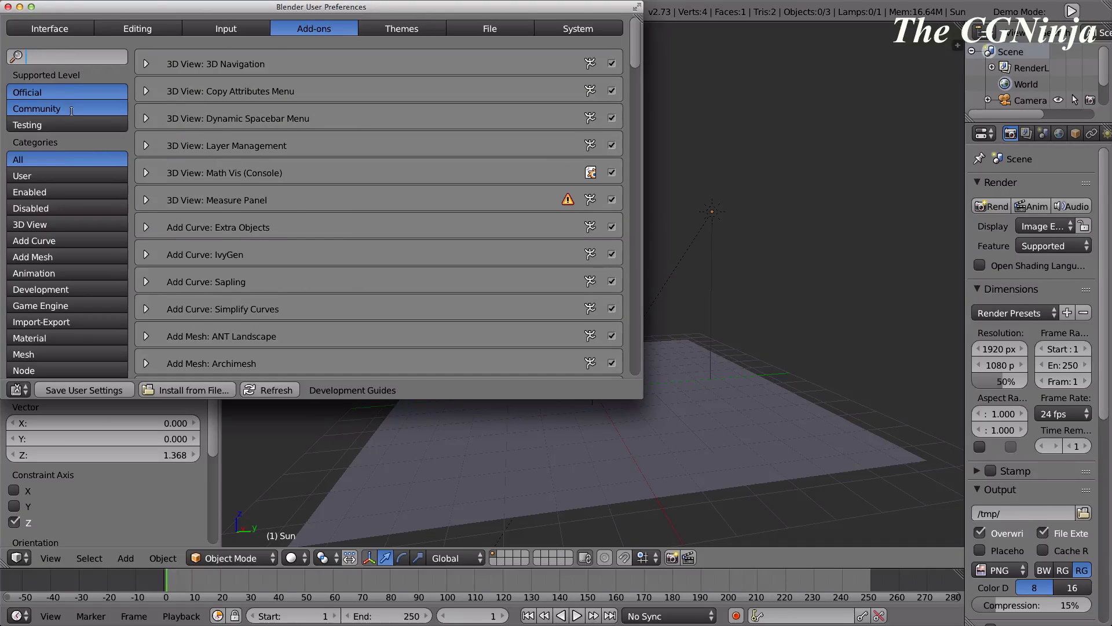
# Search the add-ons for "sapli" and examine the details of Add Curve: Sapling.
pyautogui.click(45, 55)
pyautogui.write('sapl')
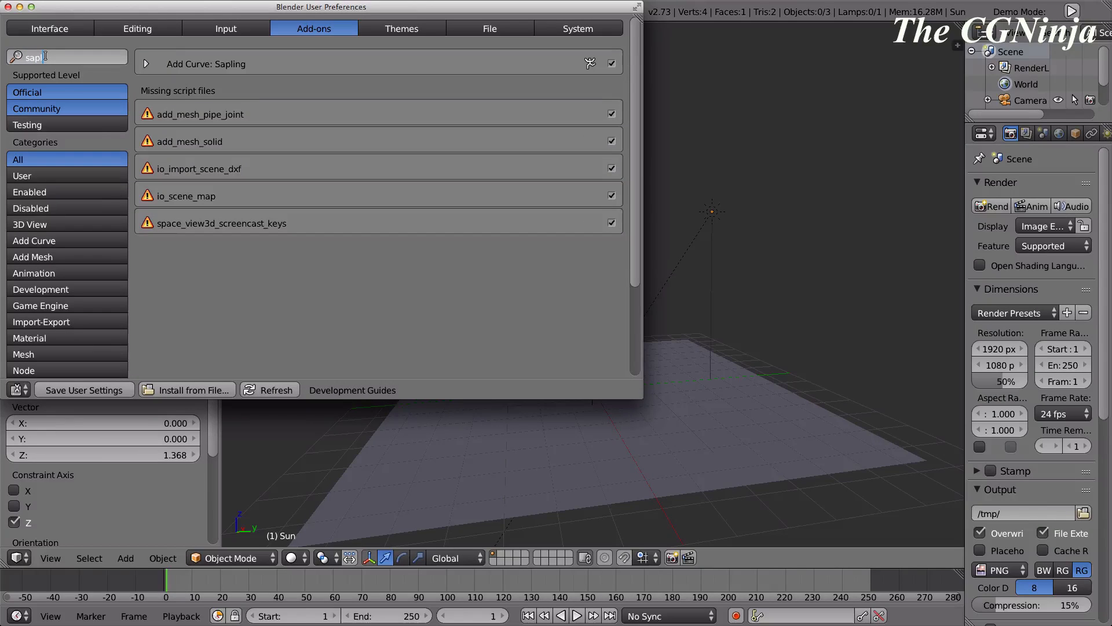
pyautogui.write('inn')
pyautogui.press('BackSpace')
pyautogui.press('BackSpace')
pyautogui.click(147, 64)
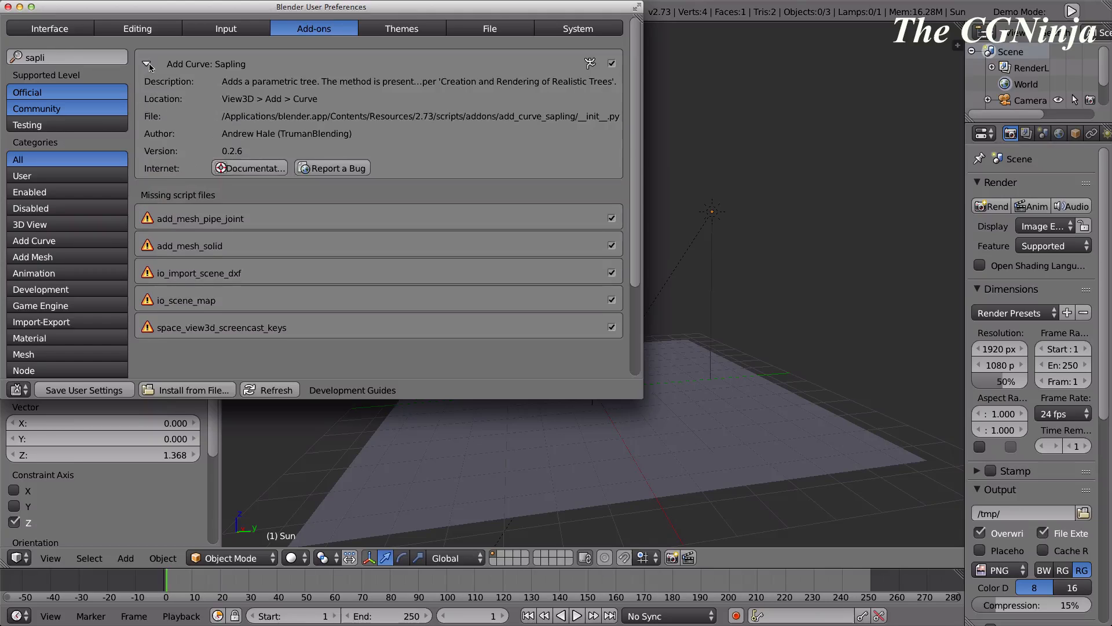
pyautogui.click(146, 64)
# Clear the add-on search and close the user preferences.
pyautogui.click(52, 59)
pyautogui.press('BackSpace')
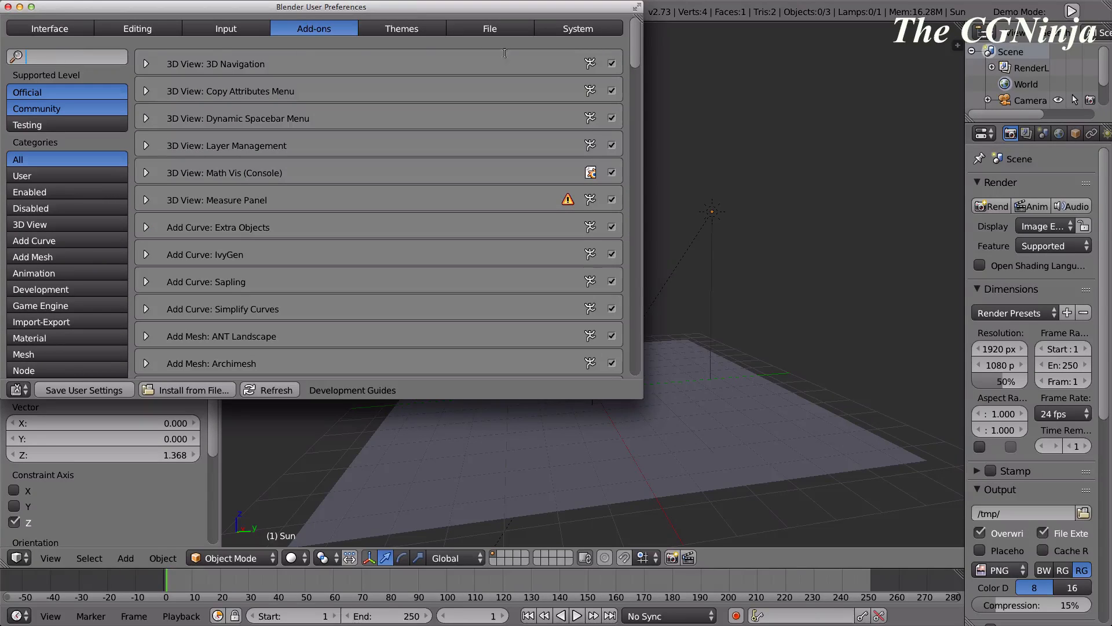
pyautogui.click(8, 8)
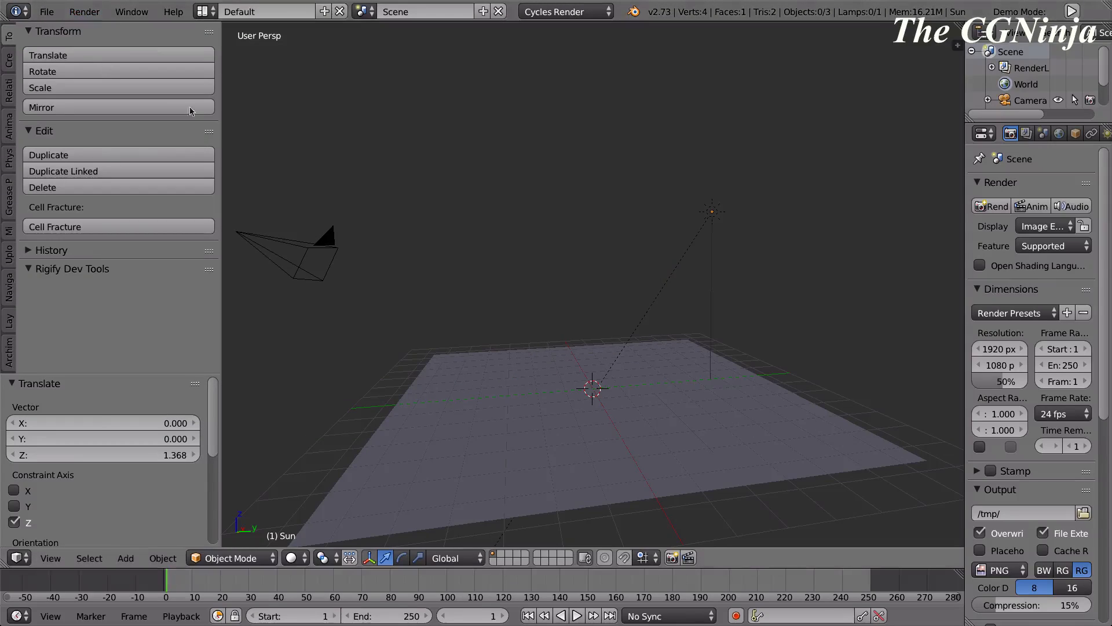
# Add a Sapling tree curve at the centre of the plane.
pyautogui.hotkey('shift', 'a')
pyautogui.moveTo(456, 165)
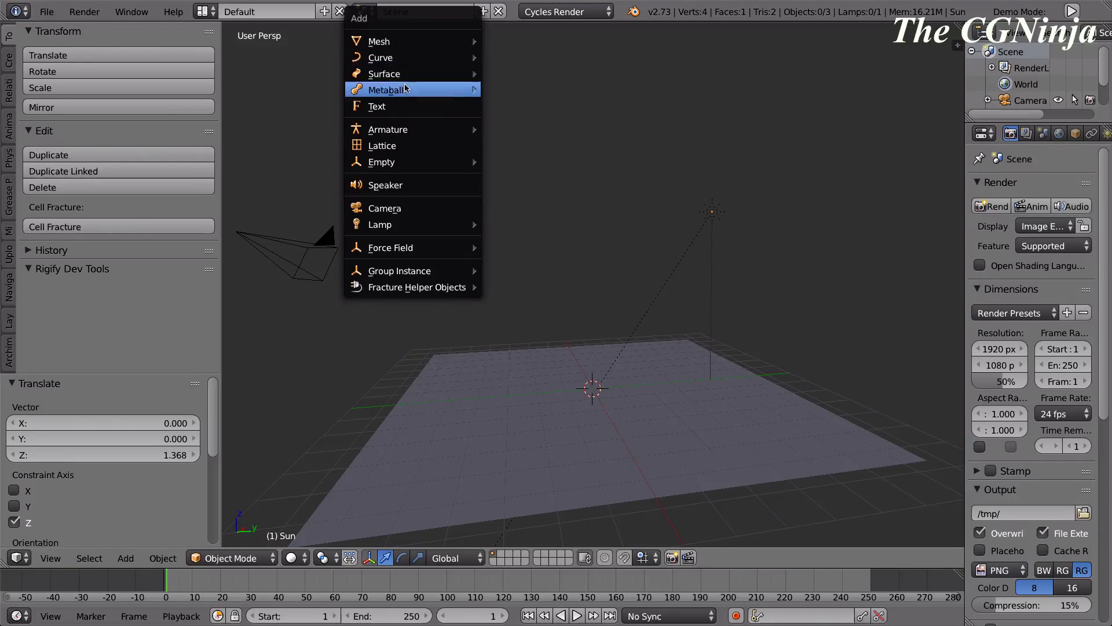
pyautogui.moveTo(406, 57)
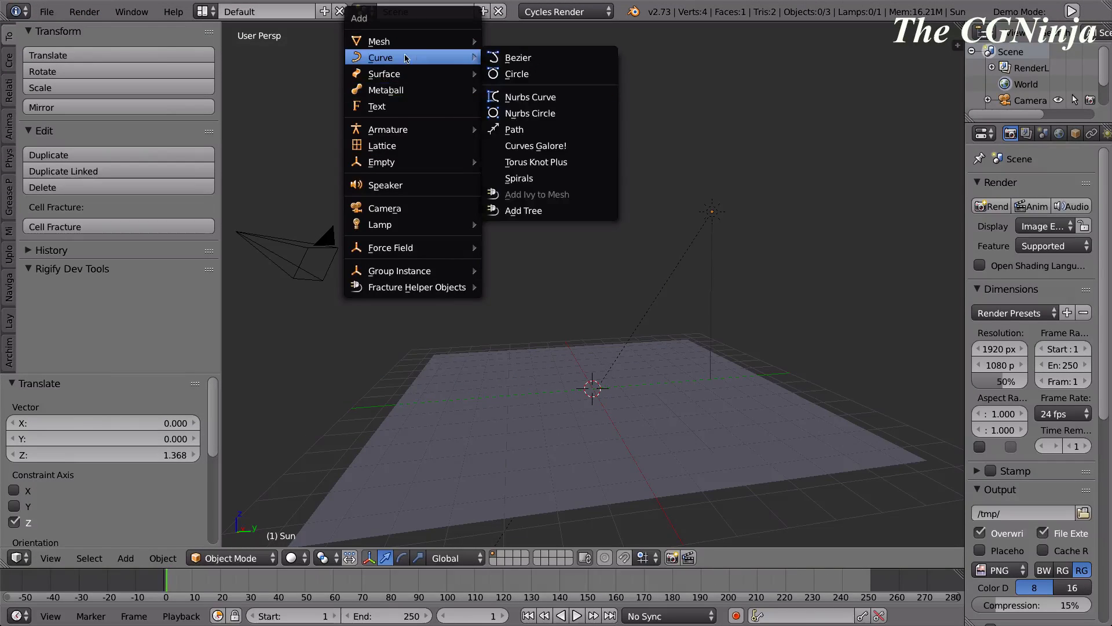
pyautogui.click(562, 214)
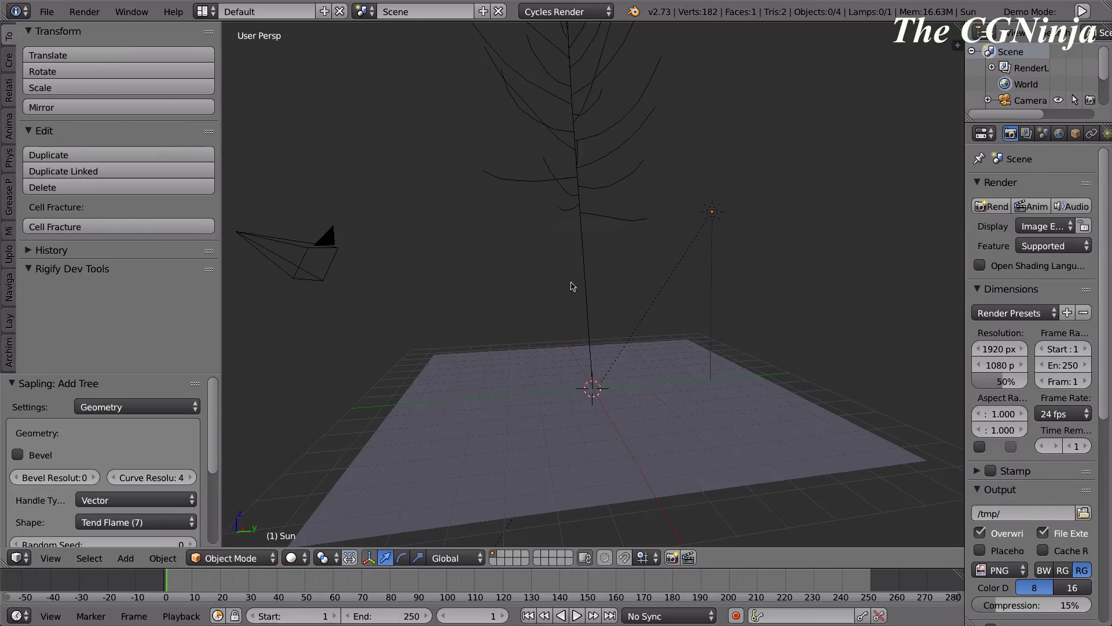
# Frame the whole tree and enlarge the Sapling settings area in height and width to show all Geometry options.
pyautogui.scroll(-3, 611, 233)
pyautogui.moveTo(727, 231); pyautogui.dragTo(540, 270, button='middle')
pyautogui.keyDown('shift'); pyautogui.scroll(3, 668, 231); pyautogui.keyUp('shift')
pyautogui.keyDown('shift'); pyautogui.scroll(2, 699, 238); pyautogui.keyUp('shift')
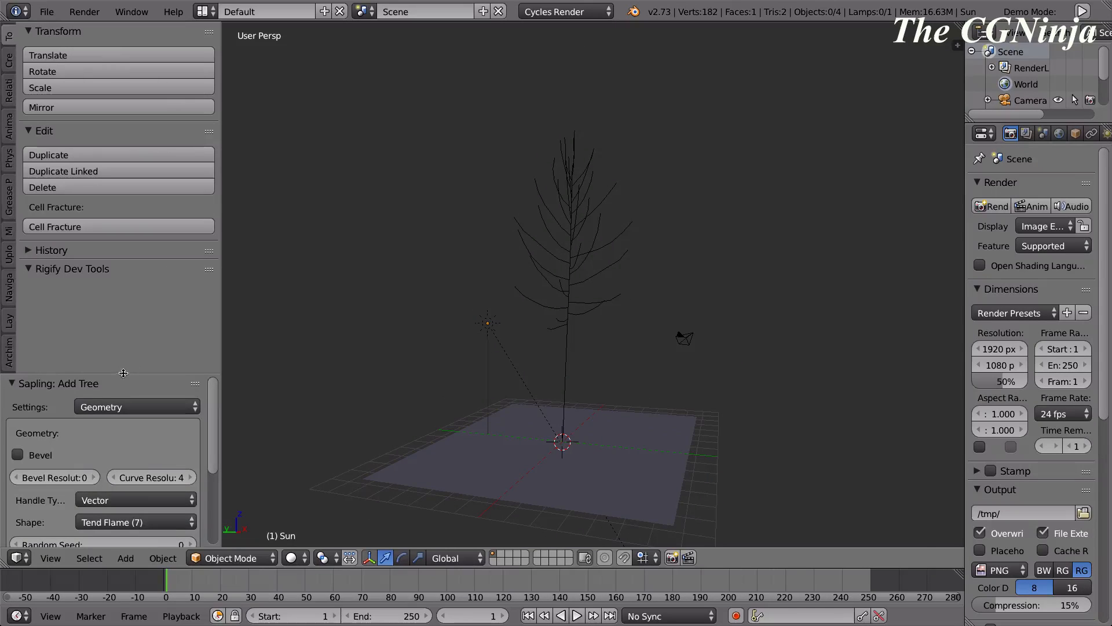
pyautogui.moveTo(124, 373); pyautogui.dragTo(123, 167)
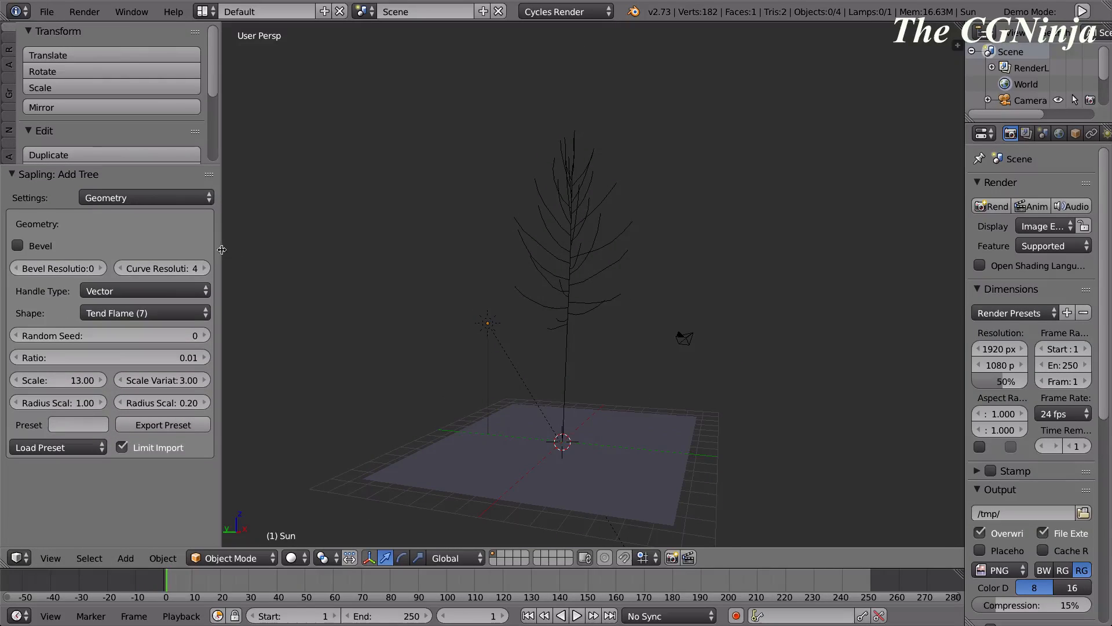
pyautogui.moveTo(221, 252); pyautogui.dragTo(312, 249)
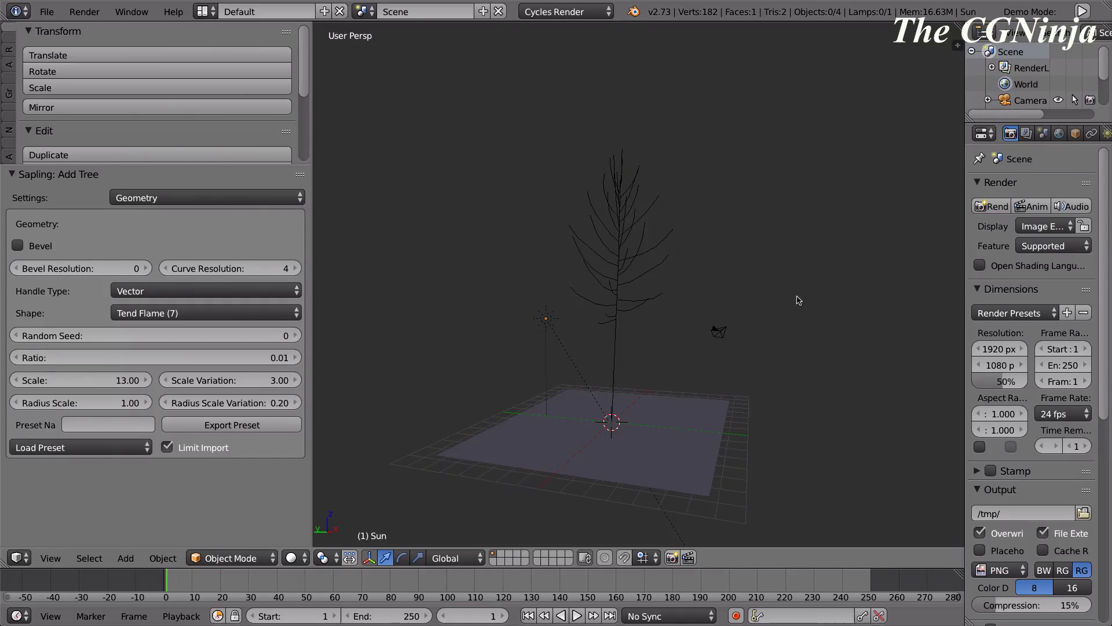
# Enable Bevel for the Sapling tree and examine the thickened trunk and branches from several angles.
pyautogui.moveTo(951, 163); pyautogui.dragTo(893, 208, button='middle')
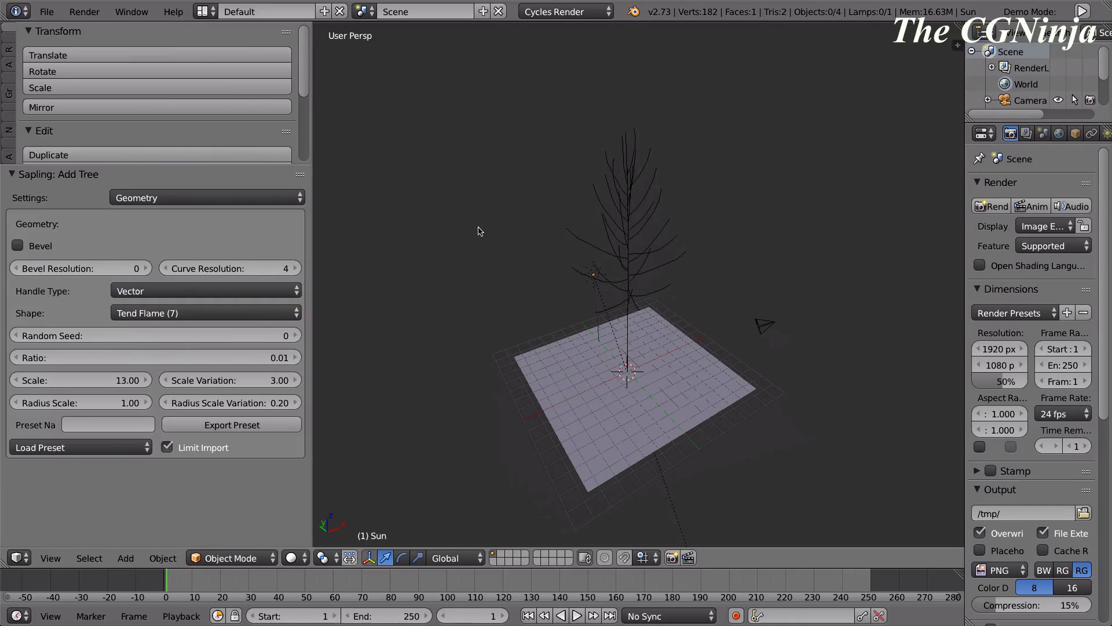
pyautogui.scroll(4, 478, 231)
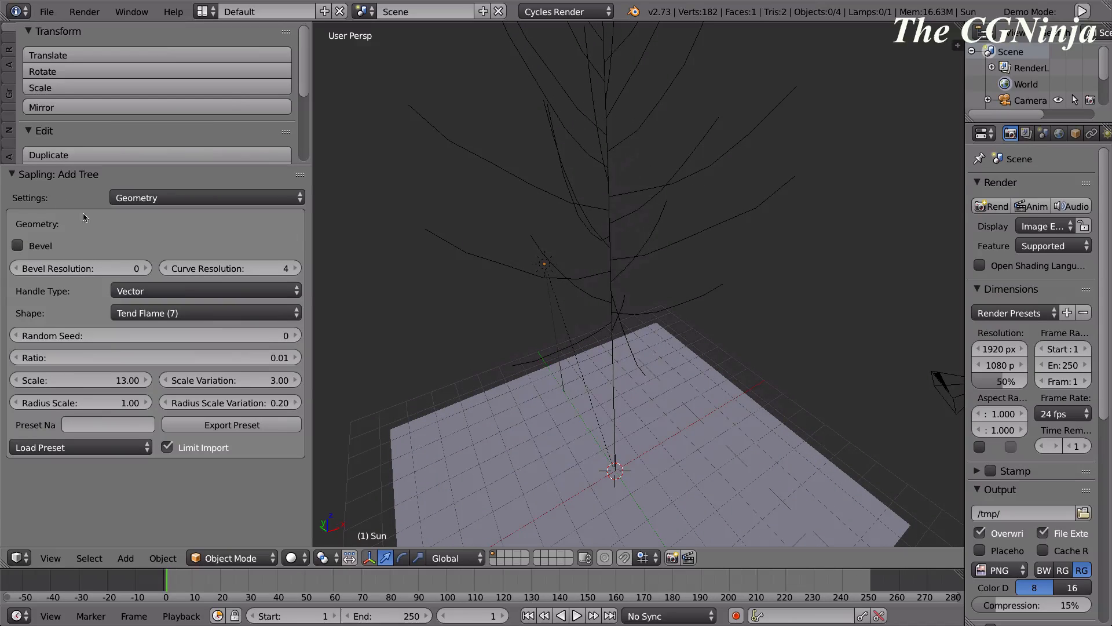
pyautogui.click(155, 198)
pyautogui.moveTo(751, 353); pyautogui.dragTo(739, 305, button='middle')
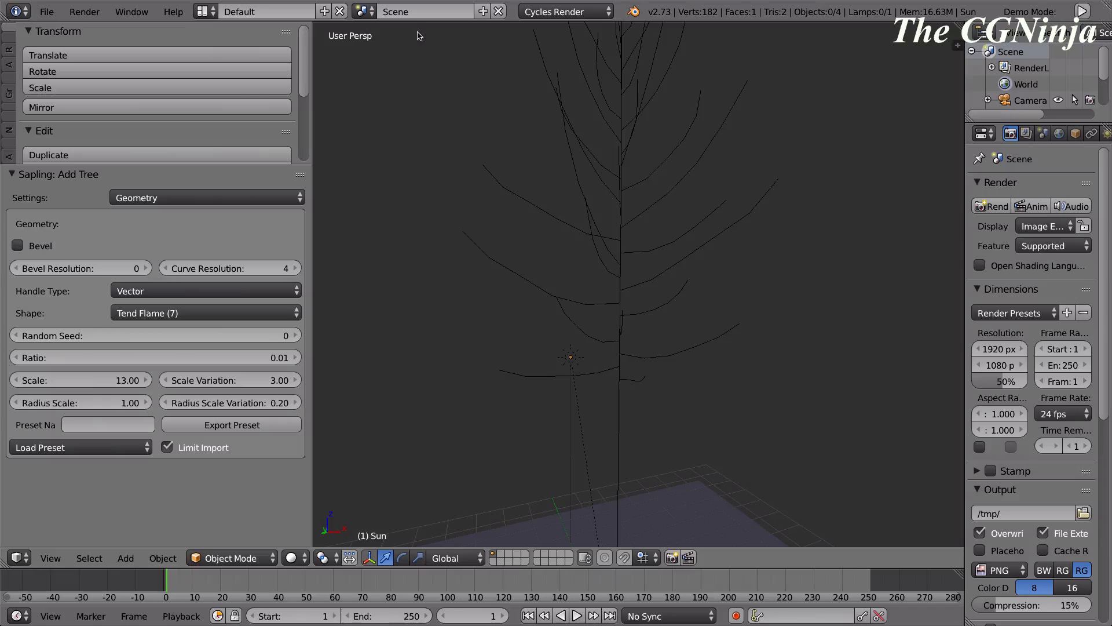
pyautogui.moveTo(778, 285); pyautogui.dragTo(700, 164, button='middle')
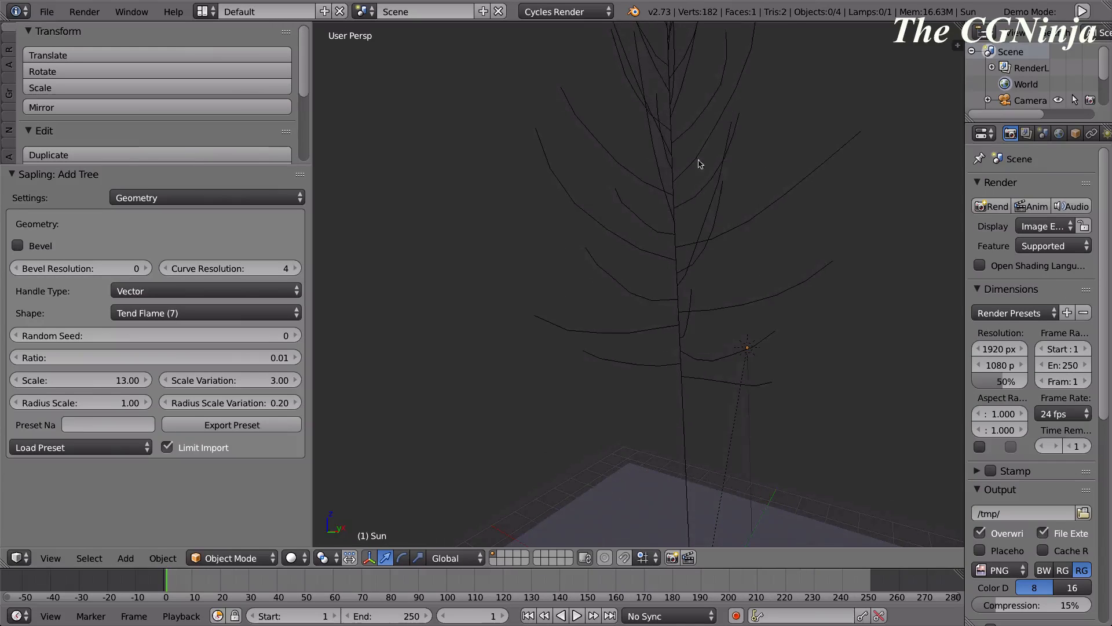
pyautogui.moveTo(778, 373); pyautogui.dragTo(864, 367, button='middle')
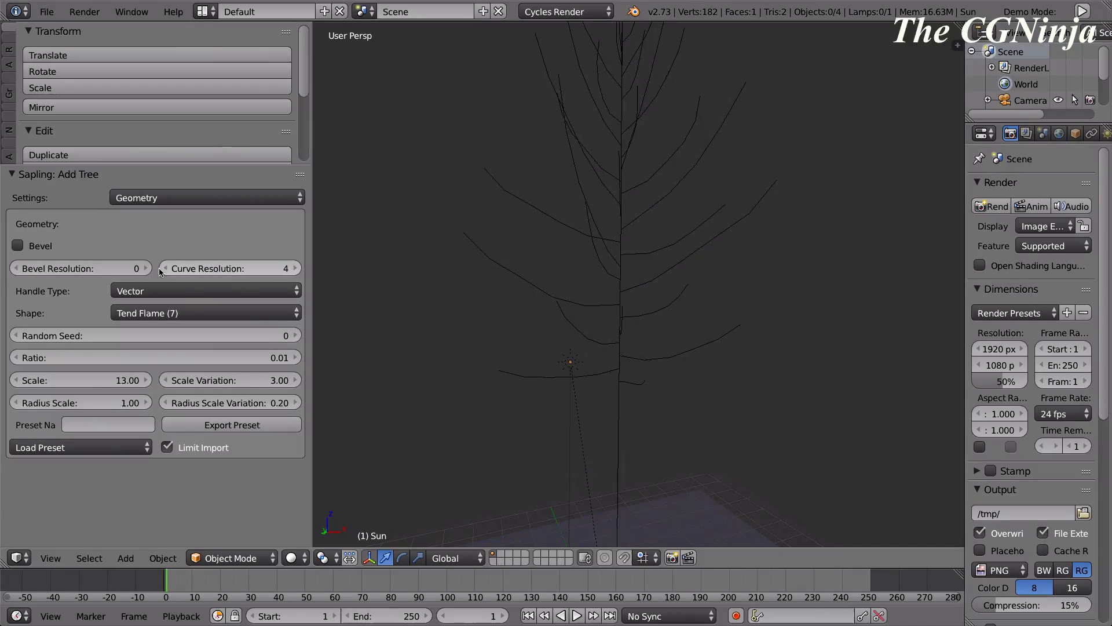
pyautogui.click(39, 248)
pyautogui.moveTo(757, 317); pyautogui.dragTo(670, 338, button='middle')
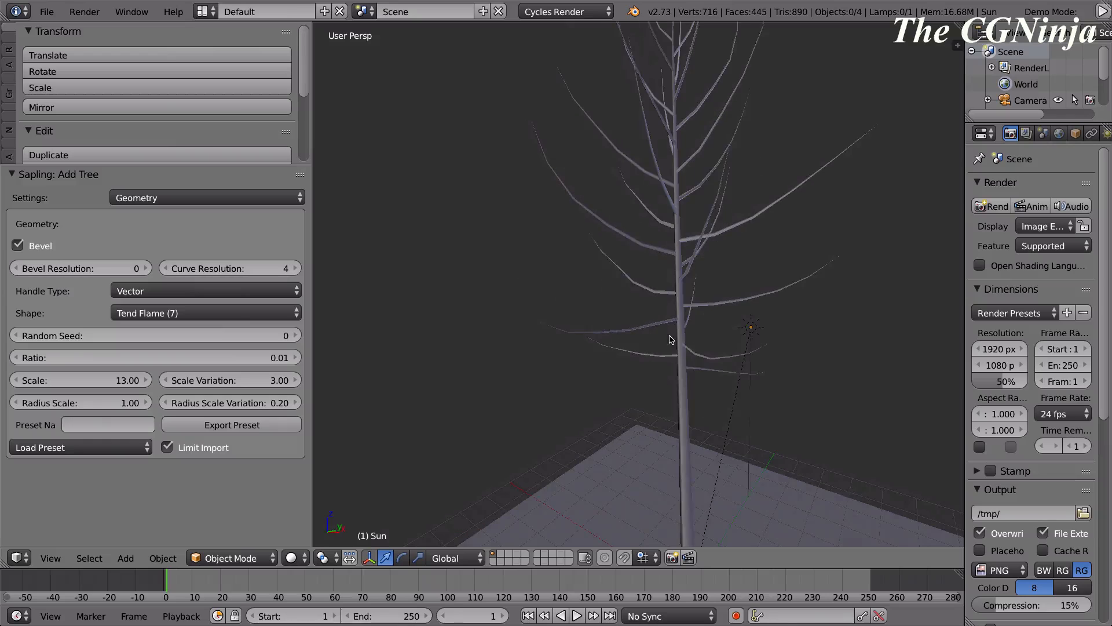
pyautogui.keyDown('shift'); pyautogui.scroll(-4, 866, 375); pyautogui.keyUp('shift')
pyautogui.moveTo(865, 375); pyautogui.dragTo(887, 383, button='middle')
pyautogui.keyDown('shift'); pyautogui.scroll(4, 808, 305); pyautogui.keyUp('shift')
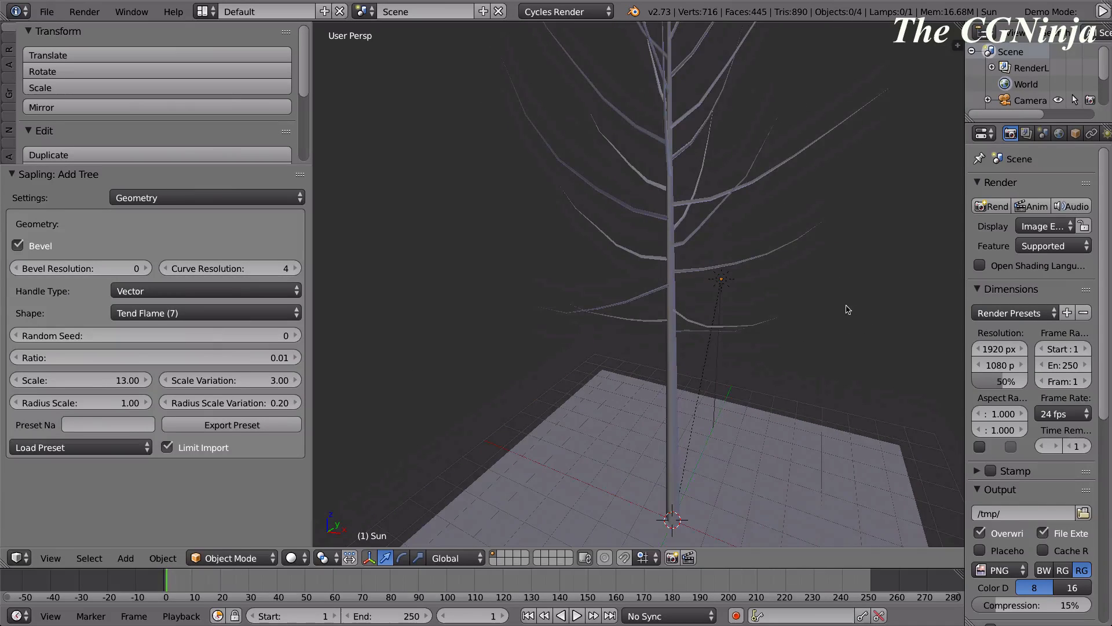
pyautogui.moveTo(847, 311); pyautogui.dragTo(836, 304, button='middle')
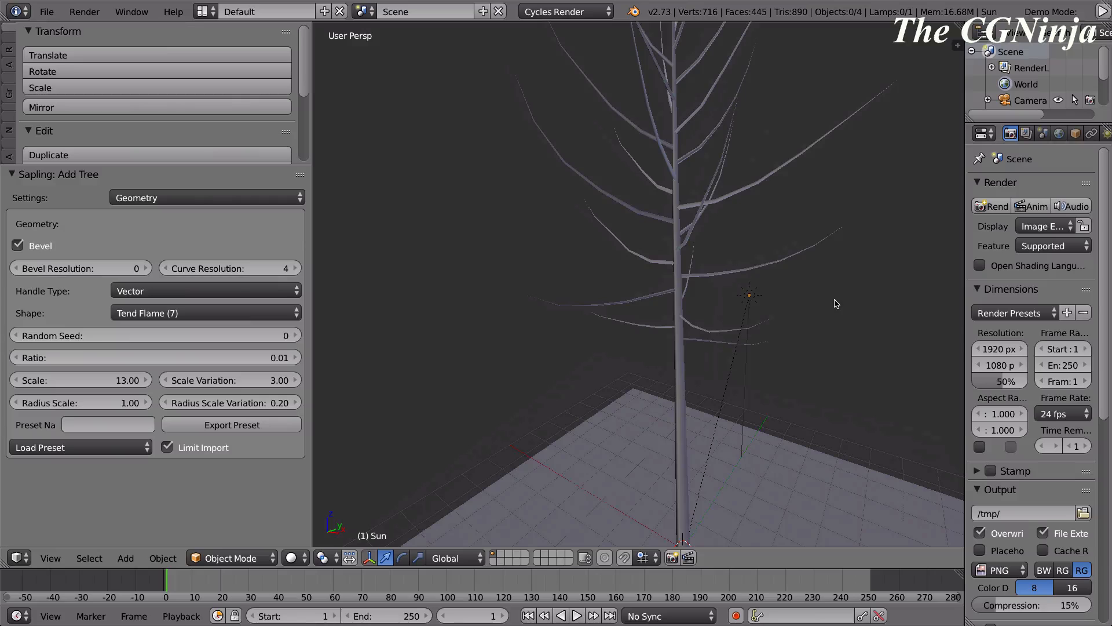
pyautogui.moveTo(816, 338); pyautogui.dragTo(739, 316, button='middle')
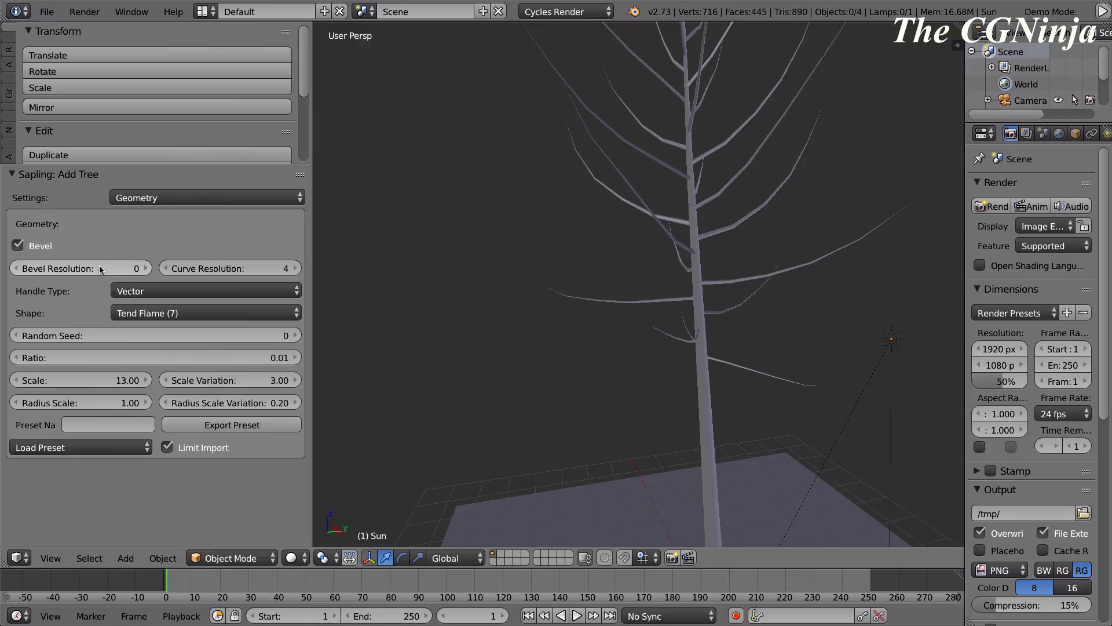
# Try a bevel resolution of 8 on the tree and reset it to 0.
pyautogui.click(144, 269)
pyautogui.click(144, 270)
pyautogui.click(144, 269)
pyautogui.click(144, 269)
pyautogui.click(144, 270)
pyautogui.click(144, 270)
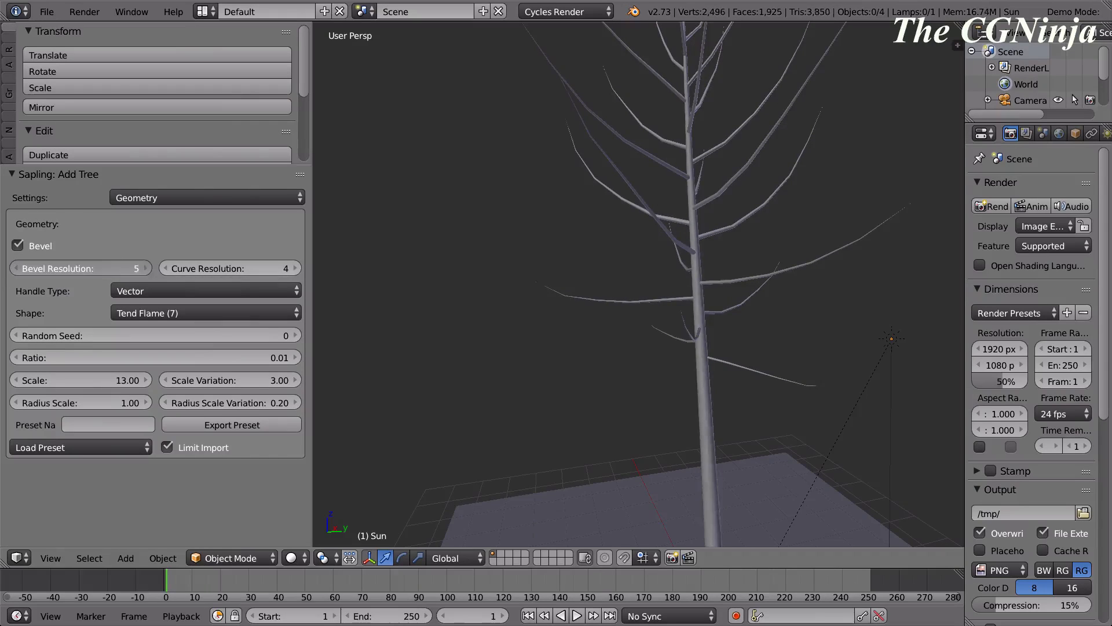
pyautogui.click(144, 270)
pyautogui.click(144, 269)
pyautogui.moveTo(343, 284); pyautogui.dragTo(290, 281, button='middle')
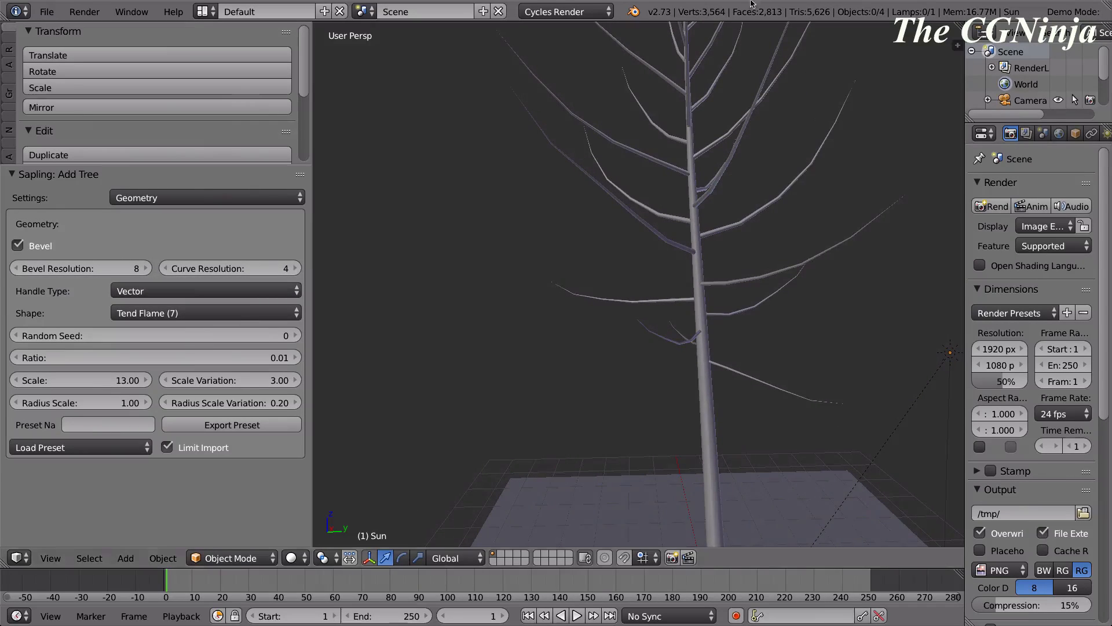
pyautogui.moveTo(81, 268); pyautogui.dragTo(29, 268)
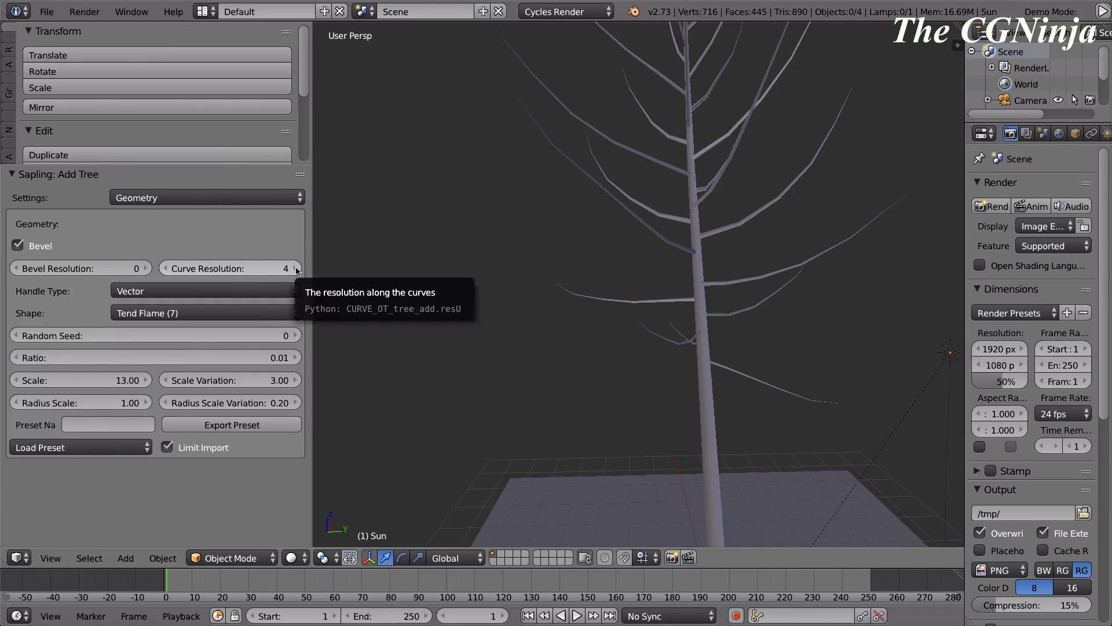
# Try a curve resolution of 1 on the tree and restore it to 4.
pyautogui.moveTo(296, 271); pyautogui.dragTo(142, 269)
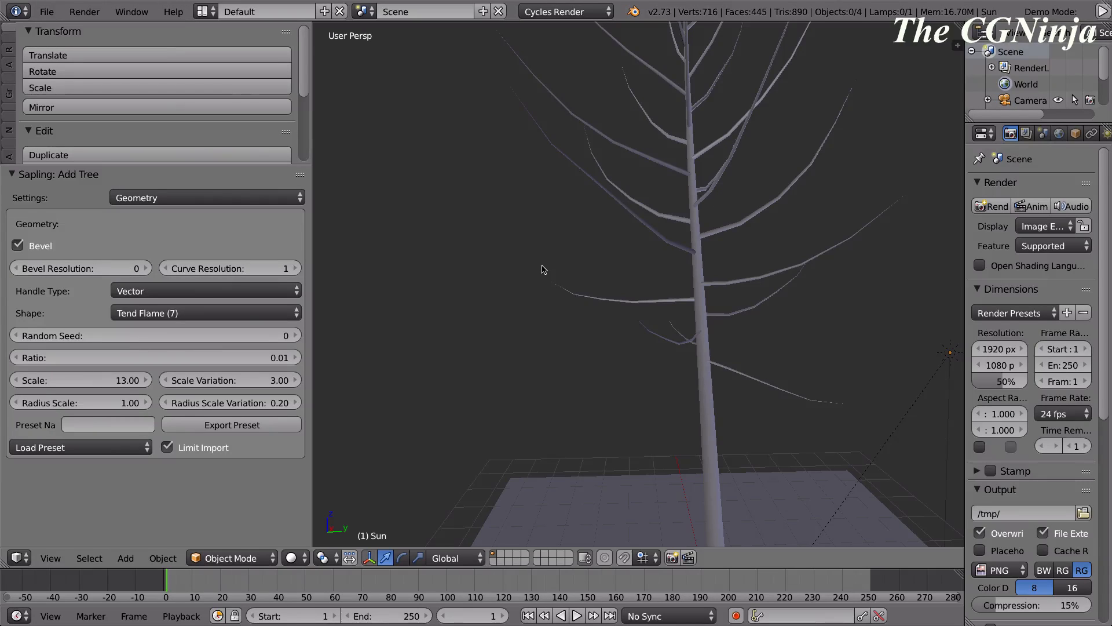
pyautogui.click(294, 269)
pyautogui.click(295, 269)
pyautogui.click(295, 269)
pyautogui.moveTo(389, 358); pyautogui.dragTo(469, 348, button='middle')
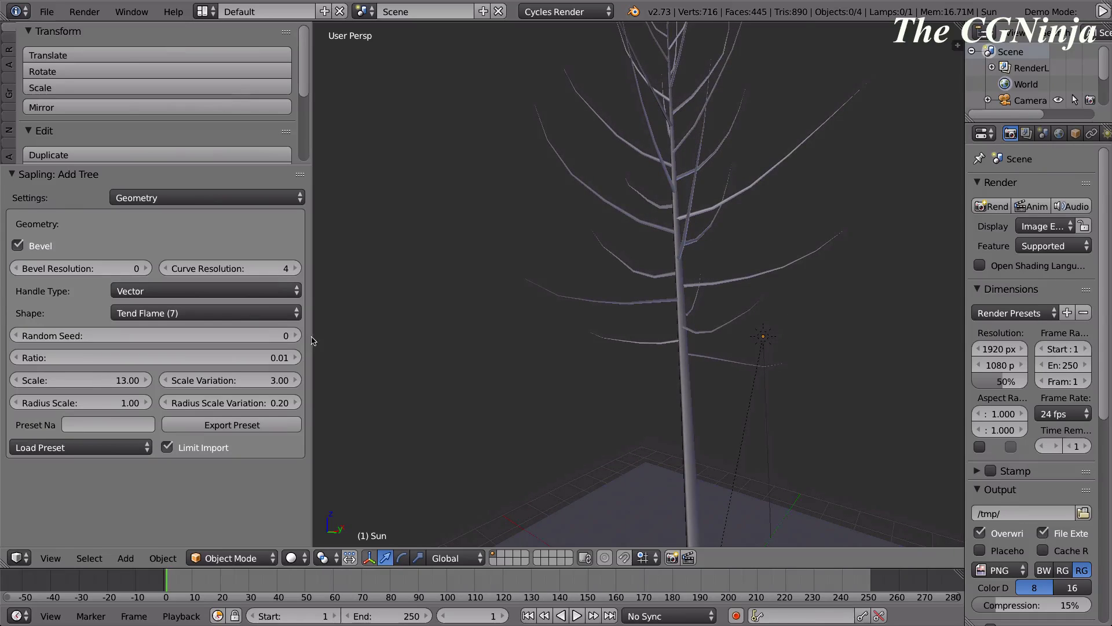
# Try the Inverse Conical (6) shape on the tree with the whole tree in view.
pyautogui.click(204, 319)
pyautogui.click(198, 316)
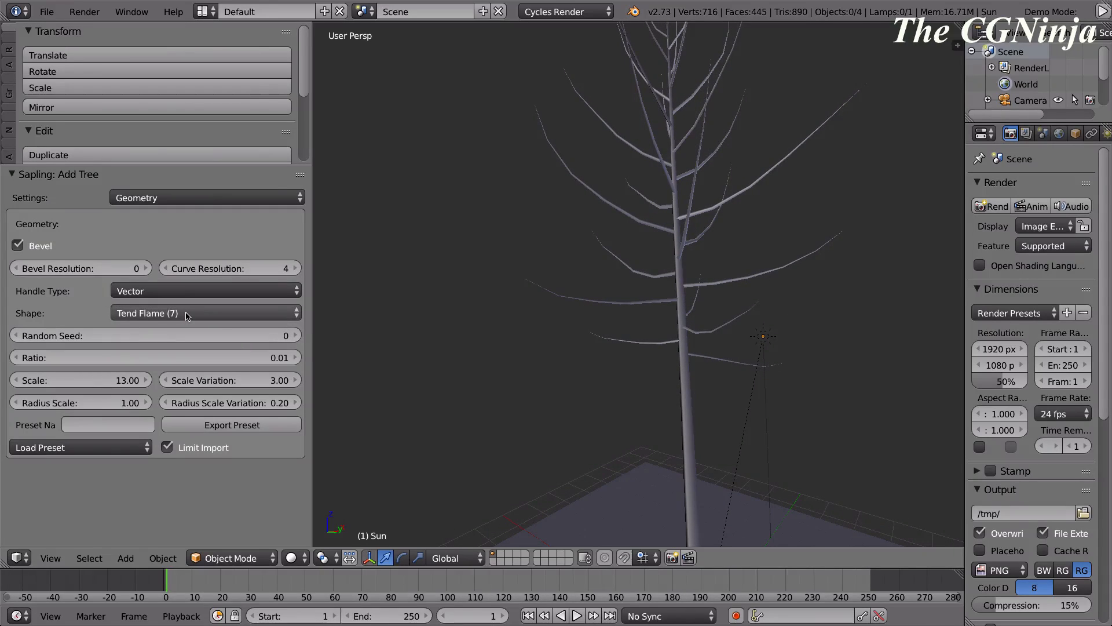
pyautogui.click(187, 314)
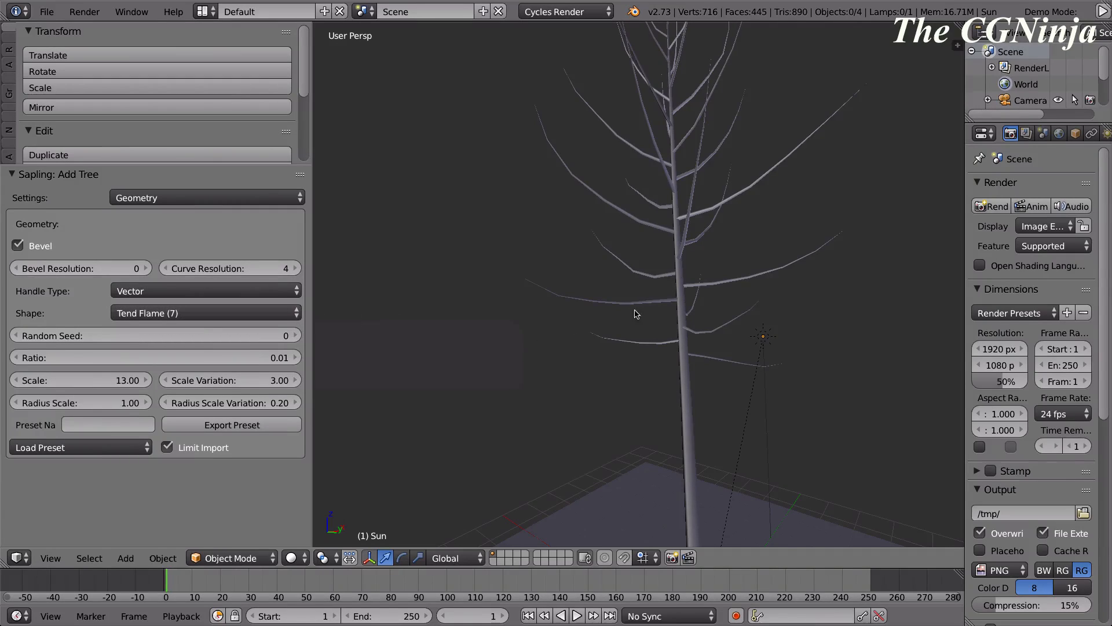
pyautogui.scroll(-5, 626, 312)
pyautogui.moveTo(623, 312); pyautogui.dragTo(542, 307, button='middle')
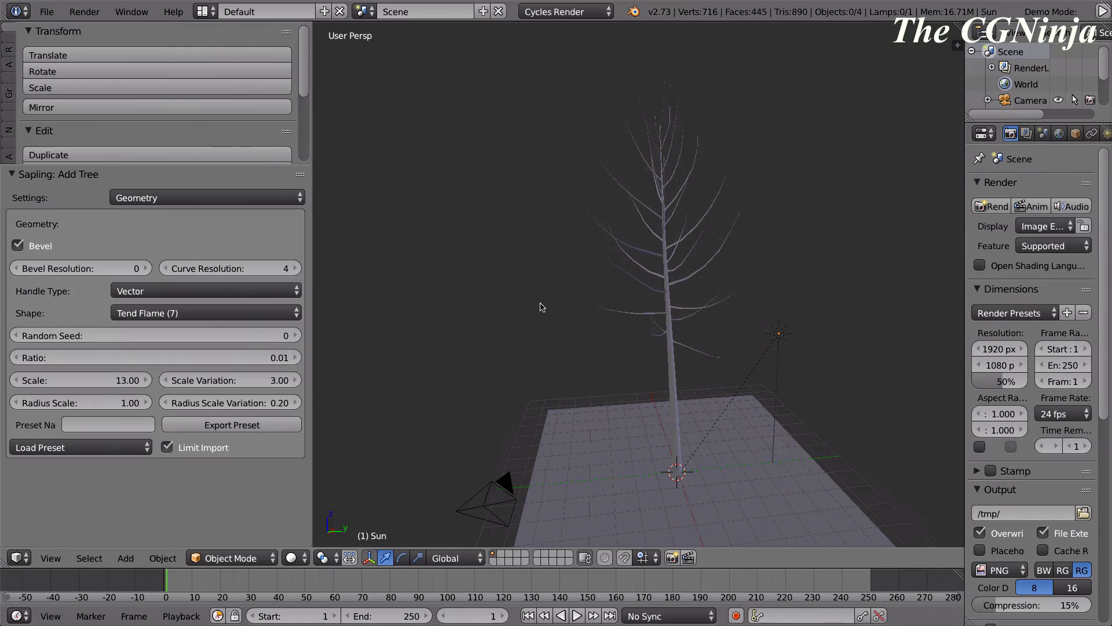
pyautogui.click(260, 316)
pyautogui.click(183, 312)
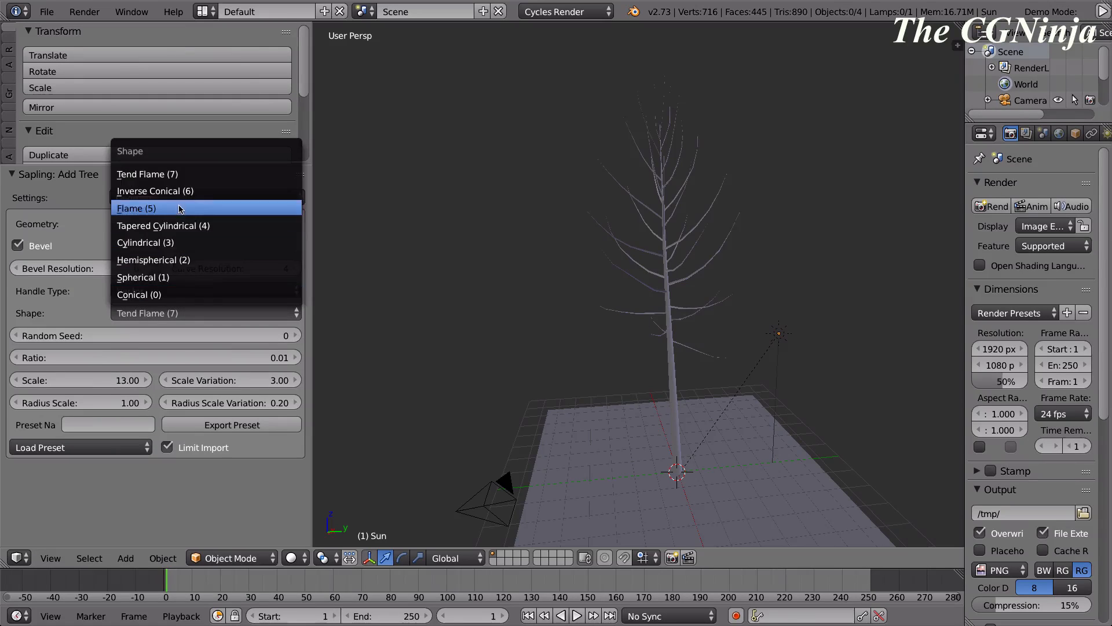
pyautogui.click(157, 190)
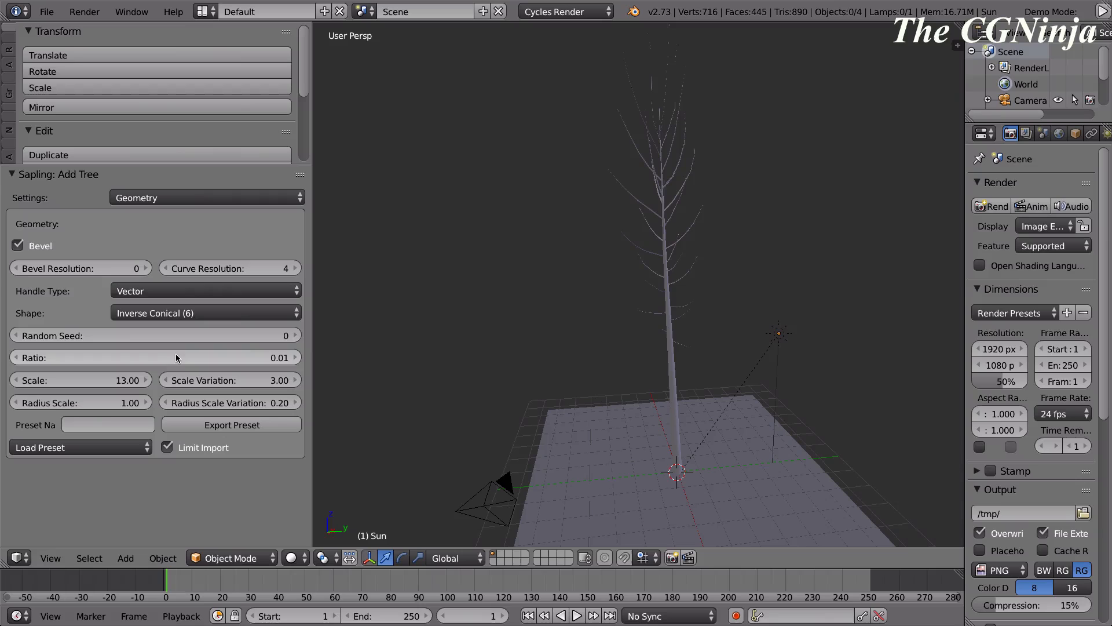
pyautogui.moveTo(762, 322); pyautogui.dragTo(795, 294, button='middle')
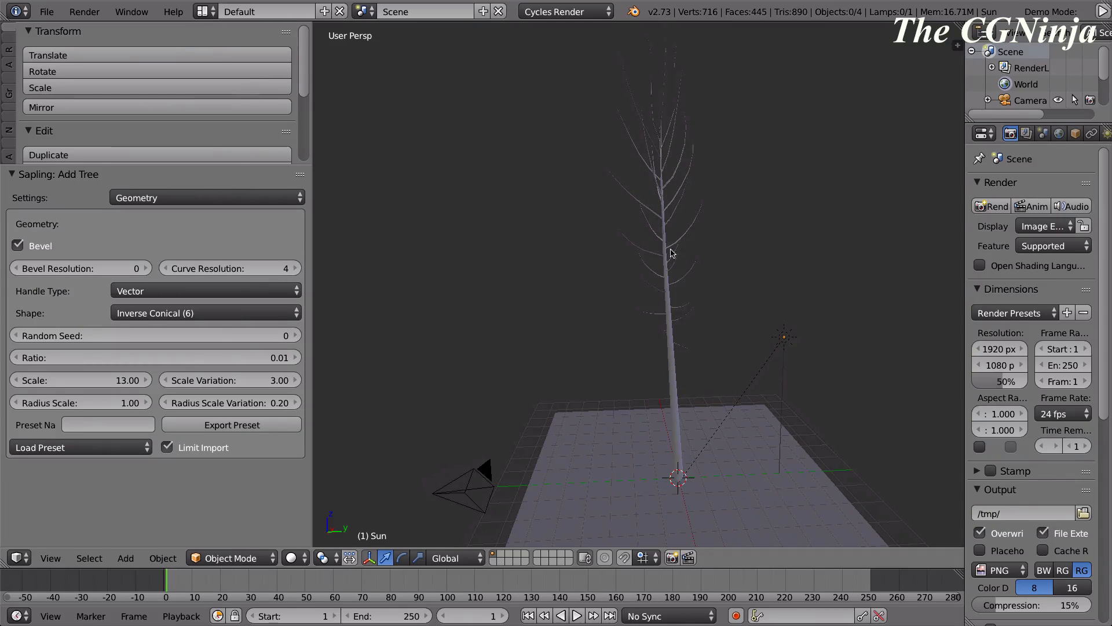
# Try the Flame (5) and Tapered Cylindrical (4) shapes on the tree, examining each from another side.
pyautogui.click(280, 313)
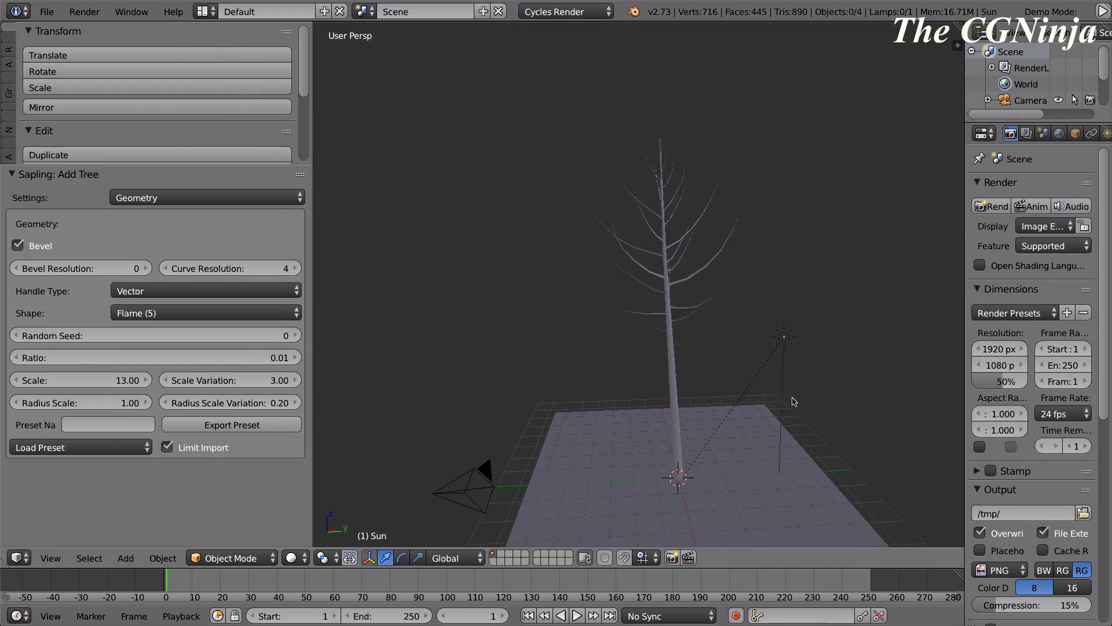
pyautogui.moveTo(799, 377); pyautogui.dragTo(521, 336, button='middle')
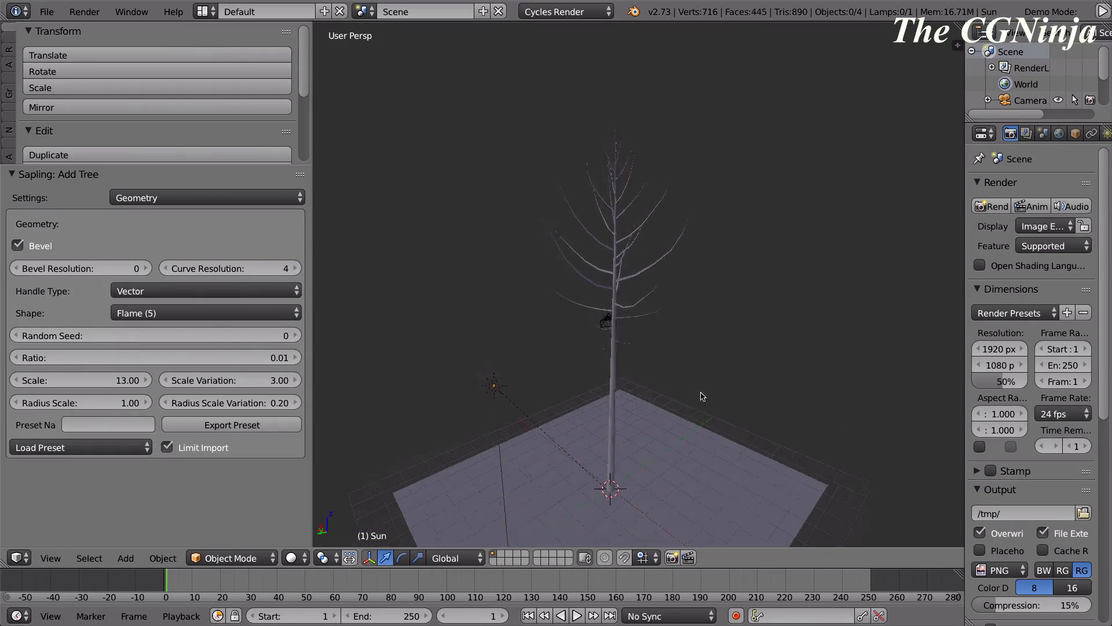
pyautogui.click(164, 313)
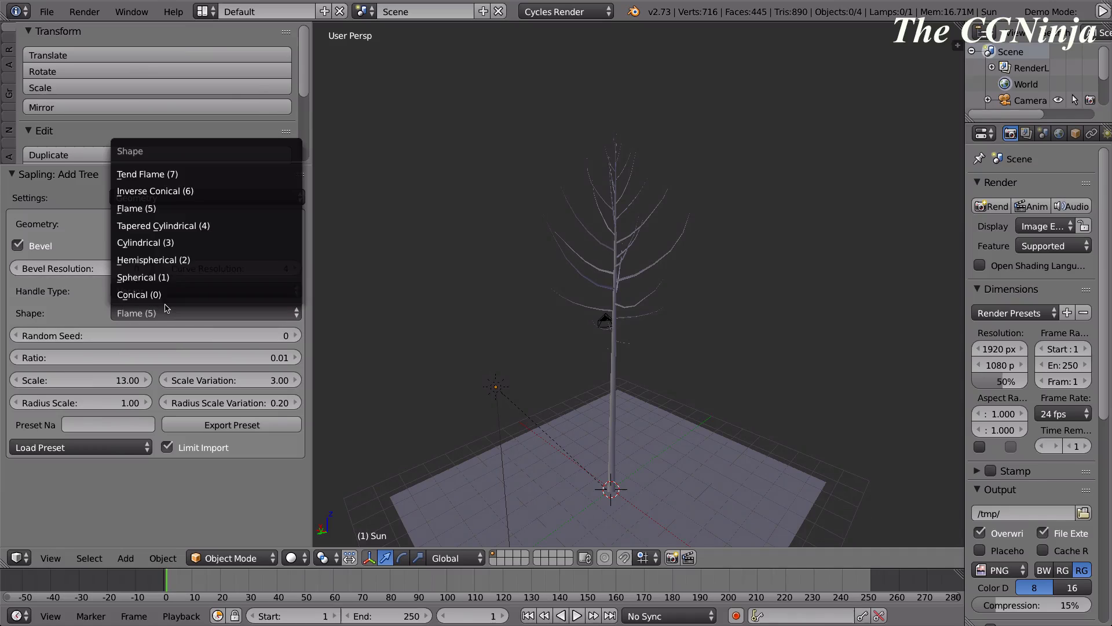
pyautogui.click(163, 230)
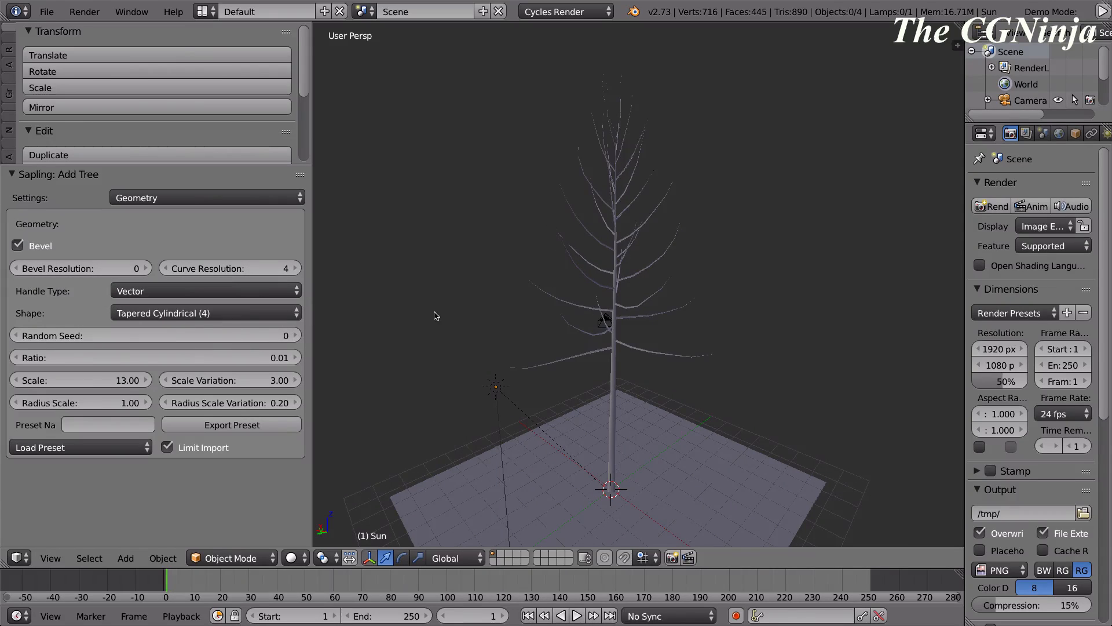
pyautogui.moveTo(436, 316); pyautogui.dragTo(333, 304, button='middle')
pyautogui.moveTo(459, 307)
pyautogui.mouseDown(button='middle')
pyautogui.moveTo(390, 303)
pyautogui.moveTo(438, 303)
pyautogui.mouseUp(button='middle')
# Compare the Cylindrical (3) shape with Tapered Cylindrical (4) on the tree, ending on Cylindrical (3).
pyautogui.click(211, 312)
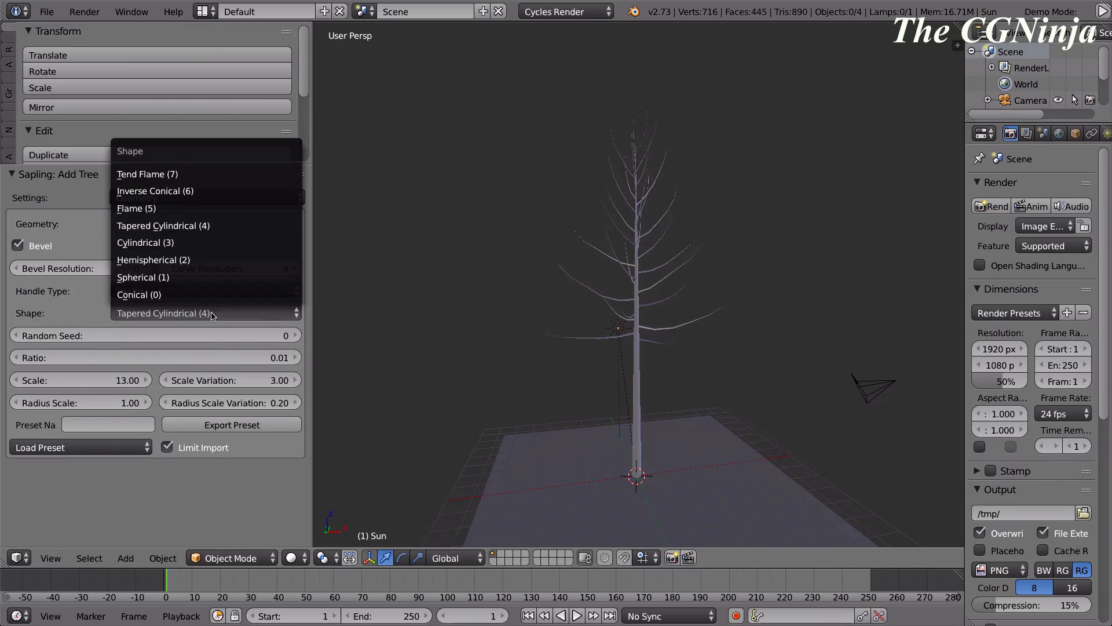
pyautogui.click(189, 244)
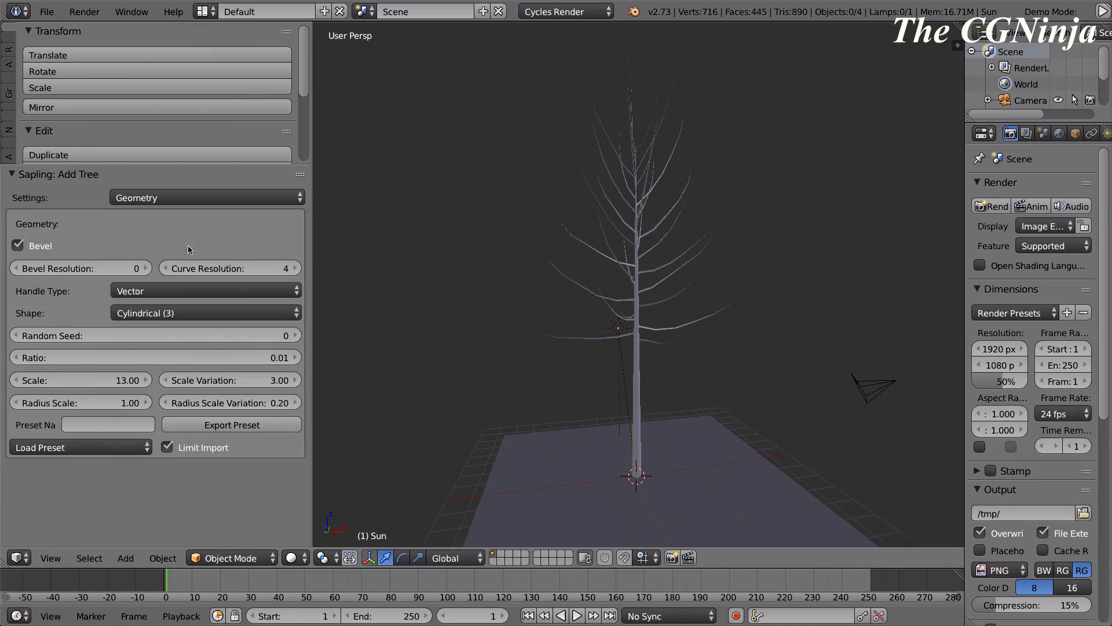
pyautogui.click(219, 310)
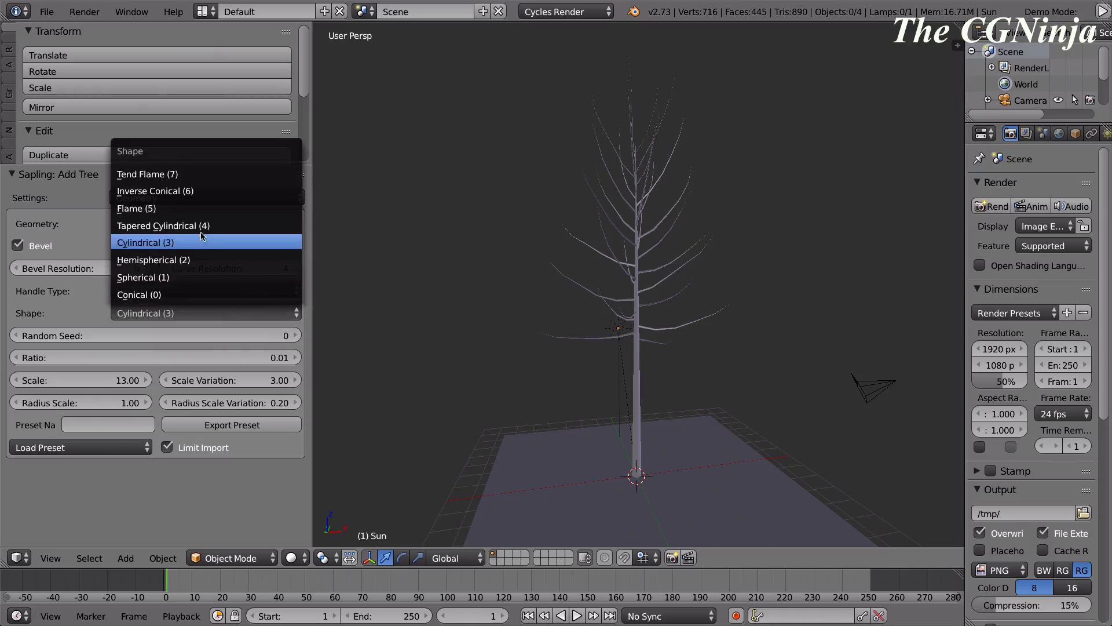
pyautogui.click(200, 226)
pyautogui.click(212, 311)
pyautogui.click(187, 244)
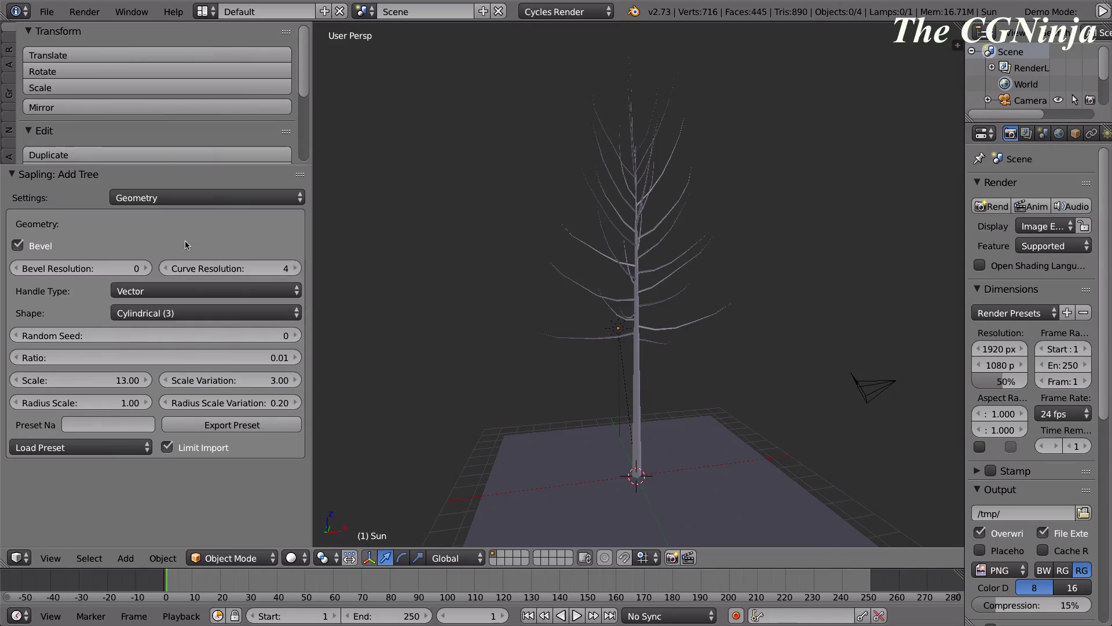
# Try the Hemispherical (2) shape on the tree, followed by Spherical (1).
pyautogui.click(188, 315)
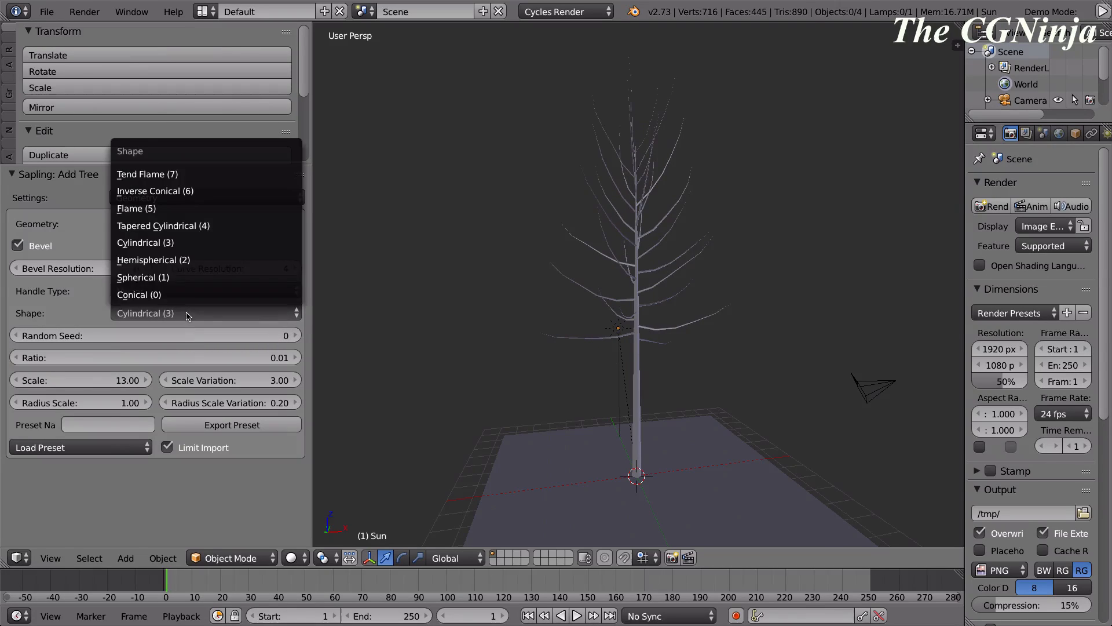
pyautogui.click(184, 262)
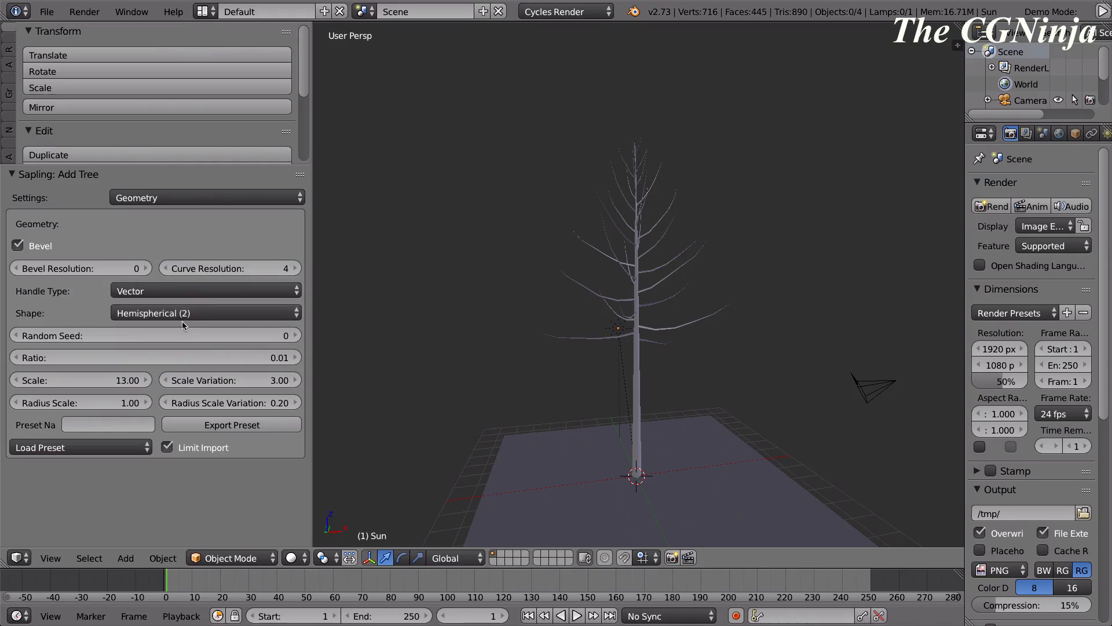
pyautogui.click(182, 321)
pyautogui.click(185, 261)
pyautogui.click(143, 313)
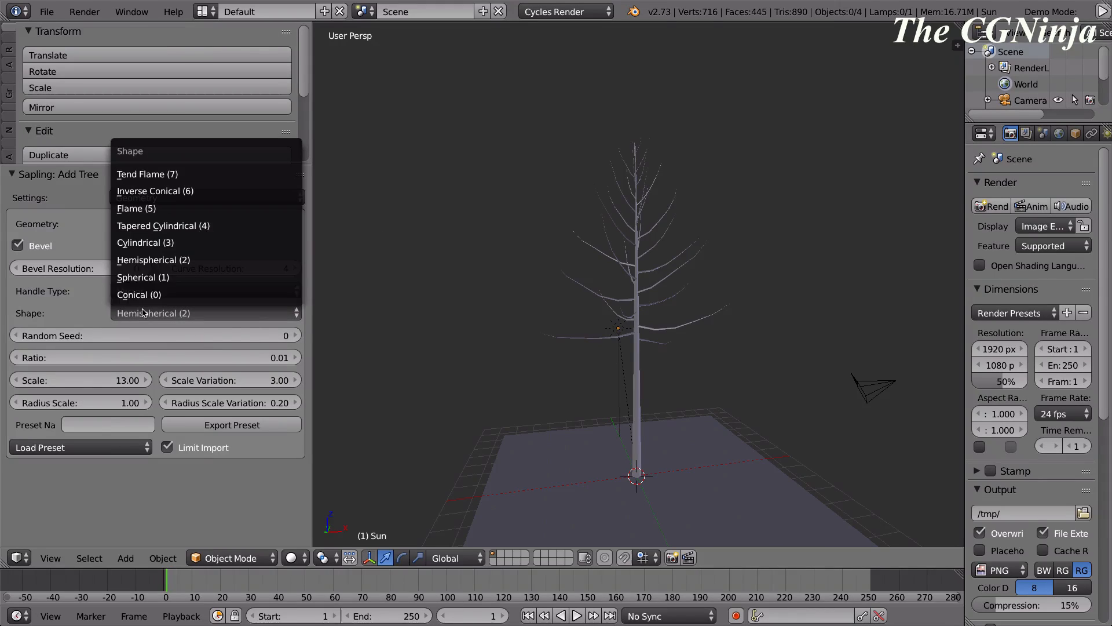
pyautogui.click(143, 277)
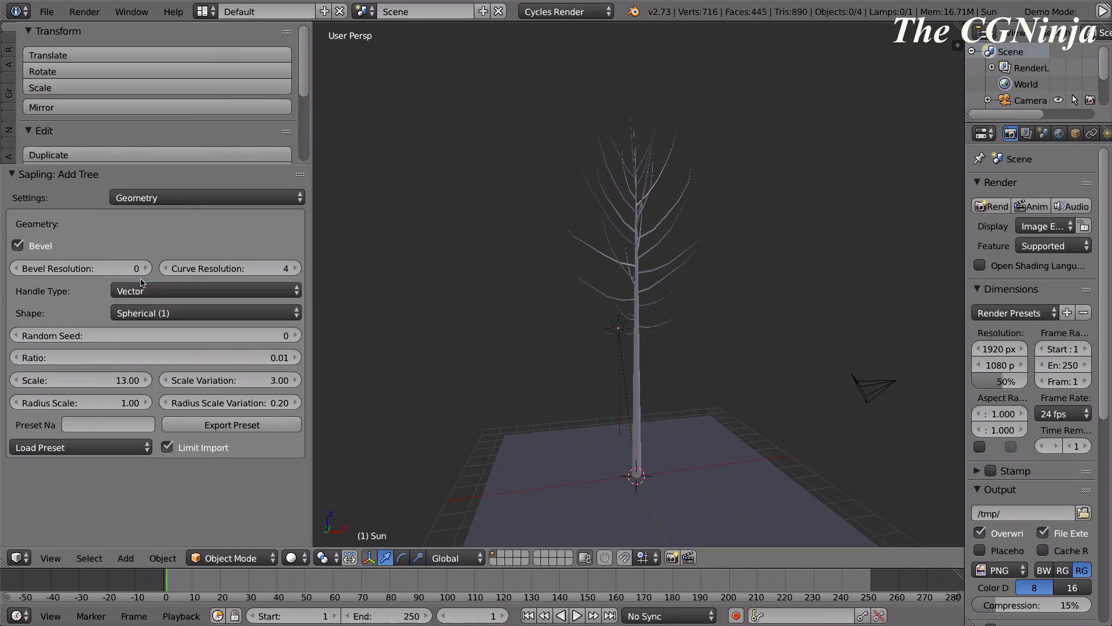
# Try the Conical (0) shape on the tree and set the shape back to Tend Flame (7).
pyautogui.click(157, 314)
pyautogui.click(150, 315)
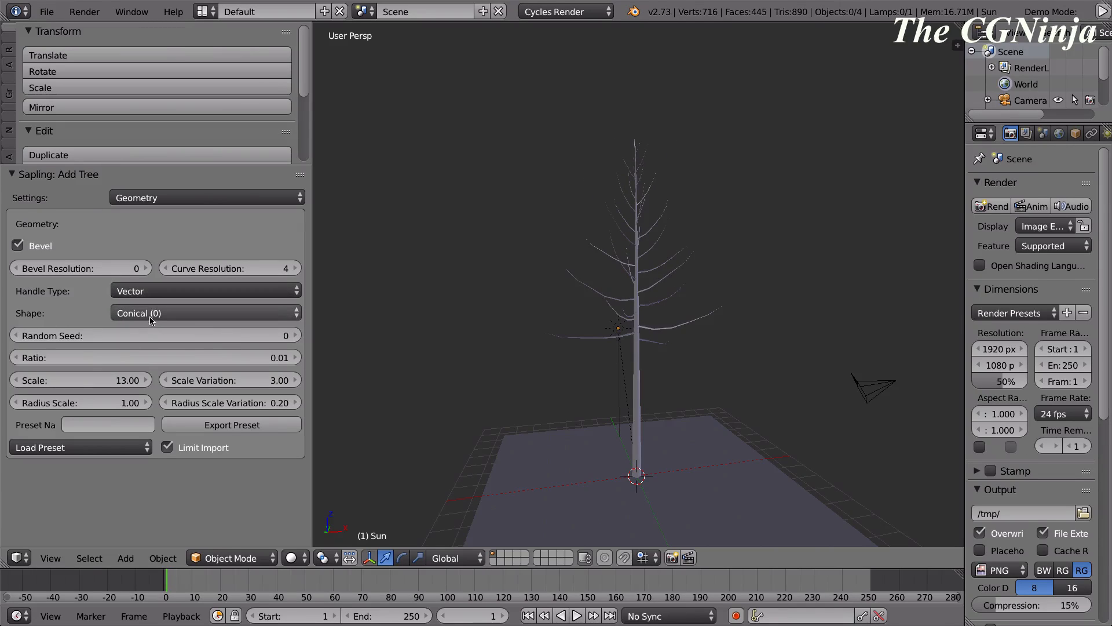
pyautogui.click(150, 317)
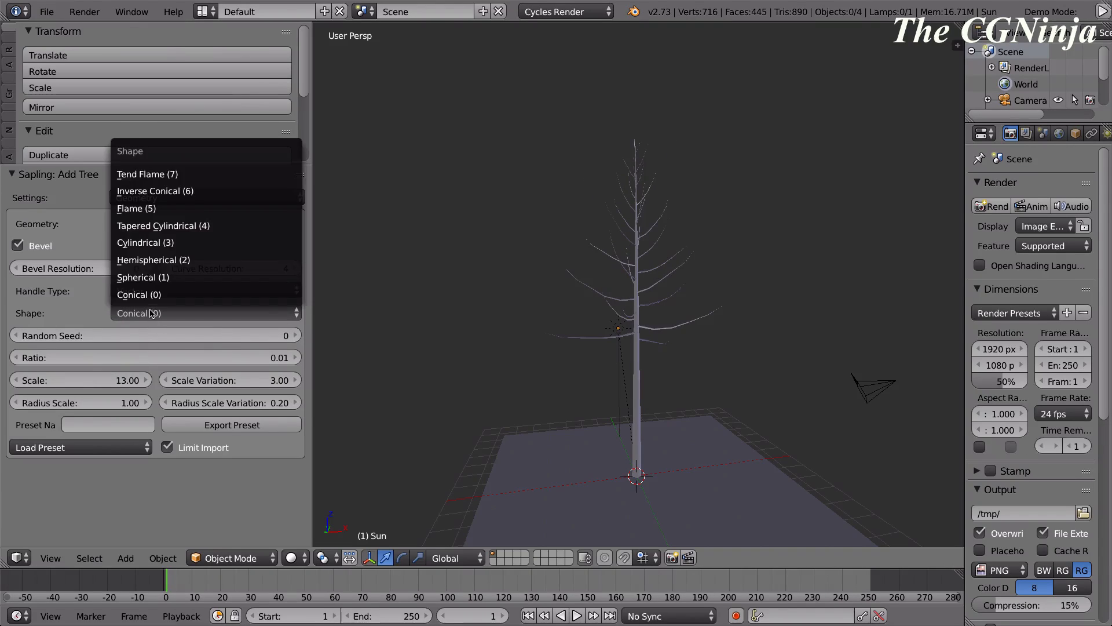
pyautogui.click(151, 174)
pyautogui.click(219, 316)
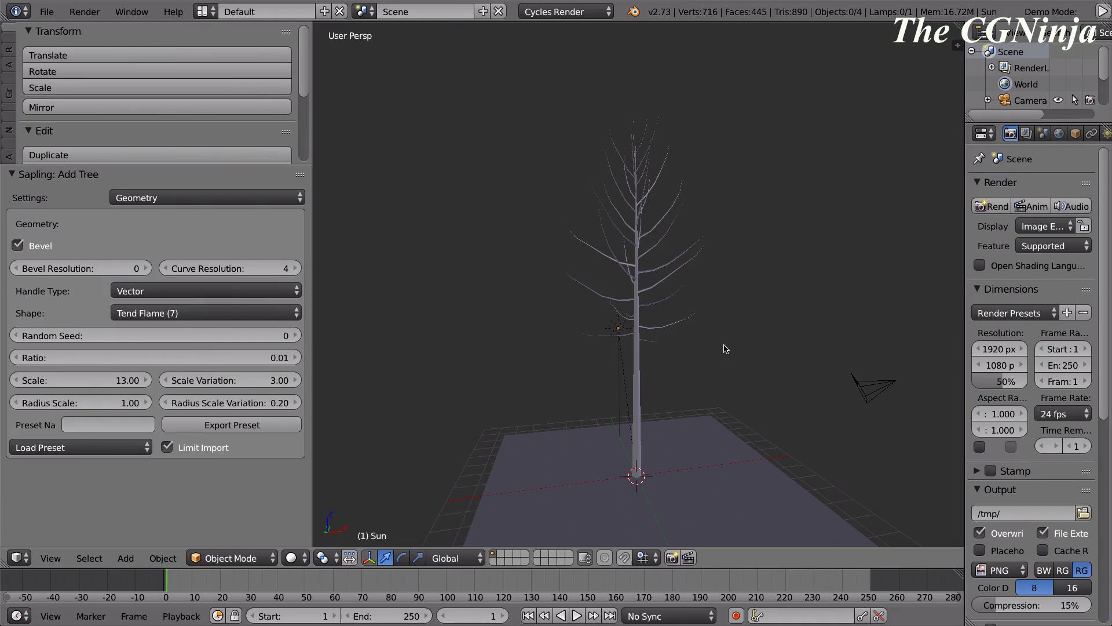
# Set the tree's shape to Conical (0) and raise the Random Seed one at a time past 10 to try variations.
pyautogui.click(151, 324)
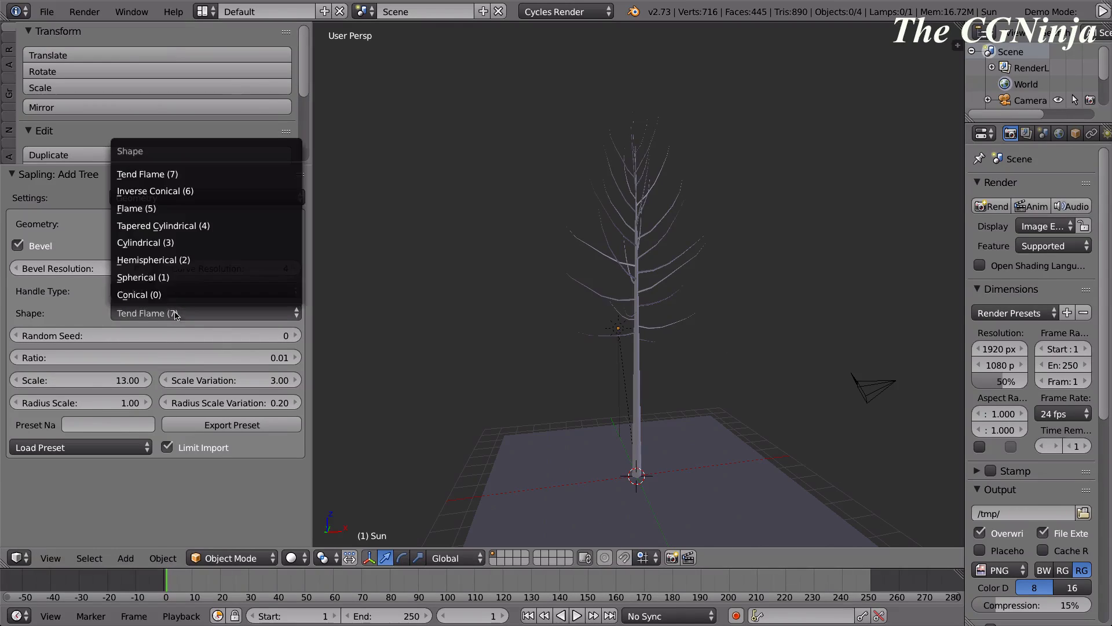
pyautogui.click(170, 298)
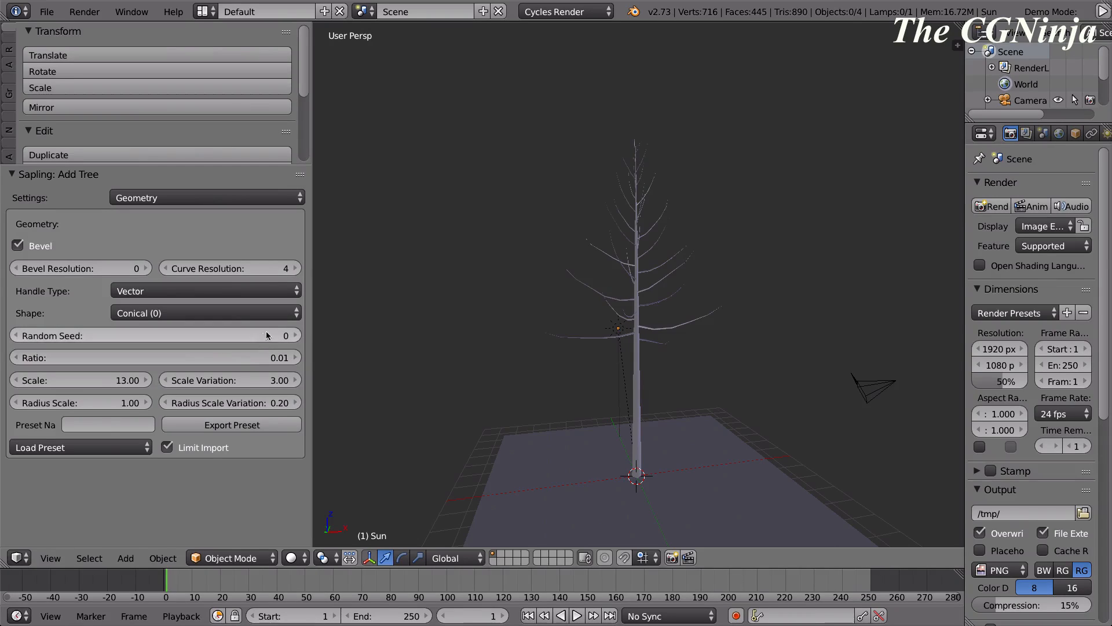
pyautogui.click(295, 335)
pyautogui.click(295, 335)
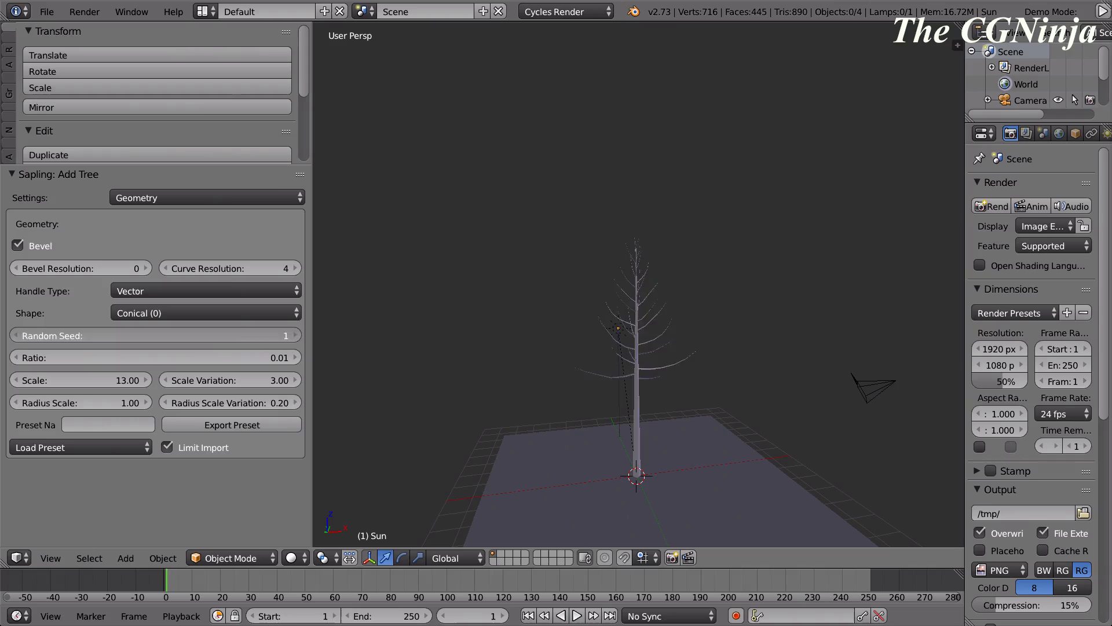
pyautogui.click(295, 335)
pyautogui.click(296, 339)
pyautogui.click(296, 339)
pyautogui.click(296, 339)
pyautogui.click(296, 339)
pyautogui.click(296, 339)
pyautogui.click(296, 339)
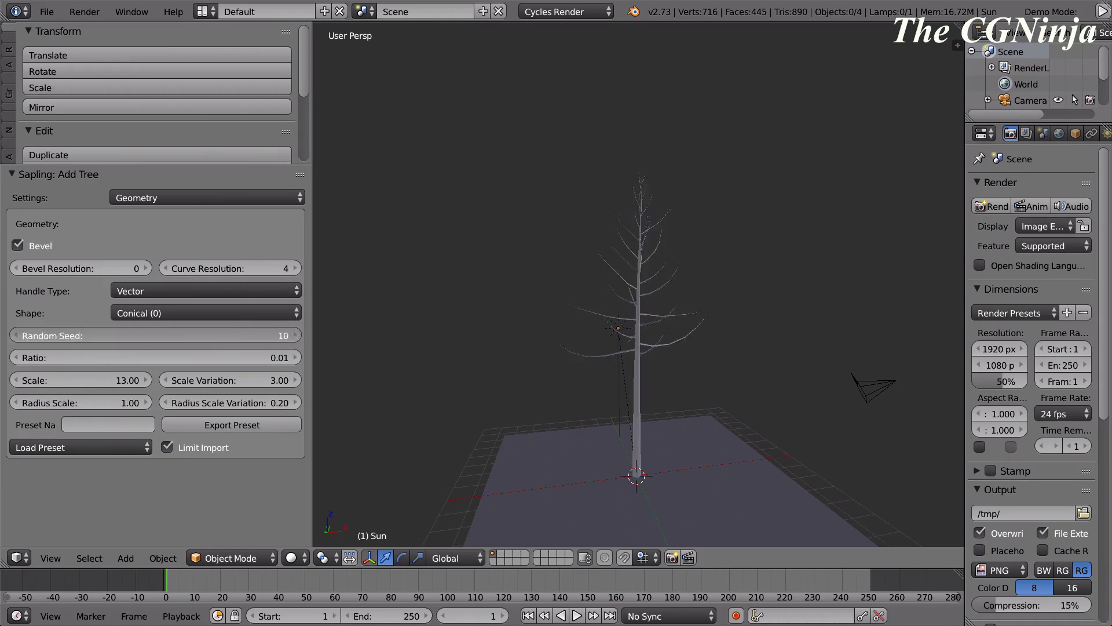
pyautogui.click(296, 339)
pyautogui.click(296, 339)
# Try a Random Seed of 77 on the tree and set the seed back to 0.
pyautogui.moveTo(256, 335); pyautogui.dragTo(290, 334)
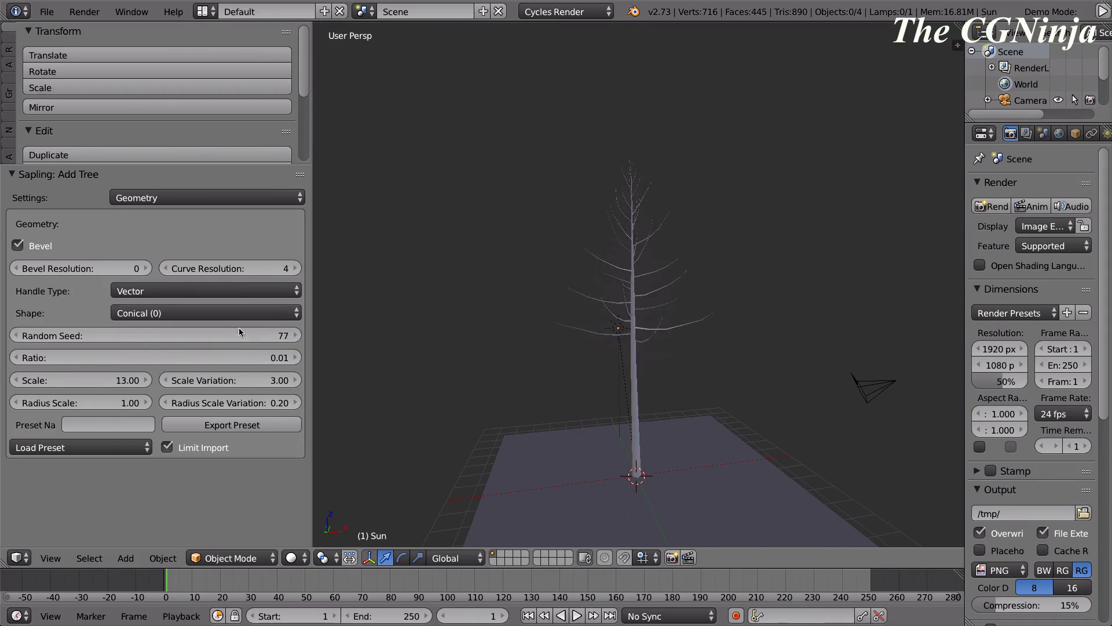
pyautogui.moveTo(166, 339); pyautogui.dragTo(162, 339)
pyautogui.click(165, 340)
pyautogui.press('Return')
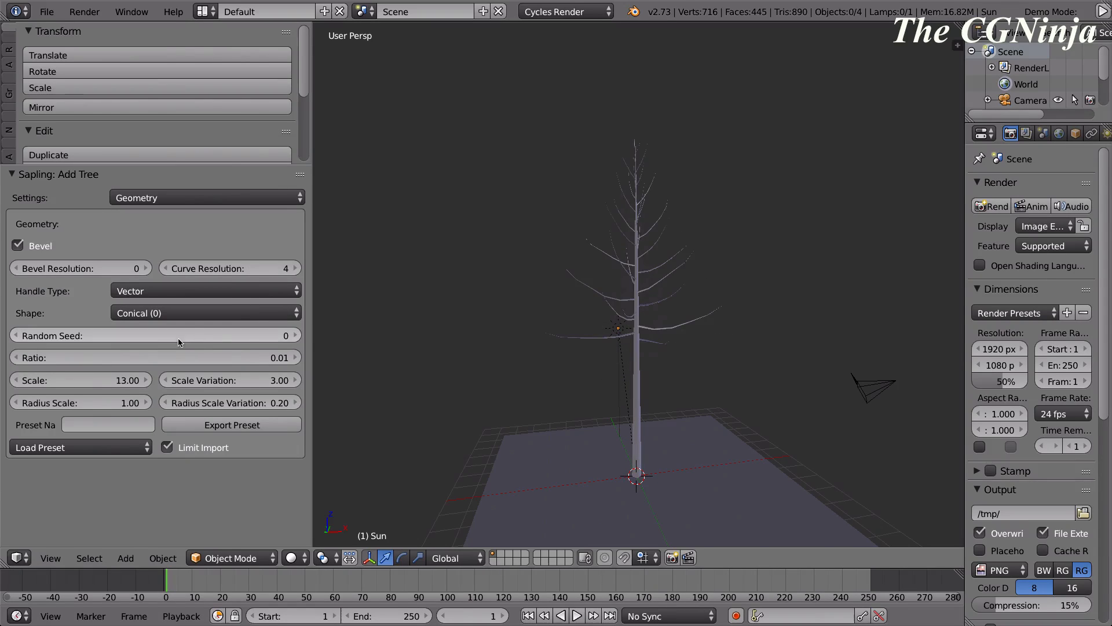
# Try a Ratio of 0.13 on the tree, return it to 0.01 and examine the trunk and branches up close.
pyautogui.moveTo(294, 355); pyautogui.dragTo(1, 356)
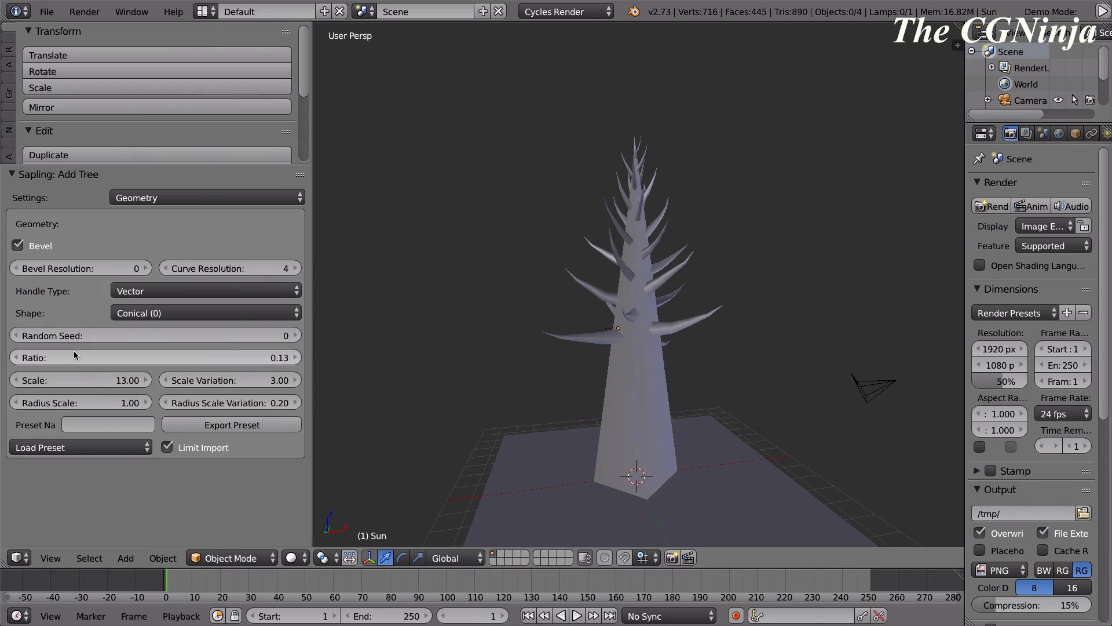
pyautogui.click(19, 355)
pyautogui.click(20, 356)
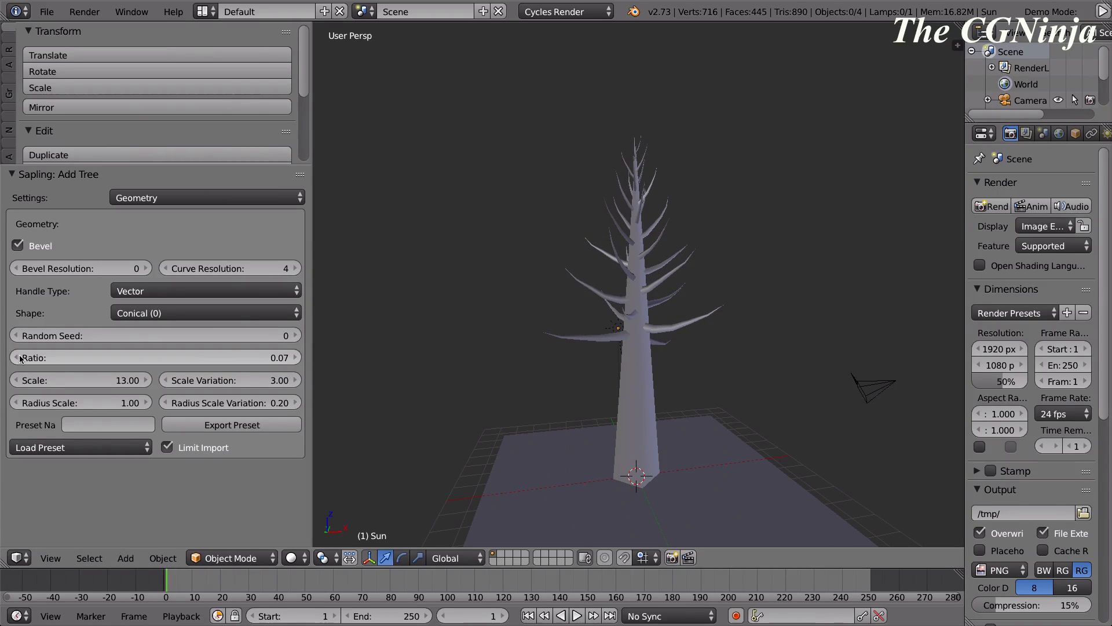
pyautogui.click(19, 356)
pyautogui.click(19, 355)
pyautogui.moveTo(329, 380); pyautogui.dragTo(501, 392, button='middle')
pyautogui.scroll(3, 710, 416)
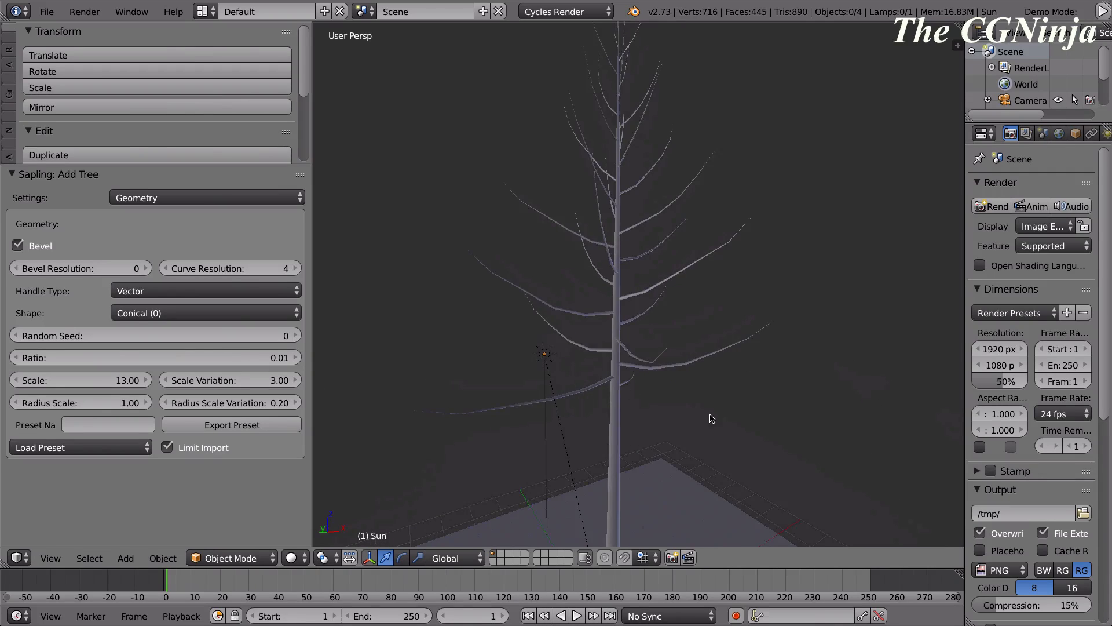
pyautogui.moveTo(710, 417)
pyautogui.mouseDown(button='middle')
pyautogui.moveTo(706, 390)
pyautogui.moveTo(720, 425)
pyautogui.mouseUp(button='middle')
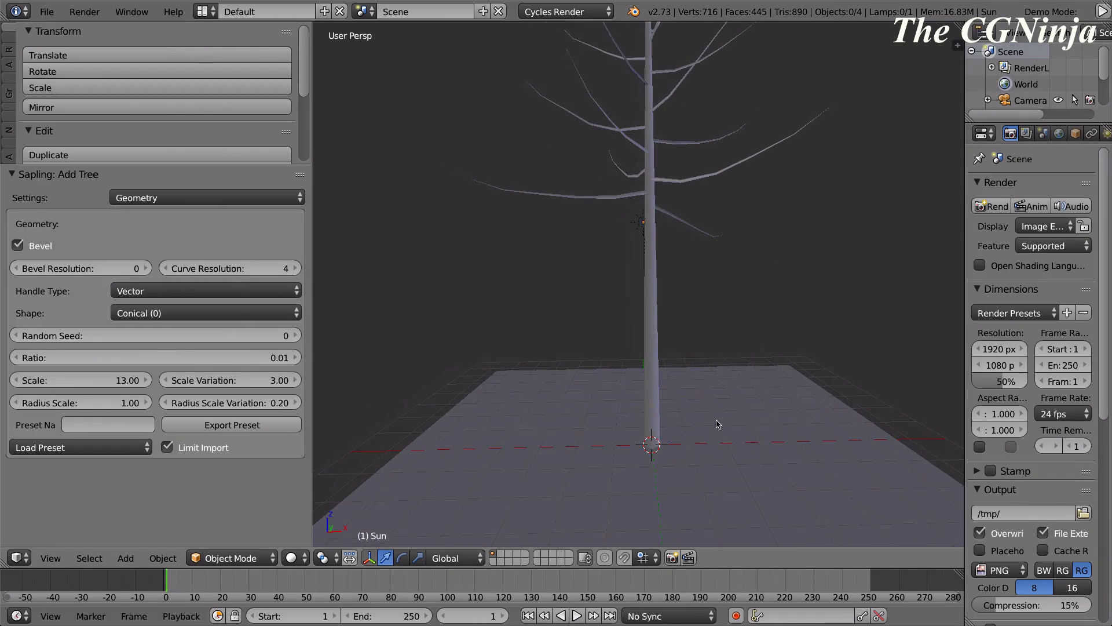
# Try smaller Scale values such as 11.20 and 9.85 on the tree, and undo adding the tree.
pyautogui.moveTo(92, 380); pyautogui.dragTo(61, 380)
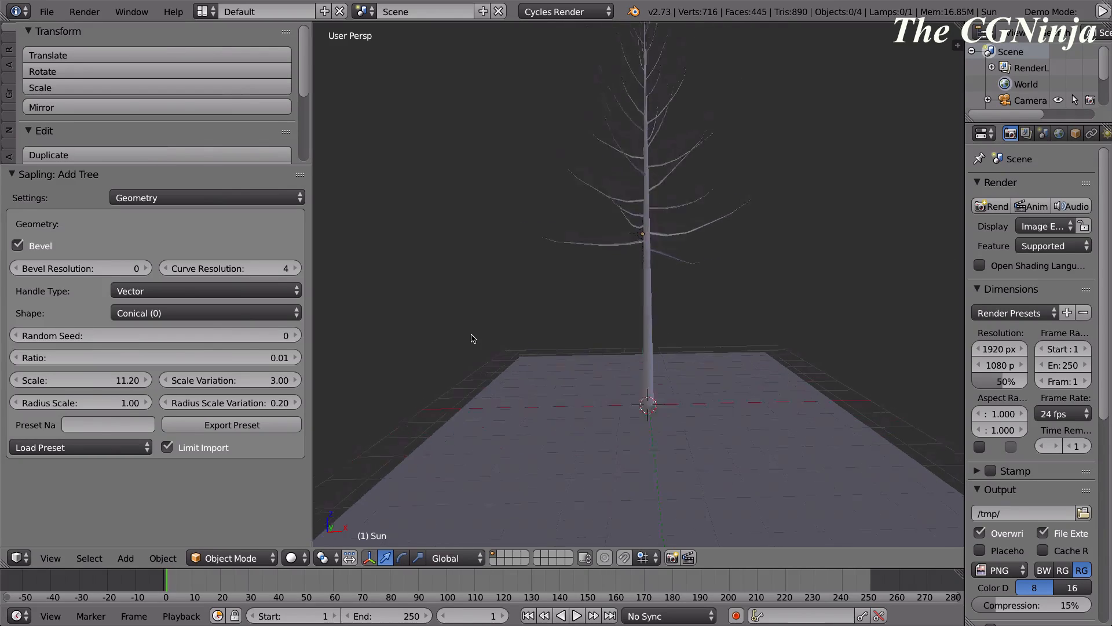
pyautogui.scroll(-3, 481, 340)
pyautogui.moveTo(483, 340); pyautogui.dragTo(461, 344, button='middle')
pyautogui.moveTo(139, 381); pyautogui.dragTo(216, 380)
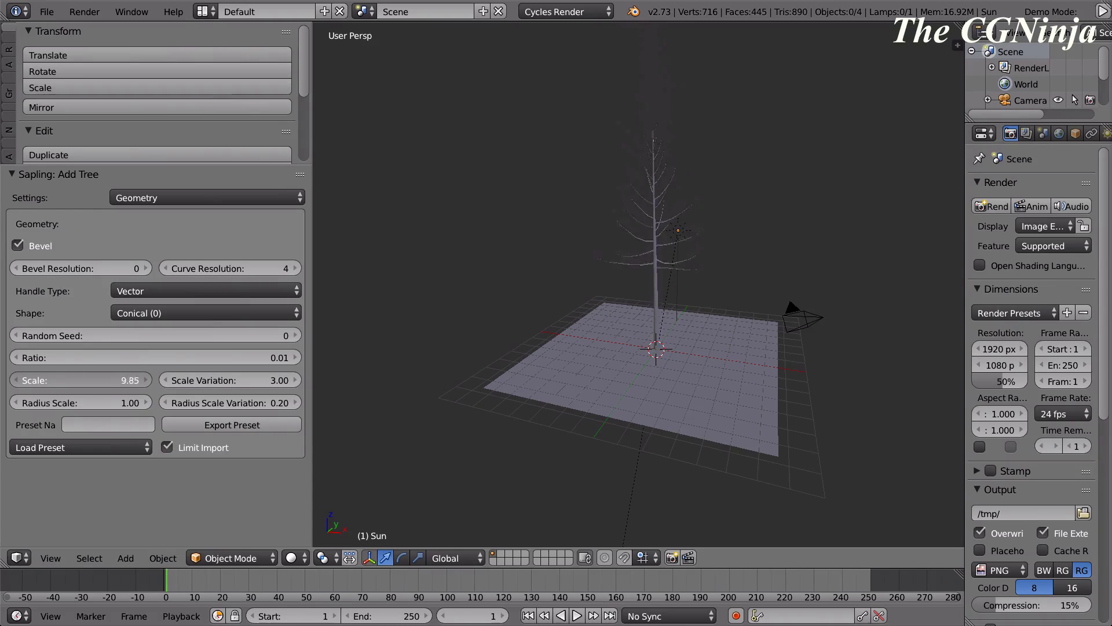
pyautogui.hotkey('ctrl', 'z')
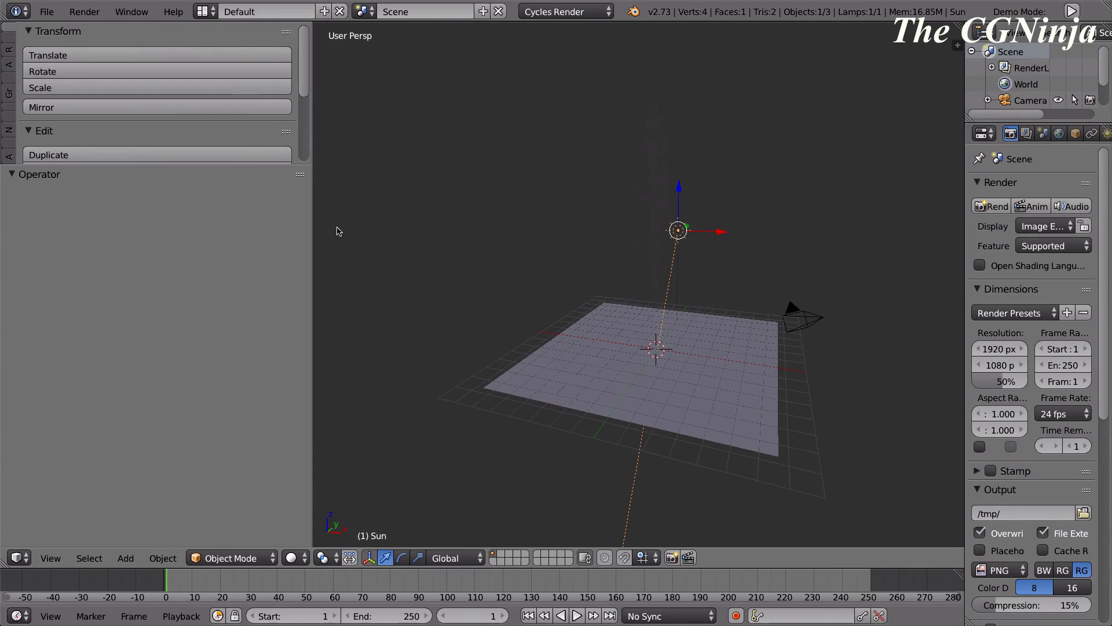
pyautogui.click(47, 11)
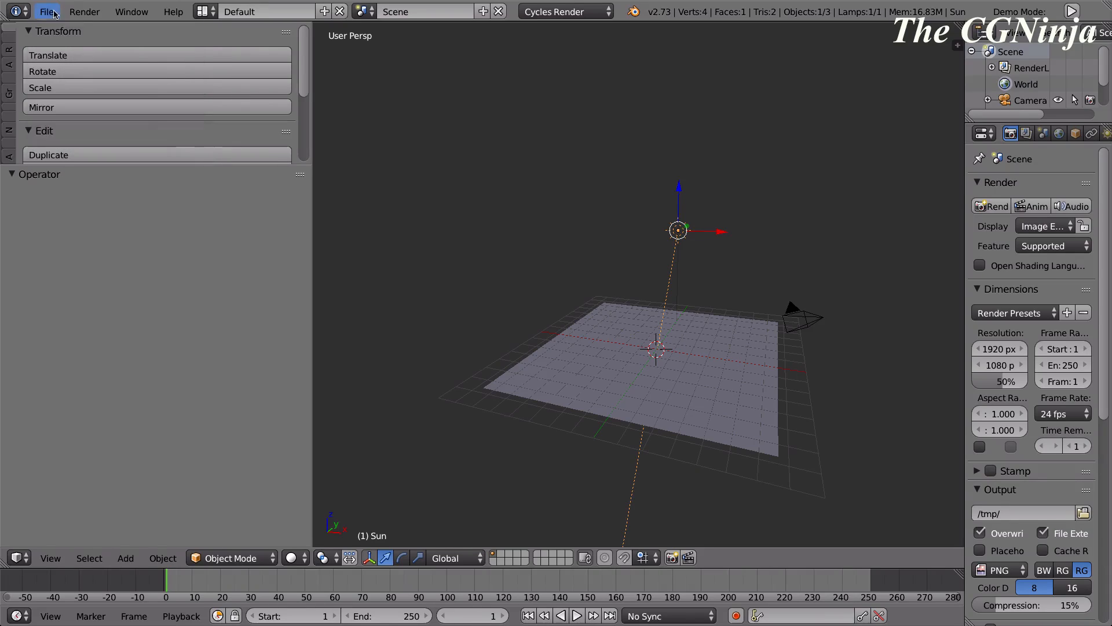
# Add a new Sapling tree with Bevel enabled and the Conical (0) shape.
pyautogui.hotkey('shift', 'a')
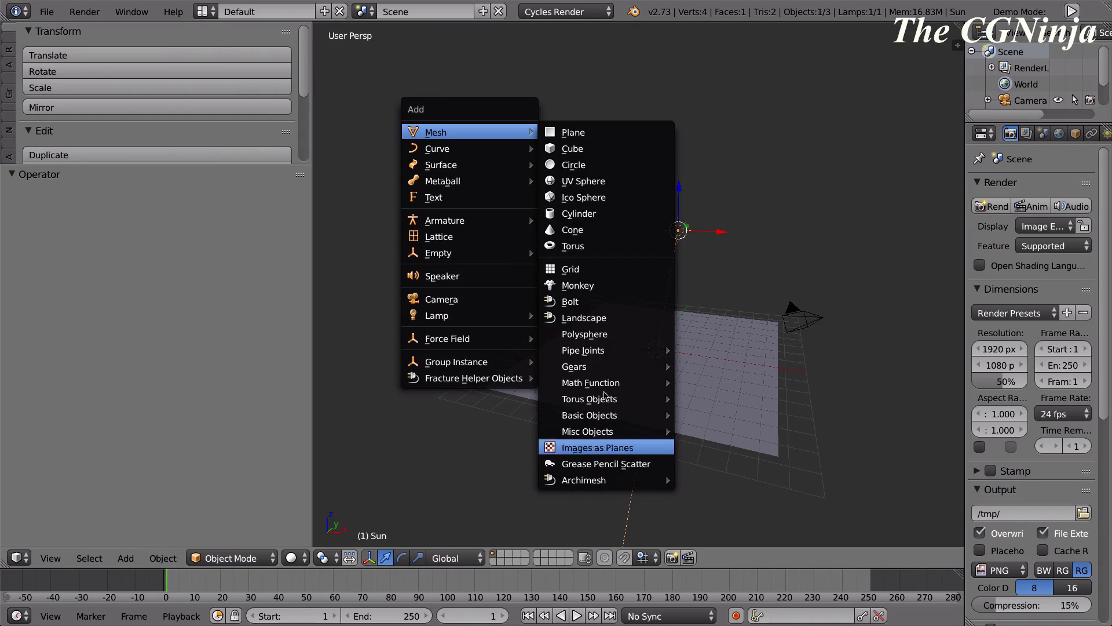
pyautogui.moveTo(494, 149)
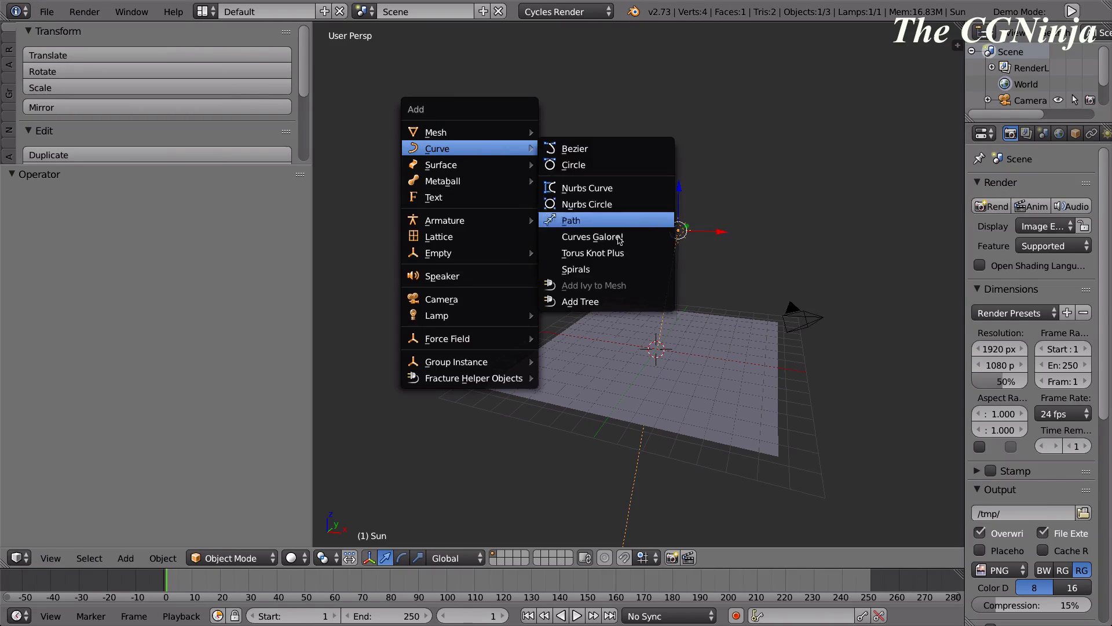
pyautogui.click(609, 299)
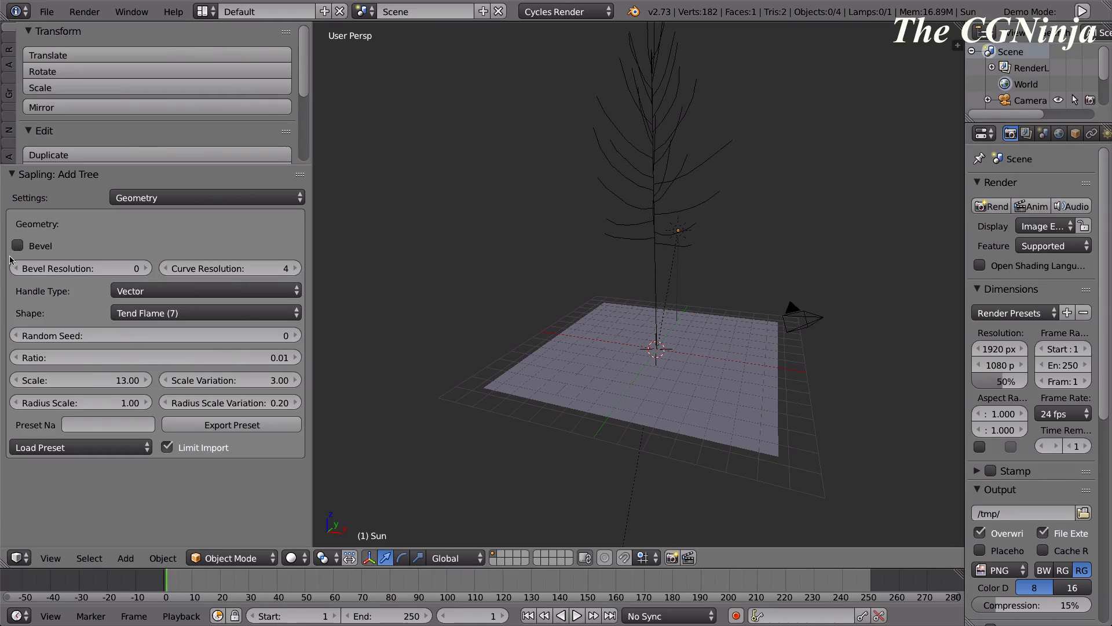
pyautogui.click(17, 245)
pyautogui.click(146, 312)
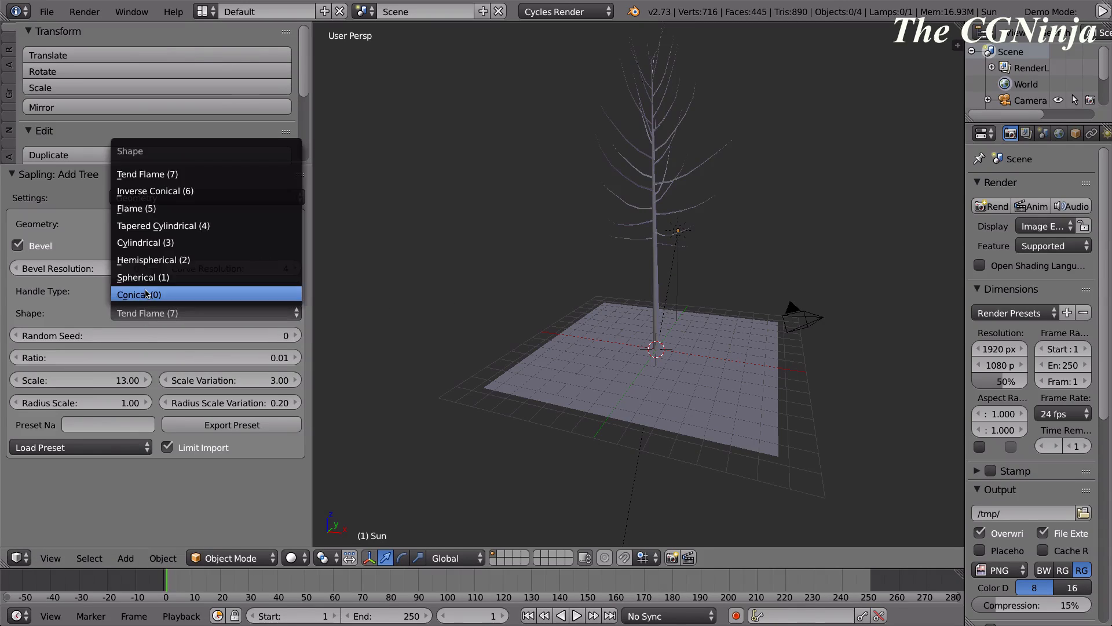
pyautogui.click(146, 294)
pyautogui.moveTo(371, 348); pyautogui.dragTo(470, 328, button='middle')
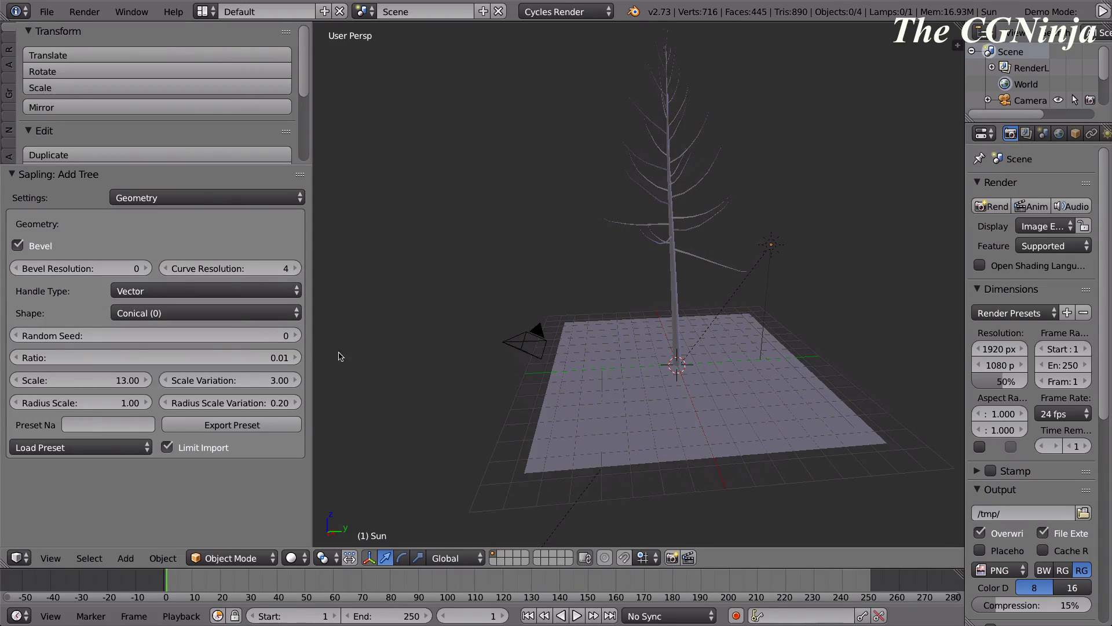
# Set the tree's Scale to 12.07, Radius Scale to 1.45, Scale Variation to 4.02 and Radius Scale Variation to -0.40.
pyautogui.moveTo(84, 380)
pyautogui.mouseDown()
pyautogui.moveTo(69, 380)
pyautogui.moveTo(87, 398)
pyautogui.moveTo(151, 398)
pyautogui.moveTo(80, 398)
pyautogui.moveTo(92, 398)
pyautogui.mouseUp()
pyautogui.moveTo(603, 391); pyautogui.dragTo(356, 365, button='middle')
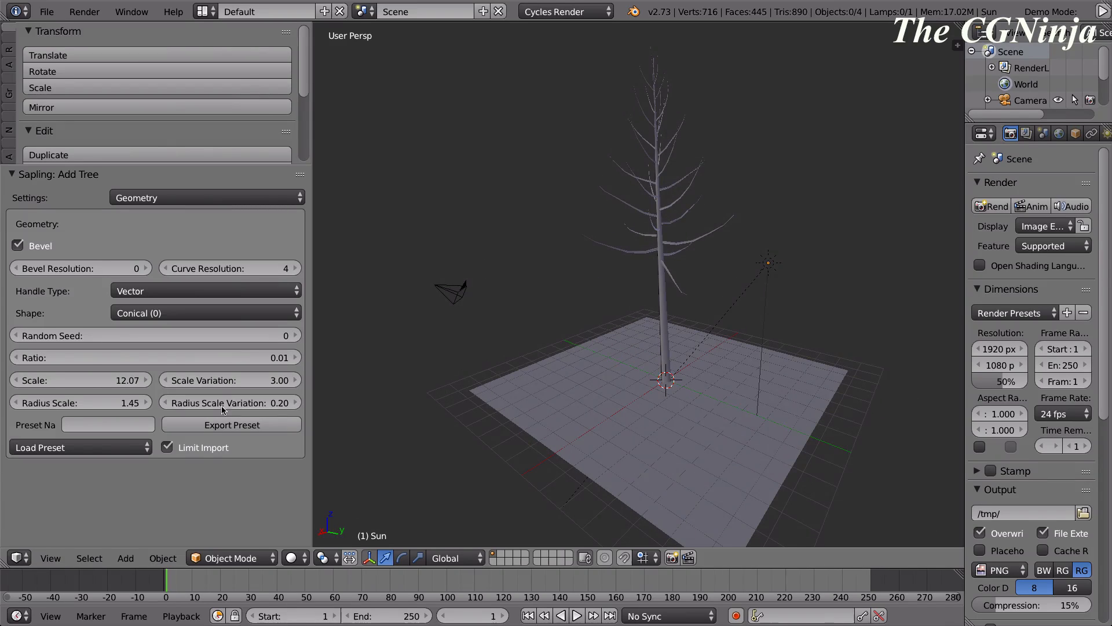
pyautogui.moveTo(218, 386); pyautogui.dragTo(246, 384)
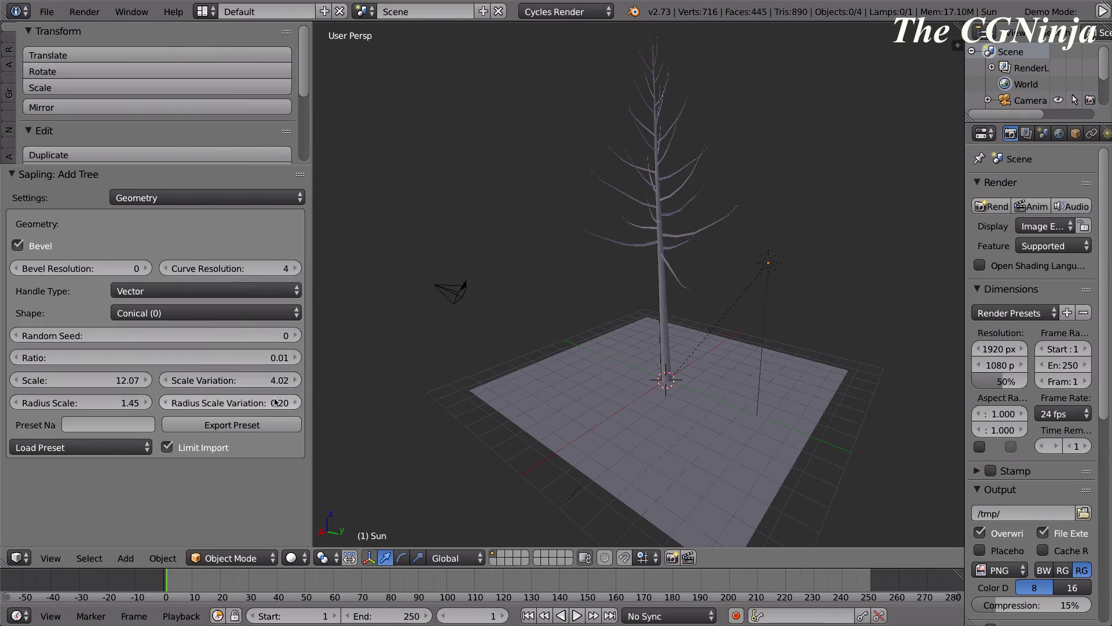
pyautogui.moveTo(202, 406); pyautogui.dragTo(24, 377)
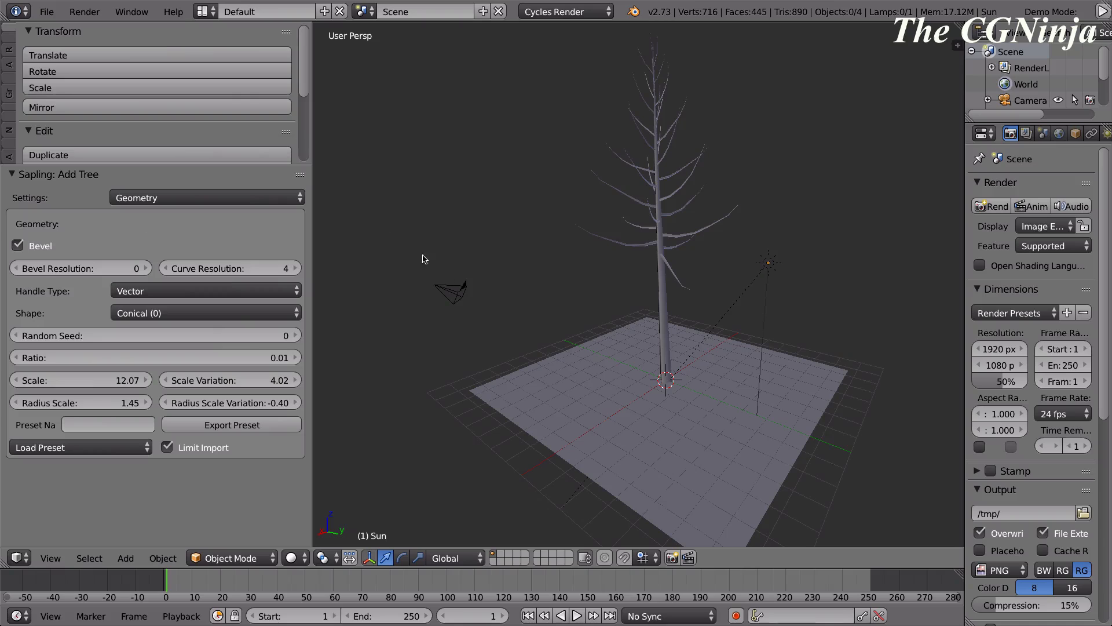
pyautogui.moveTo(455, 309); pyautogui.dragTo(538, 335, button='middle')
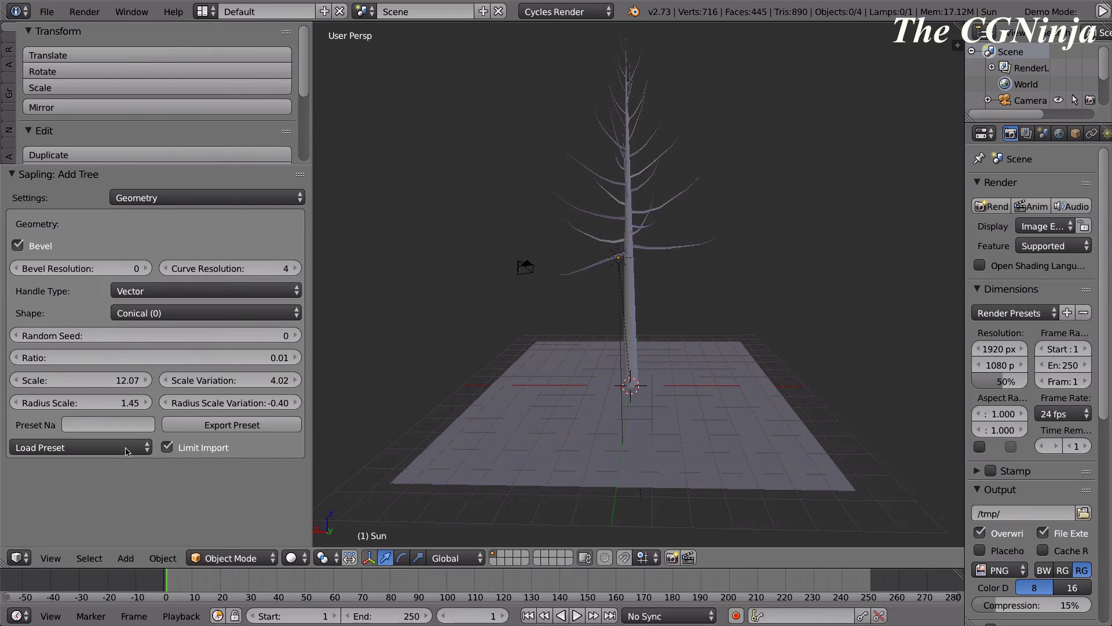
# Try the weeping_willow preset on the tree, examine it from another side, and load the black_tupelo preset.
pyautogui.click(84, 449)
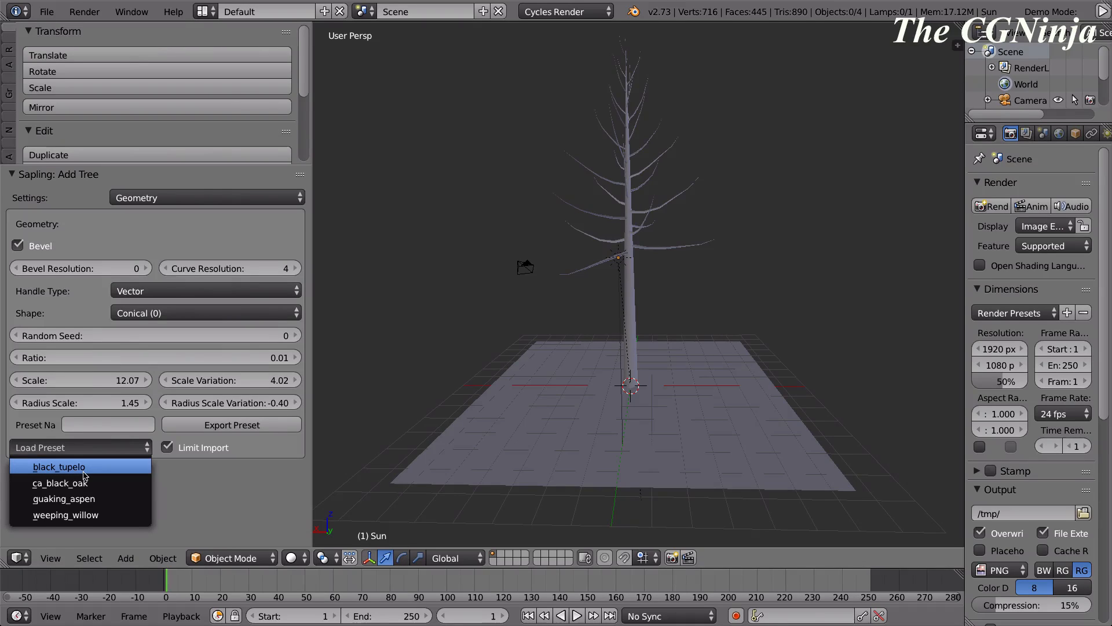
pyautogui.click(78, 519)
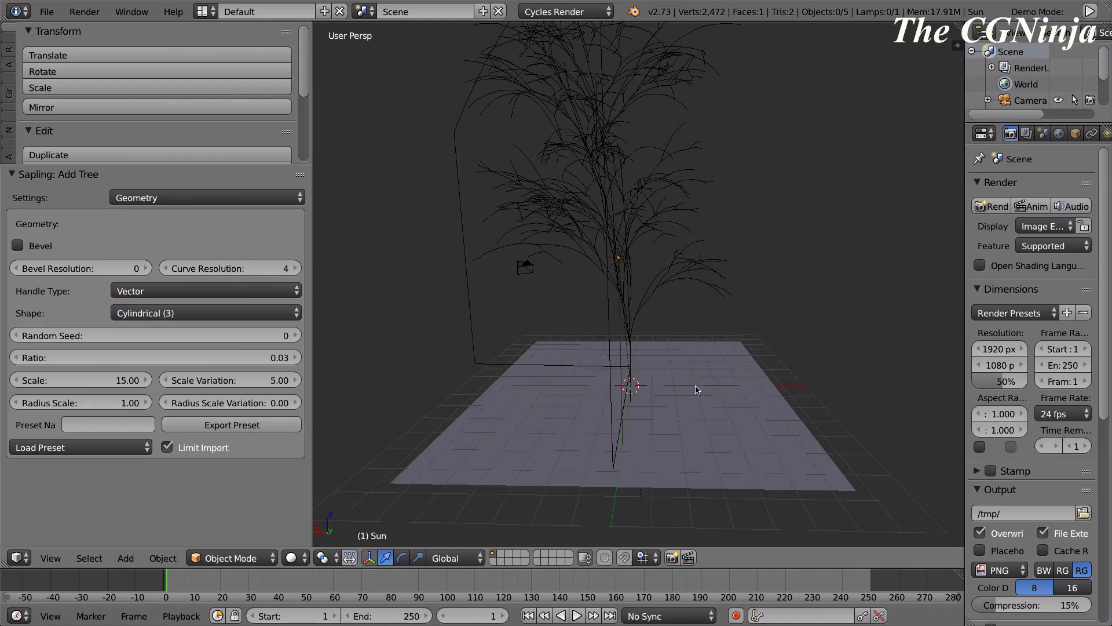
pyautogui.moveTo(800, 390); pyautogui.dragTo(726, 384, button='middle')
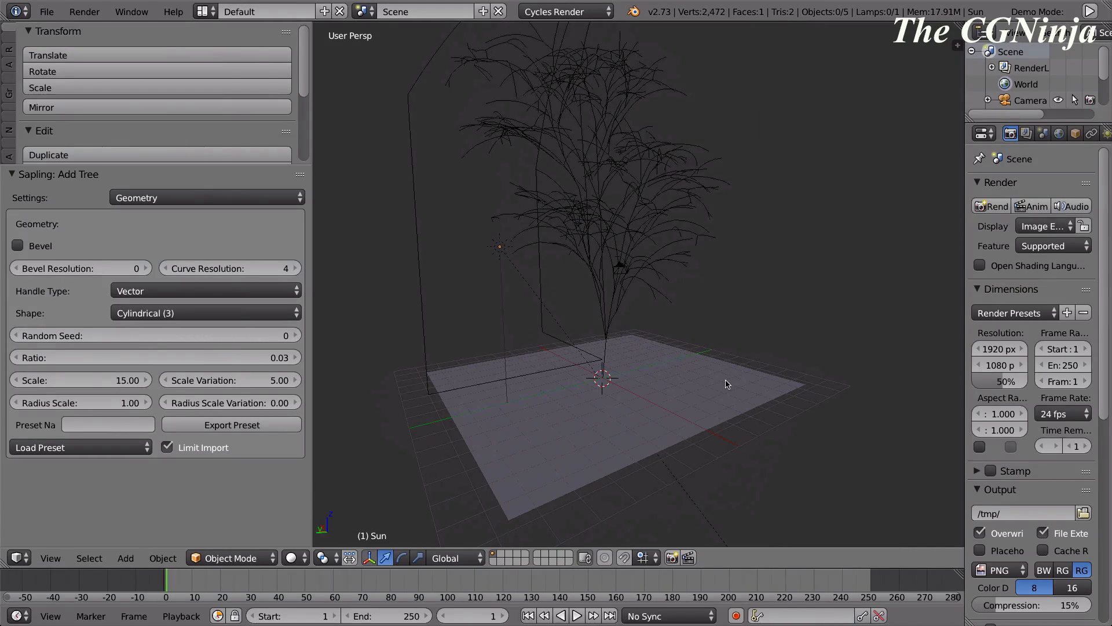
pyautogui.click(109, 449)
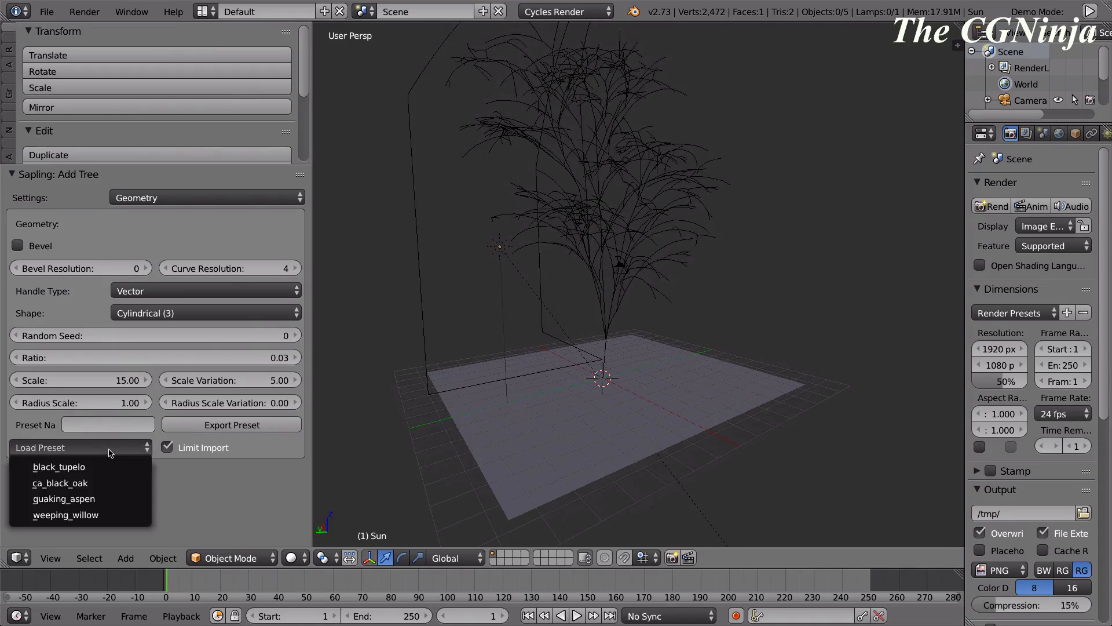
pyautogui.click(104, 467)
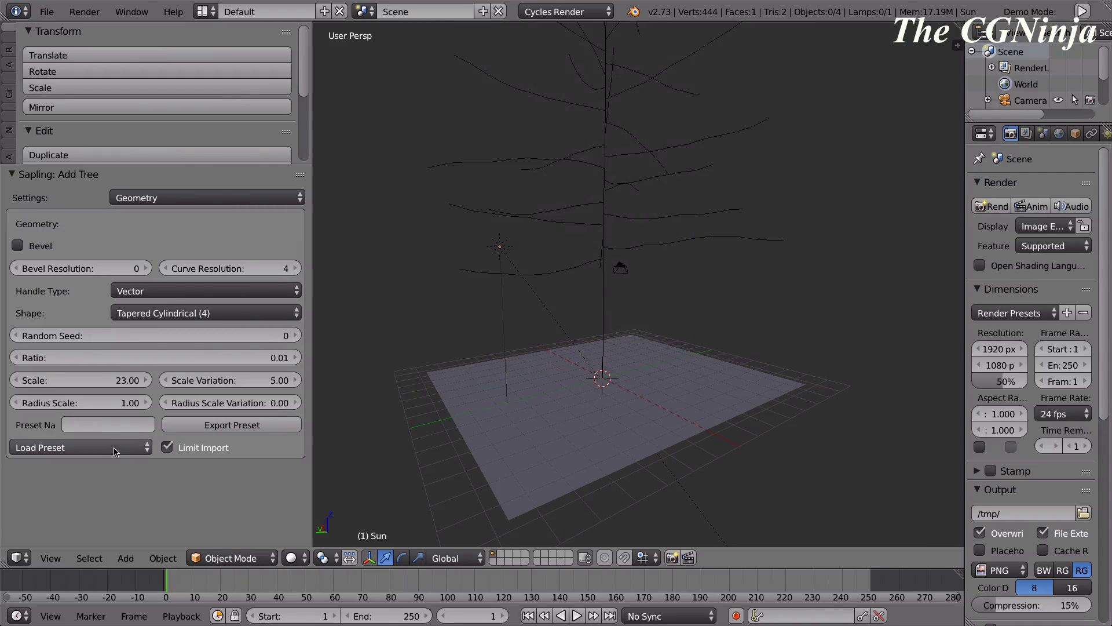
# Try the ca_black_oak preset on the tree, followed by quaking_aspen.
pyautogui.click(108, 448)
pyautogui.click(104, 482)
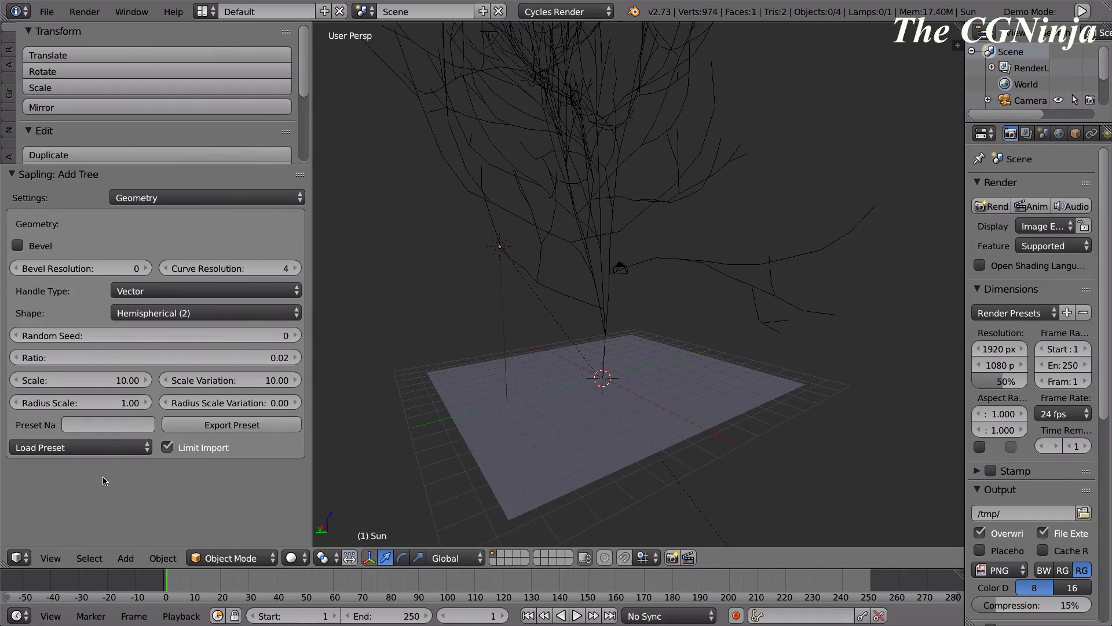
pyautogui.click(109, 449)
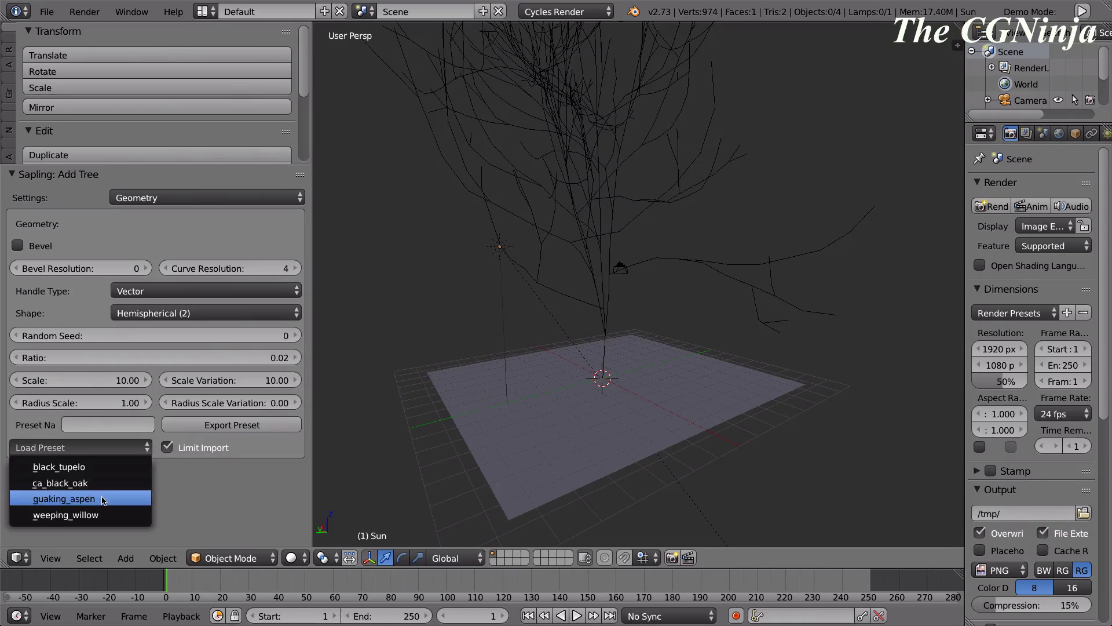
pyautogui.click(104, 496)
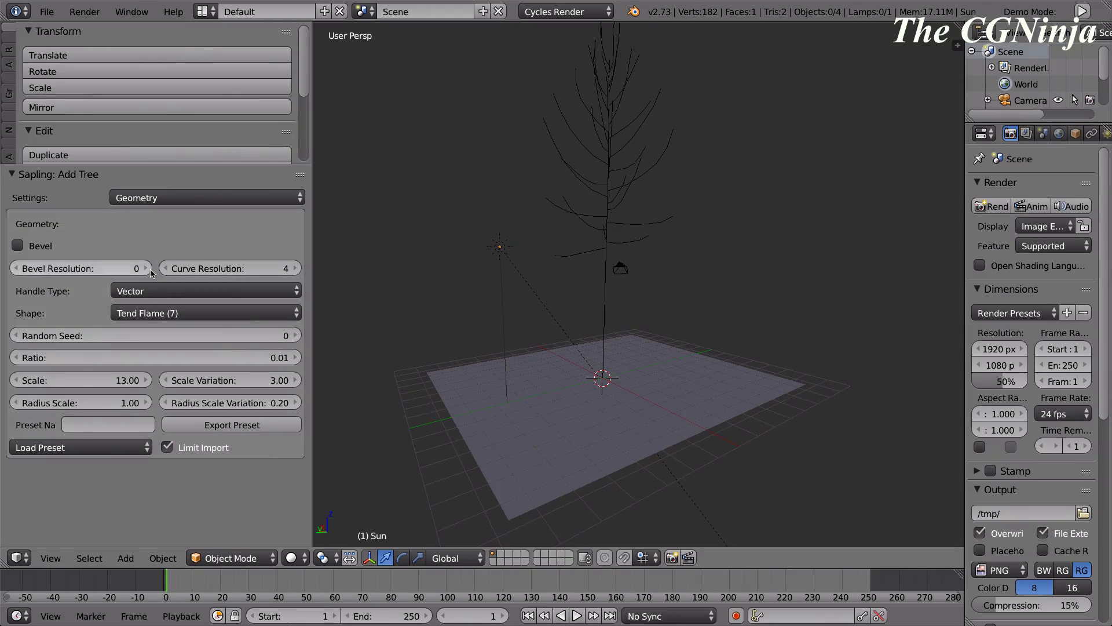
# Undo the preset tree and add a fresh Sapling tree with default settings.
pyautogui.hotkey('ctrl', 'z')
pyautogui.press('a')
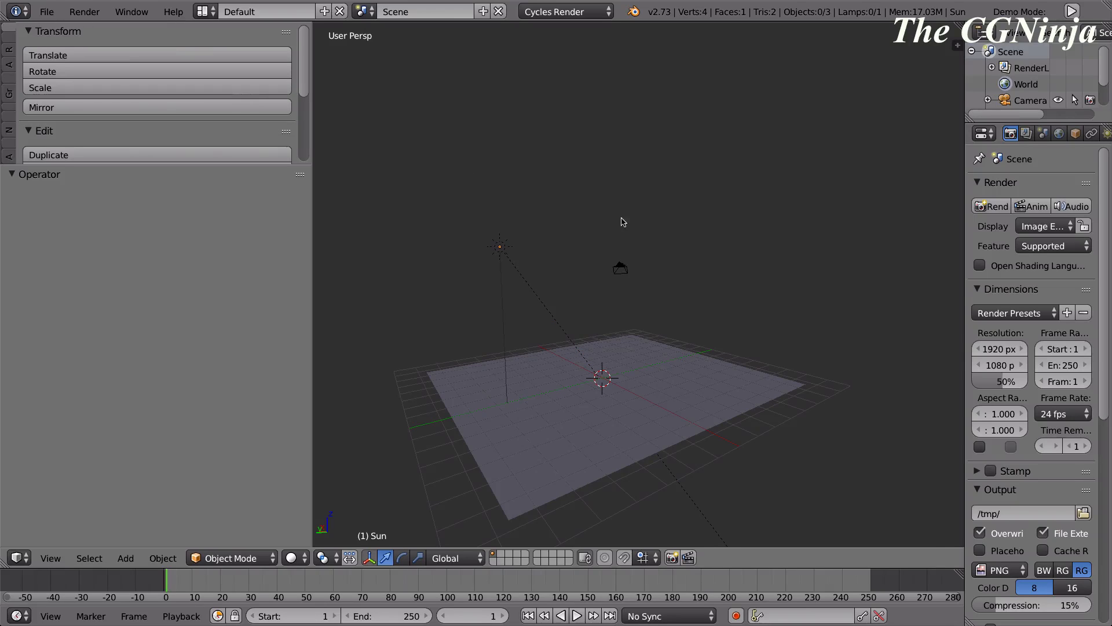
pyautogui.hotkey('shift', 'a')
pyautogui.moveTo(553, 216)
pyautogui.click(706, 374)
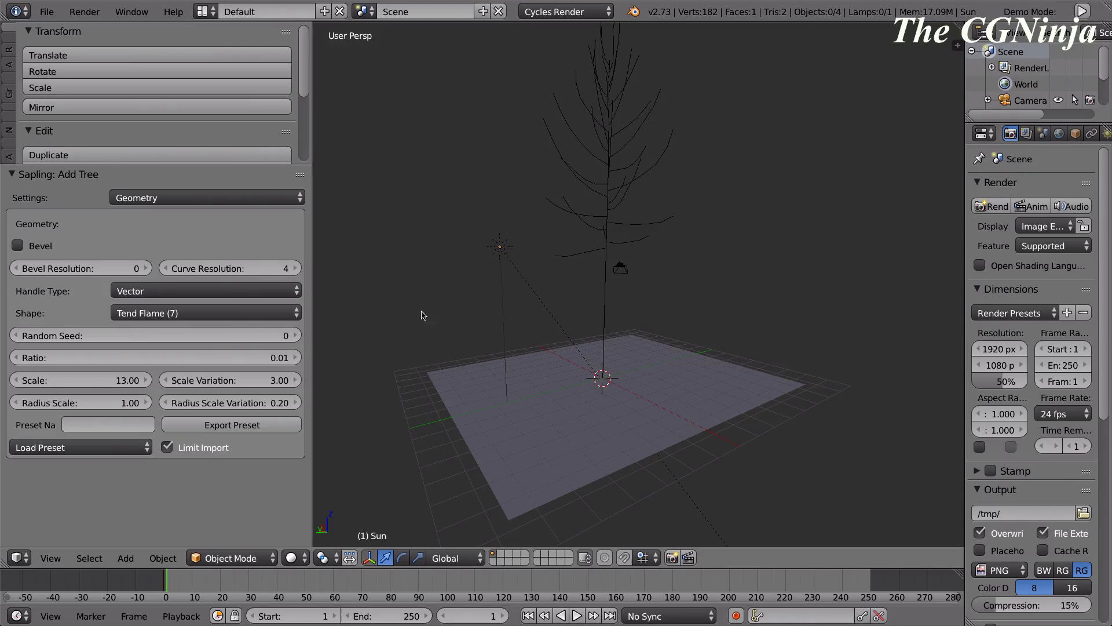
# Enable Bevel on the new tree and set its shape to Conical (0).
pyautogui.click(17, 245)
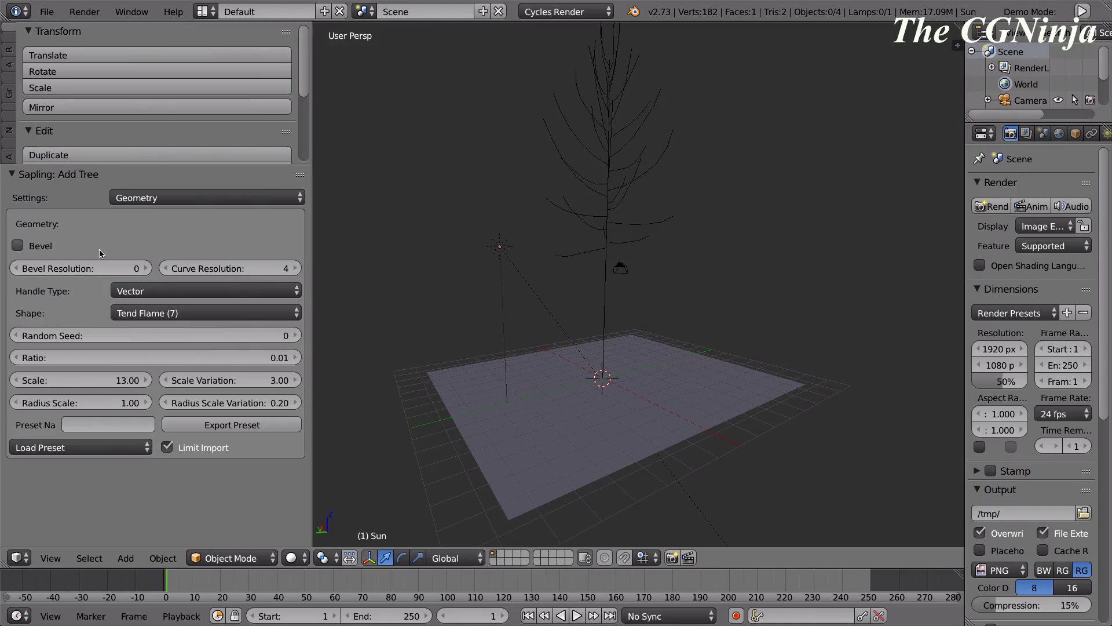
pyautogui.click(164, 315)
pyautogui.click(156, 289)
pyautogui.moveTo(431, 399); pyautogui.dragTo(461, 407, button='middle')
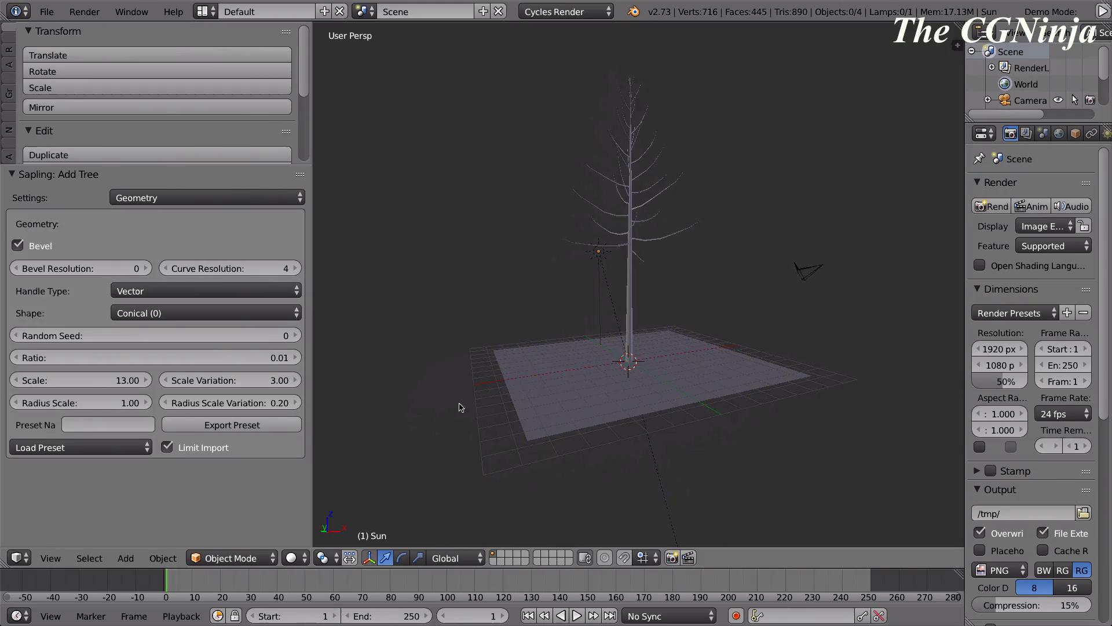
pyautogui.click(81, 448)
pyautogui.moveTo(550, 323); pyautogui.dragTo(534, 360, button='middle')
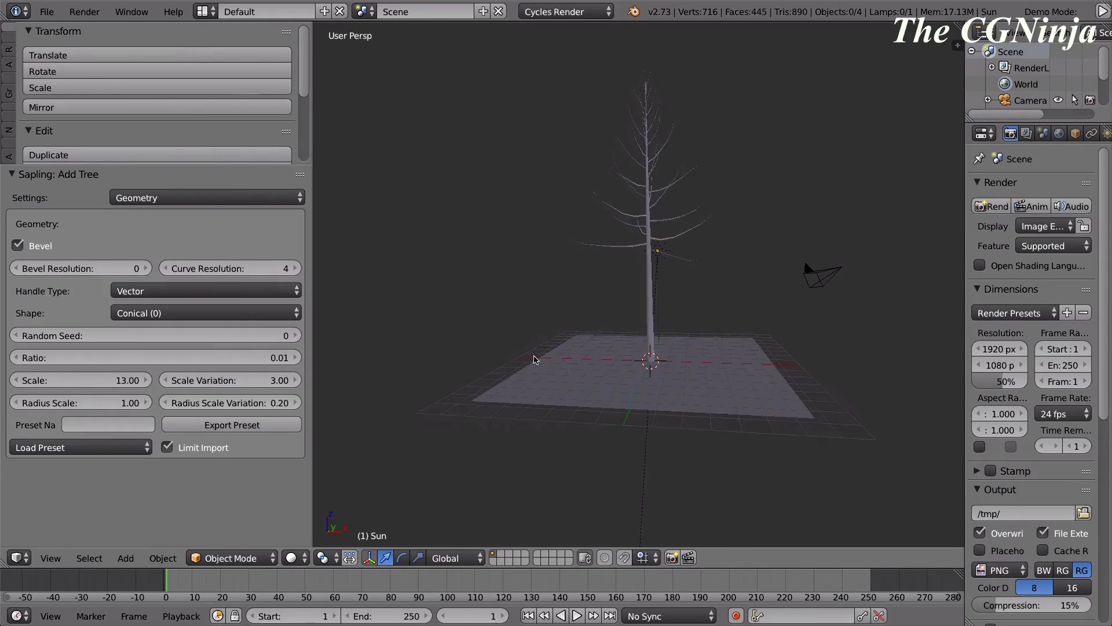
pyautogui.scroll(-2, 537, 369)
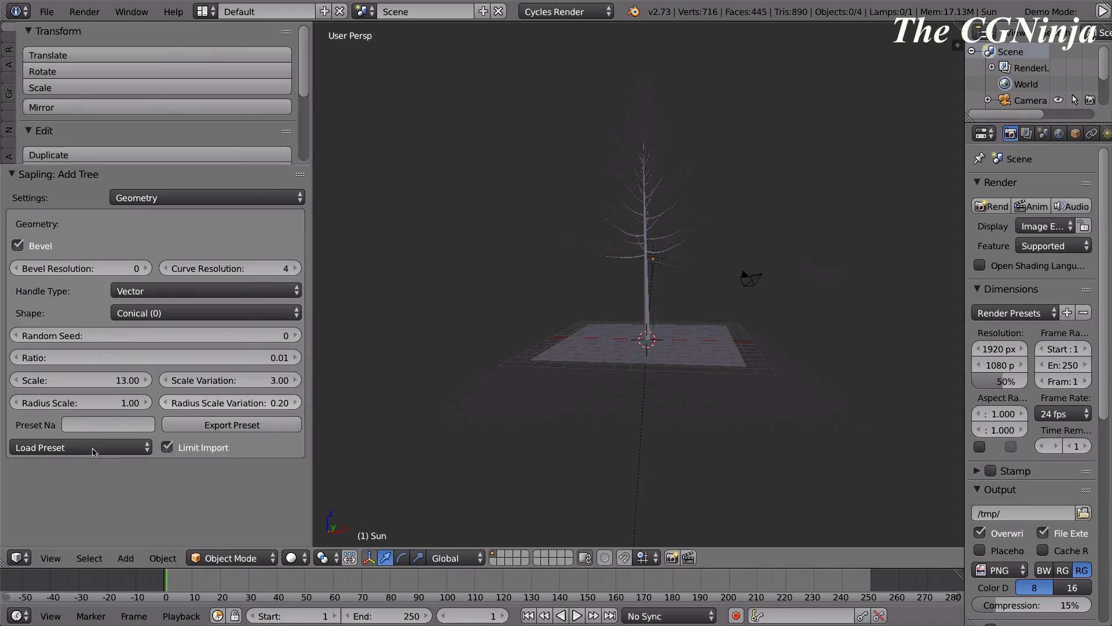
pyautogui.click(68, 449)
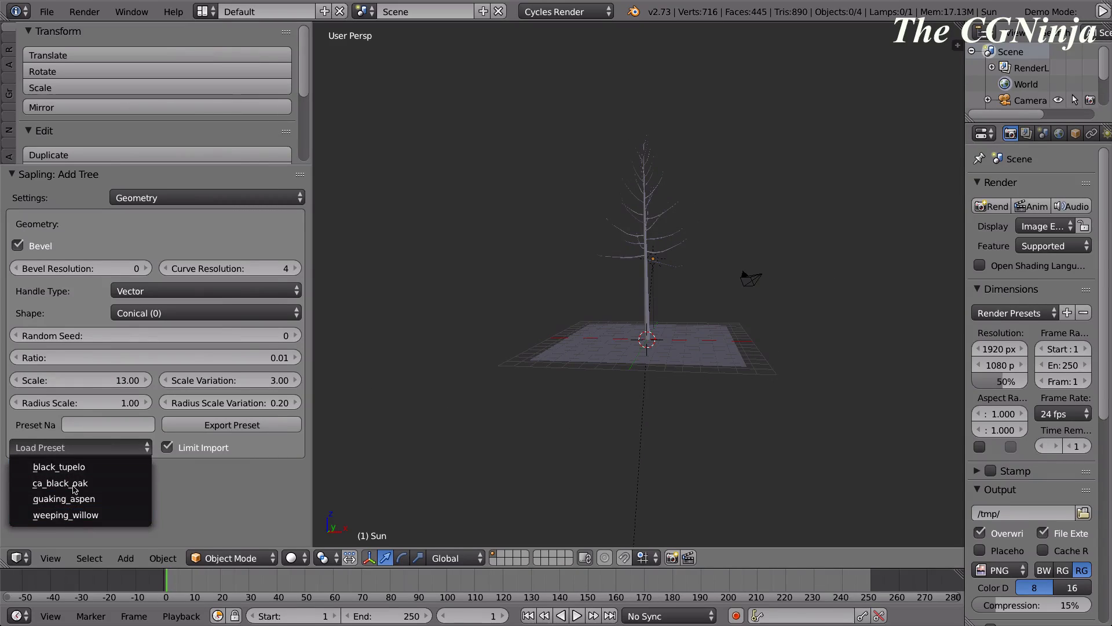
pyautogui.scroll(4, 623, 392)
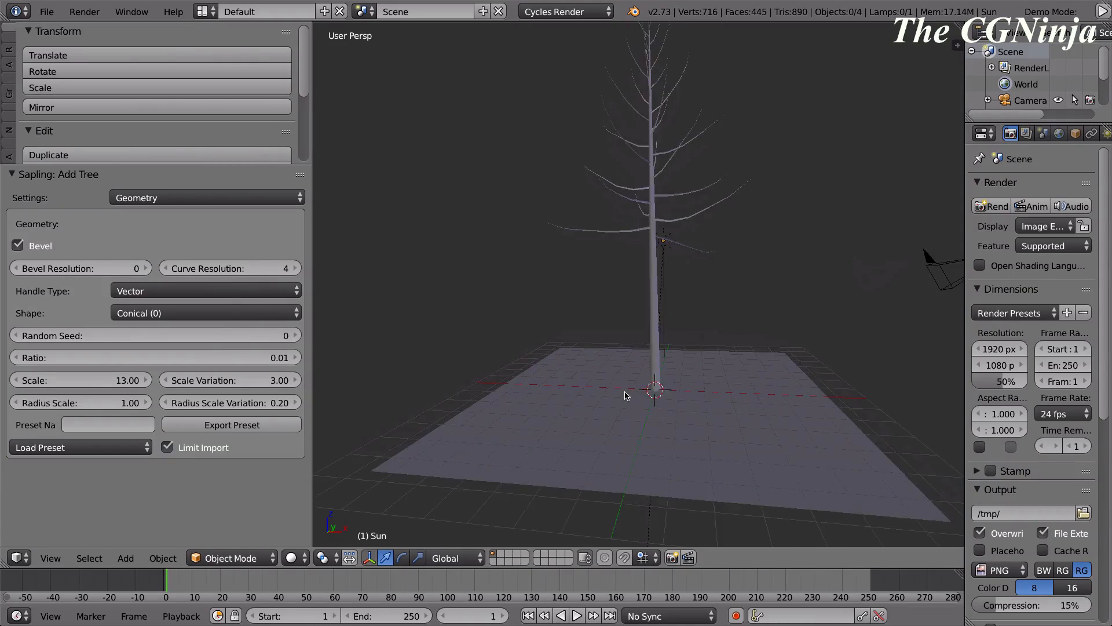
pyautogui.moveTo(926, 256); pyautogui.dragTo(517, 412, button='middle')
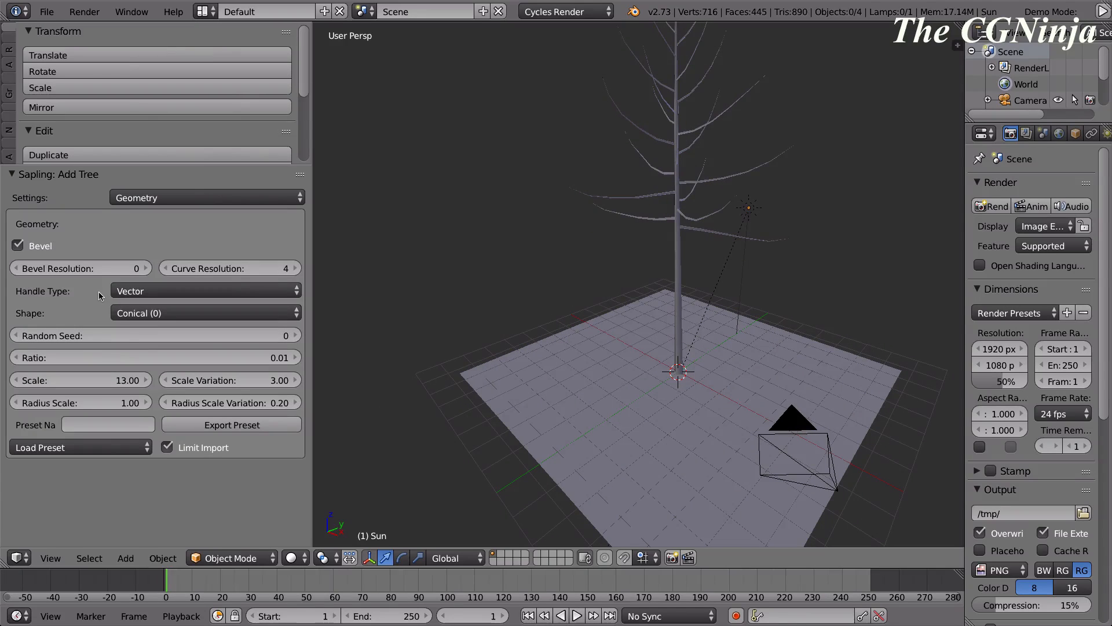
# Switch the Sapling tree's settings from Geometry to Branch Splitting and view the tree from another side.
pyautogui.click(136, 200)
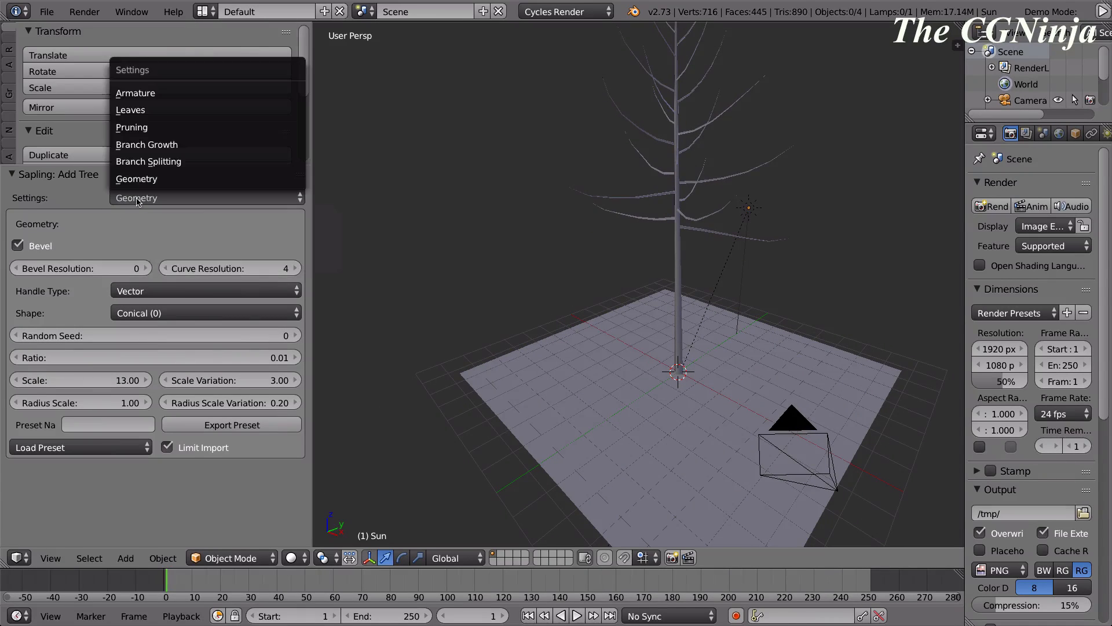
pyautogui.click(135, 163)
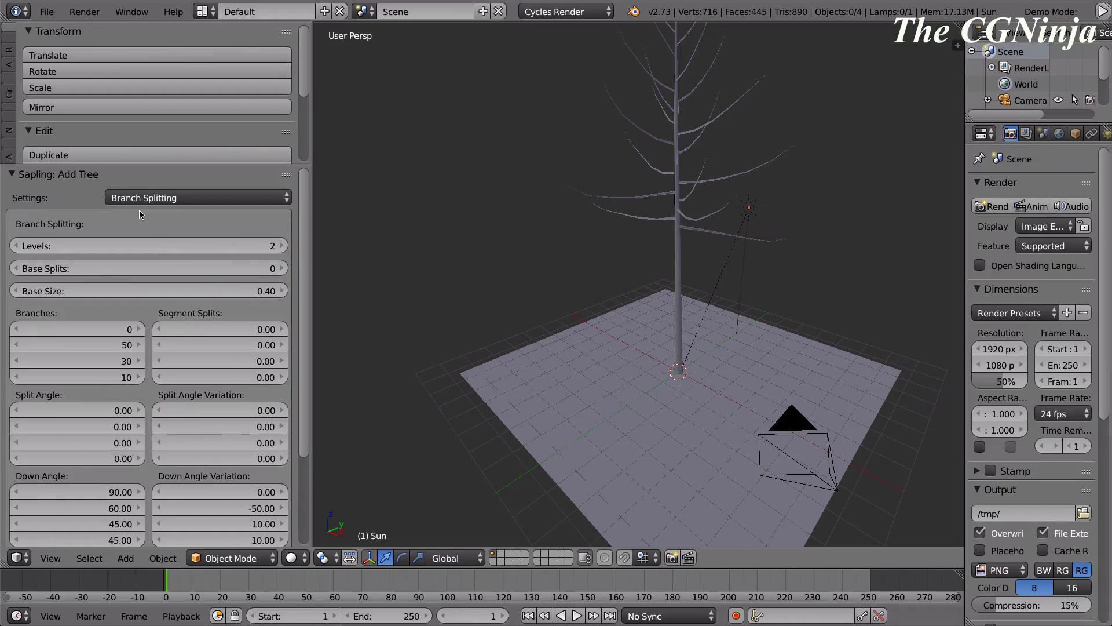
pyautogui.keyDown('shift'); pyautogui.scroll(5, 411, 278); pyautogui.keyUp('shift')
pyautogui.moveTo(509, 300); pyautogui.dragTo(459, 321, button='middle')
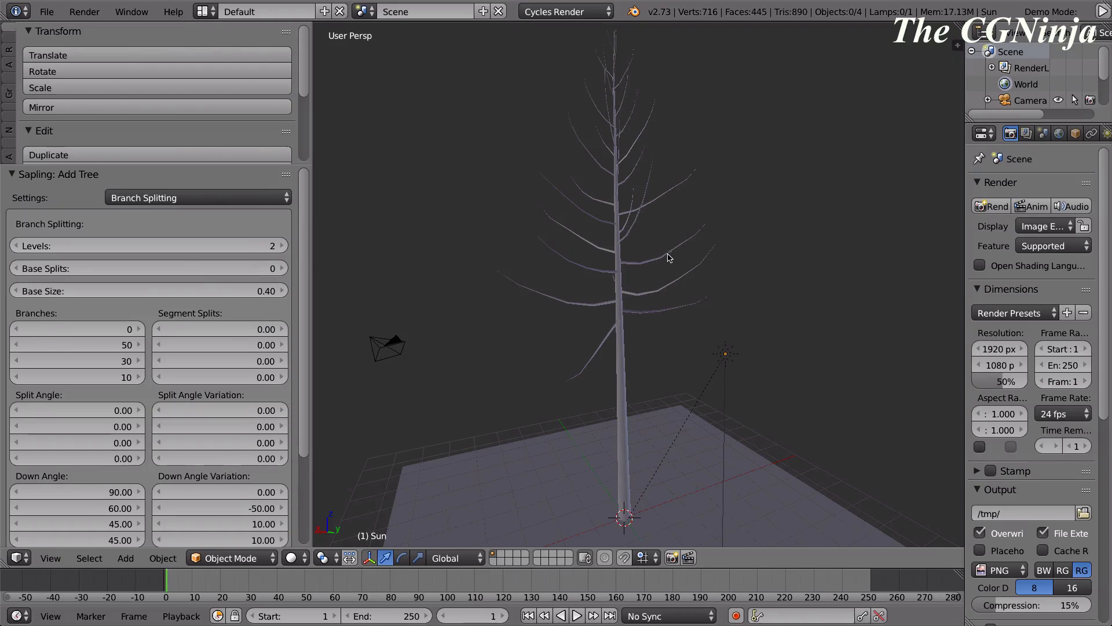
# Set the tree's branching Levels to 3 and inspect the added branches up close.
pyautogui.click(282, 245)
pyautogui.scroll(5, 637, 193)
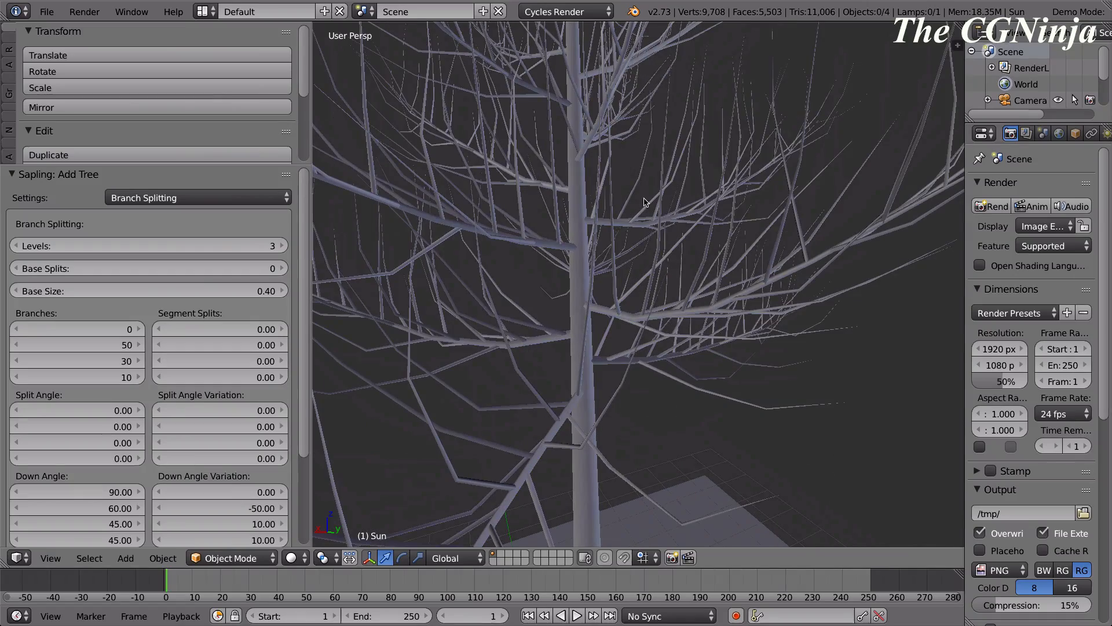
pyautogui.moveTo(698, 420); pyautogui.dragTo(640, 422, button='middle')
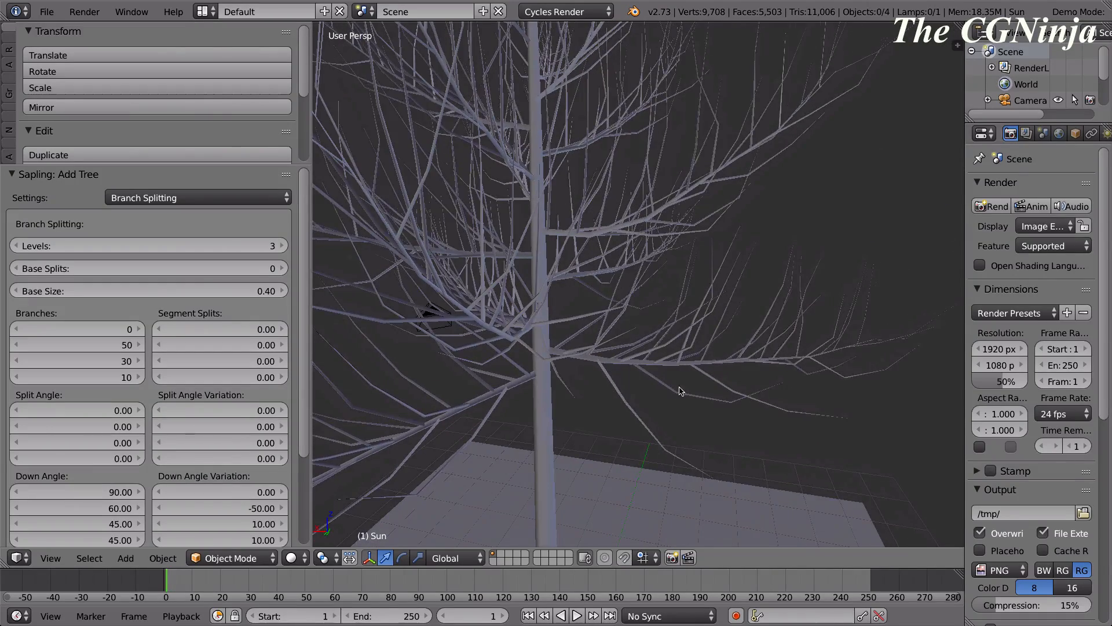
pyautogui.moveTo(680, 388); pyautogui.dragTo(533, 287, button='middle')
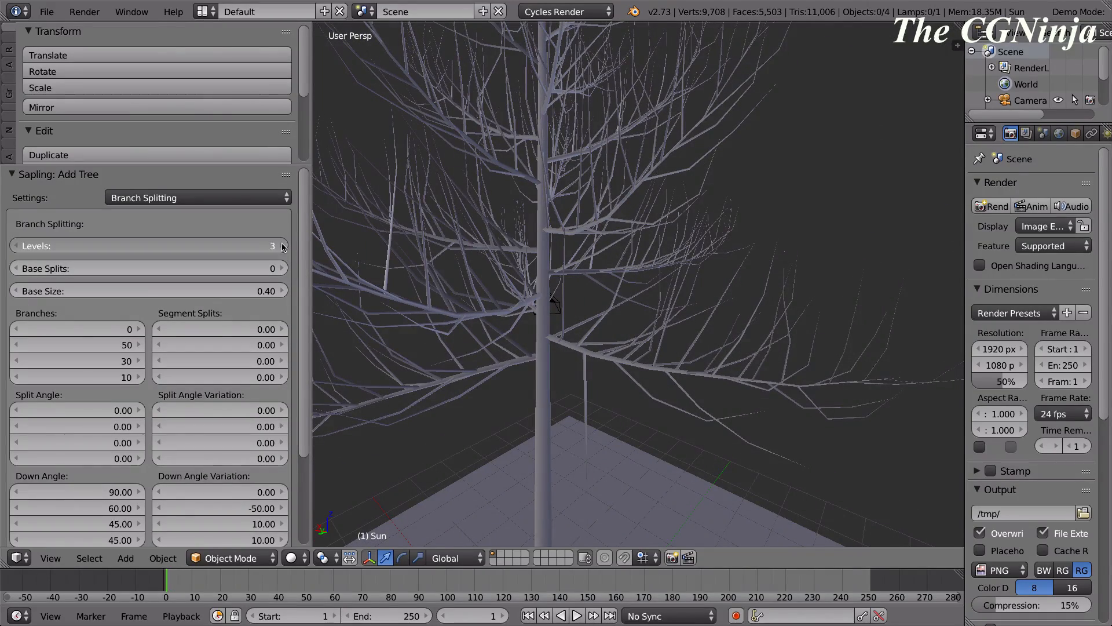
# Try the tree with Levels at 4, examine the denser branches, and return Levels to 3.
pyautogui.click(283, 247)
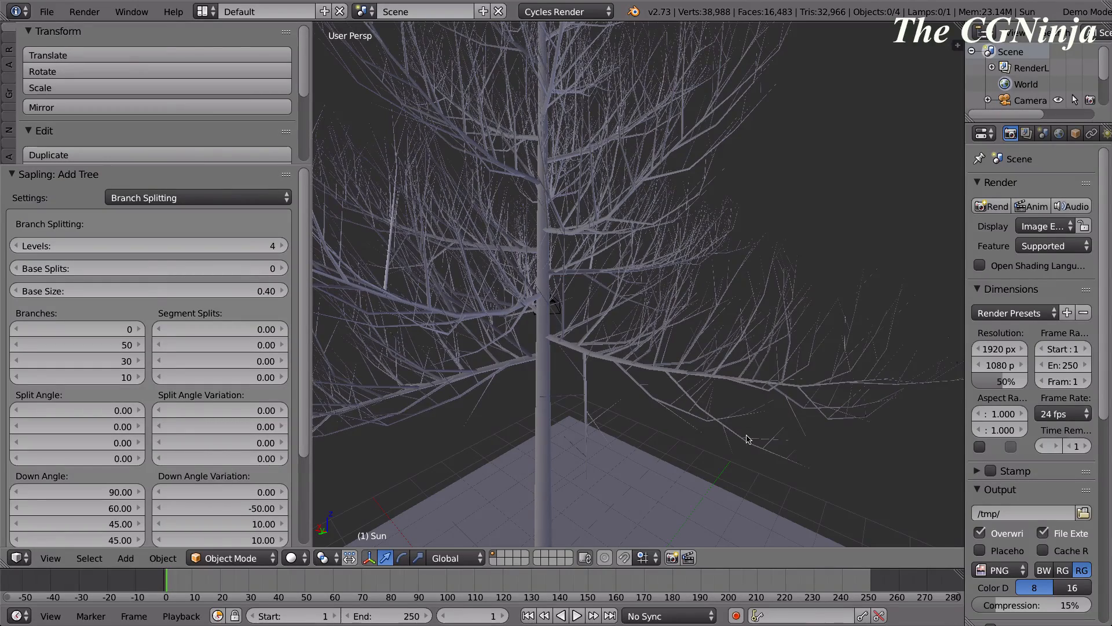
pyautogui.moveTo(746, 438); pyautogui.dragTo(669, 339, button='middle')
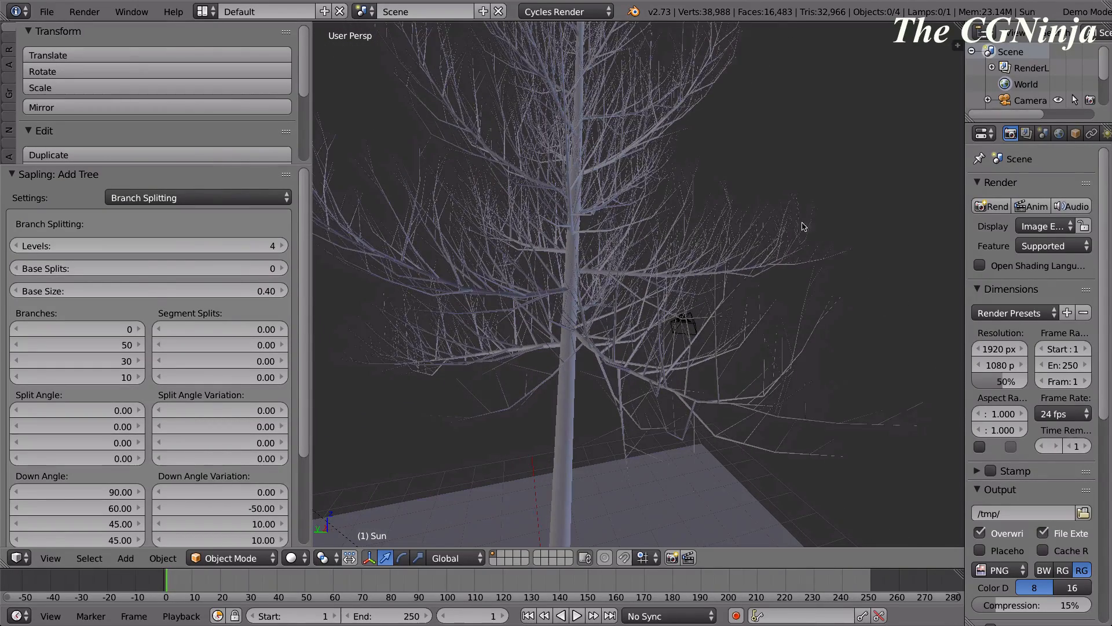
pyautogui.moveTo(809, 307); pyautogui.dragTo(735, 344, button='middle')
pyautogui.keyDown('alt'); pyautogui.scroll(-4, 765, 317); pyautogui.keyUp('alt')
pyautogui.scroll(-3, 763, 320)
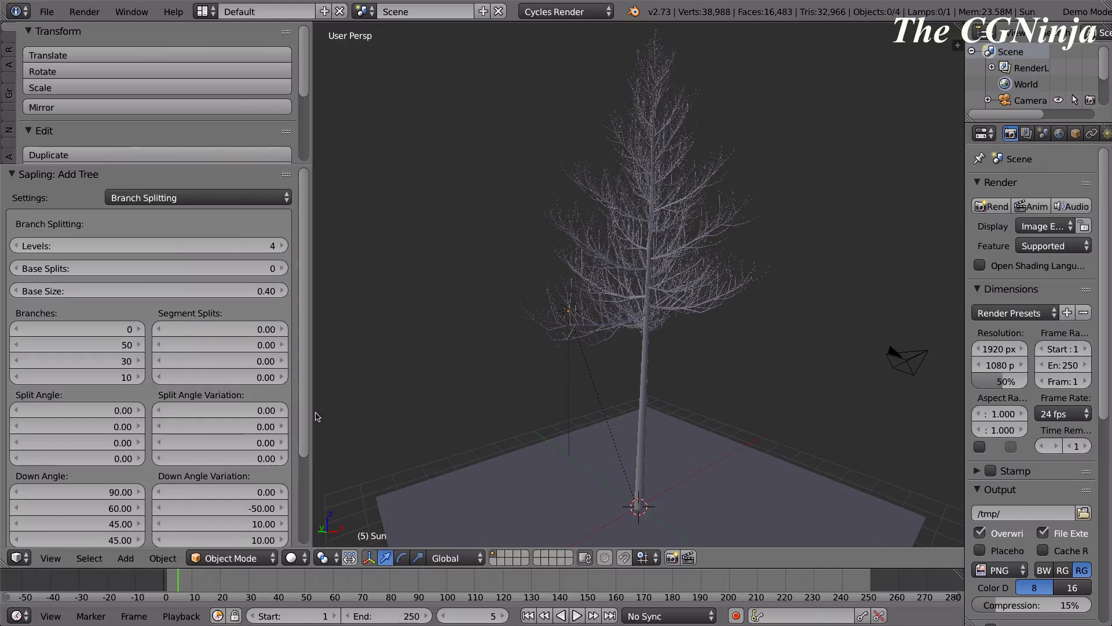
pyautogui.click(16, 245)
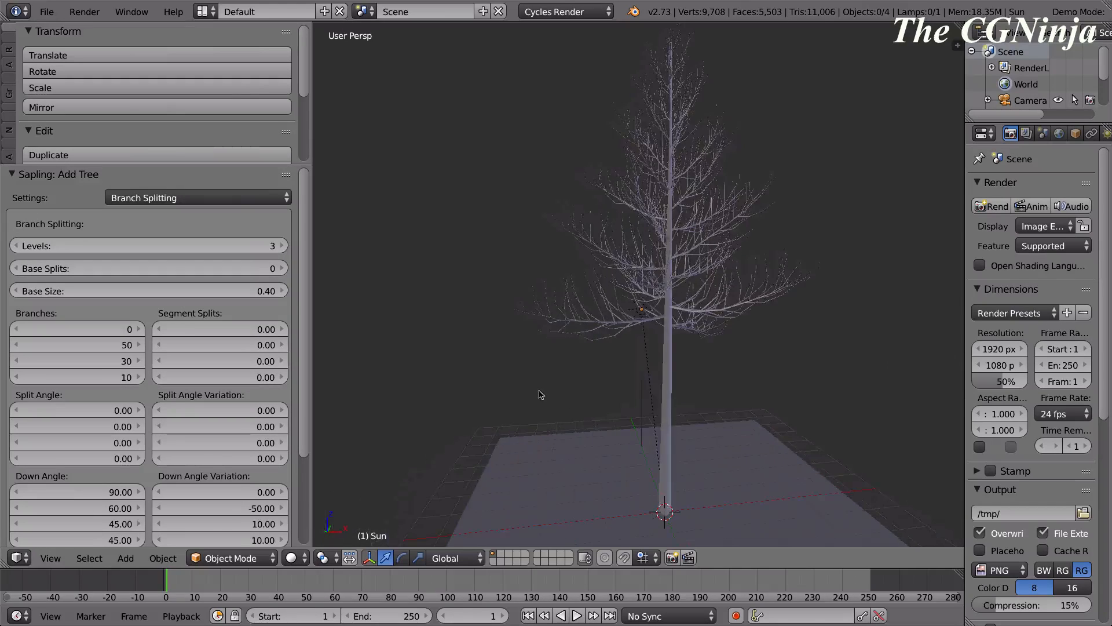
pyautogui.moveTo(540, 394); pyautogui.dragTo(602, 394, button='middle')
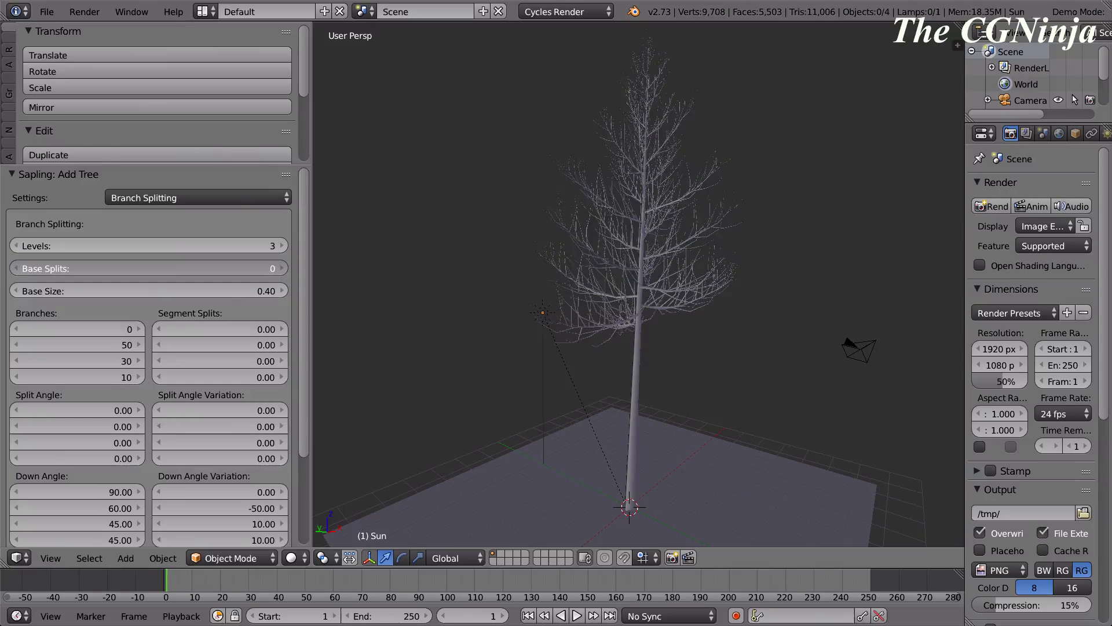
# Try a Base Splits value of 7 on the trunk and reduce it step by step.
pyautogui.moveTo(149, 268); pyautogui.dragTo(249, 268)
pyautogui.moveTo(30, 271); pyautogui.dragTo(35, 272)
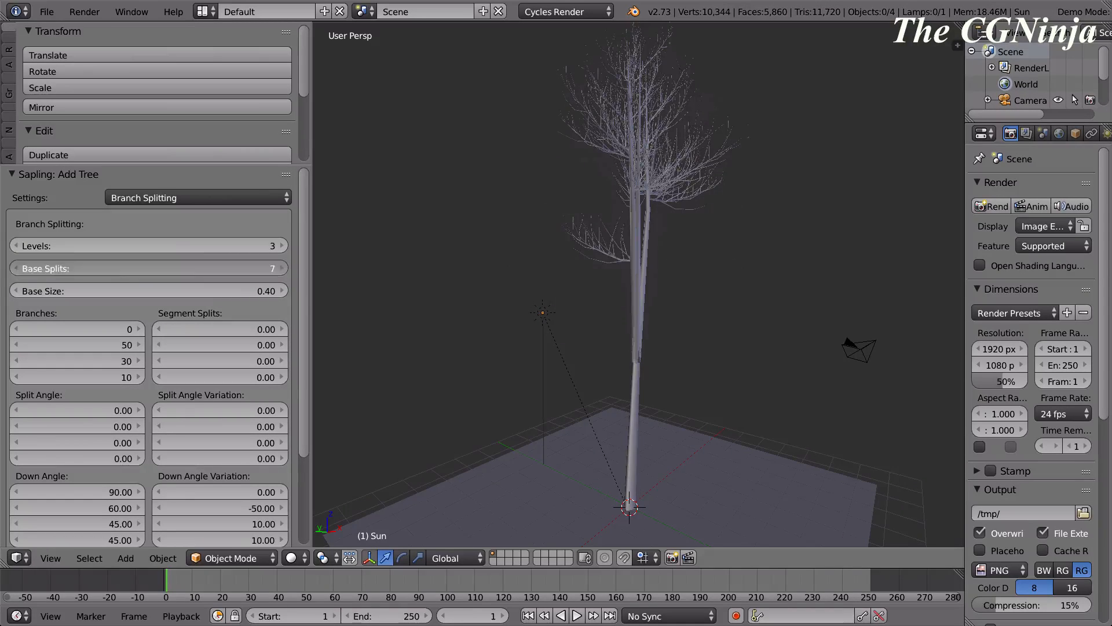
pyautogui.click(17, 269)
pyautogui.click(17, 269)
pyautogui.click(16, 268)
pyautogui.click(17, 269)
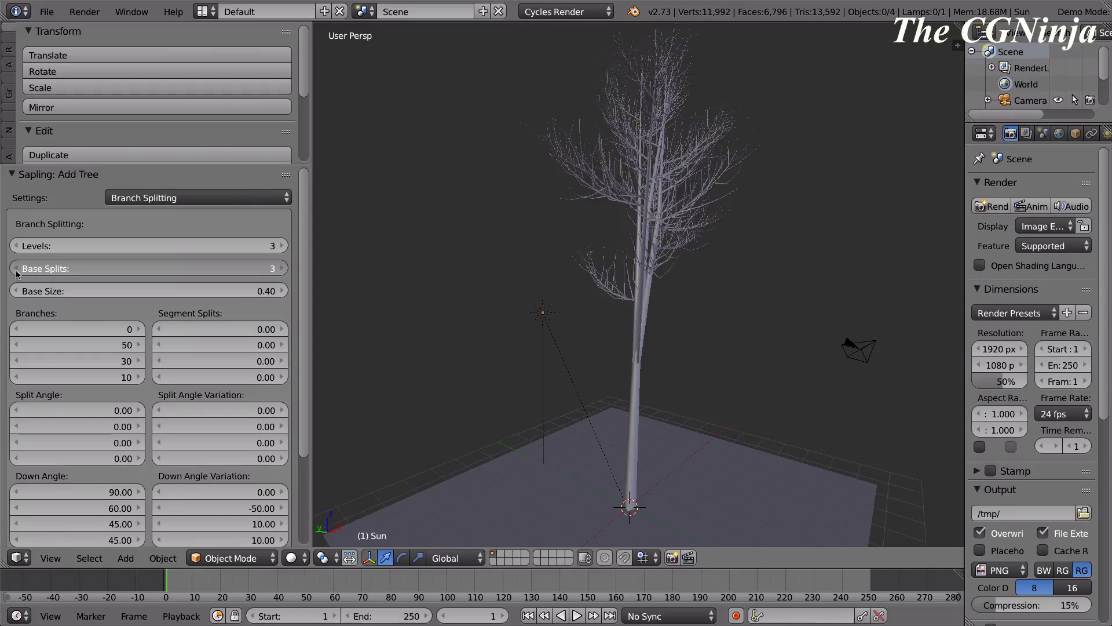
pyautogui.click(17, 269)
pyautogui.click(17, 269)
# Try Base Splits values of 2 and 3 on the trunk, and reset Base Splits to 0.
pyautogui.moveTo(723, 527); pyautogui.dragTo(646, 526, button='middle')
pyautogui.click(282, 269)
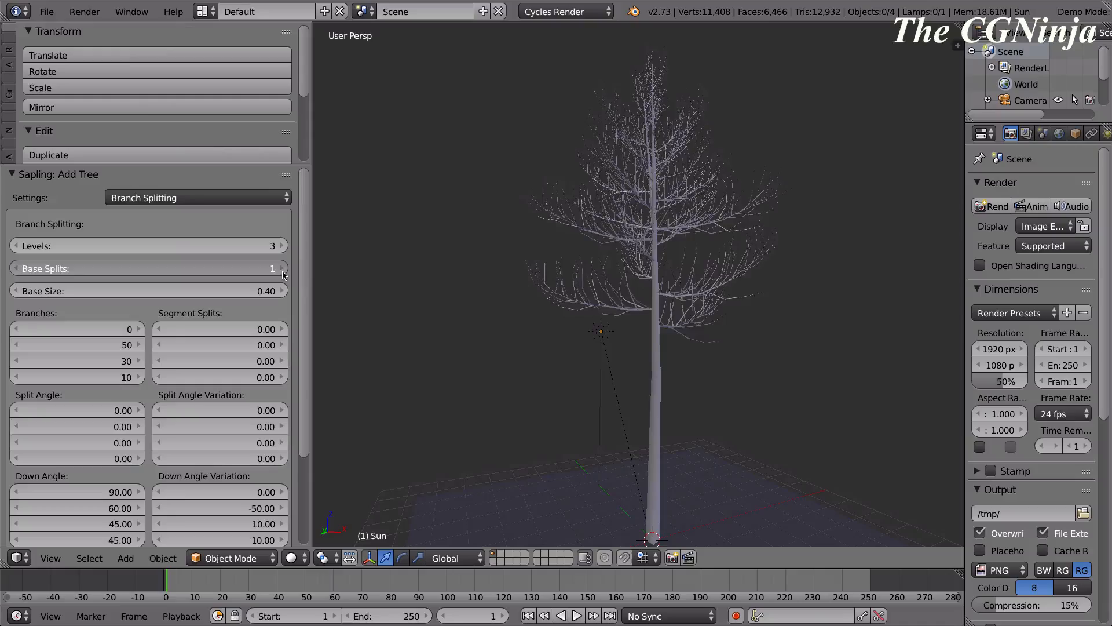
pyautogui.moveTo(536, 417); pyautogui.dragTo(399, 340, button='middle')
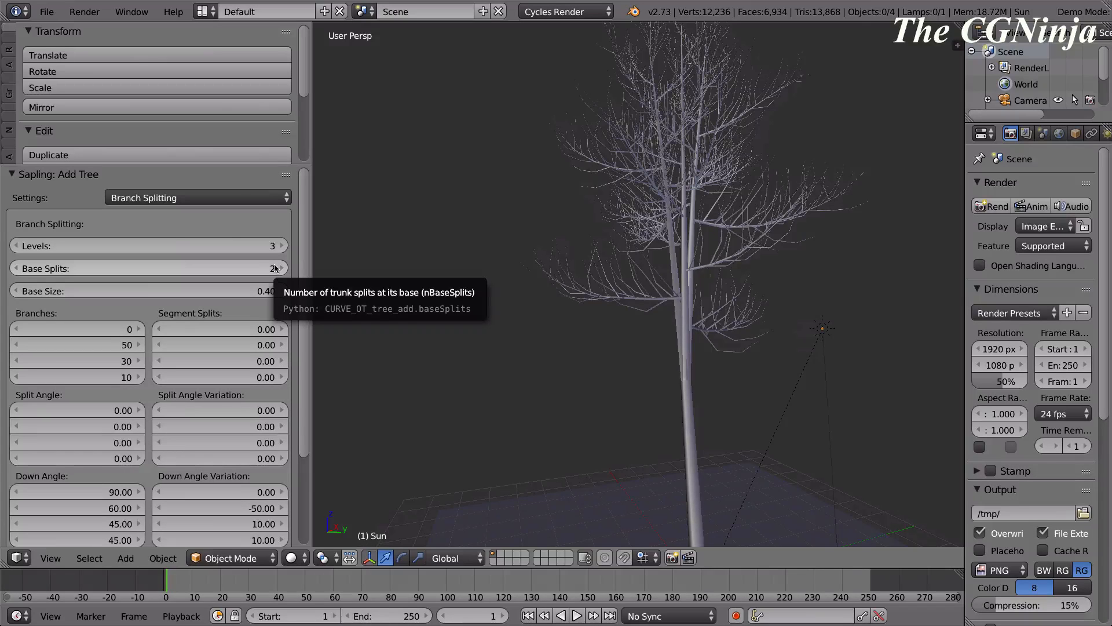
pyautogui.scroll(-1, 276, 267)
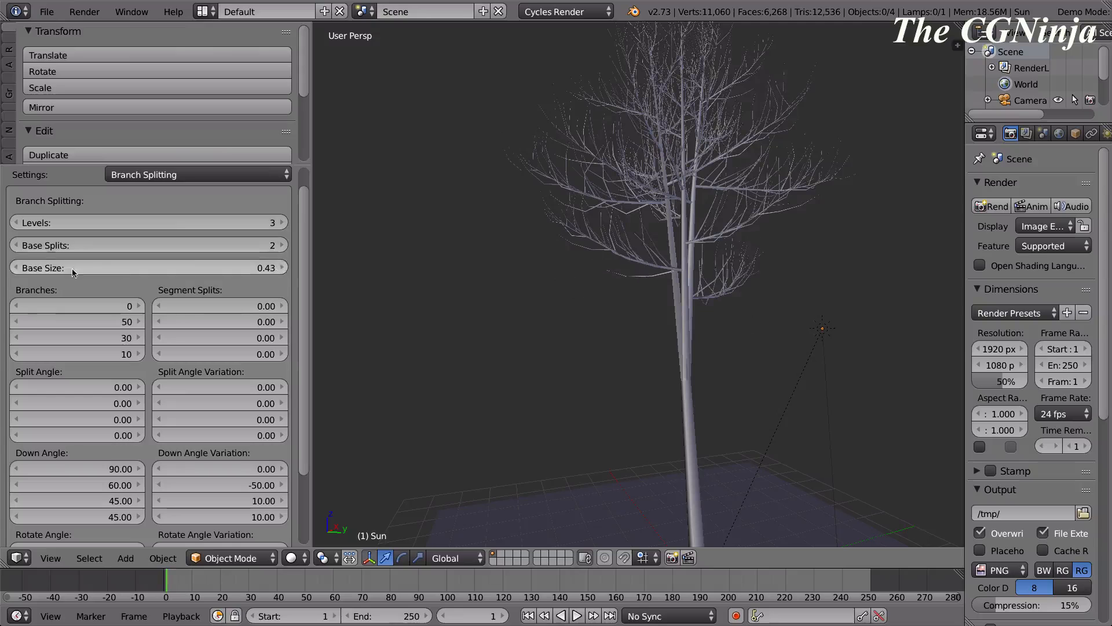
pyautogui.click(281, 245)
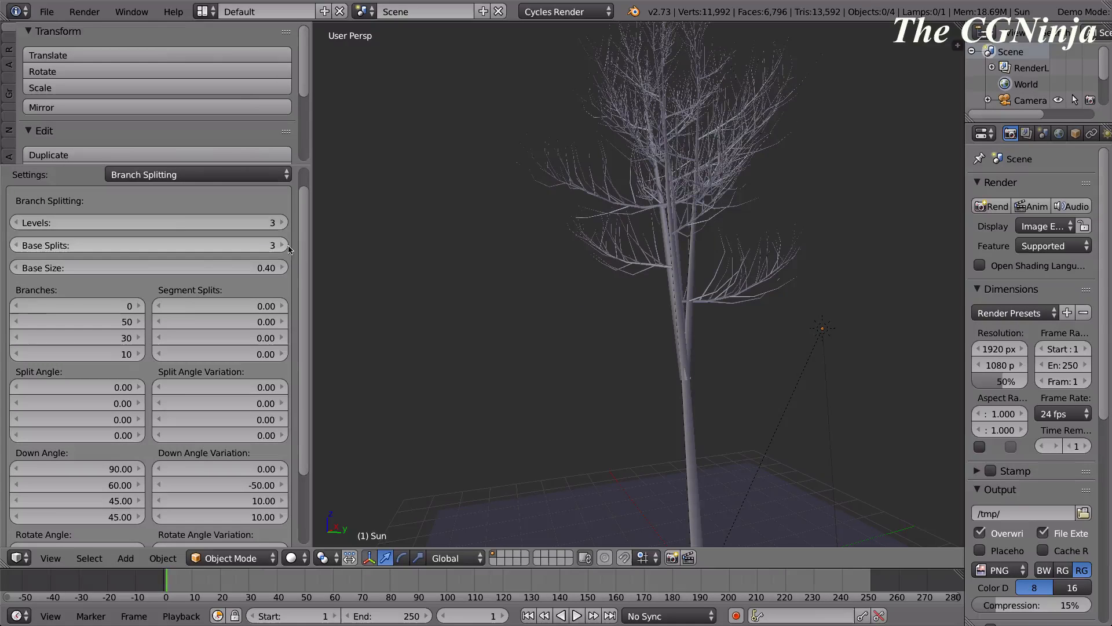
pyautogui.moveTo(278, 246); pyautogui.dragTo(237, 245)
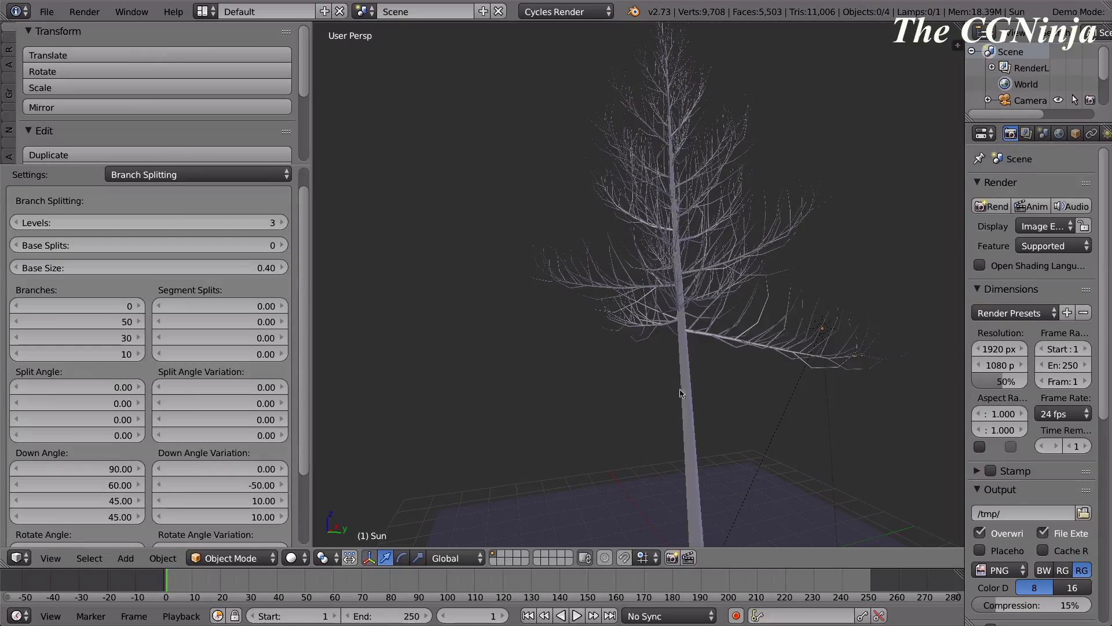
pyautogui.moveTo(762, 421); pyautogui.dragTo(672, 484, button='middle')
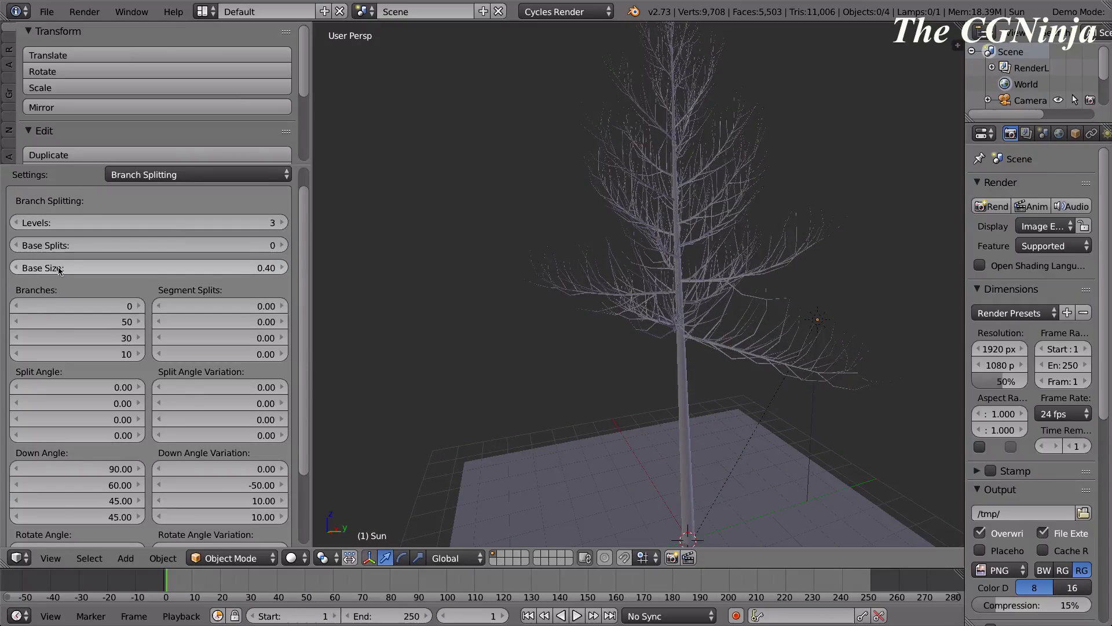
# Lower the tree's Base Size to 0.19 and examine the branches from another side.
pyautogui.moveTo(61, 270); pyautogui.dragTo(175, 270)
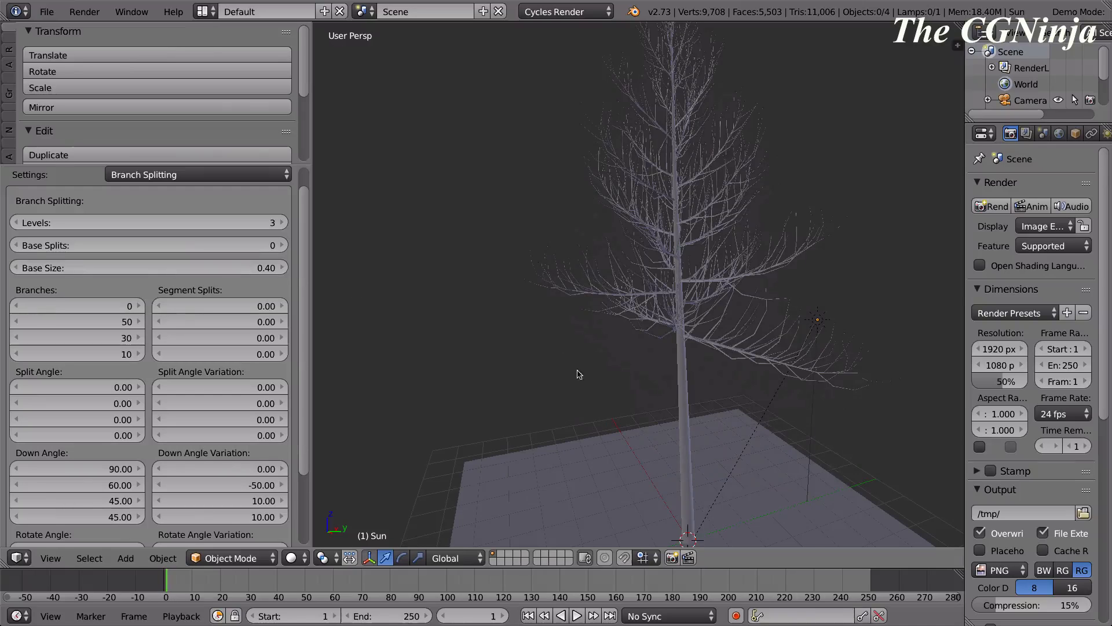
pyautogui.moveTo(579, 377); pyautogui.dragTo(442, 322, button='middle')
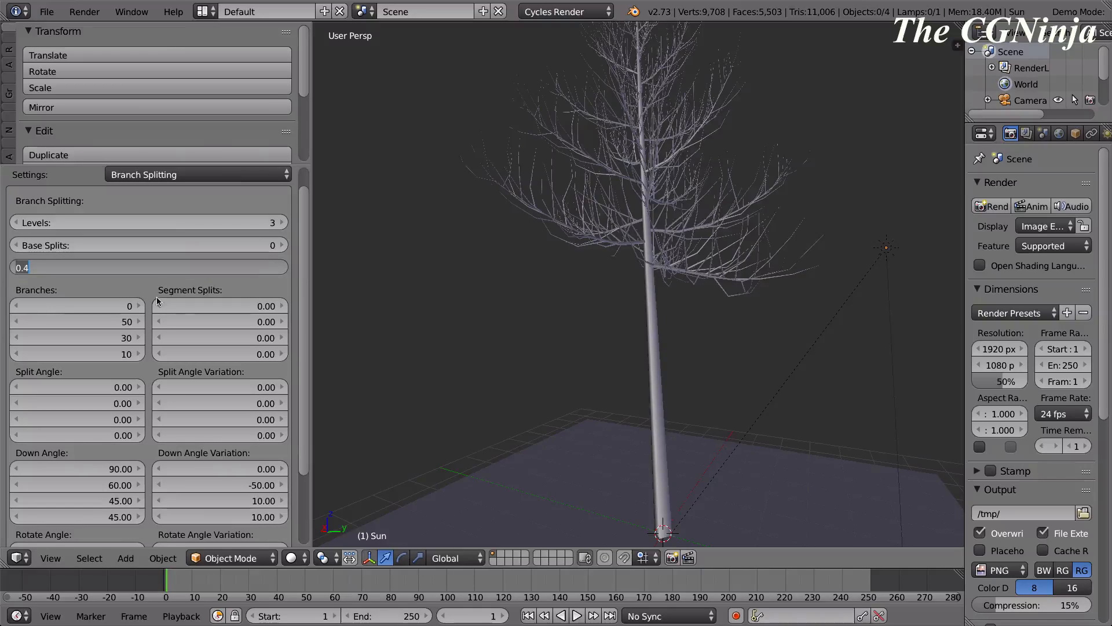
pyautogui.moveTo(16, 269); pyautogui.dragTo(12, 271)
pyautogui.click(13, 271)
pyautogui.click(13, 271)
pyautogui.click(13, 271)
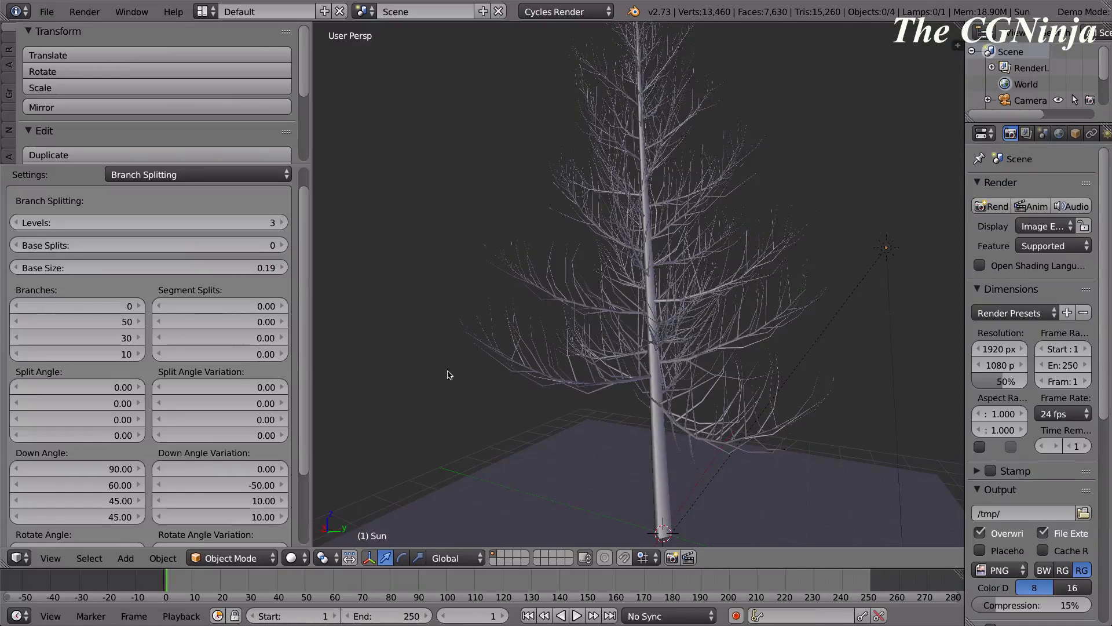
pyautogui.moveTo(450, 375); pyautogui.dragTo(418, 271, button='middle')
pyautogui.moveTo(706, 443); pyautogui.dragTo(570, 434, button='middle')
pyautogui.moveTo(745, 385); pyautogui.dragTo(737, 418, button='middle')
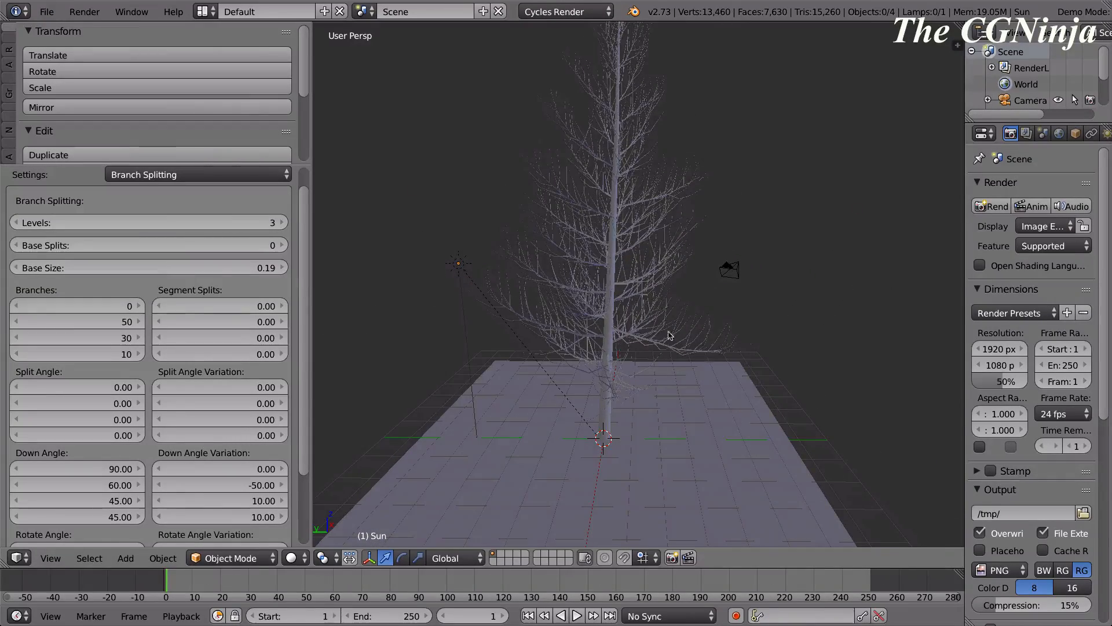
# Try the maximum Base Size of 1.00 on the tree and examine the trunk.
pyautogui.moveTo(227, 269); pyautogui.dragTo(268, 278)
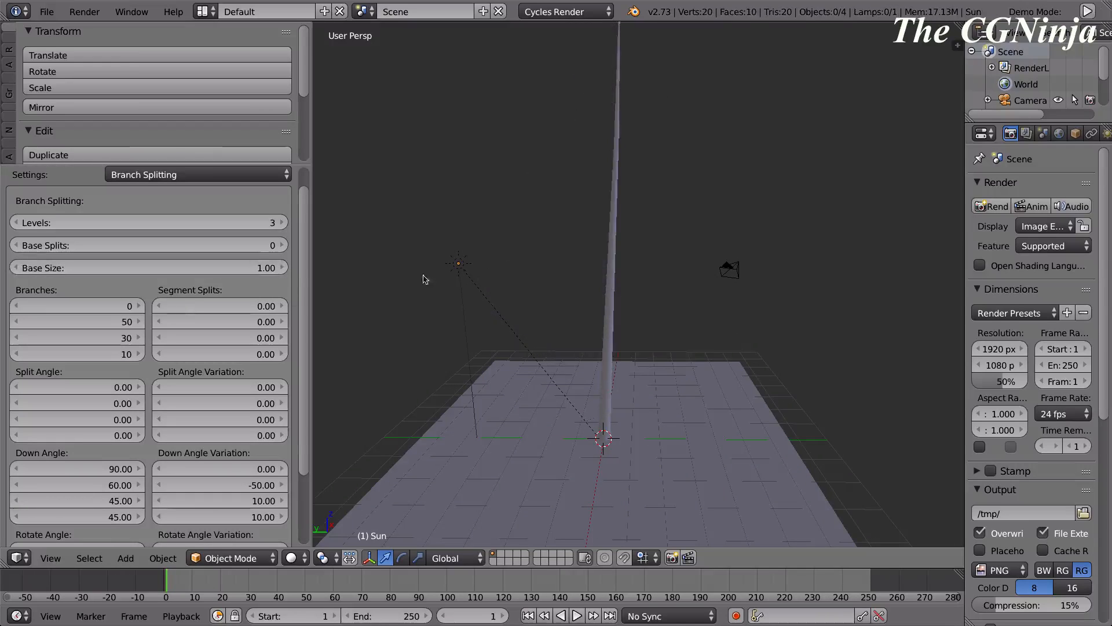
pyautogui.moveTo(426, 247); pyautogui.dragTo(441, 256, button='middle')
pyautogui.keyDown('shift'); pyautogui.moveTo(440, 159); pyautogui.dragTo(442, 230, button='middle'); pyautogui.keyUp('shift')
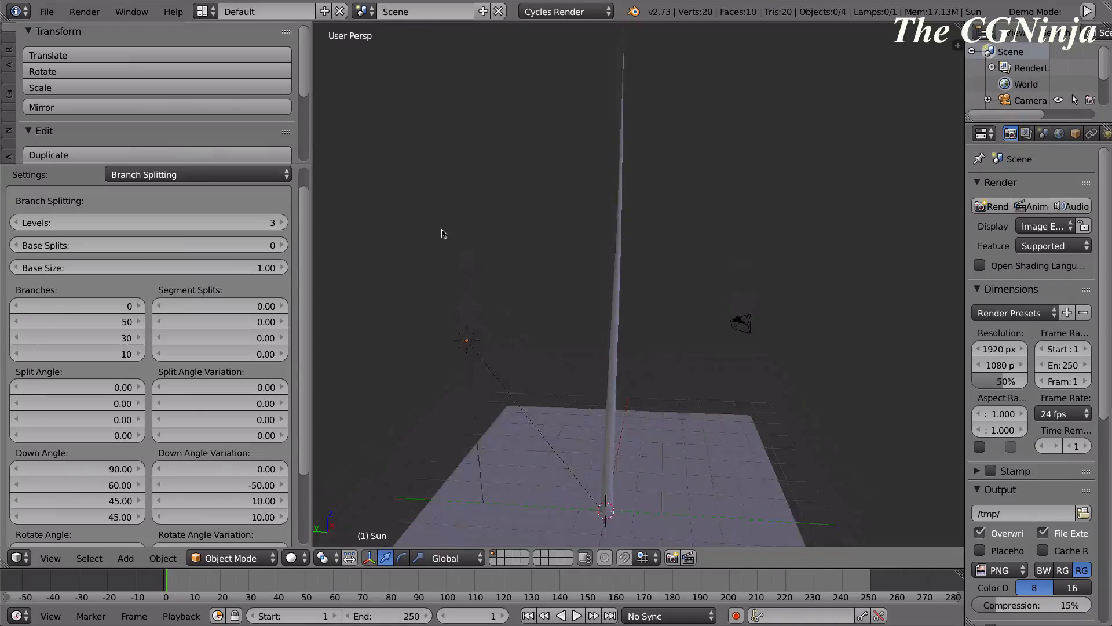
# Reduce the tree's Base Size step by step to 0.49.
pyautogui.click(15, 268)
pyautogui.click(15, 268)
pyautogui.click(15, 267)
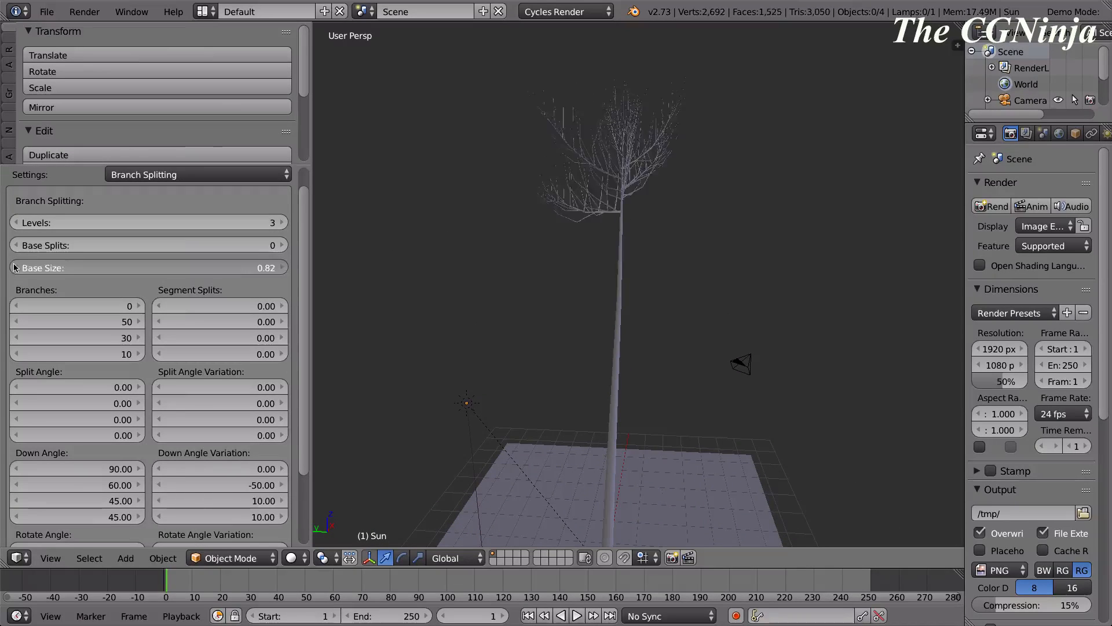
pyautogui.click(15, 268)
pyautogui.click(15, 268)
pyautogui.click(15, 268)
pyautogui.click(15, 267)
pyautogui.click(15, 268)
pyautogui.click(15, 268)
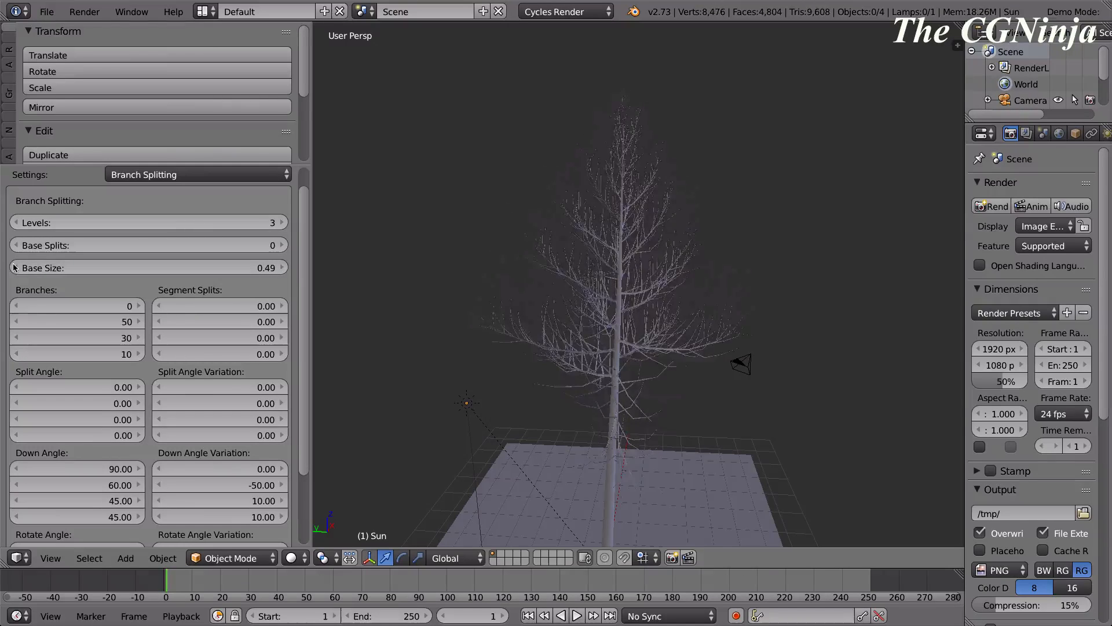
# Lower the Base Size further to 0.13 so the branches start near the foot of the trunk.
pyautogui.click(15, 268)
pyautogui.click(15, 267)
pyautogui.click(15, 267)
pyautogui.click(15, 267)
pyautogui.moveTo(237, 273); pyautogui.dragTo(176, 272)
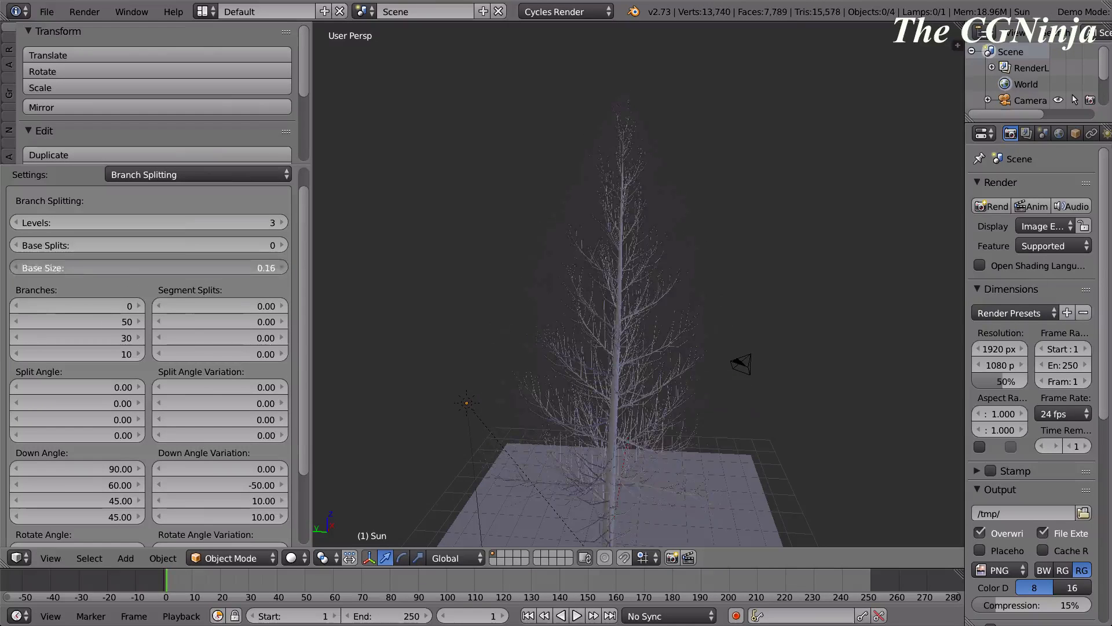
pyautogui.click(238, 272)
pyautogui.click(399, 279)
pyautogui.moveTo(412, 286); pyautogui.dragTo(399, 285, button='middle')
pyautogui.scroll(-4, 397, 284)
pyautogui.scroll(4, 397, 284)
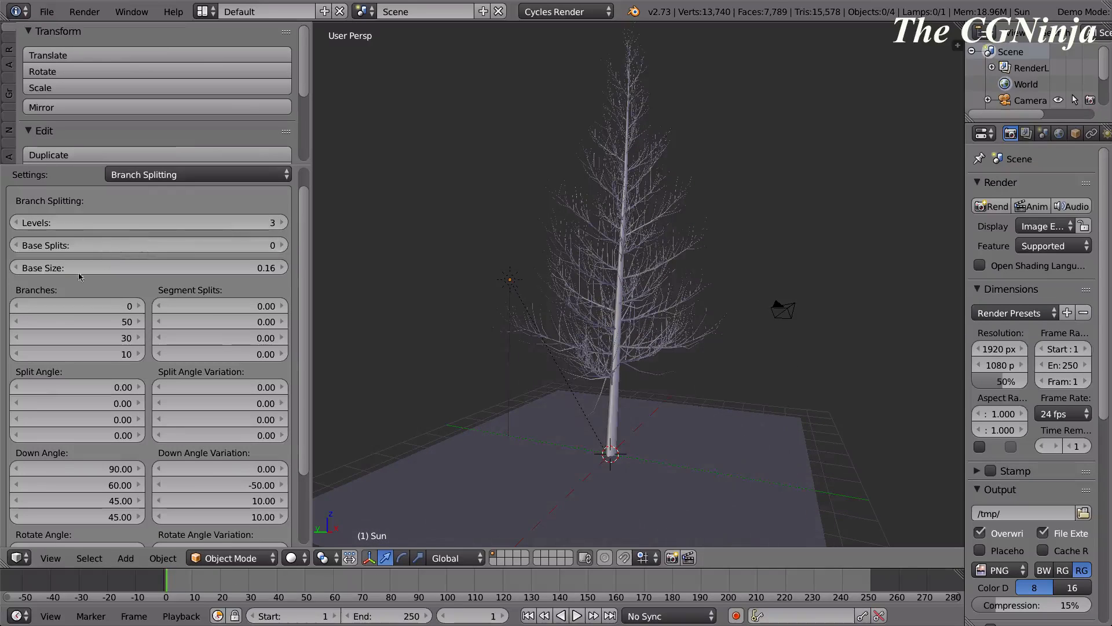
pyautogui.click(16, 268)
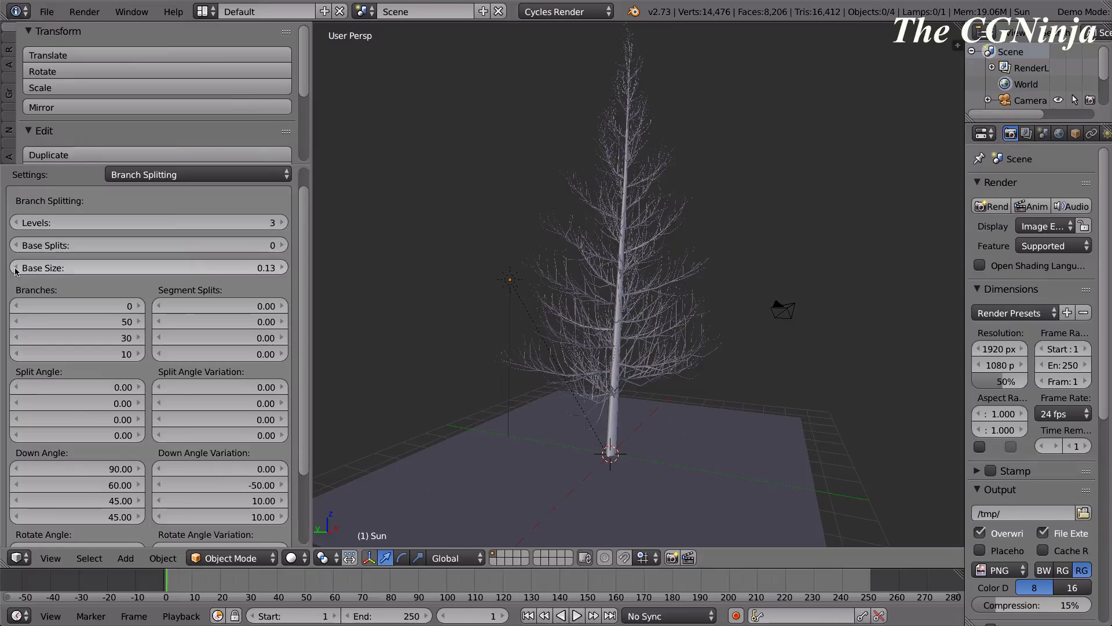
# Lower the tree's Base Size to 0.10 and examine the lower branches from another angle.
pyautogui.click(15, 269)
pyautogui.moveTo(434, 283)
pyautogui.mouseDown(button='middle')
pyautogui.moveTo(410, 283)
pyautogui.moveTo(956, 282)
pyautogui.moveTo(359, 290)
pyautogui.moveTo(417, 293)
pyautogui.mouseUp(button='middle')
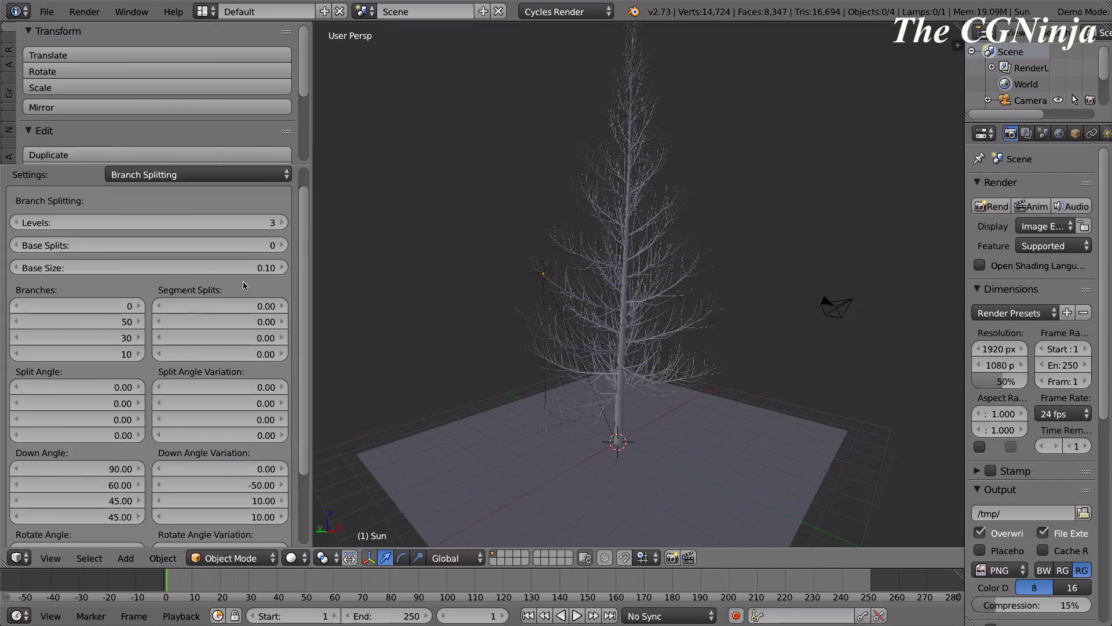
pyautogui.scroll(-4, 243, 285)
pyautogui.scroll(5, 243, 285)
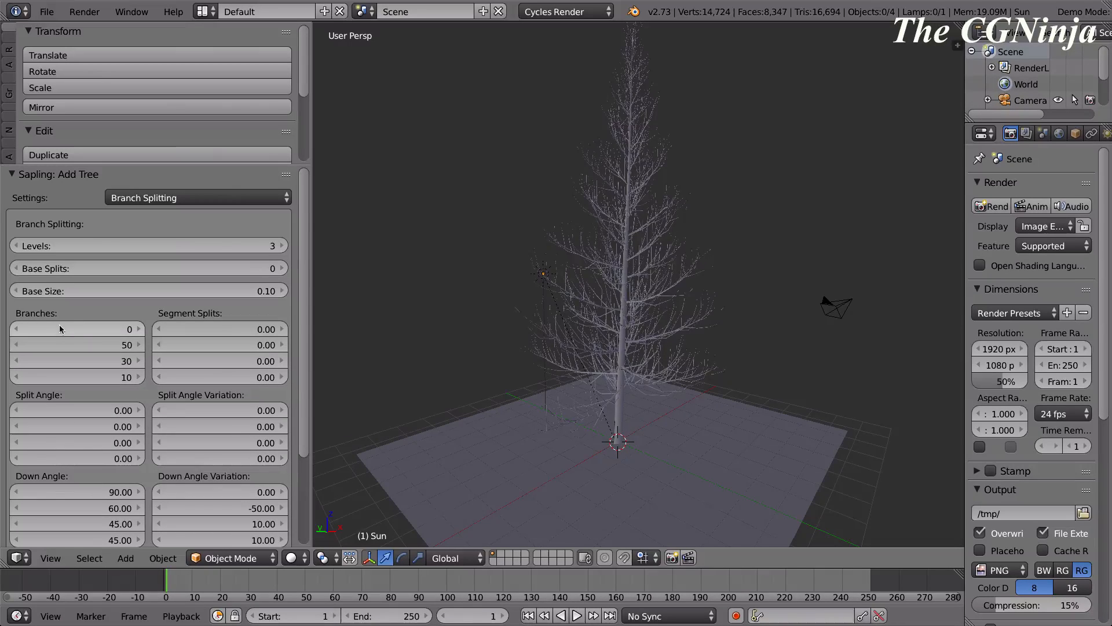
# Try a first-level Branches value of 4 on the tree and reset it to 0.
pyautogui.moveTo(59, 329)
pyautogui.mouseDown()
pyautogui.moveTo(73, 329)
pyautogui.moveTo(56, 328)
pyautogui.mouseUp()
pyautogui.click(137, 329)
pyautogui.click(138, 329)
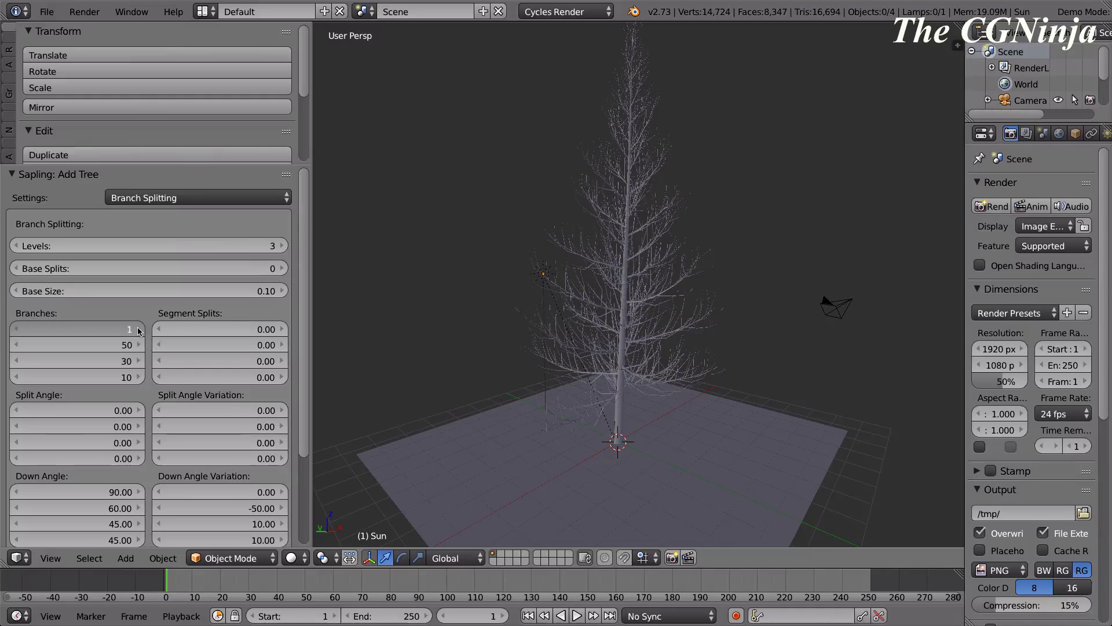
pyautogui.click(139, 329)
pyautogui.click(140, 328)
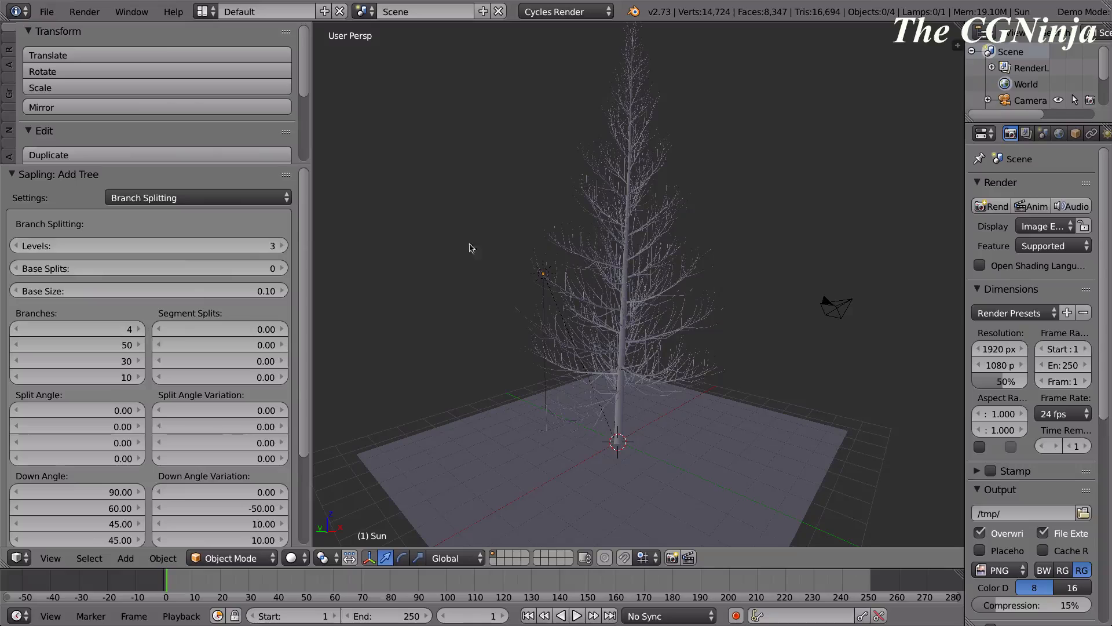
pyautogui.moveTo(111, 335)
pyautogui.mouseDown()
pyautogui.moveTo(92, 335)
pyautogui.moveTo(131, 331)
pyautogui.moveTo(110, 331)
pyautogui.mouseUp()
pyautogui.scroll(-2, 134, 305)
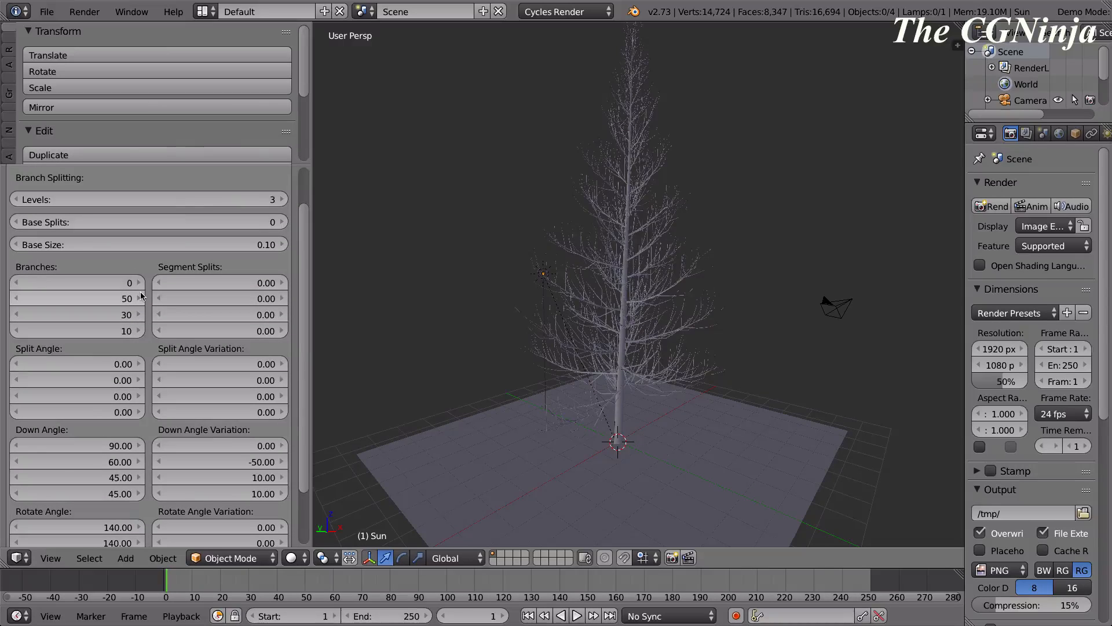
# Try first-level Segment Splits values of 0.18 and 7.83 on the tree and reset the value to 0.00.
pyautogui.scroll(-3, 141, 296)
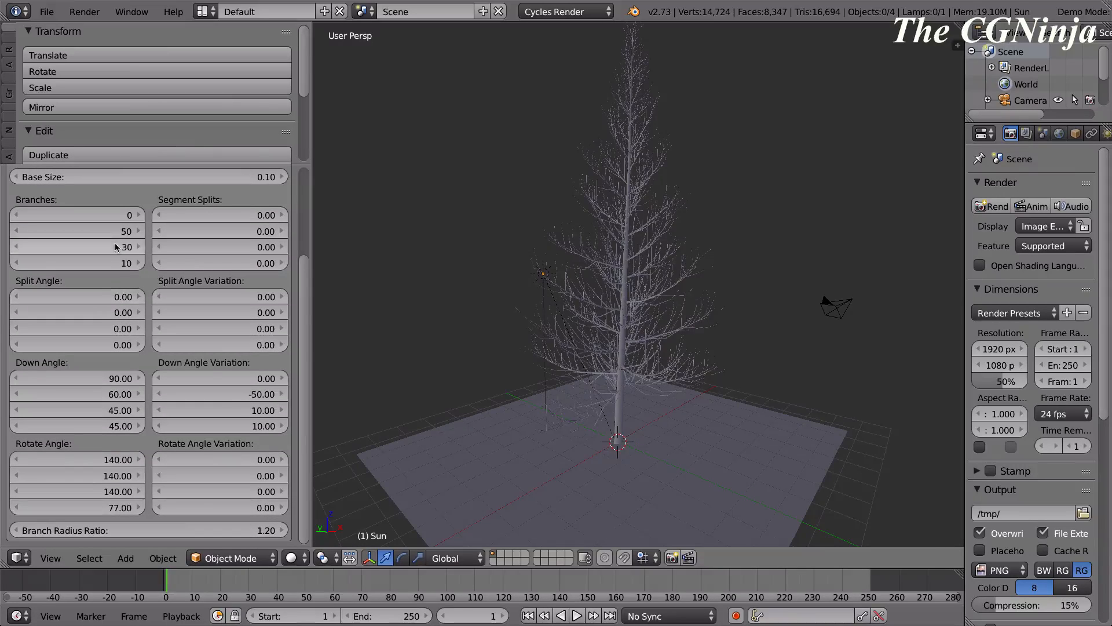
pyautogui.scroll(4, 198, 256)
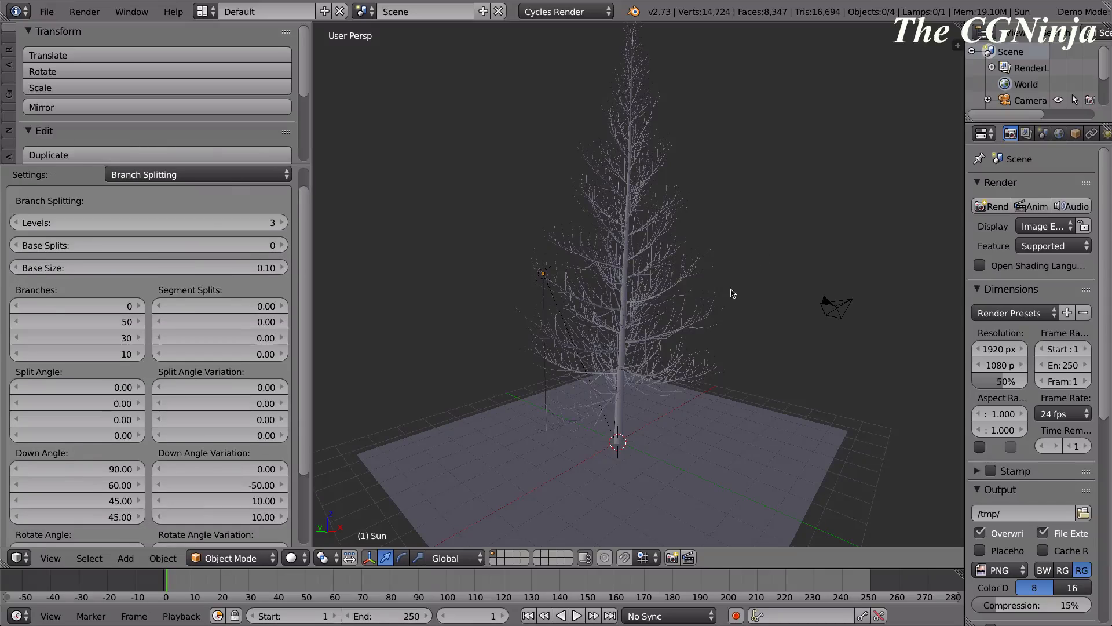
pyautogui.scroll(3, 803, 317)
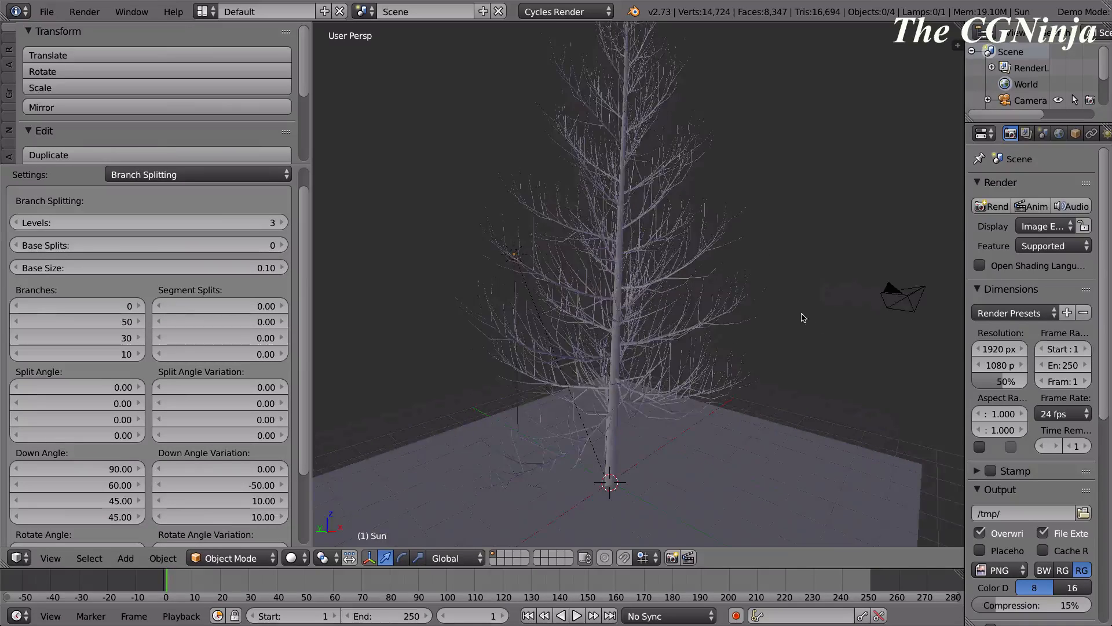
pyautogui.moveTo(803, 317); pyautogui.dragTo(758, 335, button='middle')
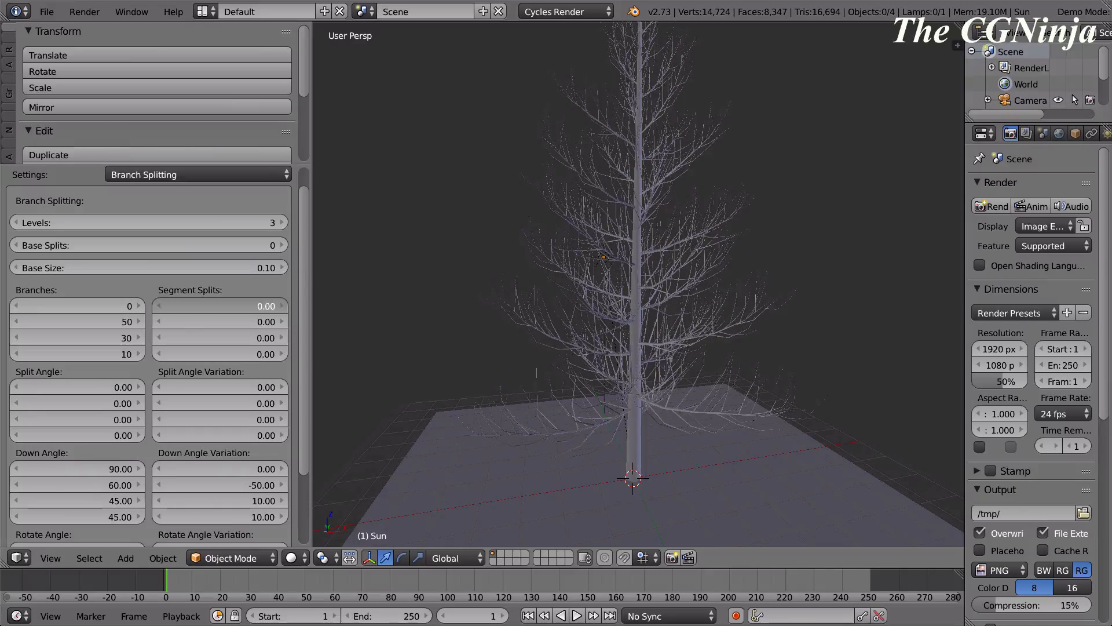
pyautogui.moveTo(220, 306); pyautogui.dragTo(259, 306)
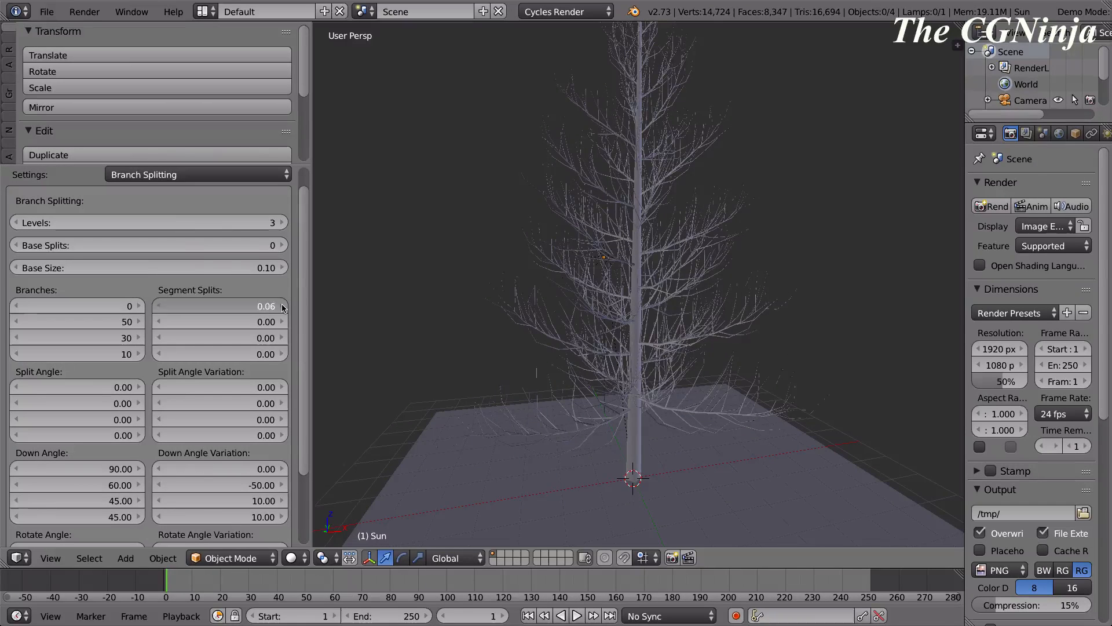
pyautogui.click(283, 307)
pyautogui.click(283, 307)
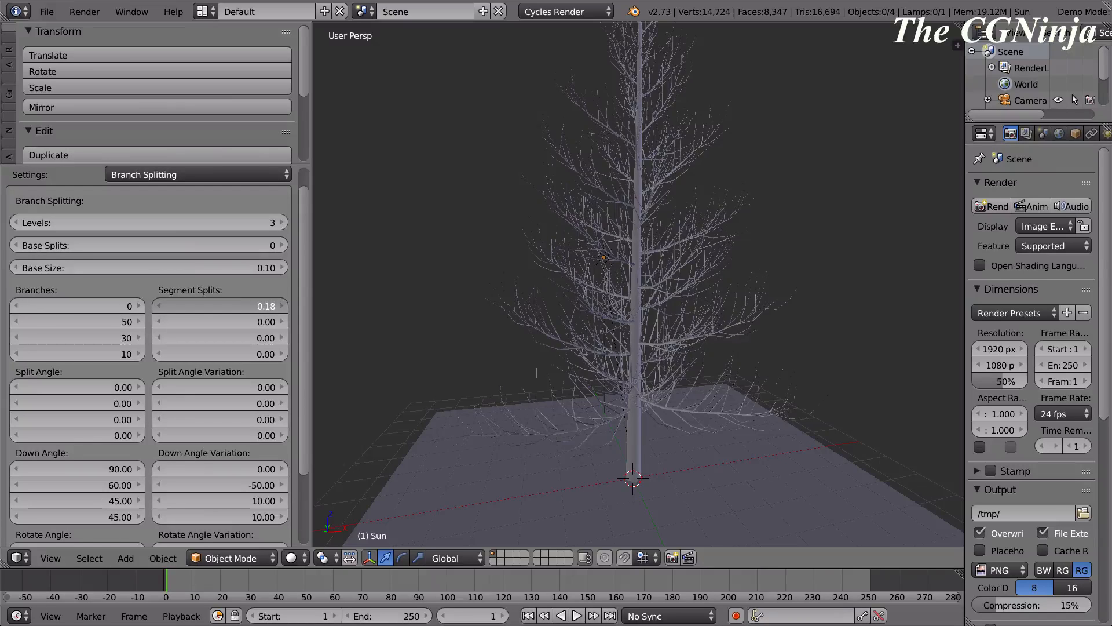
pyautogui.moveTo(244, 305); pyautogui.dragTo(348, 307)
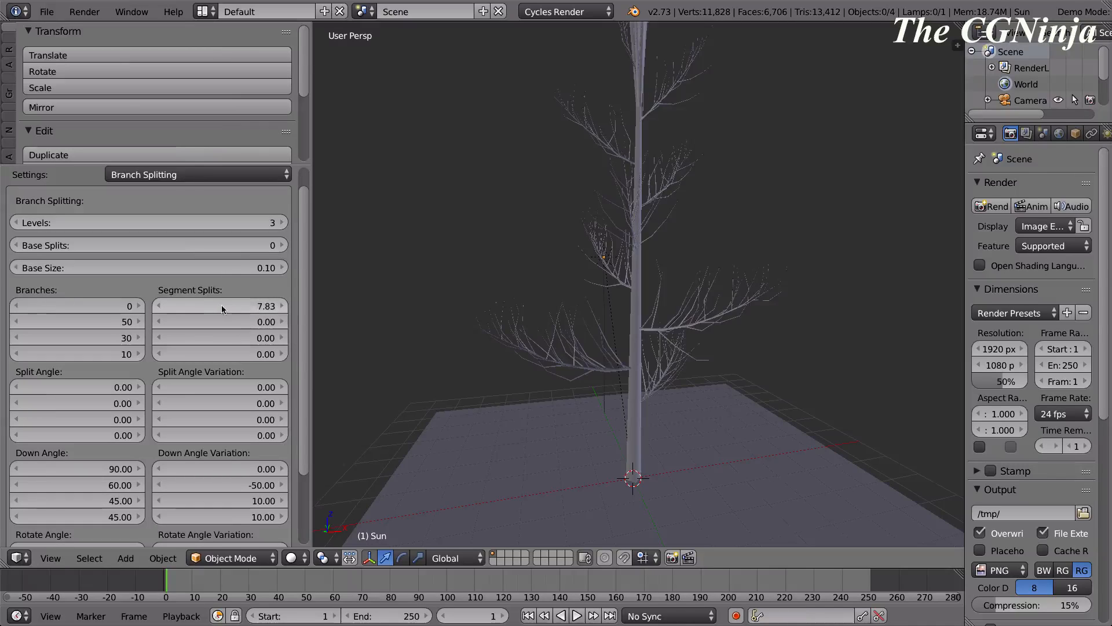
pyautogui.moveTo(221, 304); pyautogui.dragTo(23, 302)
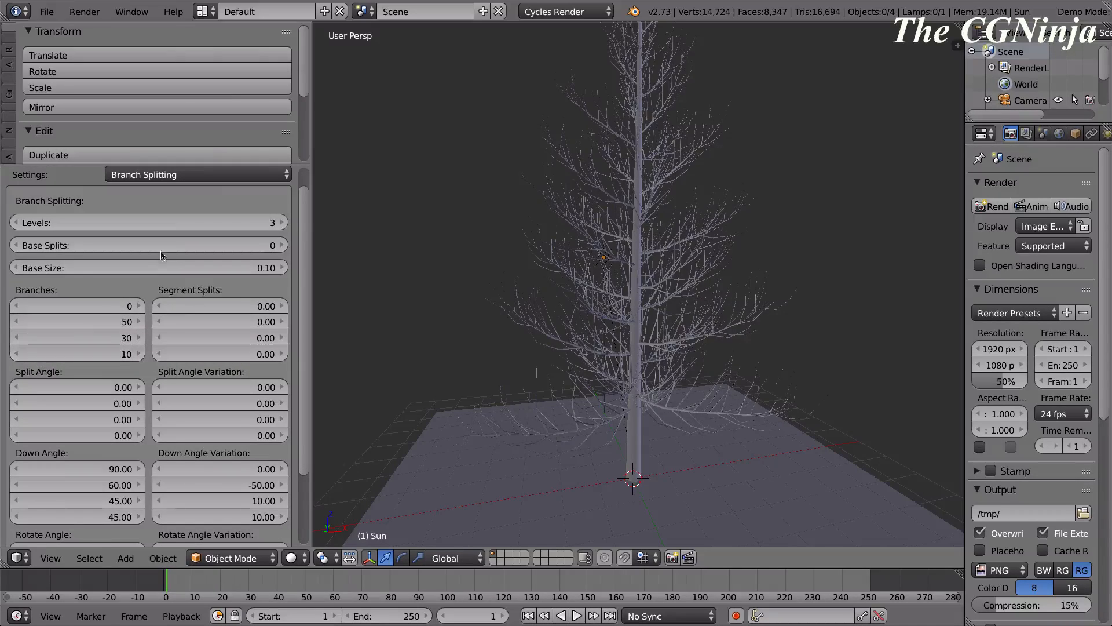
# Try 39 and 36 for the second and third Branches levels and restore them to 50 and 30.
pyautogui.moveTo(78, 323); pyautogui.dragTo(100, 320)
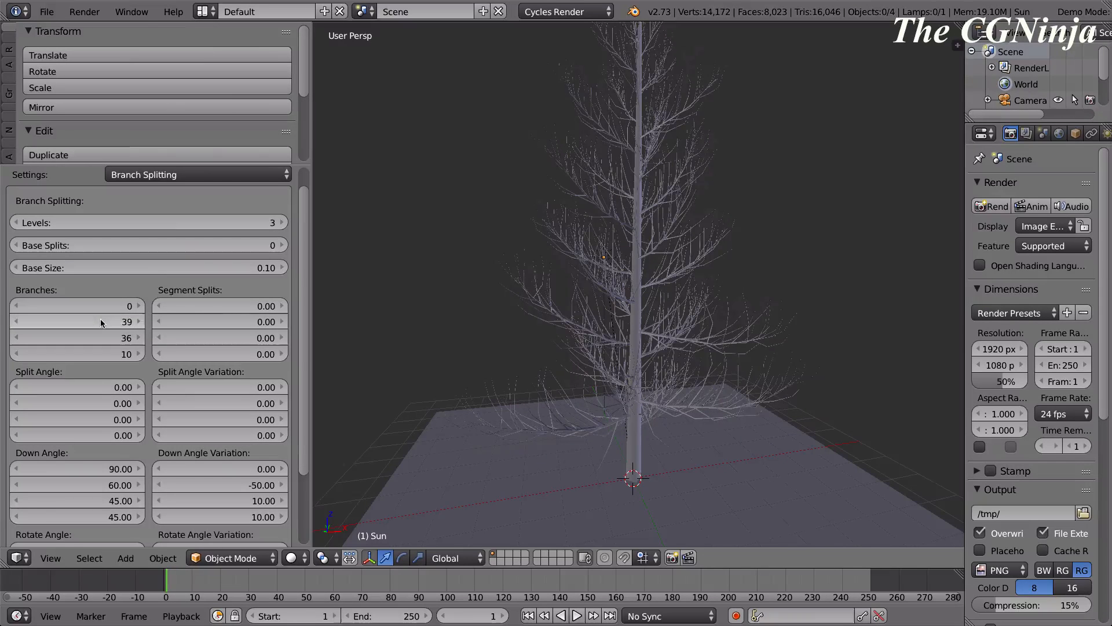
pyautogui.click(100, 320)
pyautogui.write('50')
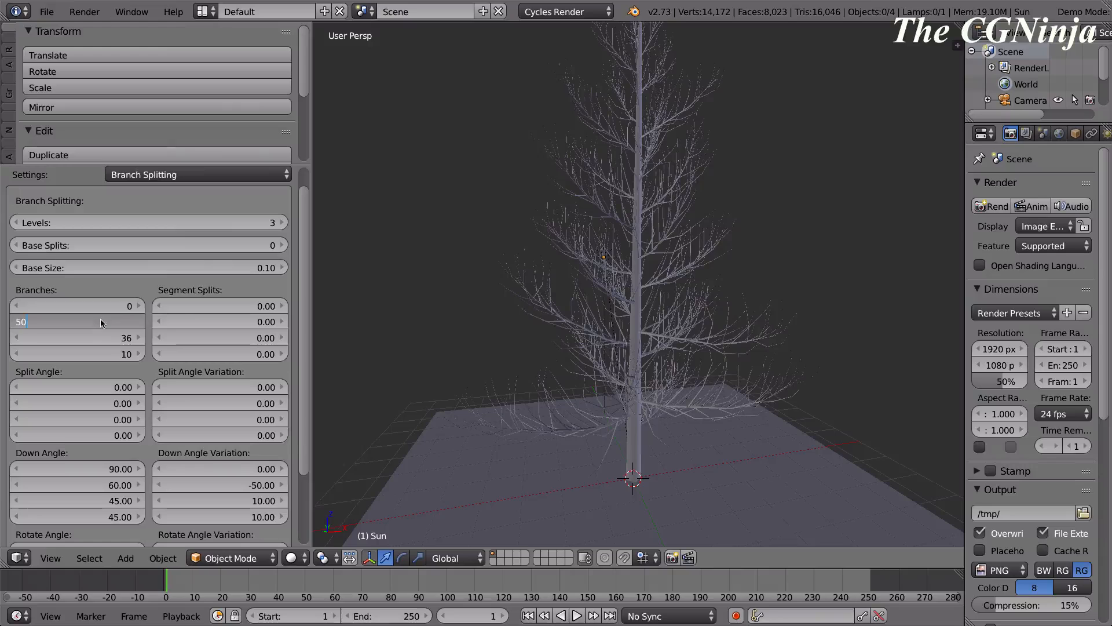
pyautogui.press('Return')
pyautogui.click(100, 337)
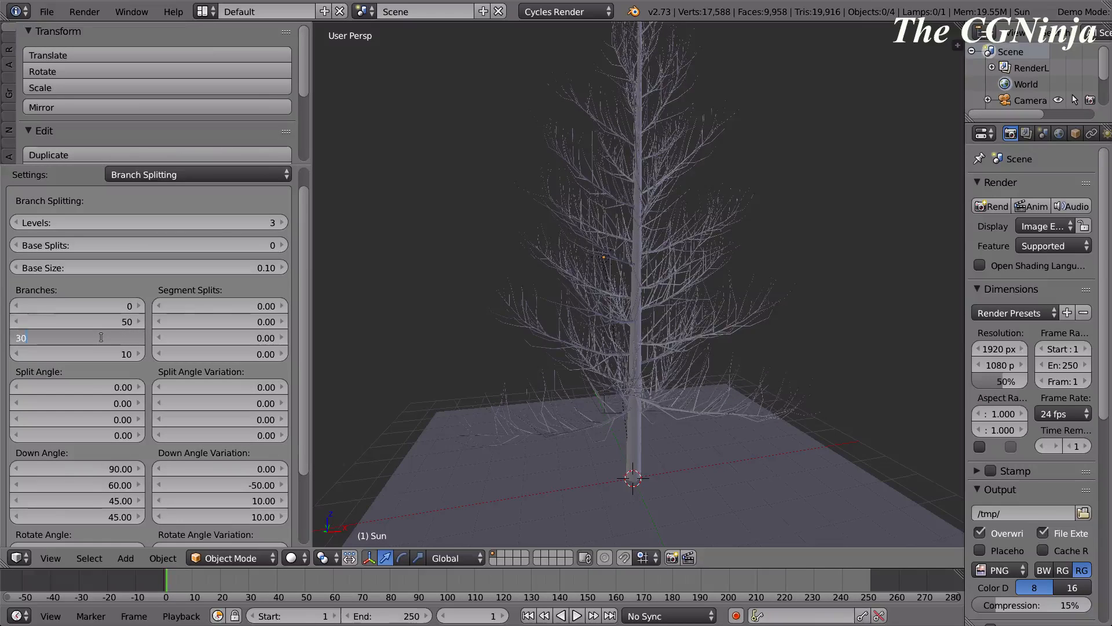
pyautogui.write('30')
pyautogui.press('Return')
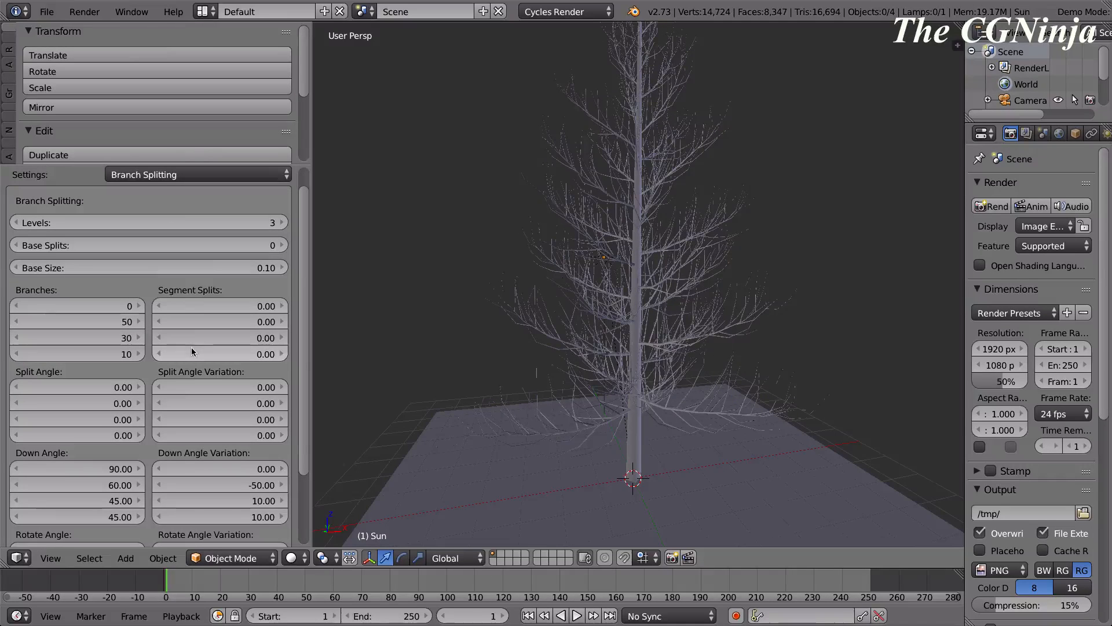
# Try a Branch Radius Ratio of 0.0000001 on the tree, and raise the ratio to 1.23.
pyautogui.scroll(-3, 81, 457)
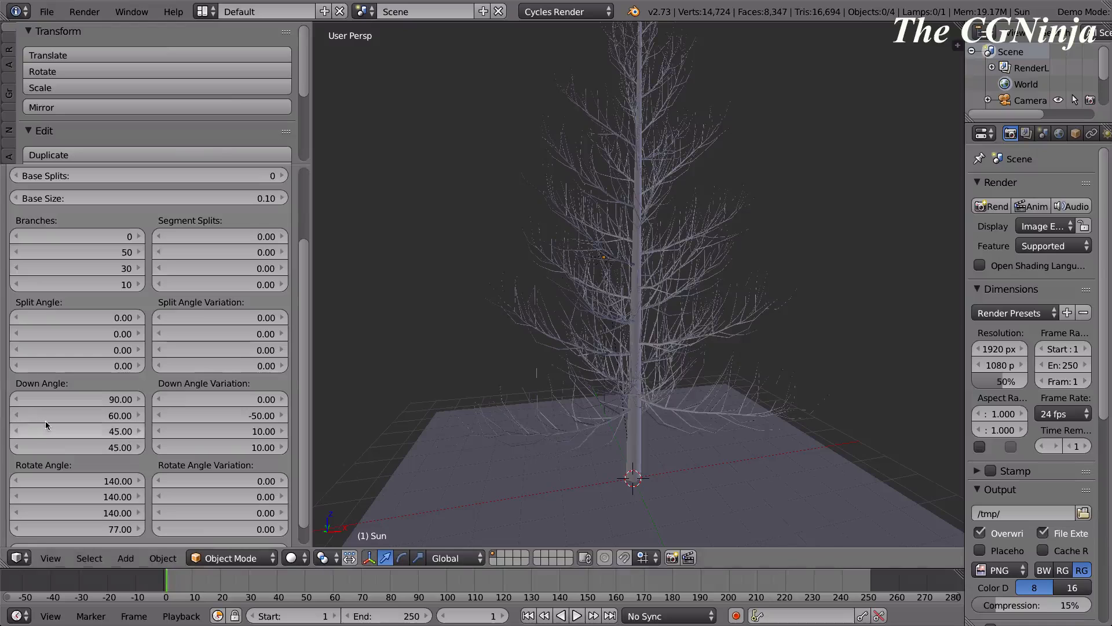
pyautogui.scroll(-1, 80, 496)
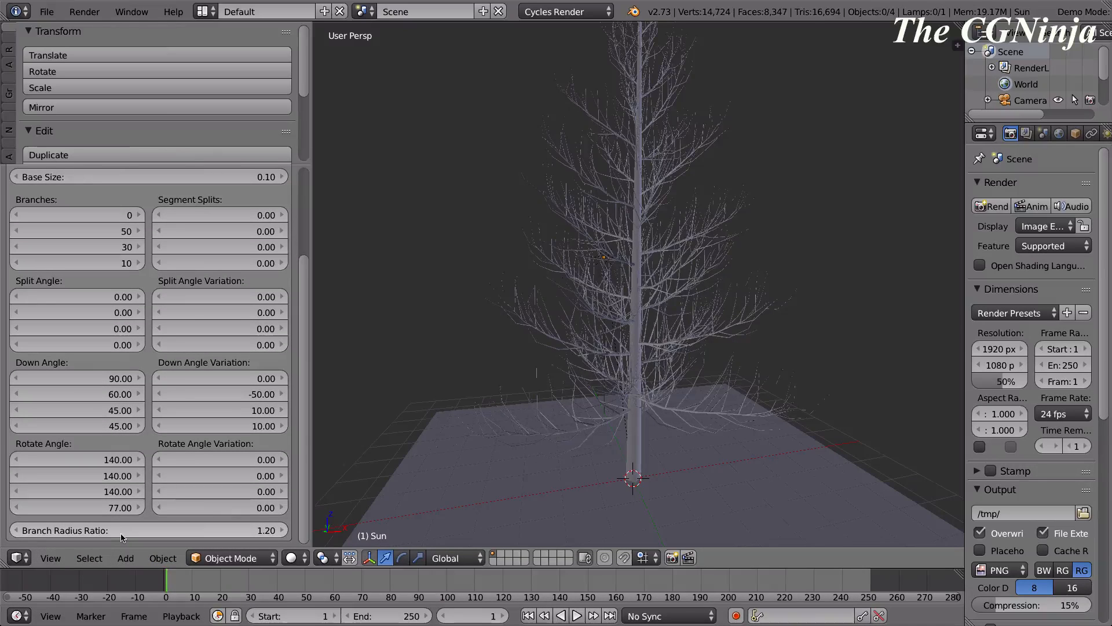
pyautogui.moveTo(123, 537); pyautogui.dragTo(17, 537)
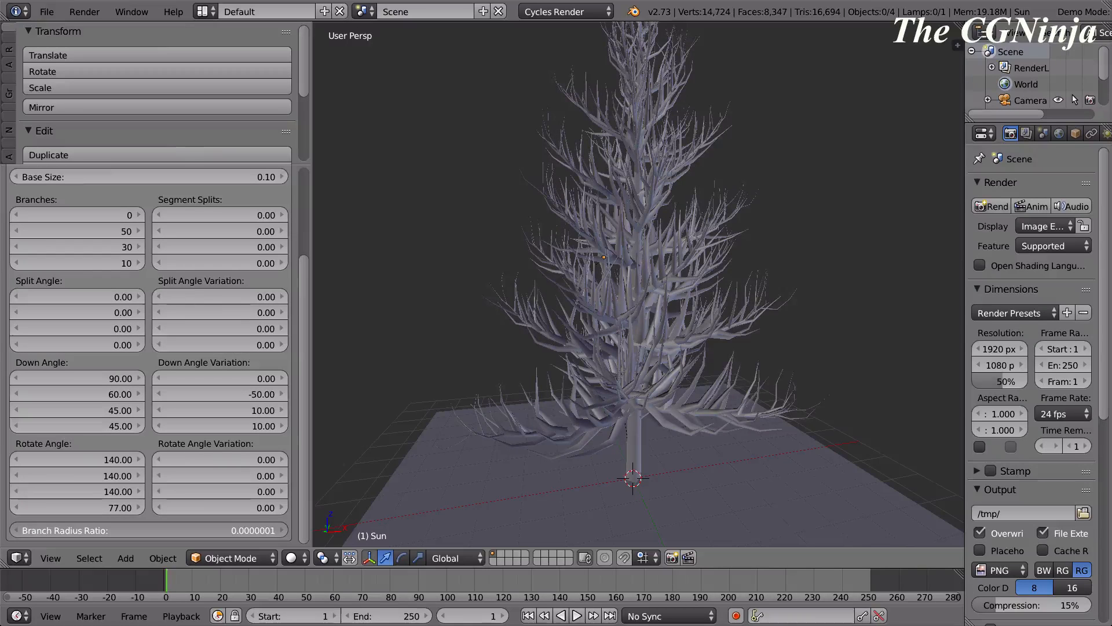
pyautogui.click(284, 531)
pyautogui.click(283, 531)
pyautogui.click(283, 531)
pyautogui.moveTo(270, 531); pyautogui.dragTo(283, 530)
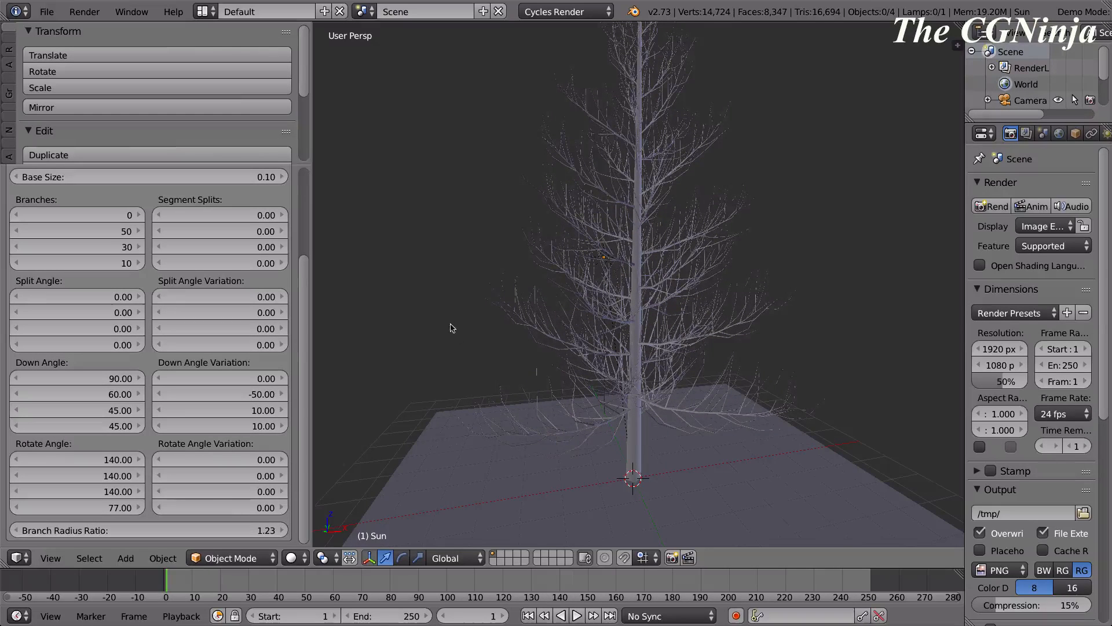
# Switch the Sapling settings to Leaves and enable Show Leaves for the tree.
pyautogui.scroll(5, 116, 305)
pyautogui.click(118, 197)
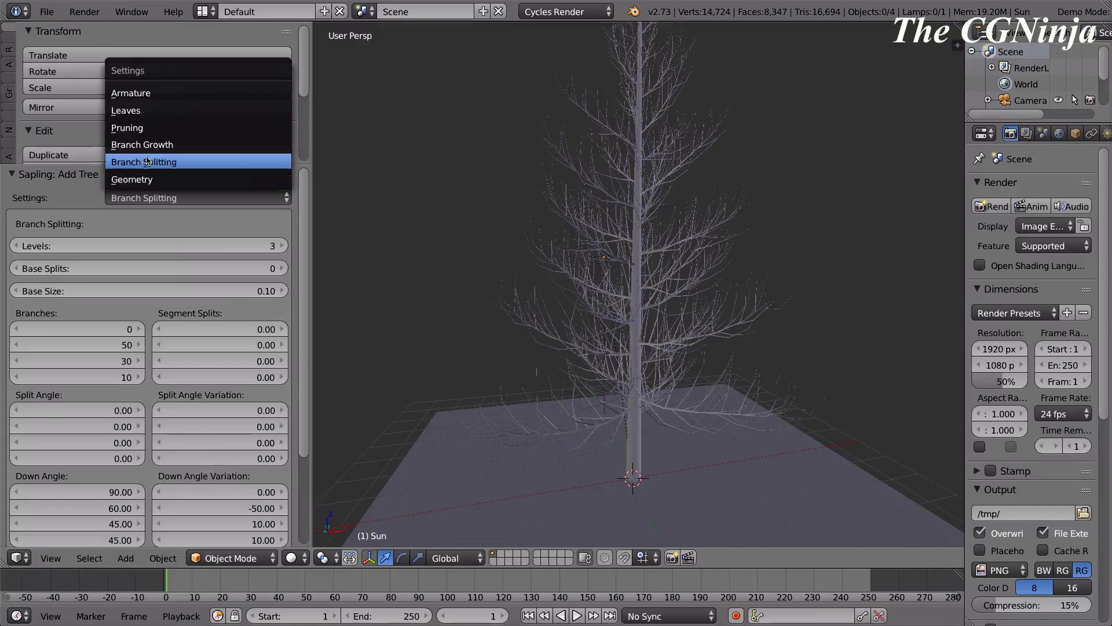
pyautogui.click(129, 110)
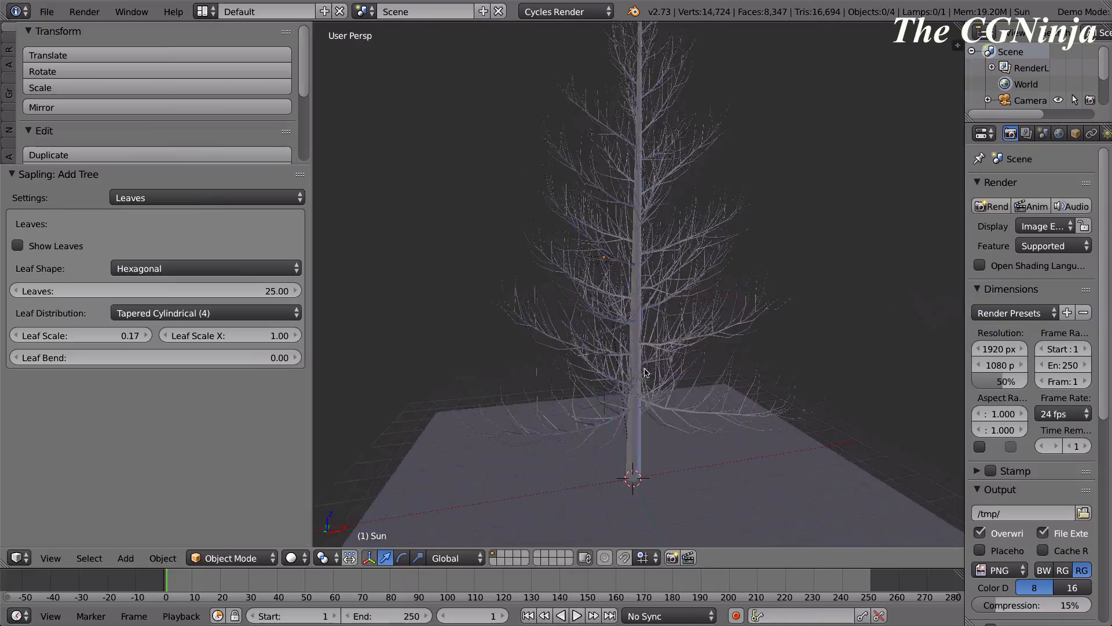
pyautogui.moveTo(814, 429); pyautogui.dragTo(772, 435, button='middle')
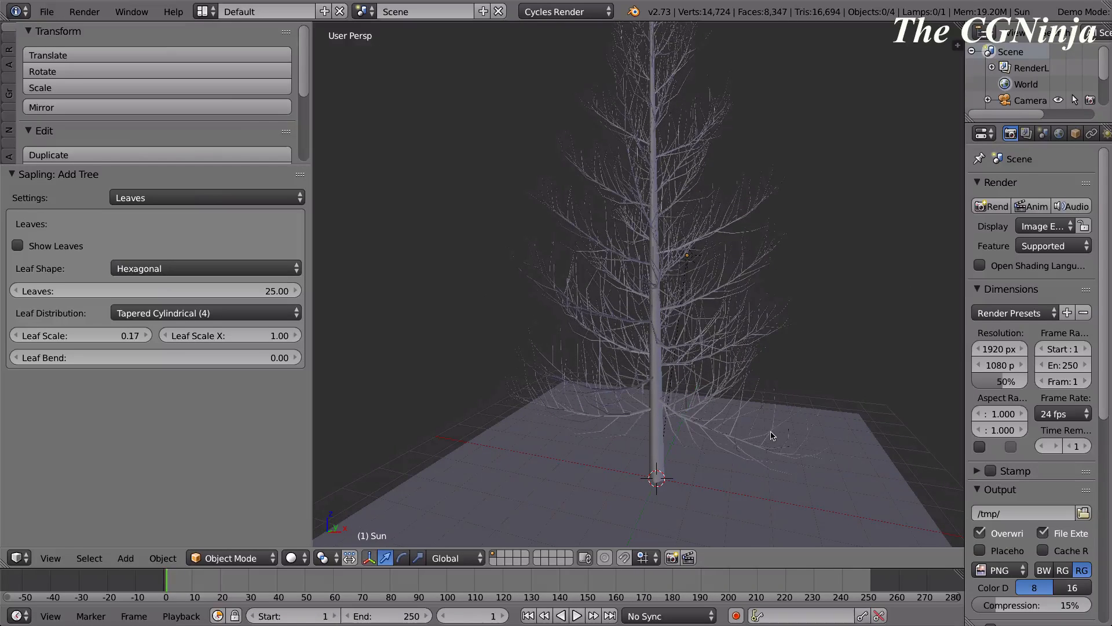
pyautogui.scroll(-3, 657, 376)
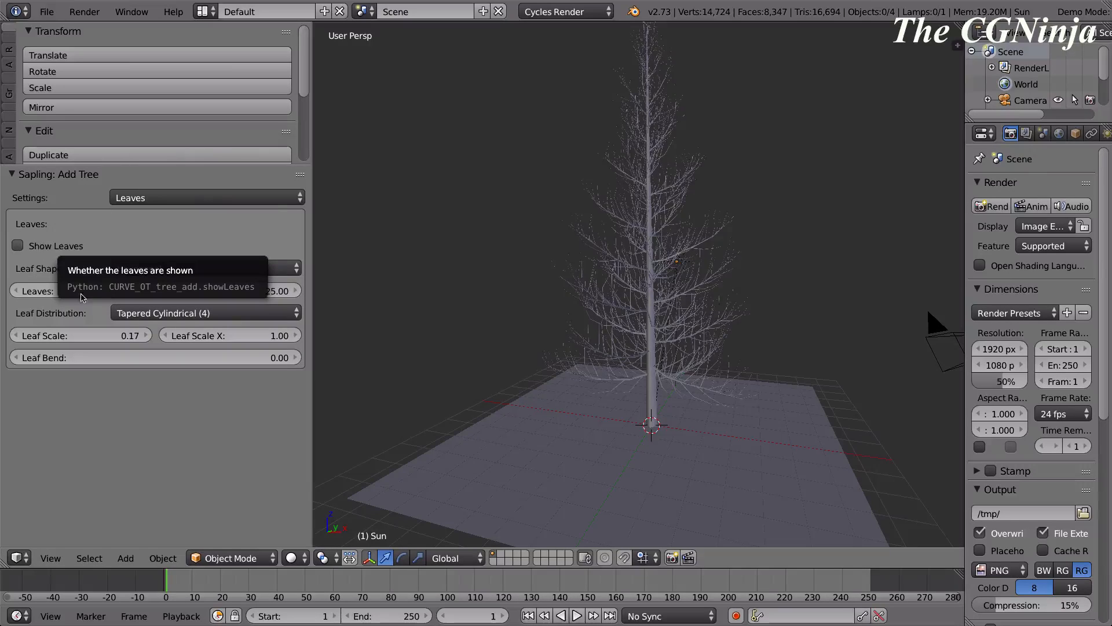
# Save the project as Tree Tutorial.blend in the Blender Projects folder.
pyautogui.hotkey('ctrl', 's')
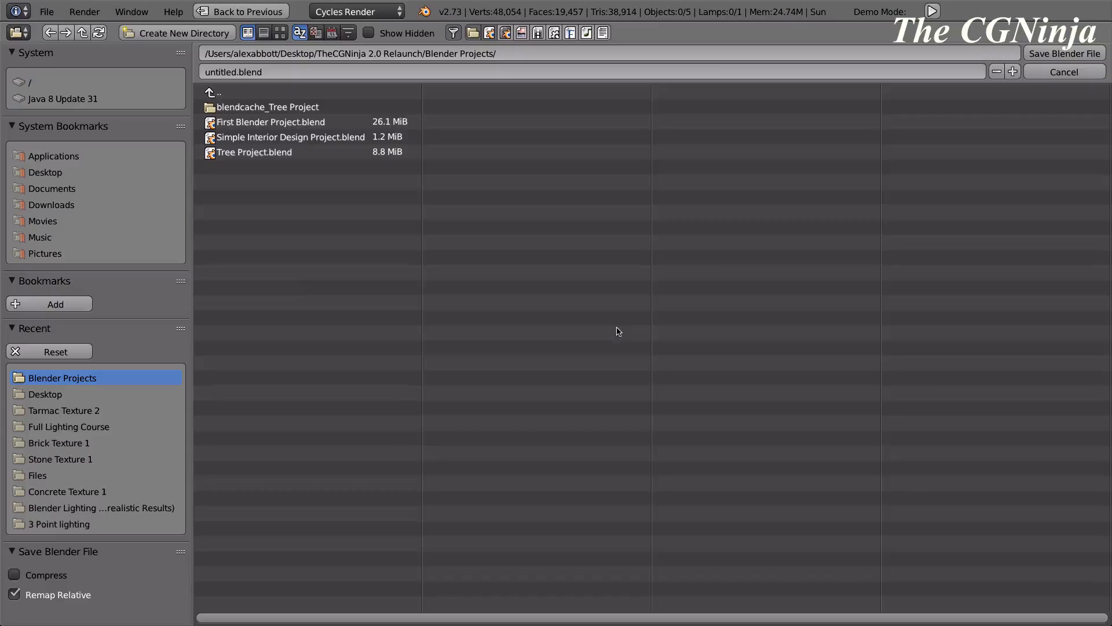
pyautogui.click(236, 72)
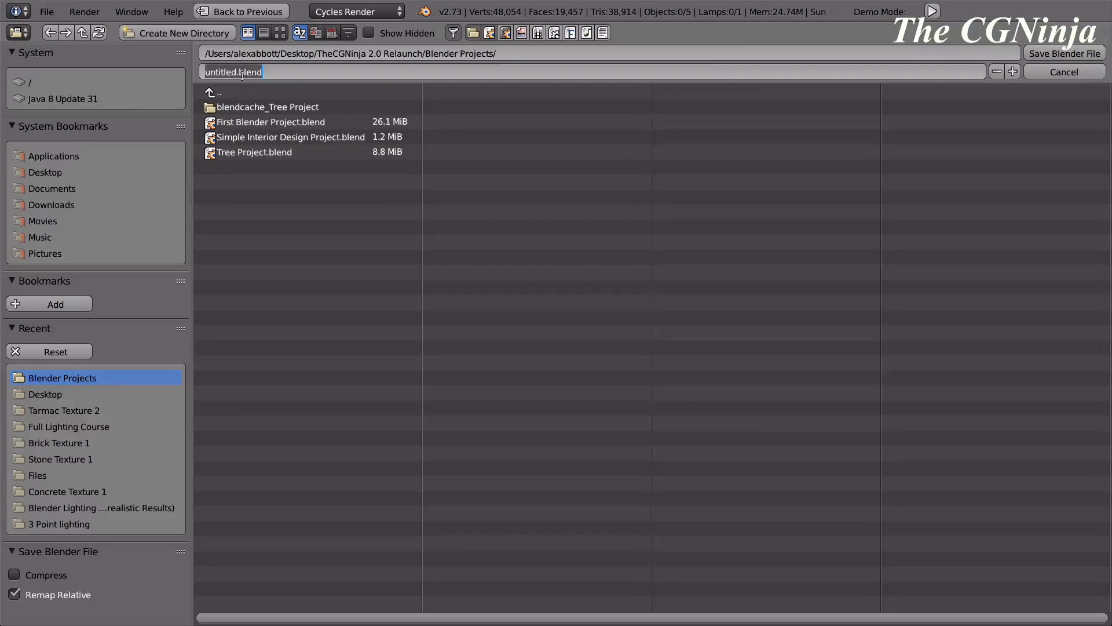
pyautogui.moveTo(237, 73); pyautogui.dragTo(186, 73)
pyautogui.write('Tree Turo')
pyautogui.write('orial')
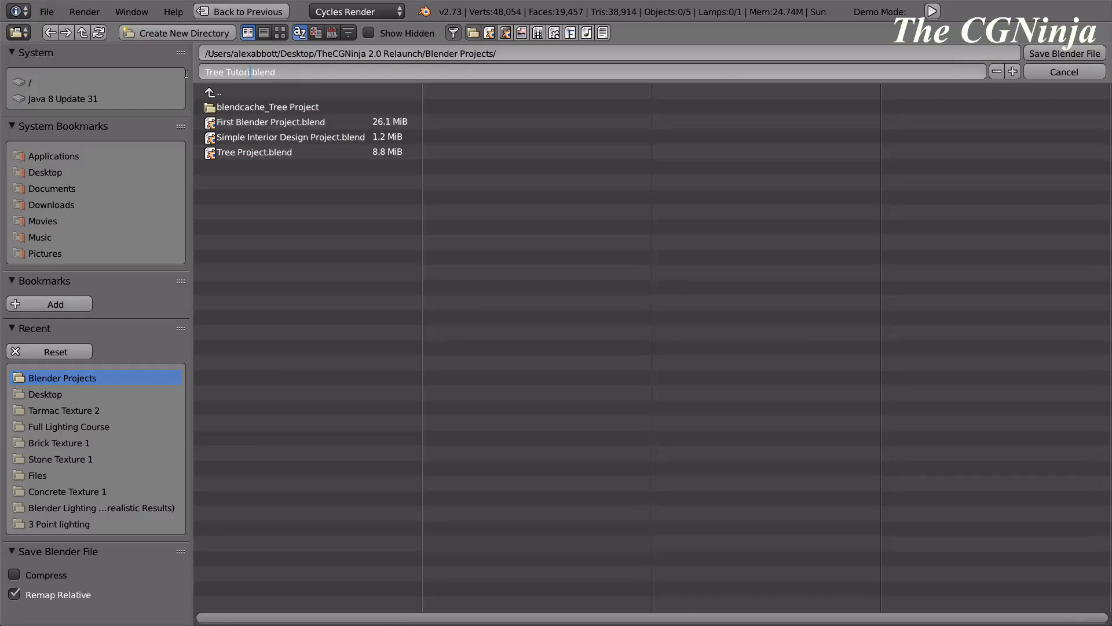
pyautogui.press('Return')
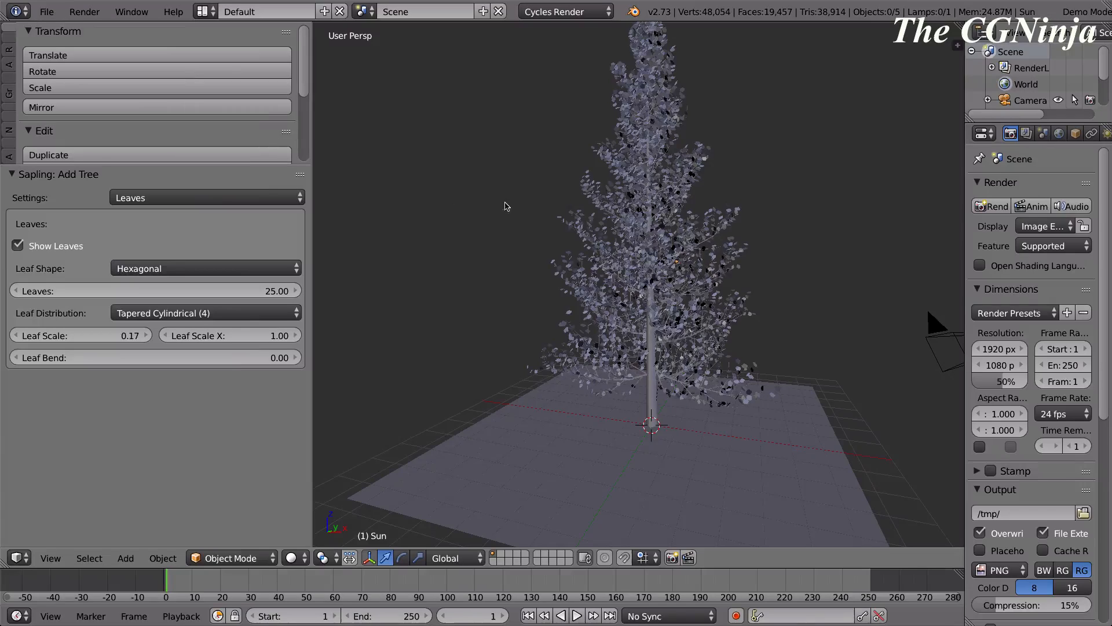
# Examine the hexagonal leaves up close, change the Leaf Shape to Rectangular and inspect the foliage.
pyautogui.moveTo(821, 267); pyautogui.dragTo(684, 282, button='middle')
pyautogui.scroll(8, 684, 282)
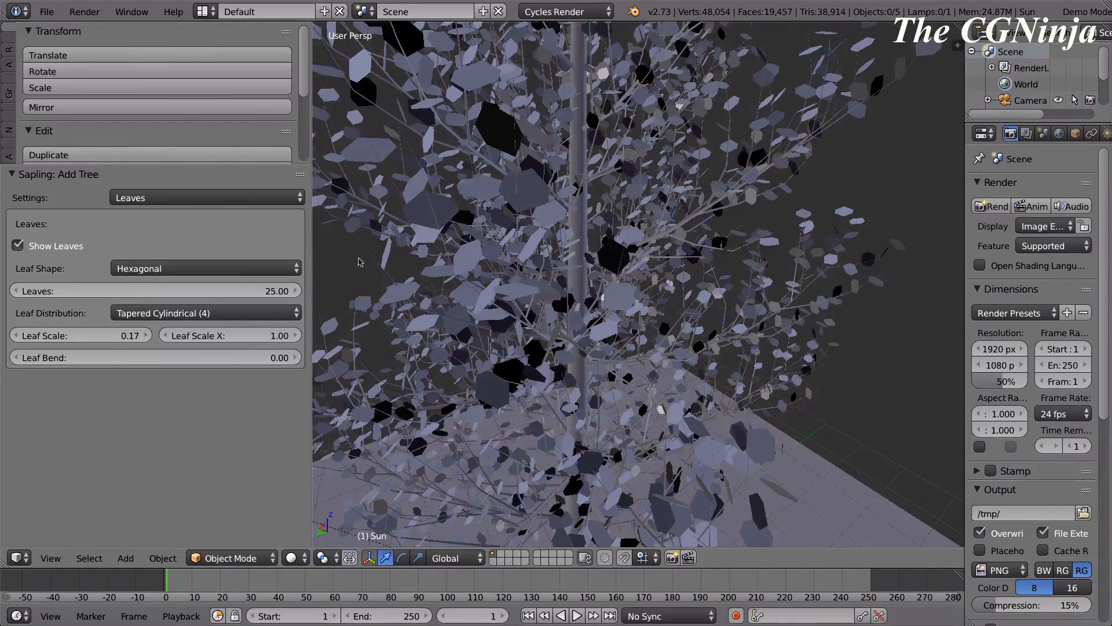
pyautogui.scroll(3, 434, 268)
pyautogui.moveTo(434, 268); pyautogui.dragTo(487, 267, button='middle')
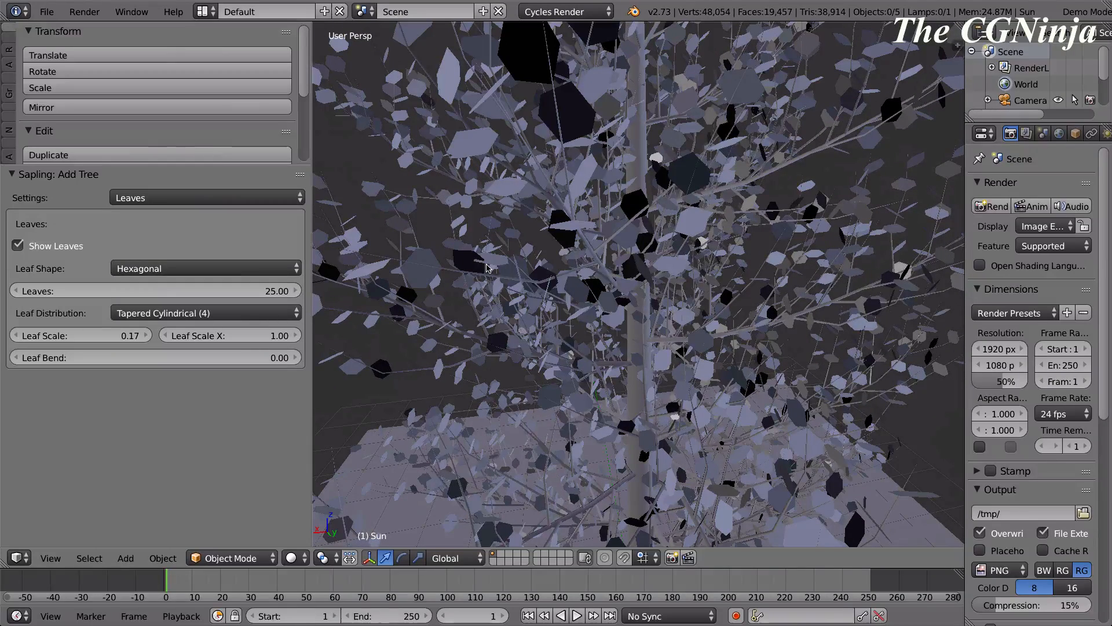
pyautogui.click(293, 269)
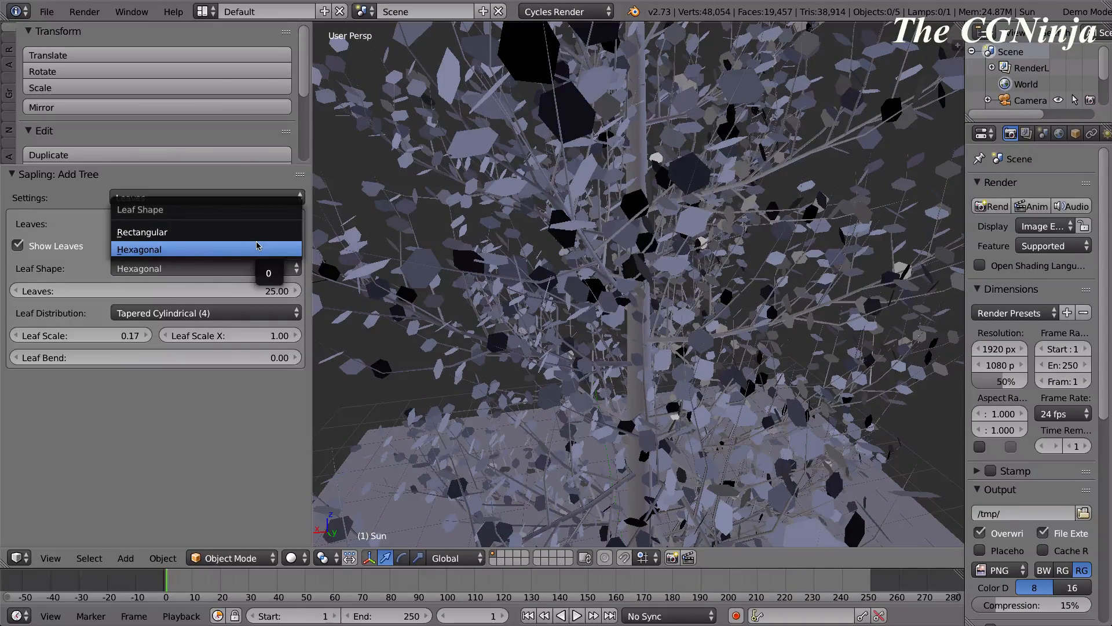
pyautogui.click(255, 233)
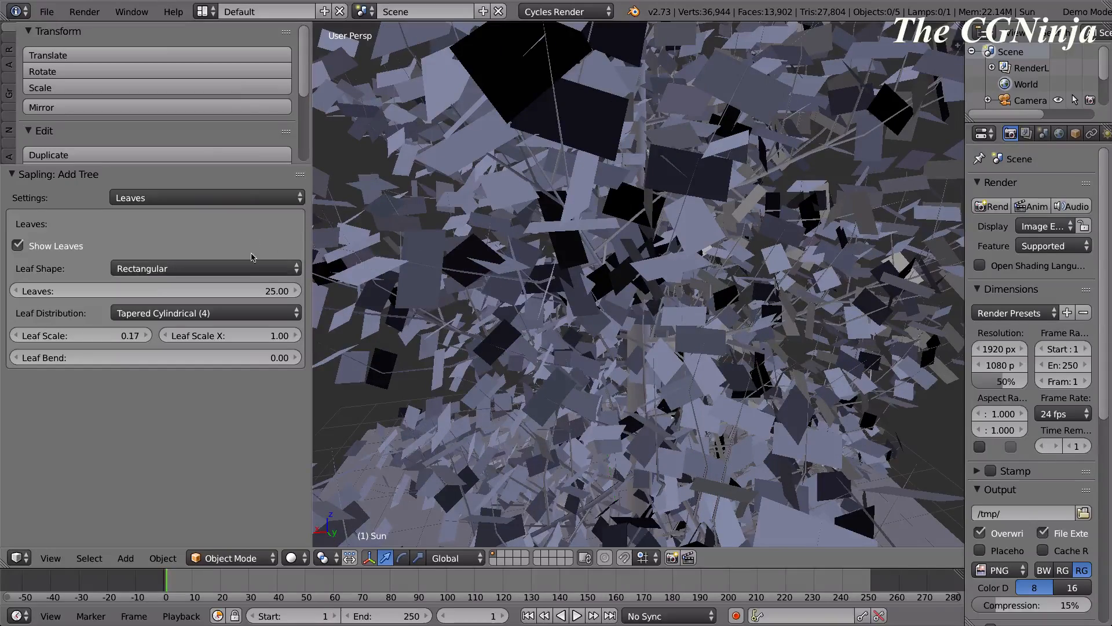
pyautogui.scroll(-8, 620, 222)
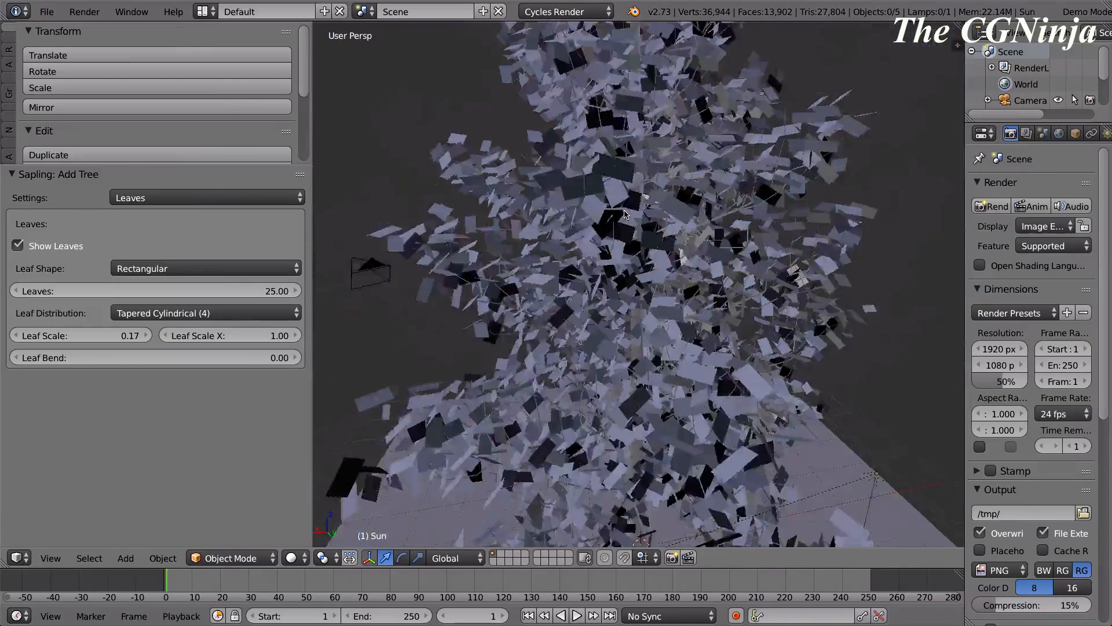
pyautogui.scroll(4, 637, 216)
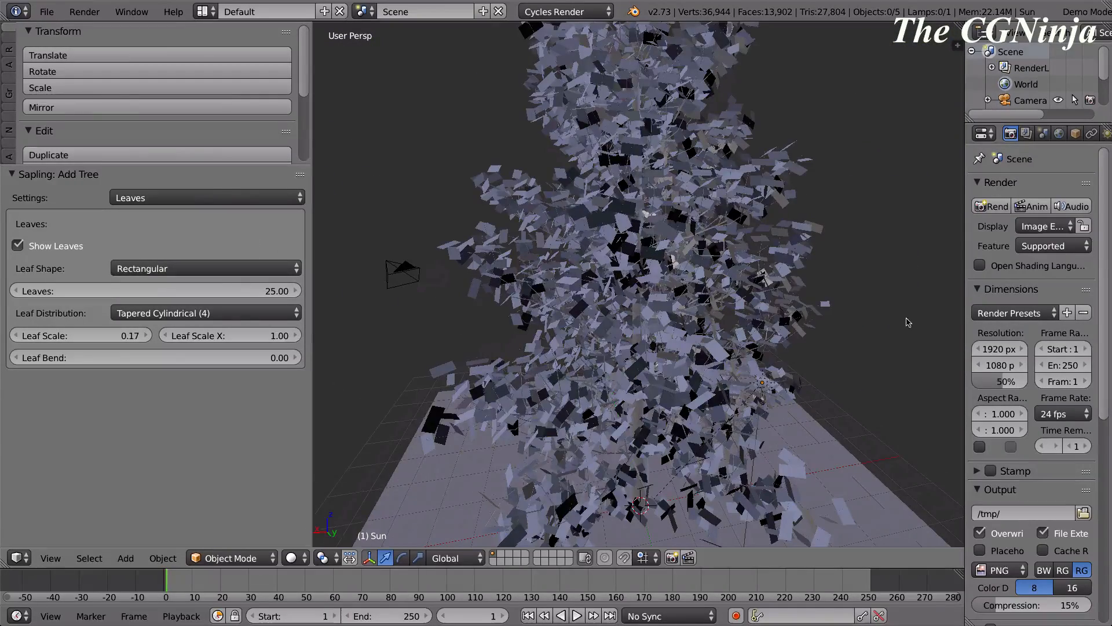
# Inspect the rectangular foliage near and far, and try a Leaves value of 10 on the tree.
pyautogui.scroll(-6, 910, 325)
pyautogui.scroll(5, 807, 253)
pyautogui.scroll(-1, 835, 320)
pyautogui.moveTo(844, 322); pyautogui.dragTo(869, 324, button='middle')
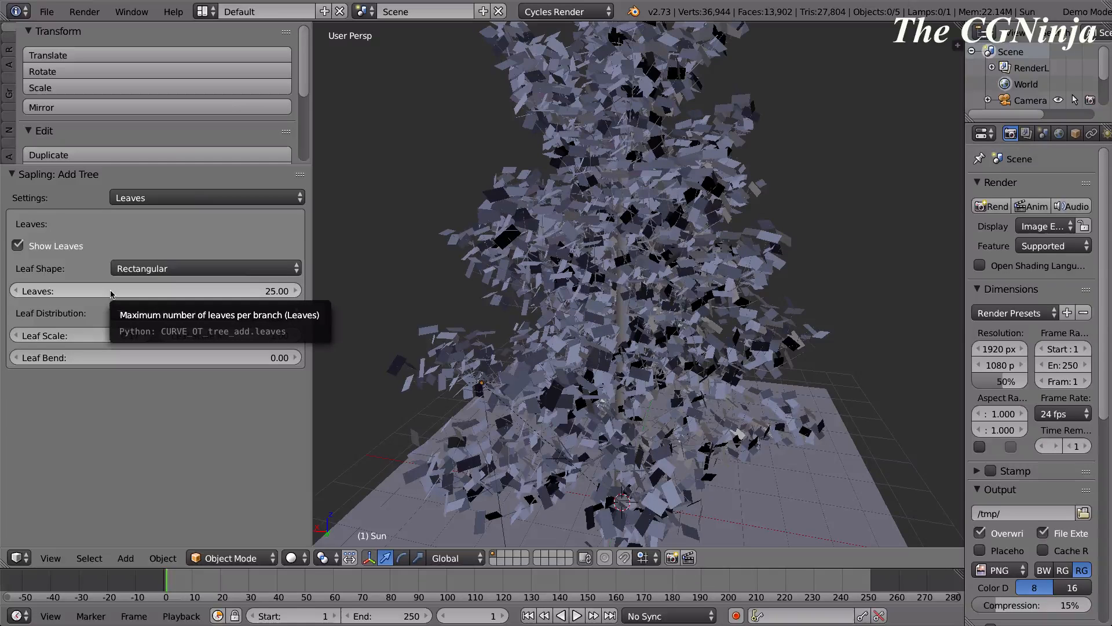
pyautogui.scroll(-5, 437, 279)
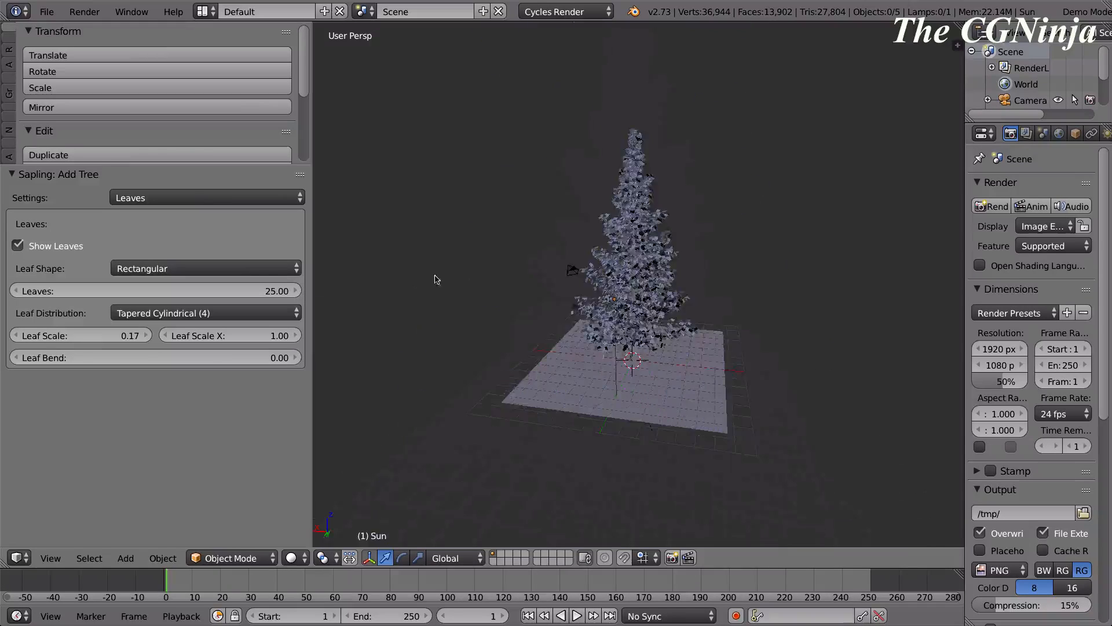
pyautogui.scroll(3, 455, 284)
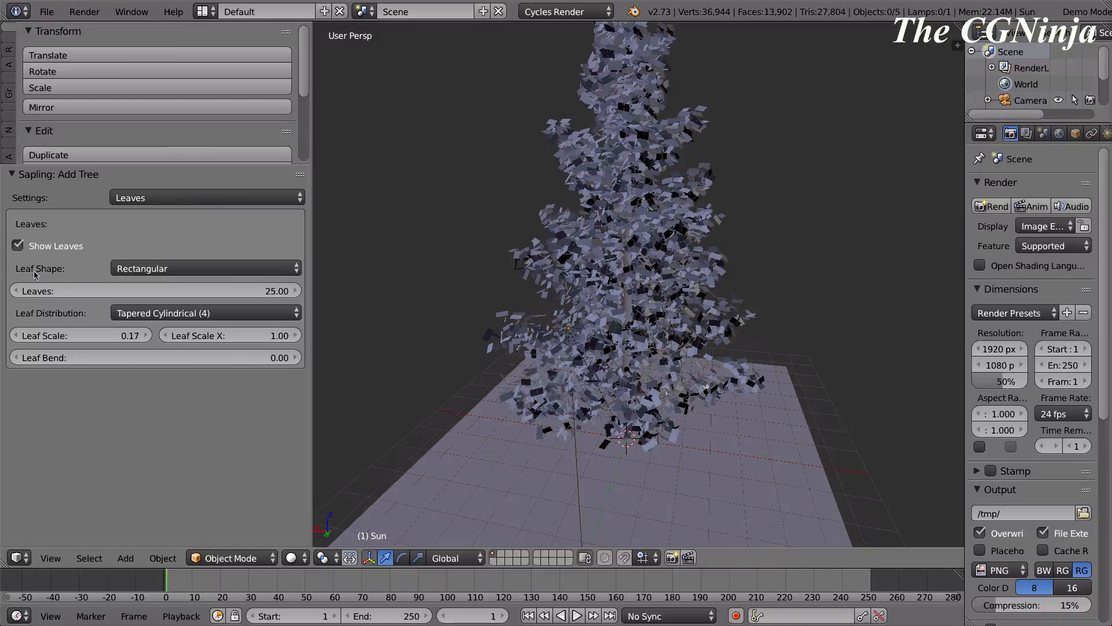
pyautogui.moveTo(125, 293); pyautogui.dragTo(122, 293)
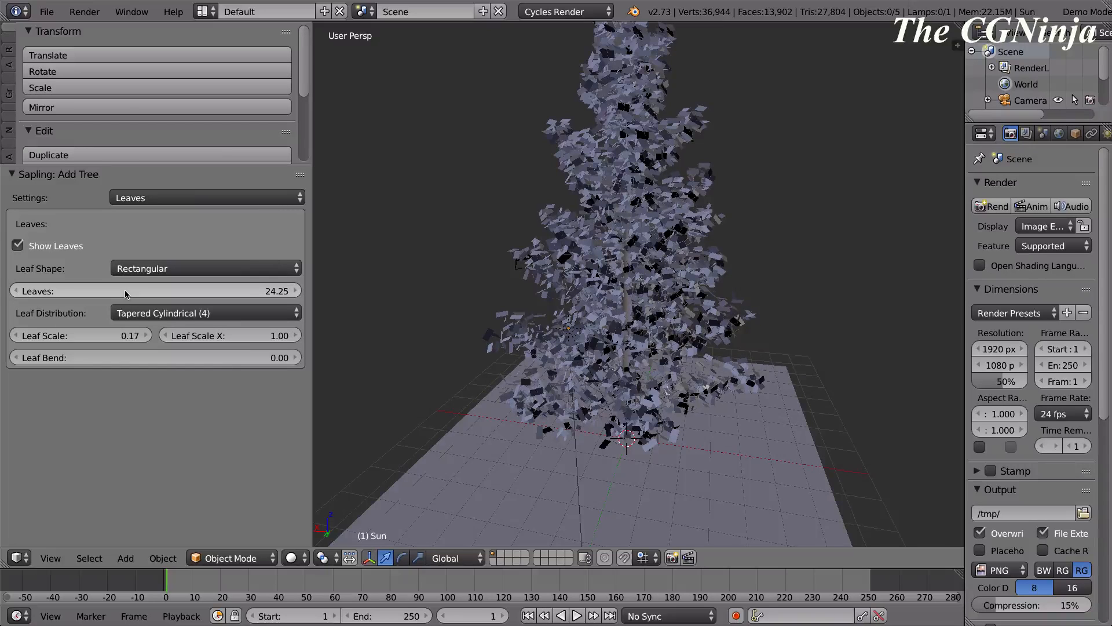
pyautogui.click(128, 293)
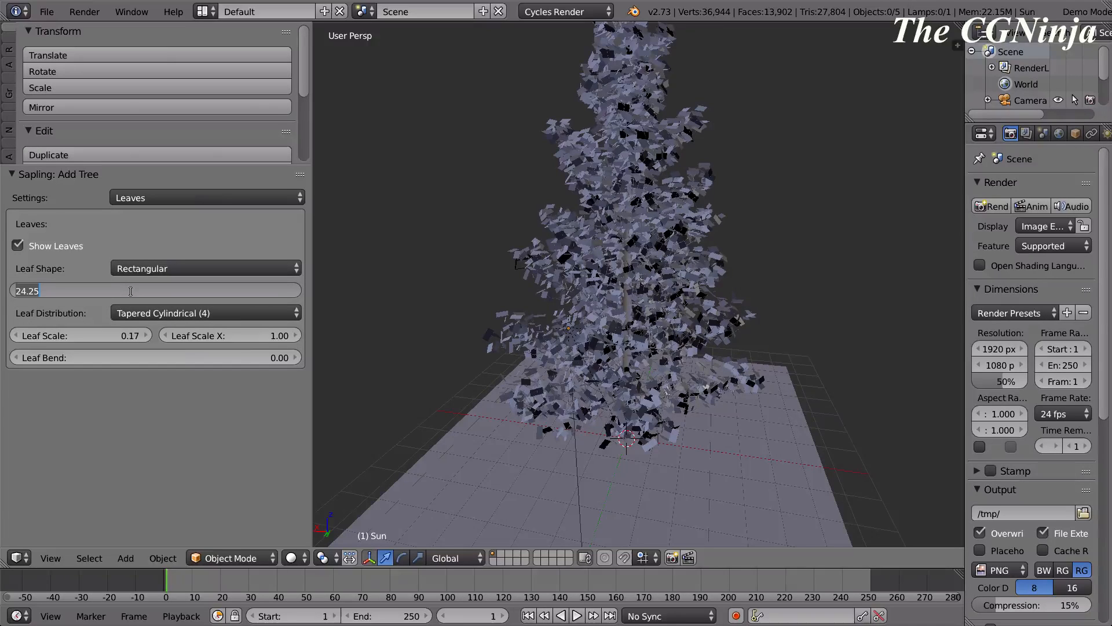
pyautogui.write('10')
pyautogui.press('Return')
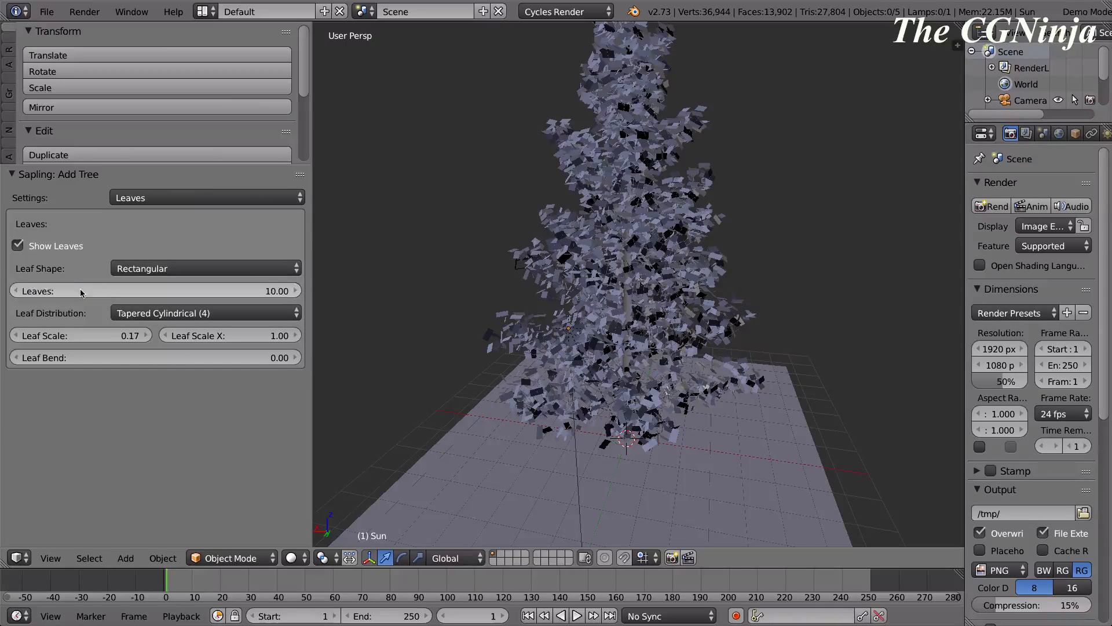
# Try Leaves values of 0.91 and 50 on the tree, and save the project.
pyautogui.moveTo(80, 292); pyautogui.dragTo(41, 292)
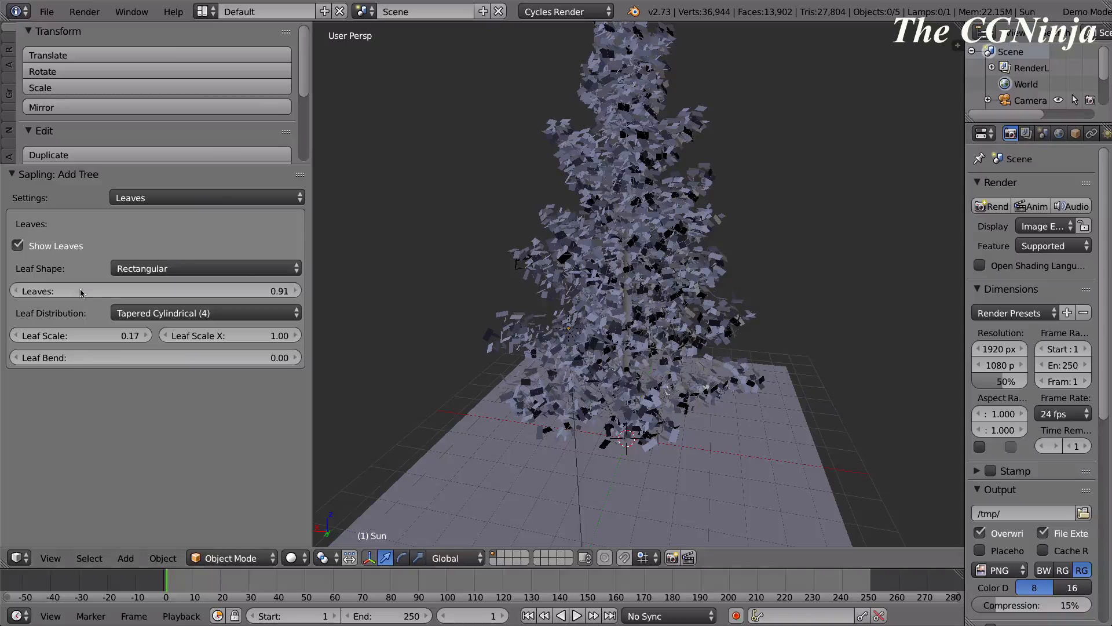
pyautogui.click(271, 289)
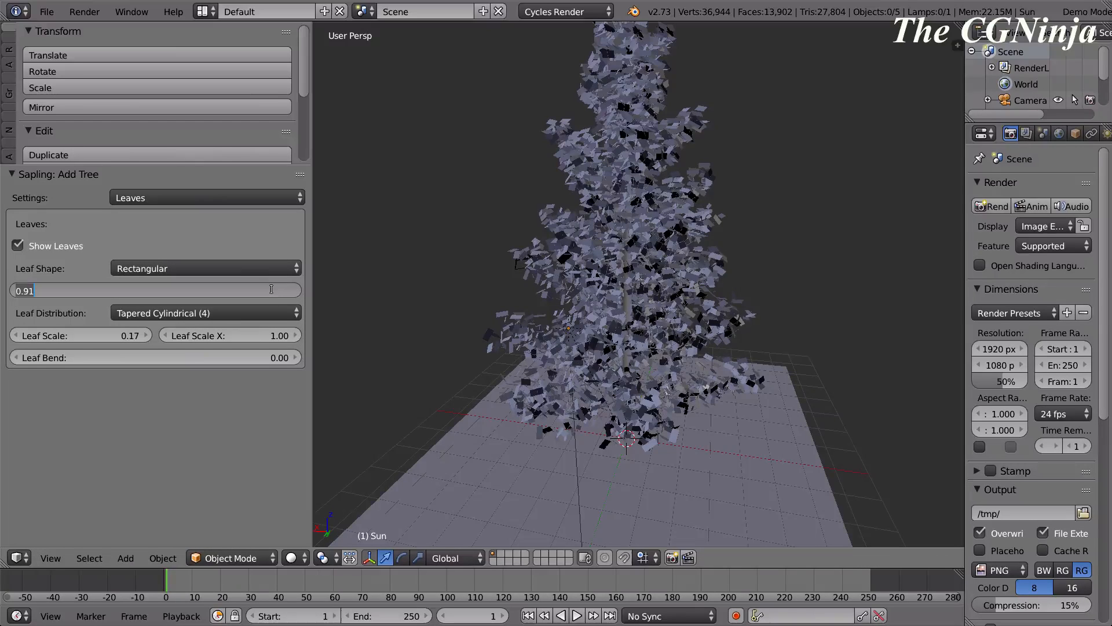
pyautogui.write('50')
pyautogui.press('Return')
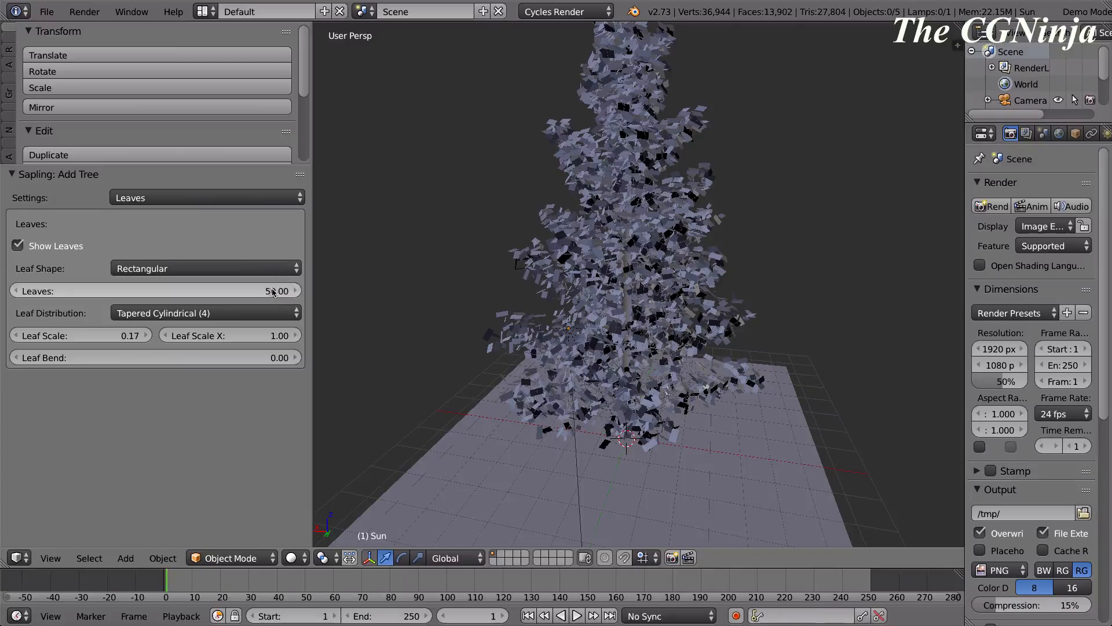
pyautogui.hotkey('ctrl', 's')
pyautogui.click(546, 253)
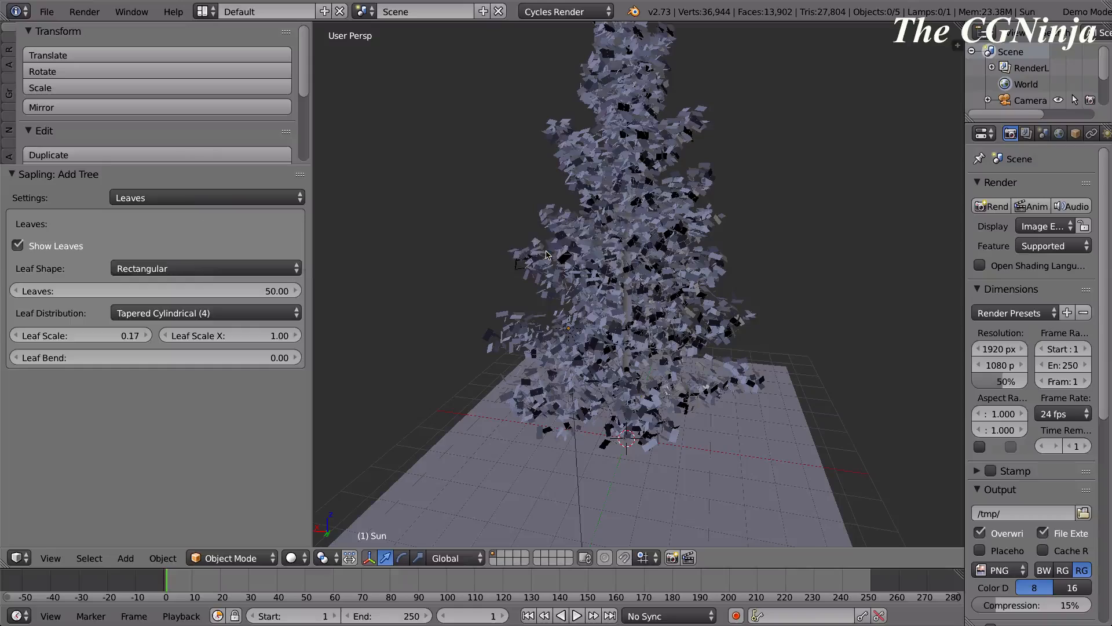
# Select the leaves and the tree's branches in turn to examine them as separate objects.
pyautogui.moveTo(546, 255); pyautogui.dragTo(522, 223, button='middle')
pyautogui.rightClick(572, 227)
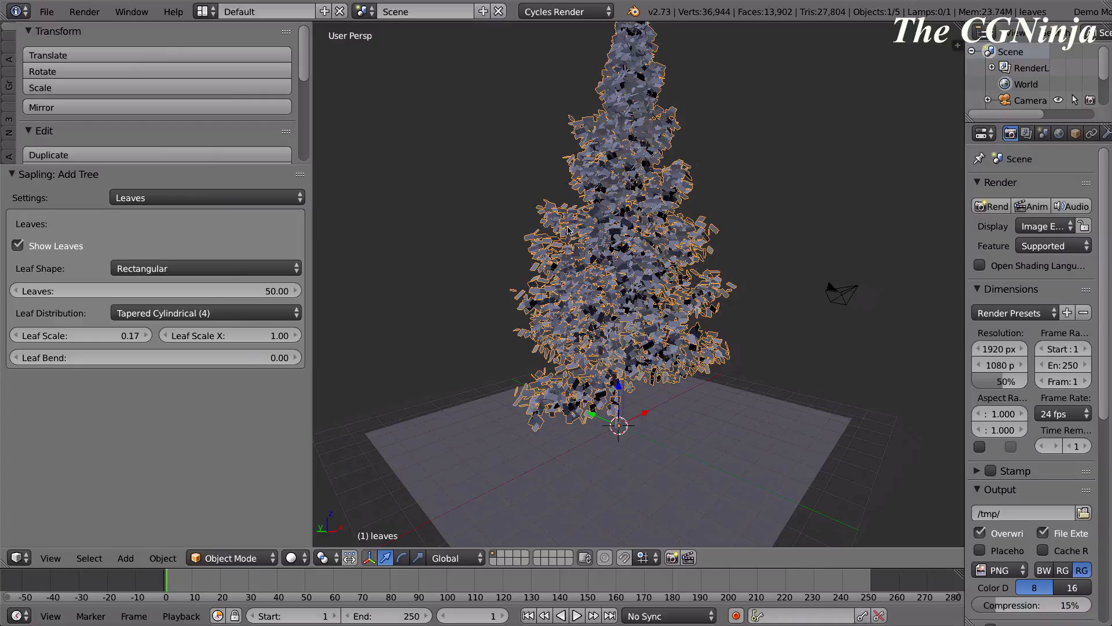
pyautogui.moveTo(816, 443); pyautogui.dragTo(938, 231, button='middle')
pyautogui.moveTo(446, 230); pyautogui.dragTo(449, 271, button='middle')
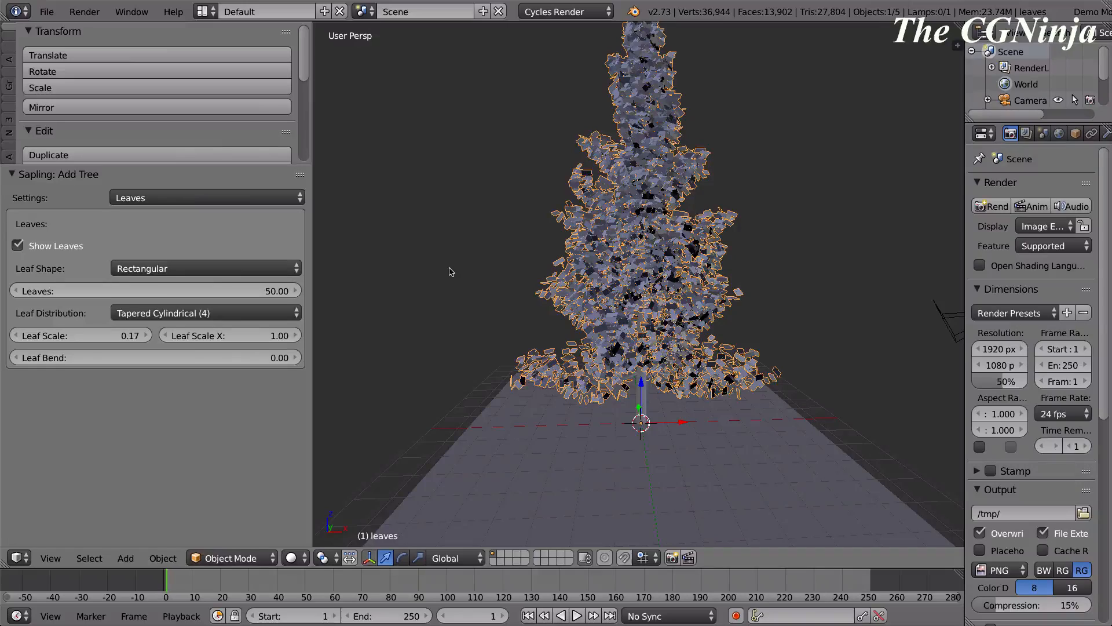
pyautogui.click(644, 384)
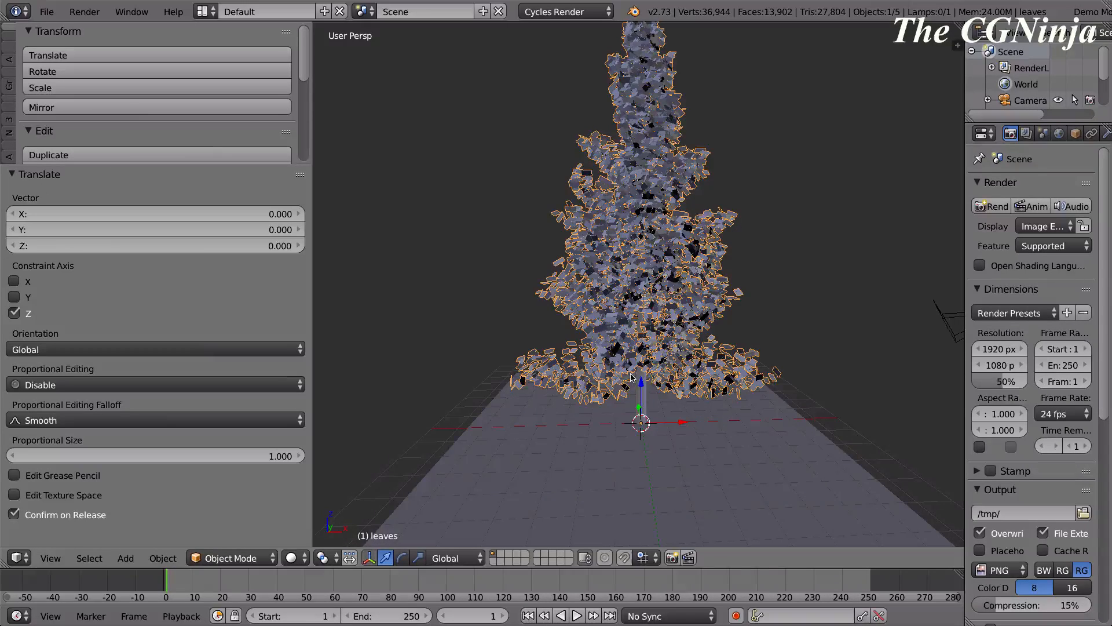
pyautogui.rightClick(644, 384)
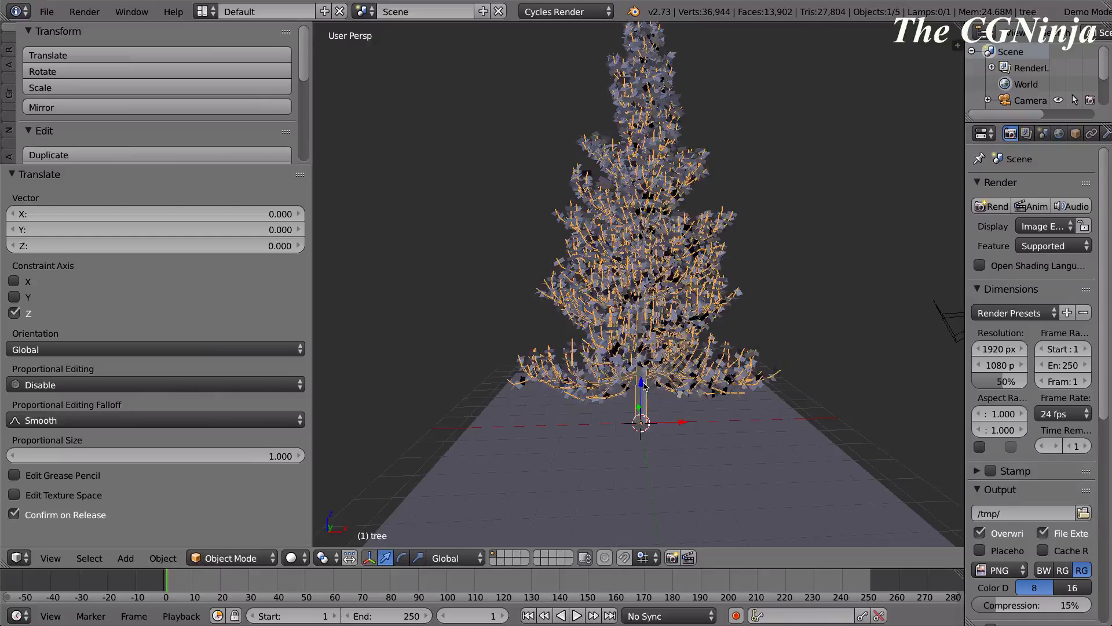
pyautogui.rightClick(671, 233)
pyautogui.press('a')
pyautogui.rightClick(697, 228)
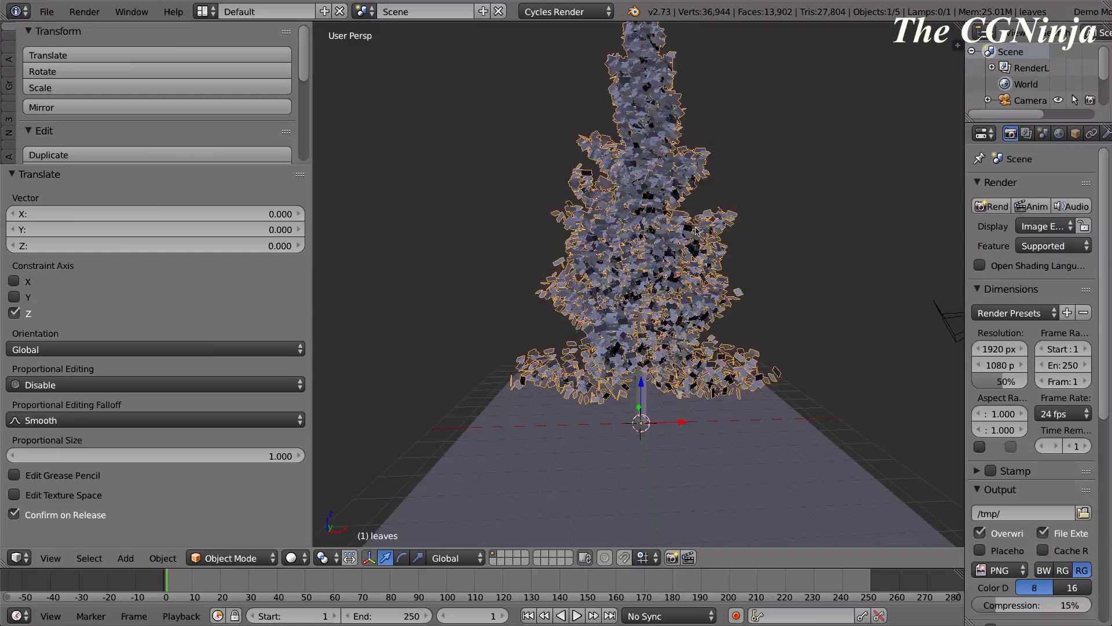
# Undo the recent changes back to the scene before the Sapling tree was added.
pyautogui.hotkey('ctrl', 'z')
pyautogui.hotkey('ctrl', 'z')
pyautogui.hotkey('ctrl', 'z')
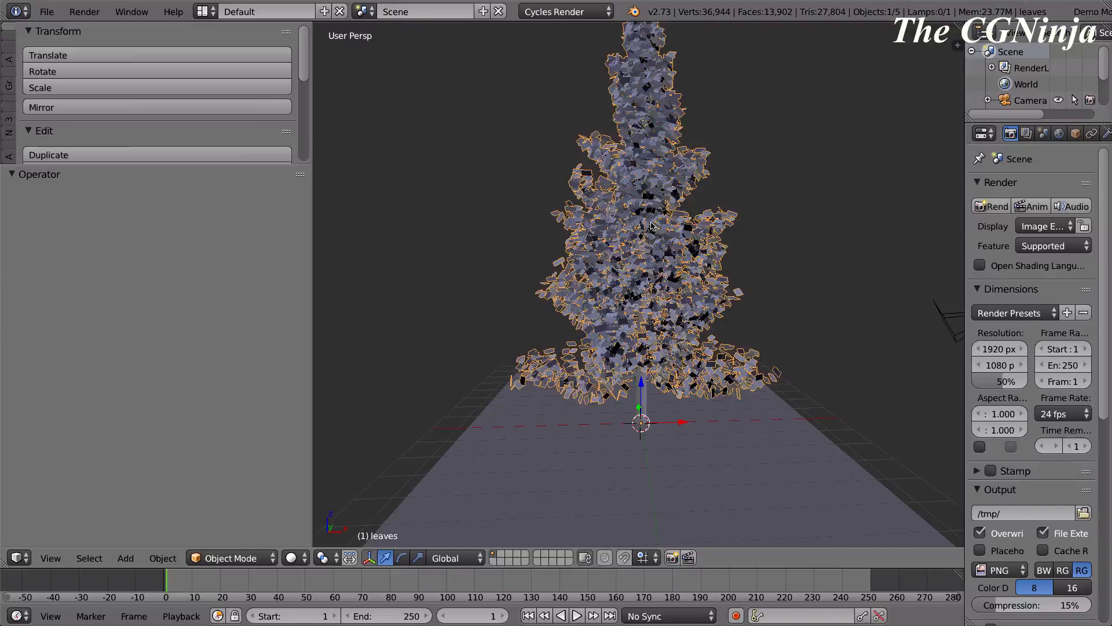
pyautogui.hotkey('ctrl', 'z')
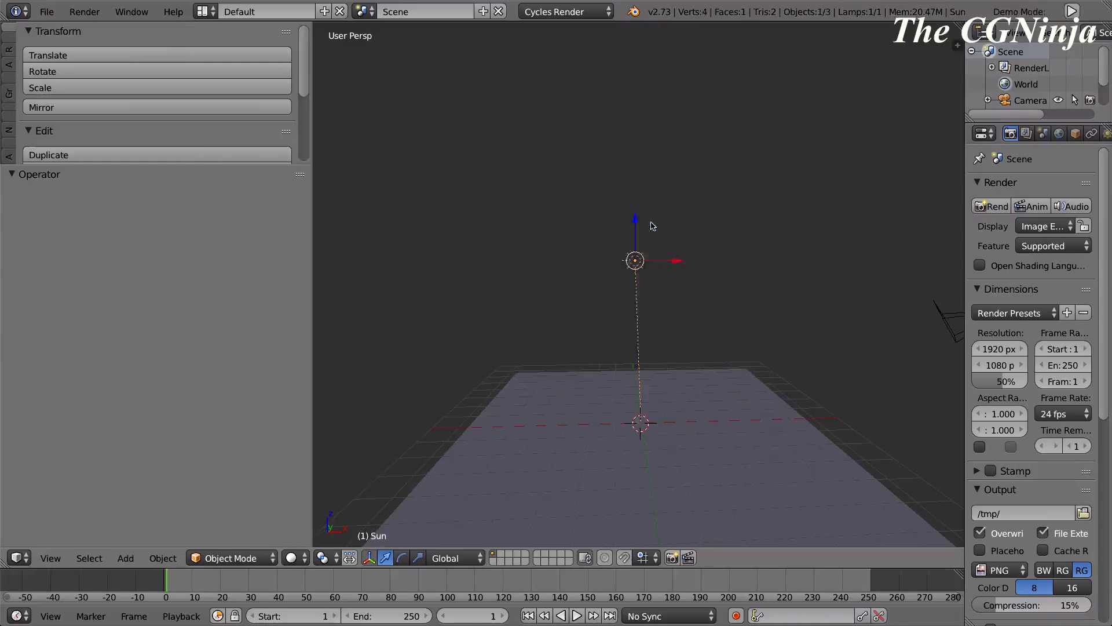
# Add a new Sapling tree, enable Bevel and set its Shape to Conical (0).
pyautogui.hotkey('shift', 'a')
pyautogui.moveTo(512, 301)
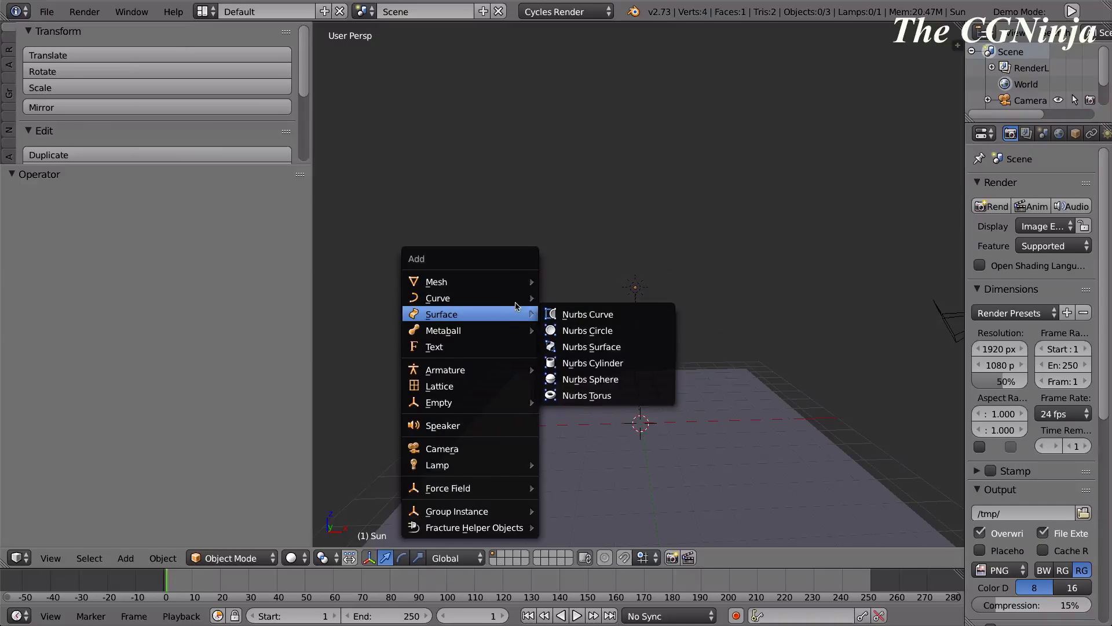
pyautogui.click(597, 457)
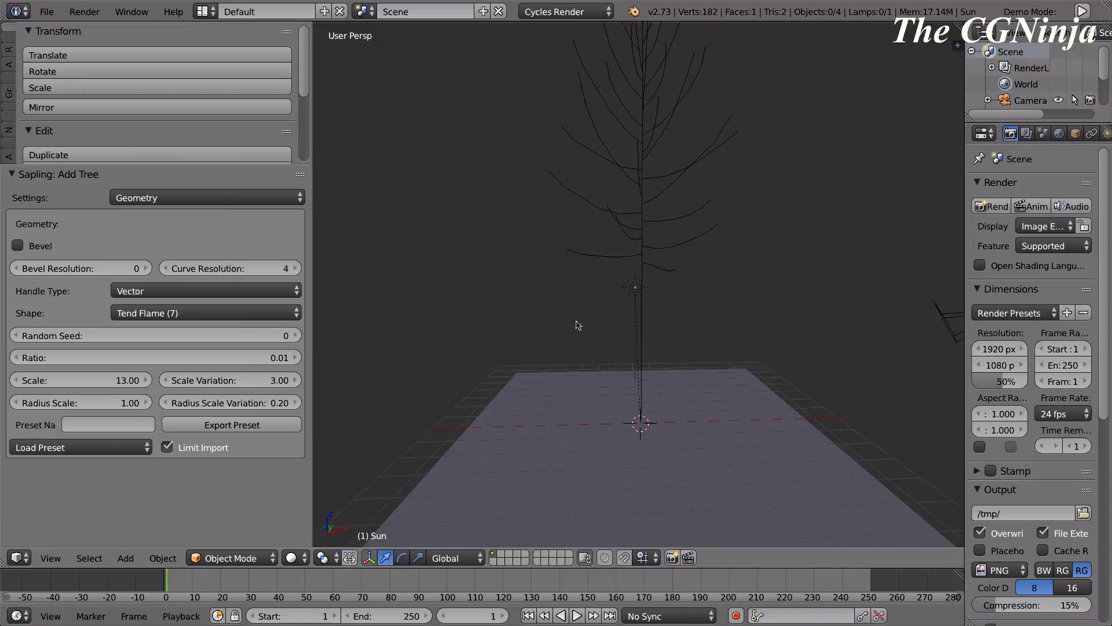
pyautogui.click(17, 246)
pyautogui.click(149, 315)
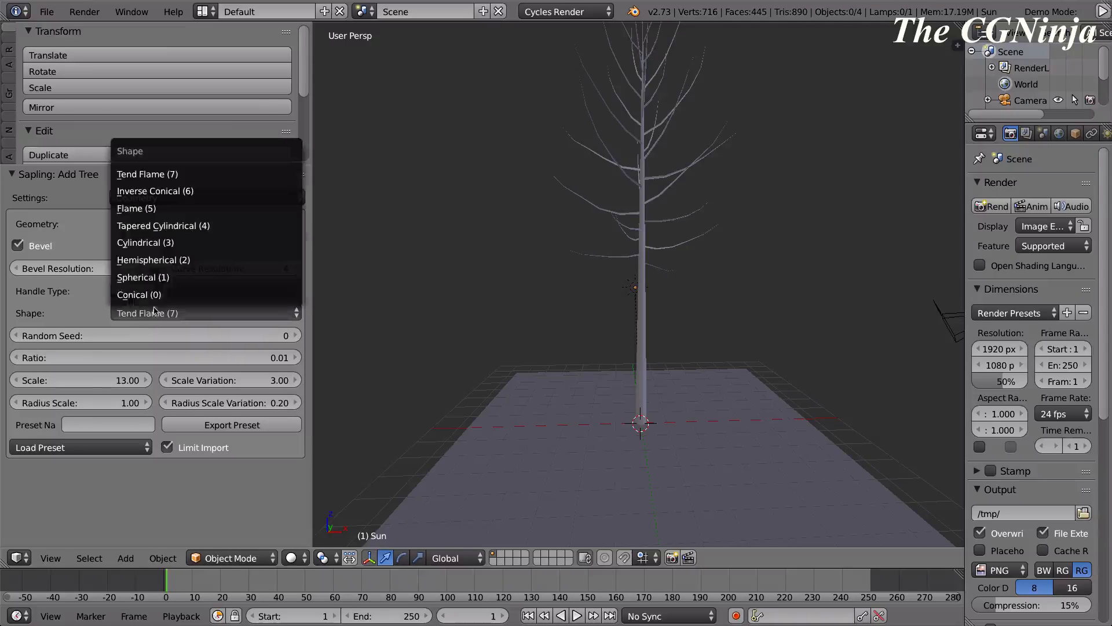
pyautogui.click(152, 292)
# Look through the Pruning settings, switch the Sapling settings to Leaves and enable Show Leaves.
pyautogui.click(169, 199)
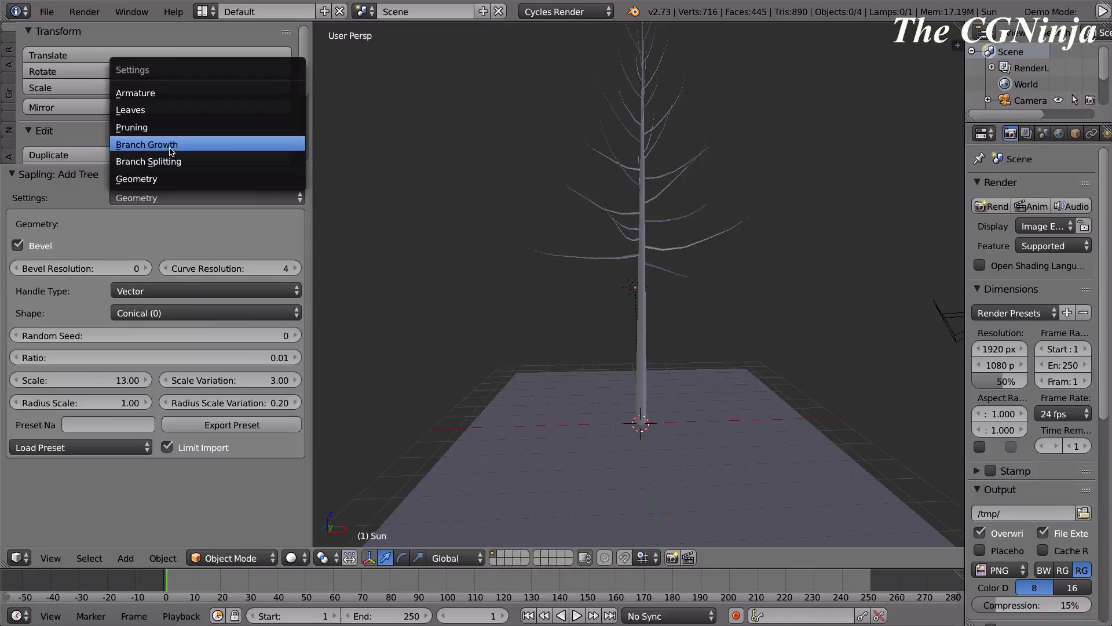
pyautogui.click(153, 122)
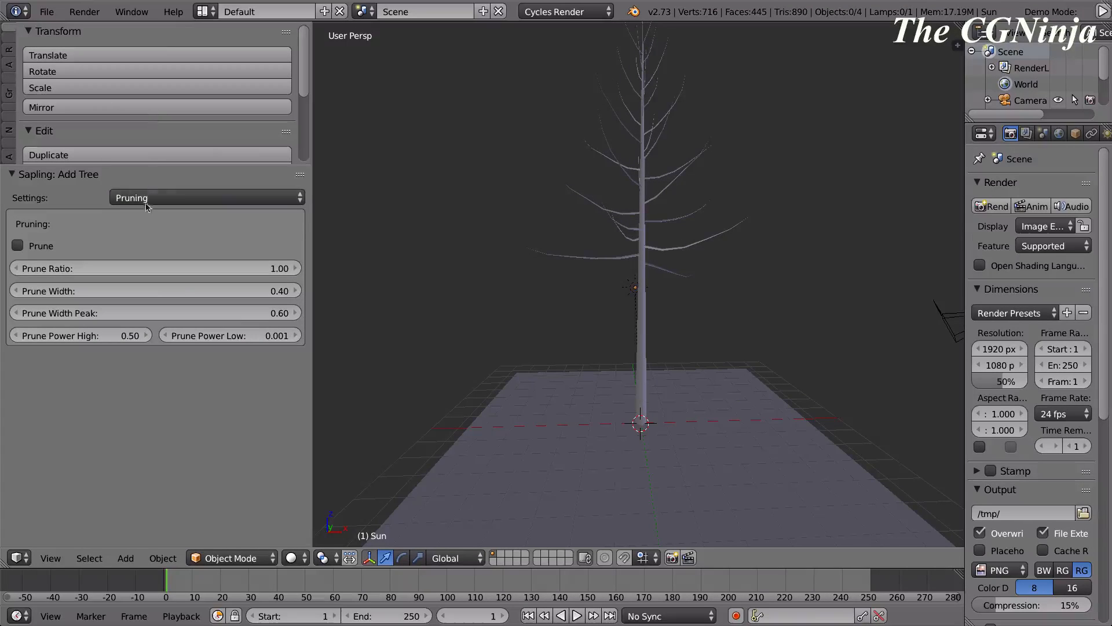
pyautogui.click(146, 200)
pyautogui.click(139, 109)
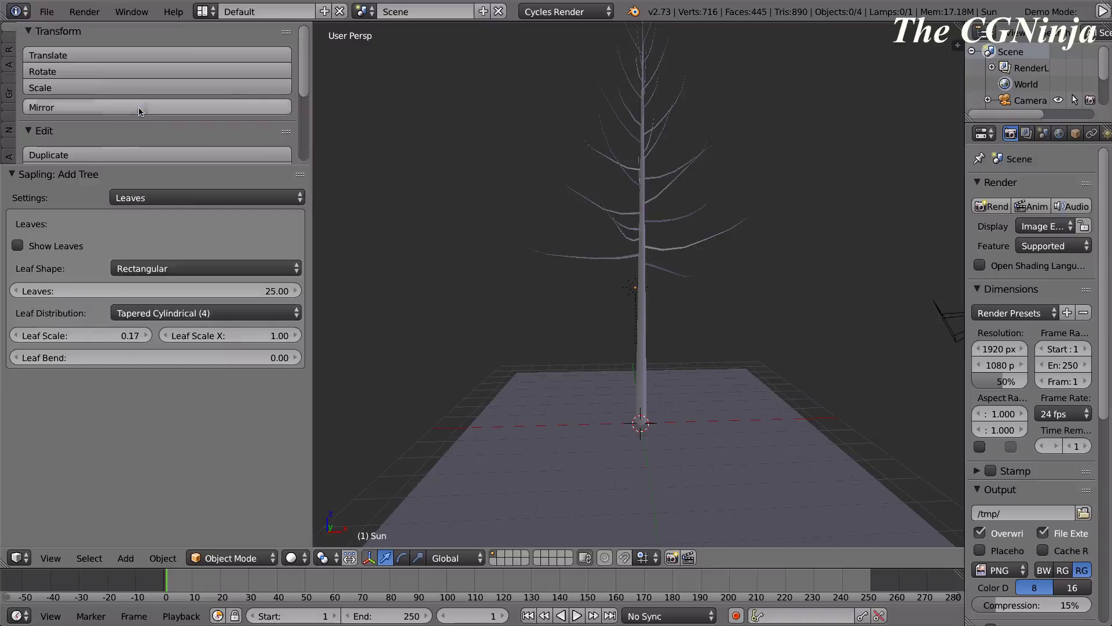
pyautogui.click(18, 246)
# Set the tree's Leaf Distribution to Conical (0).
pyautogui.keyDown('shift'); pyautogui.scroll(5, 467, 315); pyautogui.keyUp('shift')
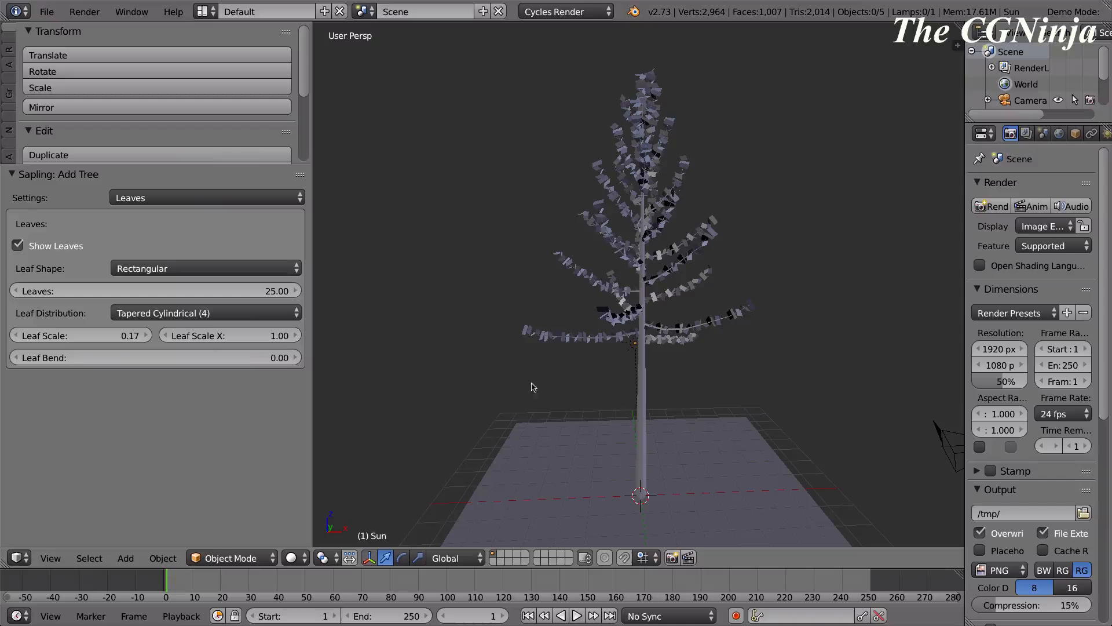
pyautogui.moveTo(695, 383); pyautogui.dragTo(651, 365, button='middle')
pyautogui.moveTo(461, 363); pyautogui.dragTo(674, 362, button='middle')
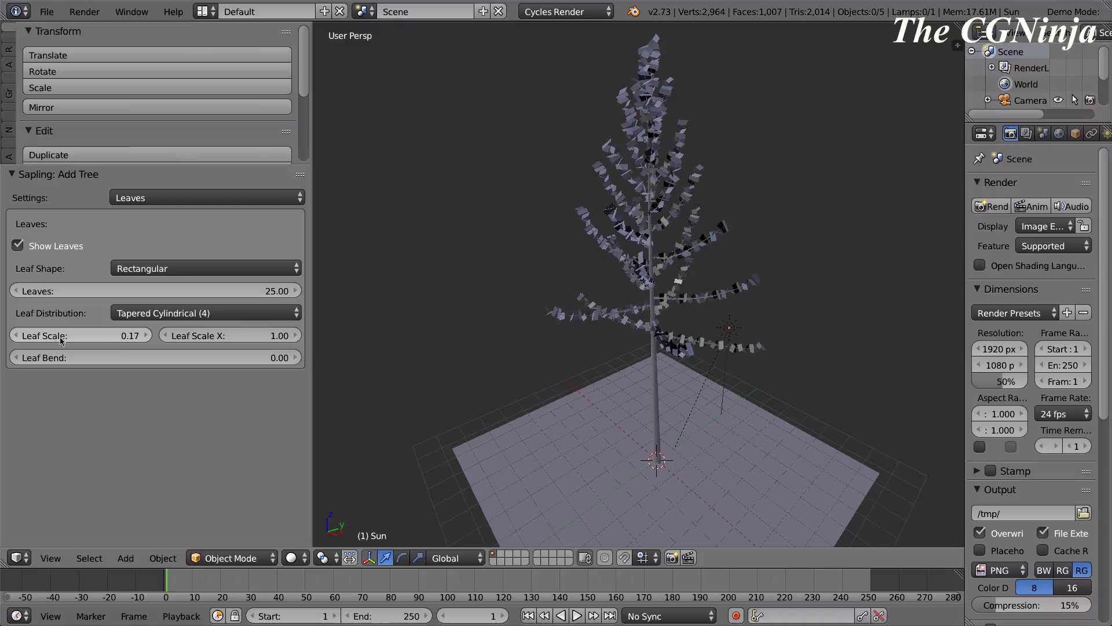
pyautogui.click(134, 316)
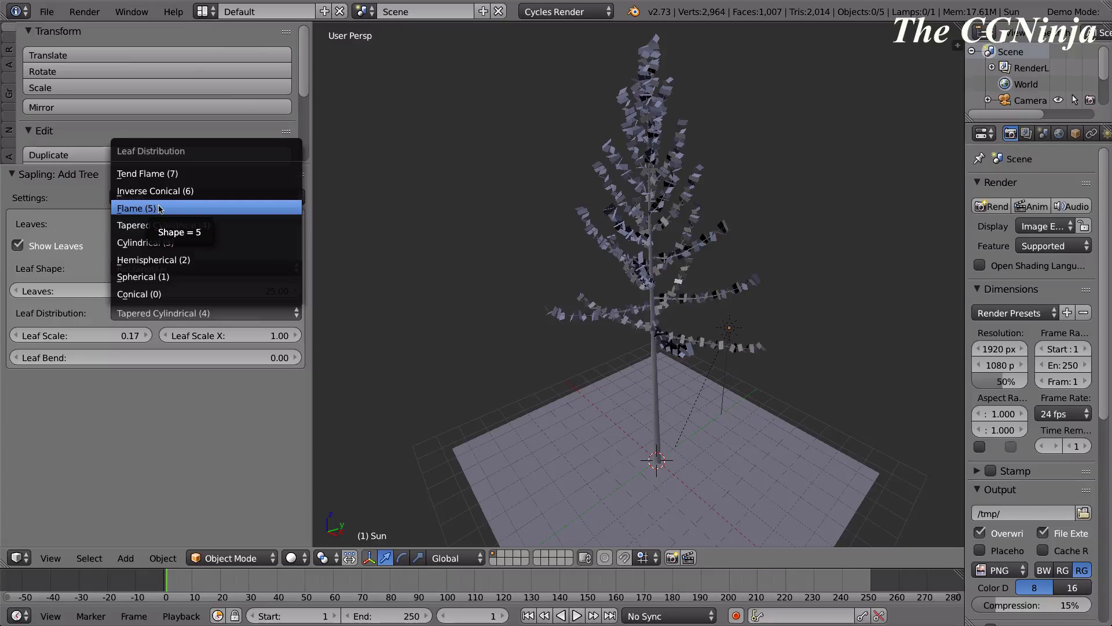
pyautogui.click(155, 292)
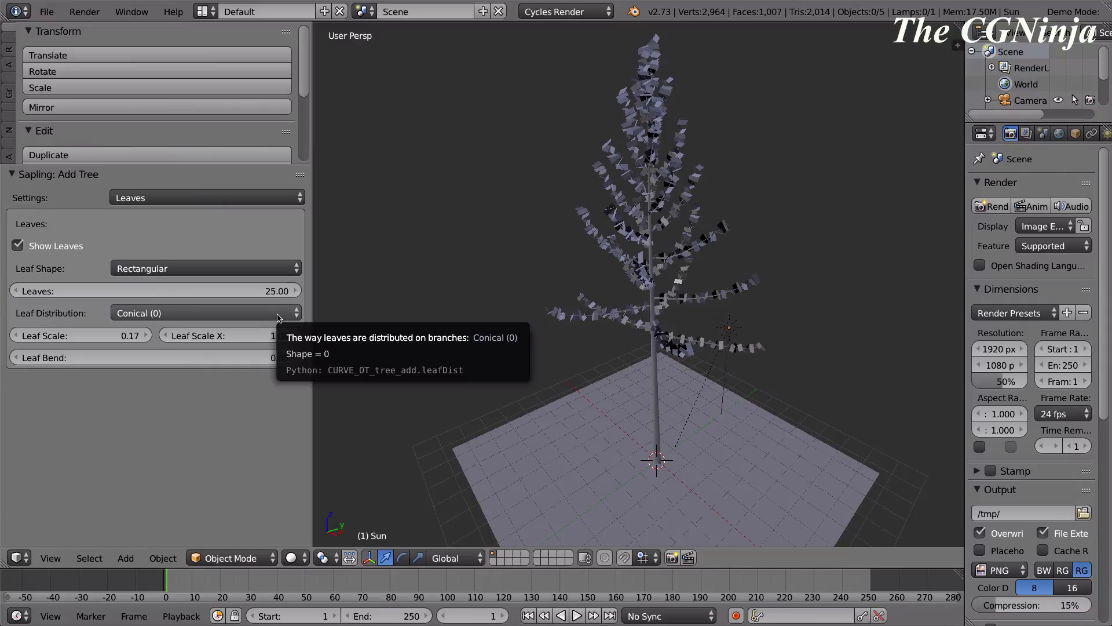
# Try Leaf Scale values of 0.20 and 0.05, and settle the Leaf Scale at 0.11.
pyautogui.click(146, 336)
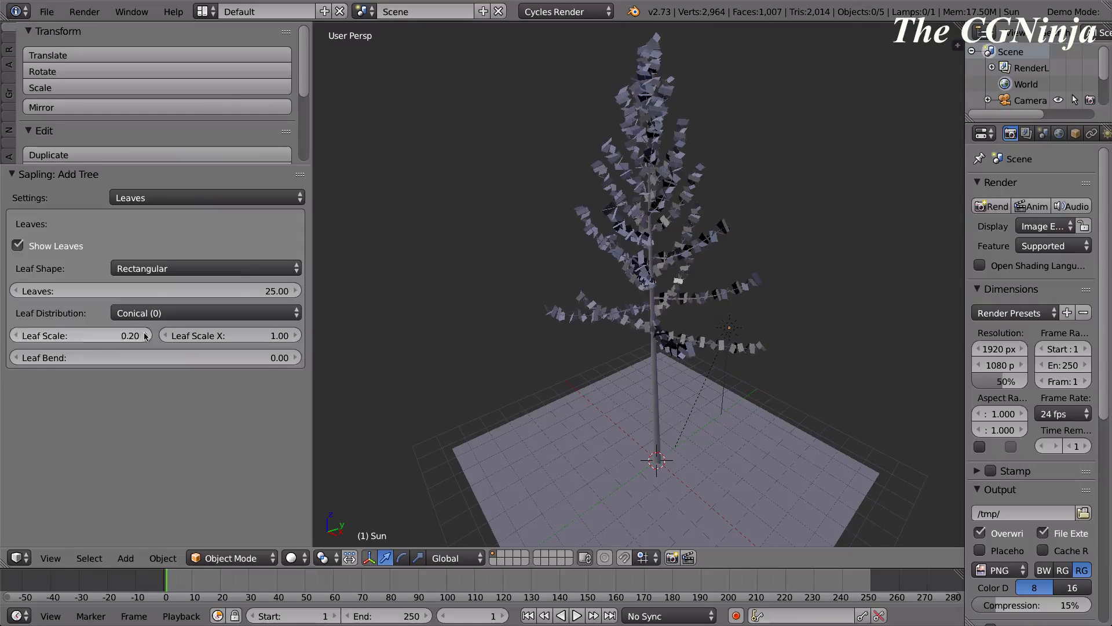
pyautogui.click(146, 336)
pyautogui.moveTo(146, 336)
pyautogui.mouseDown()
pyautogui.moveTo(301, 336)
pyautogui.moveTo(131, 335)
pyautogui.mouseUp()
pyautogui.click(17, 336)
pyautogui.click(16, 336)
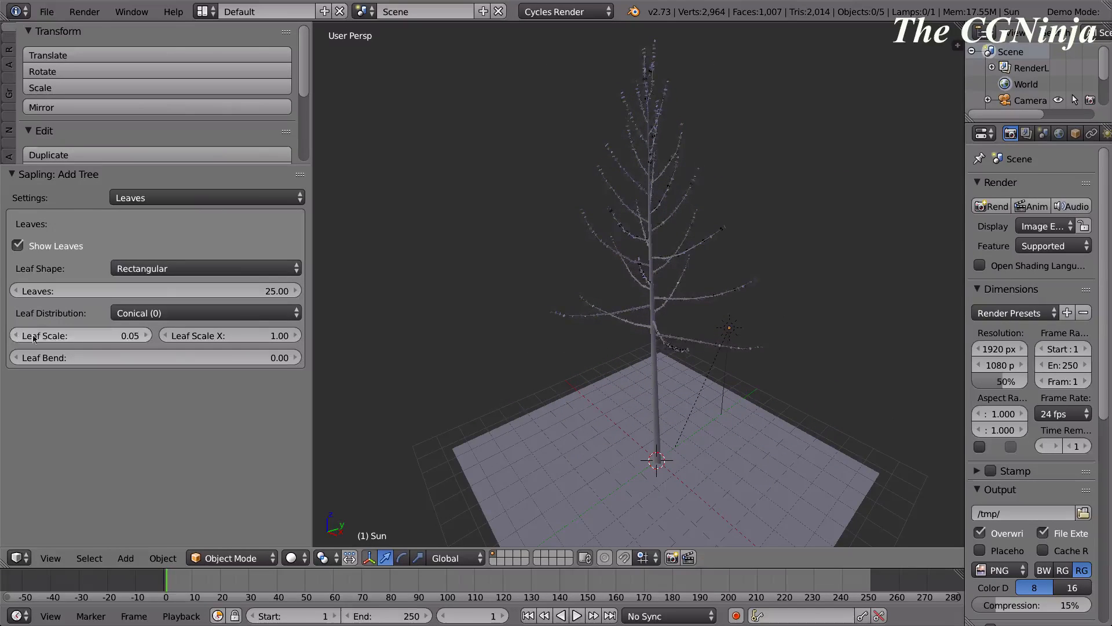
pyautogui.click(146, 336)
pyautogui.press('Escape')
pyautogui.click(146, 335)
pyautogui.click(146, 335)
# Try a Leaf Scale X of 2.50, reduce it to 0.67, set Leaf Bend to 0.90 and check the leaves up close.
pyautogui.moveTo(231, 335); pyautogui.dragTo(257, 336)
pyautogui.moveTo(526, 394); pyautogui.dragTo(364, 356, button='middle')
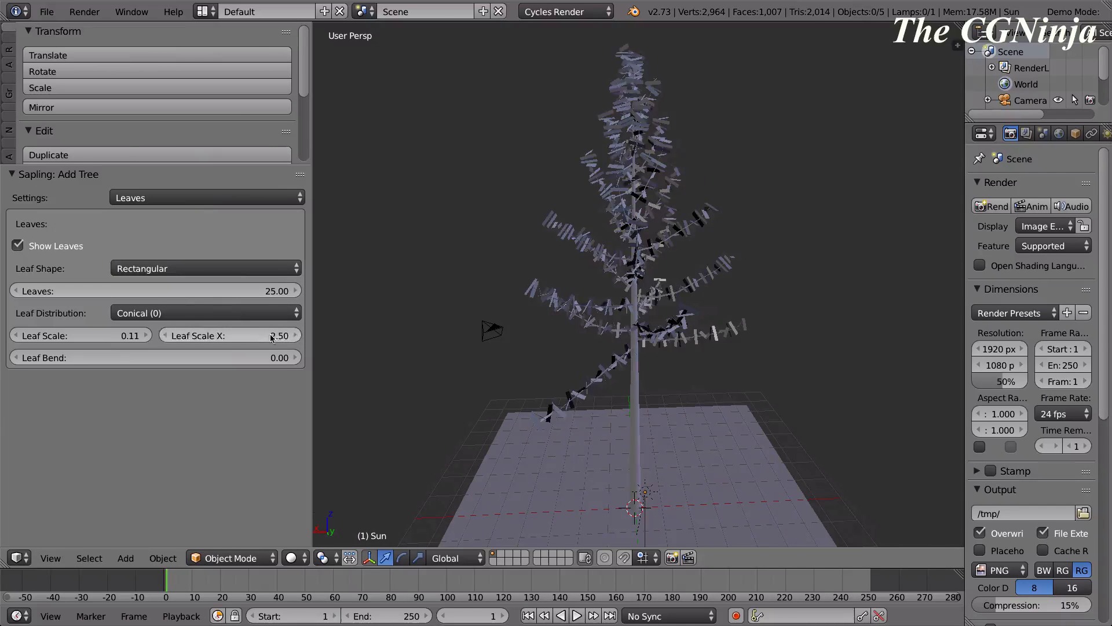
pyautogui.moveTo(278, 336); pyautogui.dragTo(246, 357)
pyautogui.scroll(10, 410, 350)
pyautogui.scroll(-10, 408, 364)
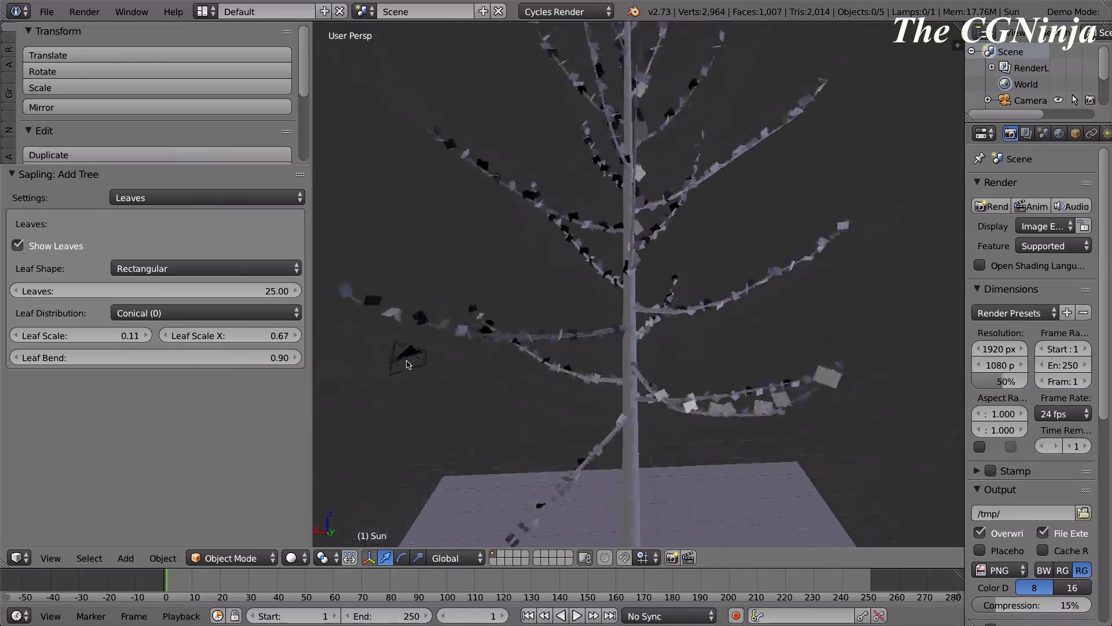
# In the Branch Splitting settings, set Levels to 3 and Base Size to 0.10.
pyautogui.moveTo(504, 397); pyautogui.dragTo(475, 399, button='middle')
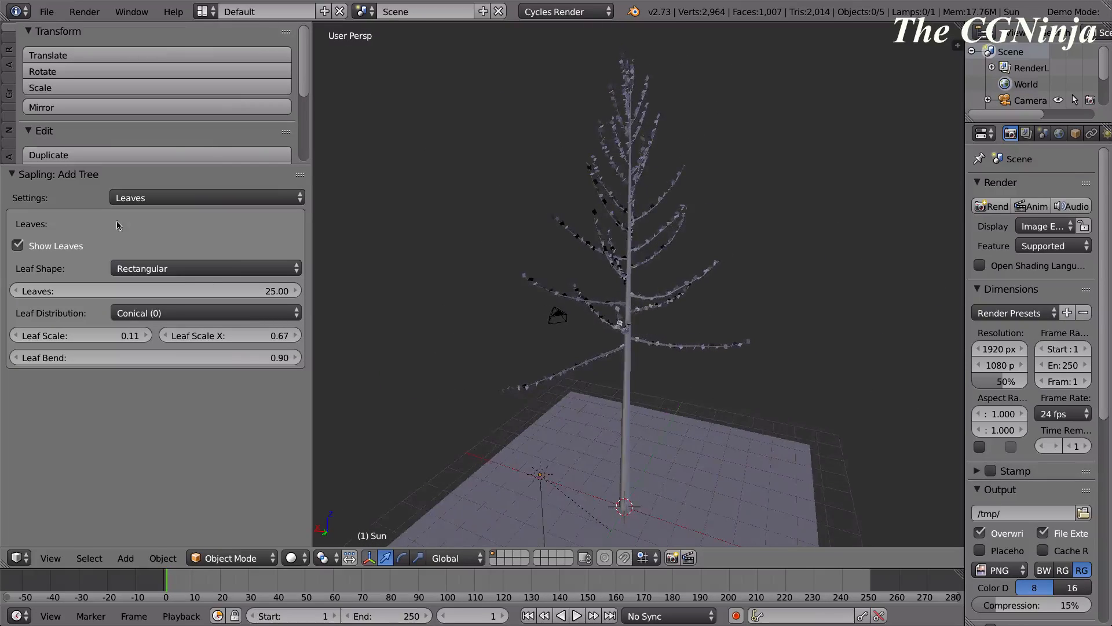
pyautogui.click(124, 197)
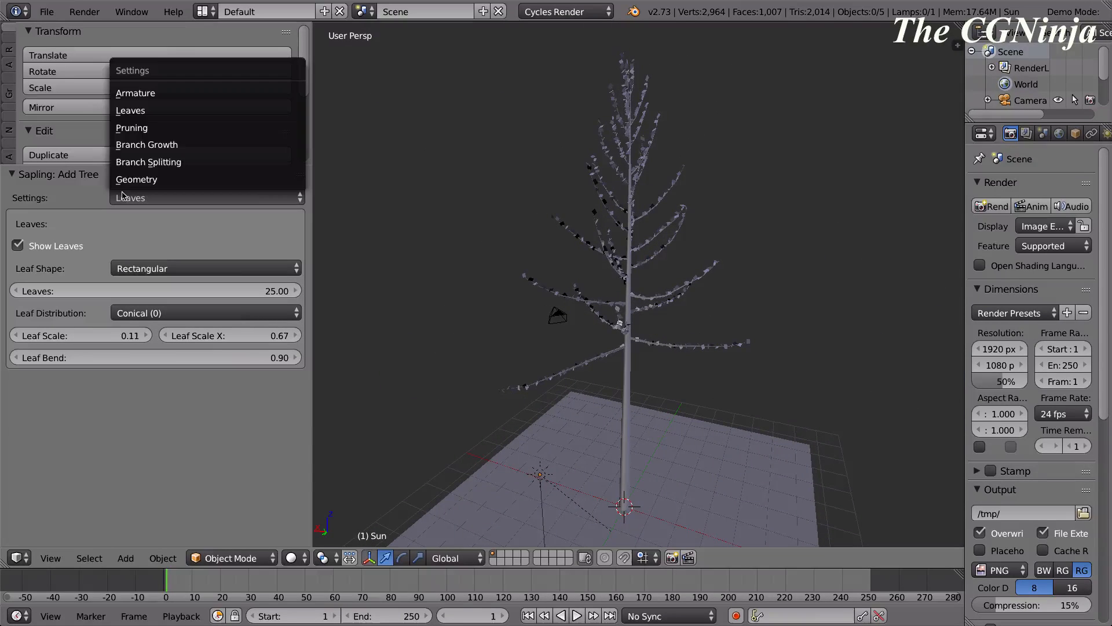
pyautogui.click(133, 161)
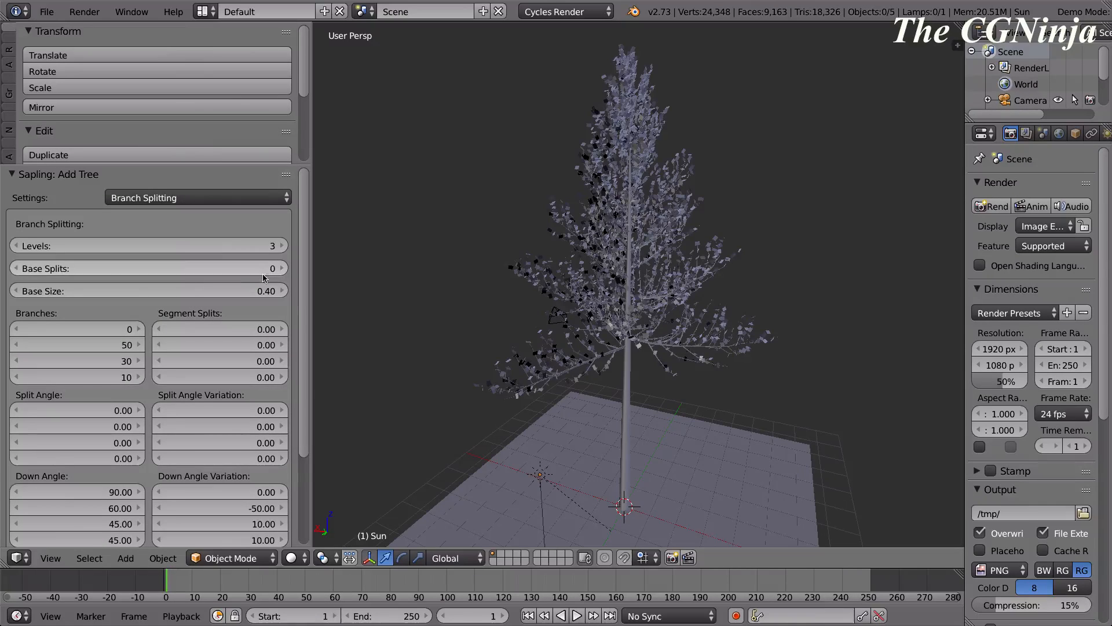
pyautogui.moveTo(264, 290); pyautogui.dragTo(218, 290)
pyautogui.moveTo(425, 305); pyautogui.dragTo(342, 281, button='middle')
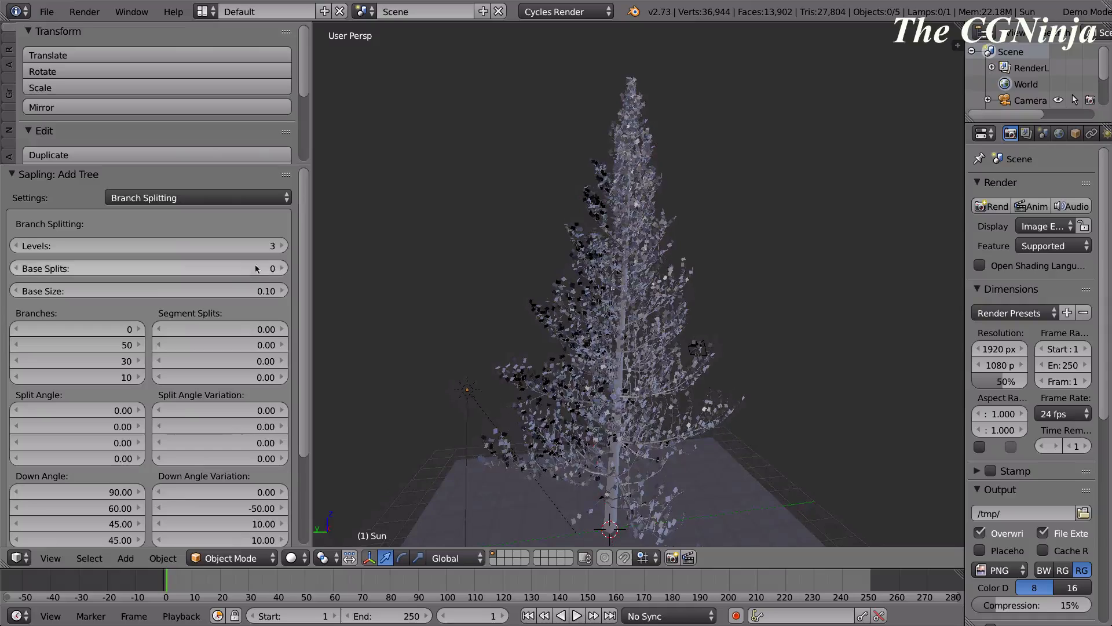
# Set the second Branches value of the Sapling tree to 56.
pyautogui.moveTo(106, 344); pyautogui.dragTo(114, 345)
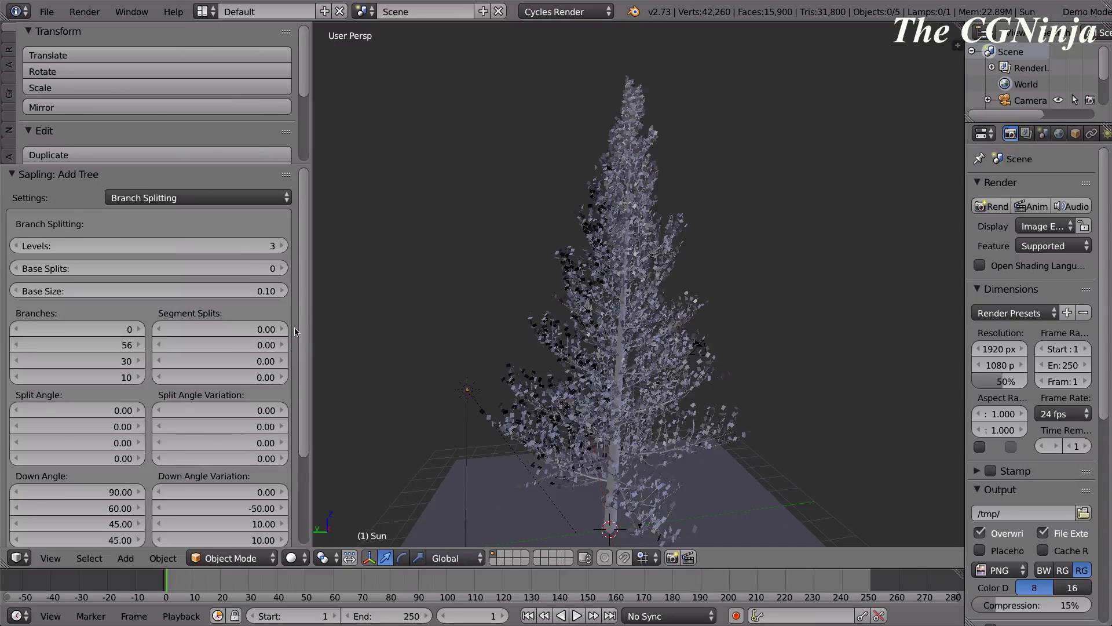
pyautogui.scroll(-2, 145, 190)
pyautogui.scroll(2, 152, 177)
# View the tree's Pruning settings and return to the Leaves settings.
pyautogui.click(151, 198)
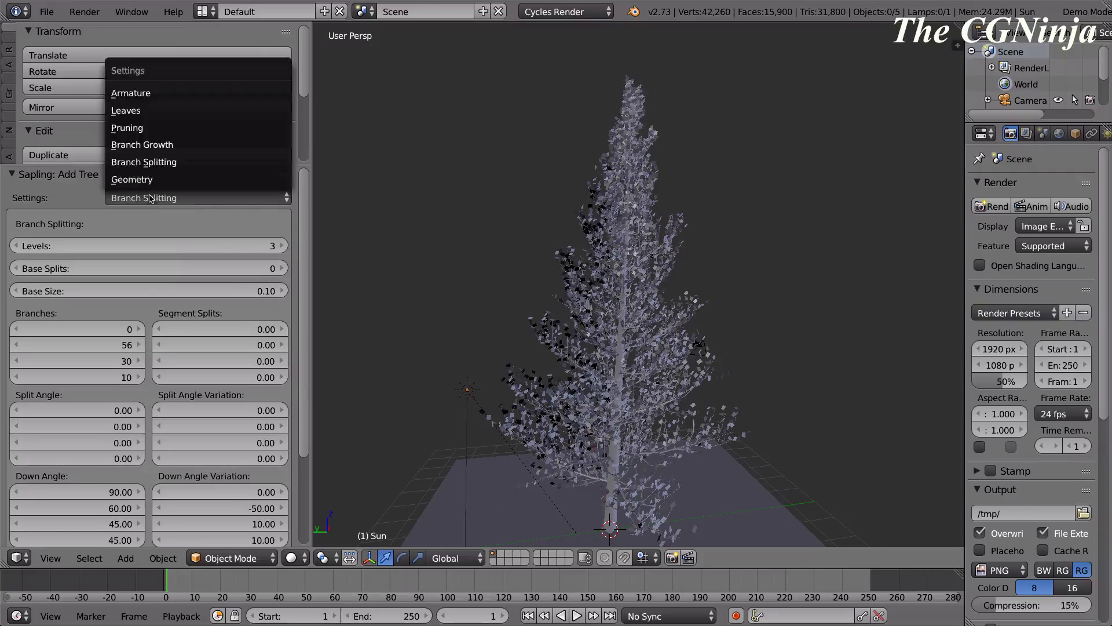
pyautogui.click(131, 126)
pyautogui.click(152, 197)
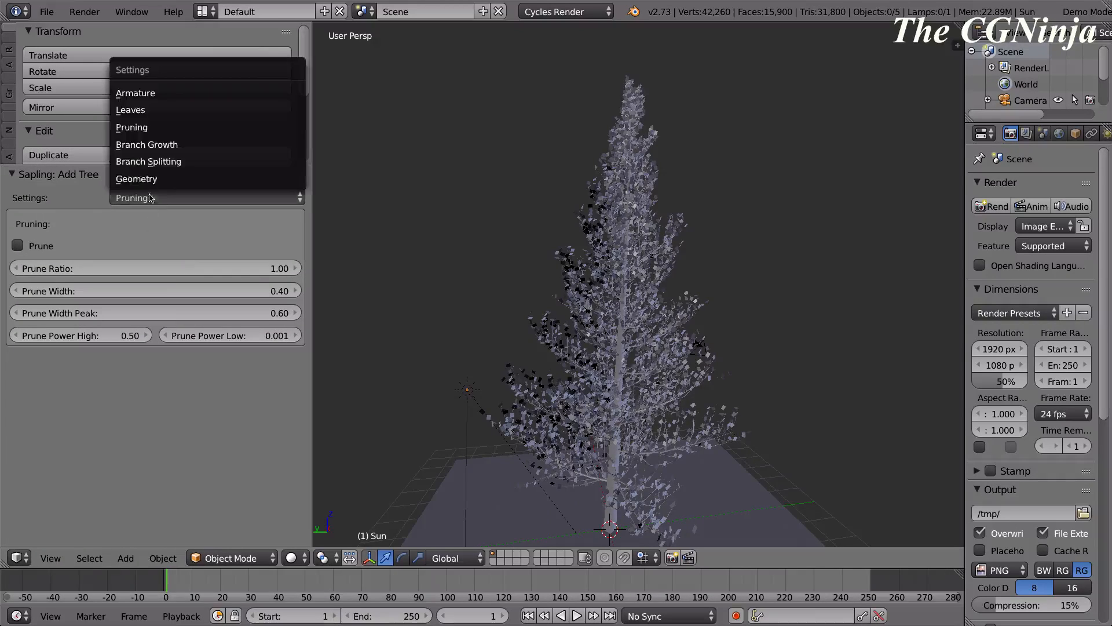
pyautogui.click(145, 111)
# Preview the tree and its shadow in Rendered viewport shading, and return to Solid shading.
pyautogui.moveTo(450, 332); pyautogui.dragTo(385, 355, button='middle')
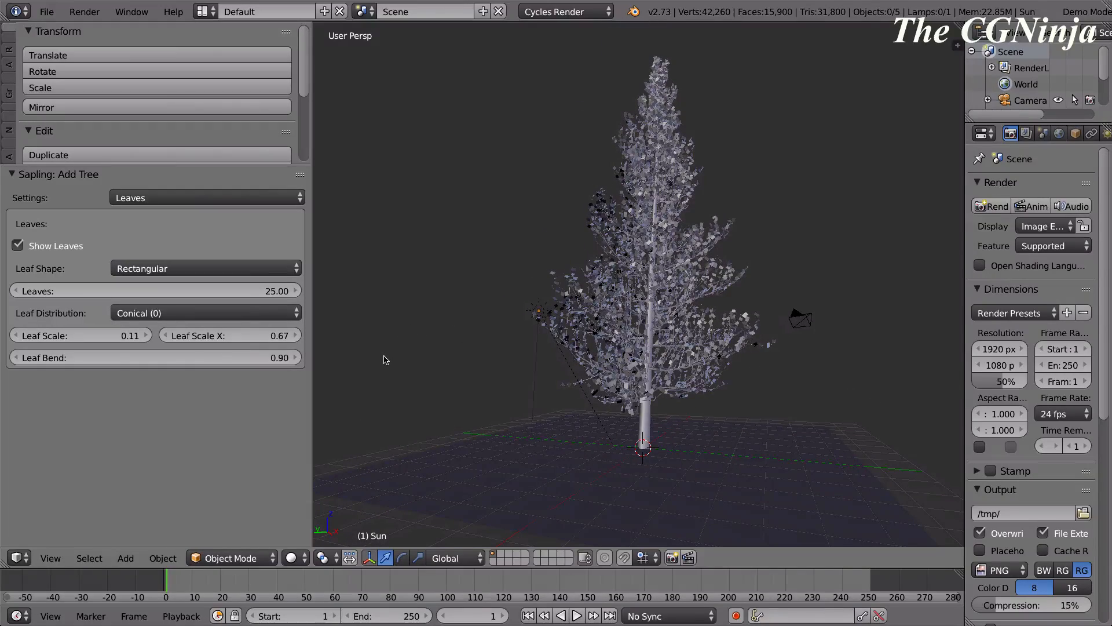
pyautogui.click(298, 558)
pyautogui.click(314, 450)
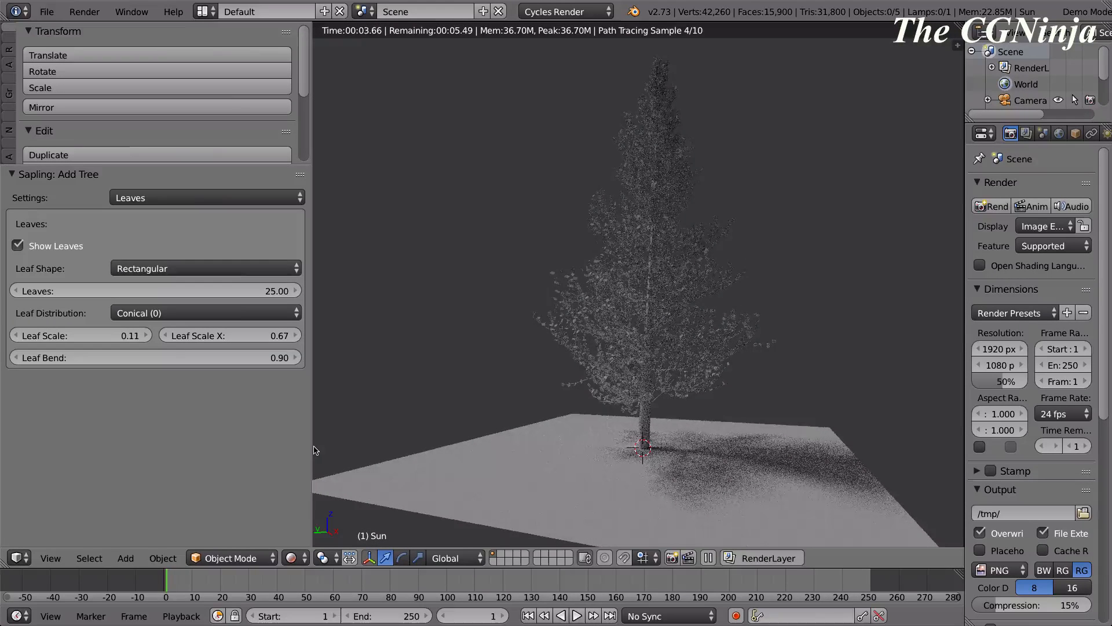
pyautogui.moveTo(314, 450); pyautogui.dragTo(550, 438, button='middle')
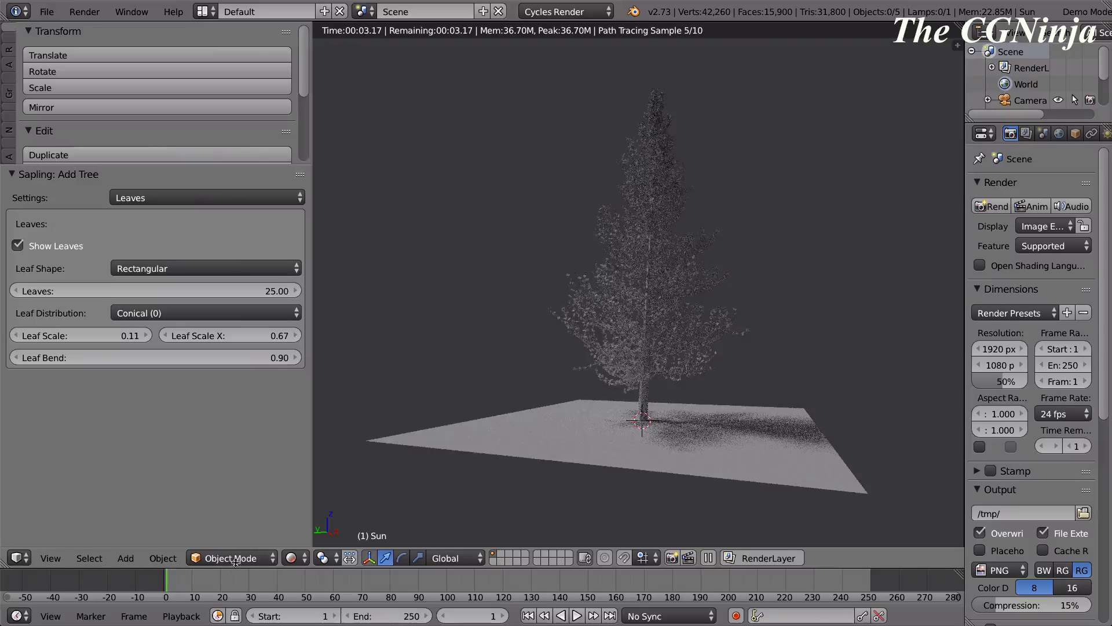
pyautogui.click(296, 557)
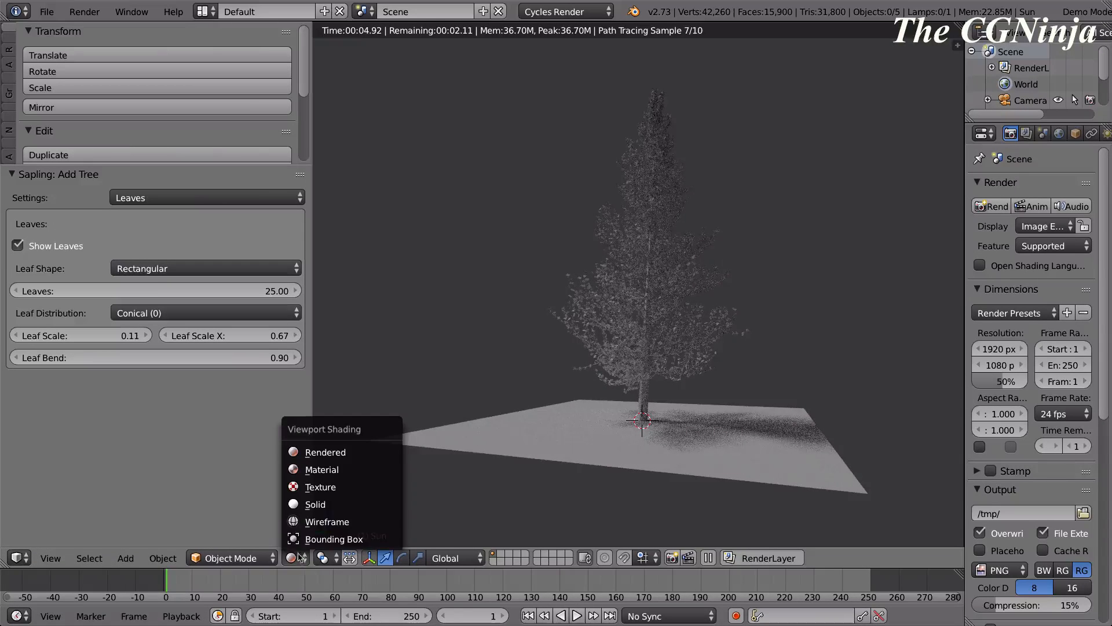
pyautogui.click(302, 505)
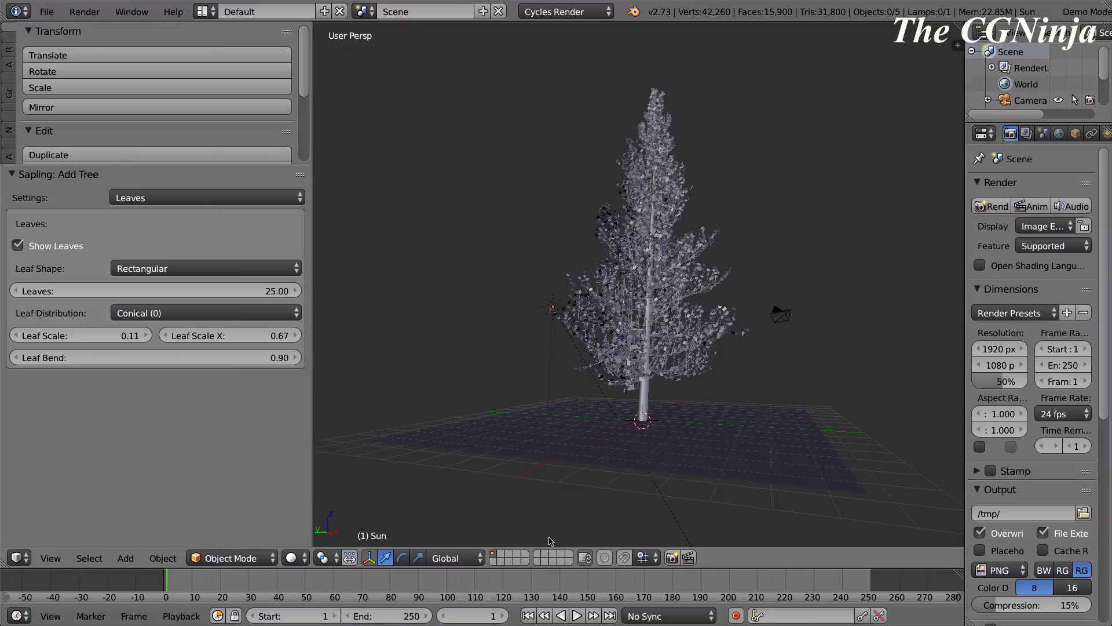
# Select the tree object and move it along the Y axis by about -3.25, leaving it deselected.
pyautogui.moveTo(599, 512); pyautogui.dragTo(613, 427, button='middle')
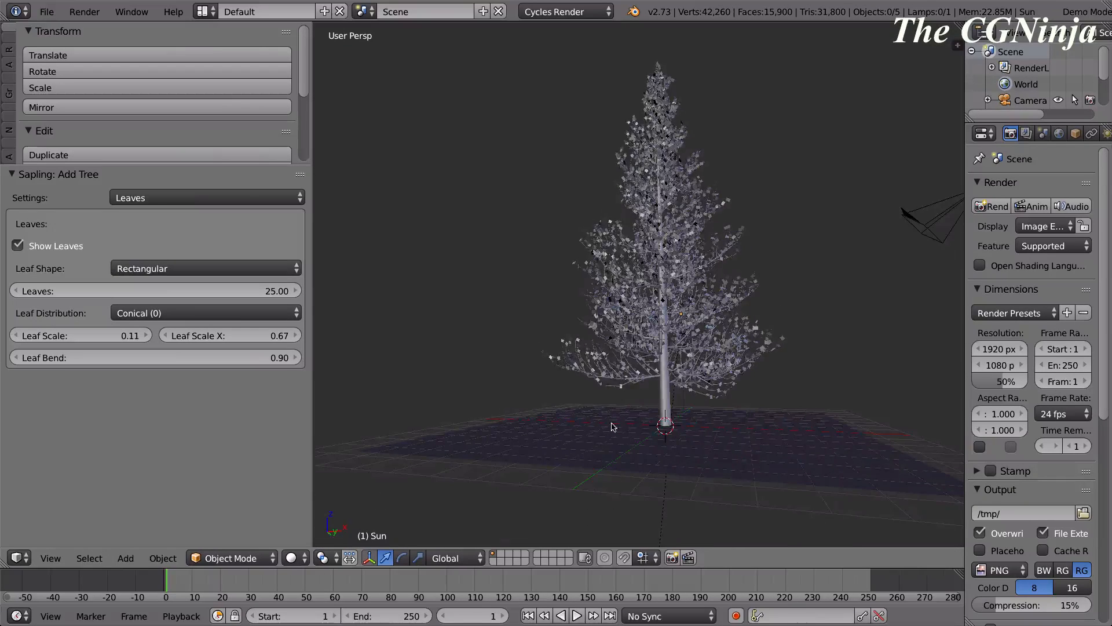
pyautogui.rightClick(670, 408)
pyautogui.press('a')
pyautogui.moveTo(426, 320); pyautogui.dragTo(559, 380, button='middle')
pyautogui.rightClick(641, 198)
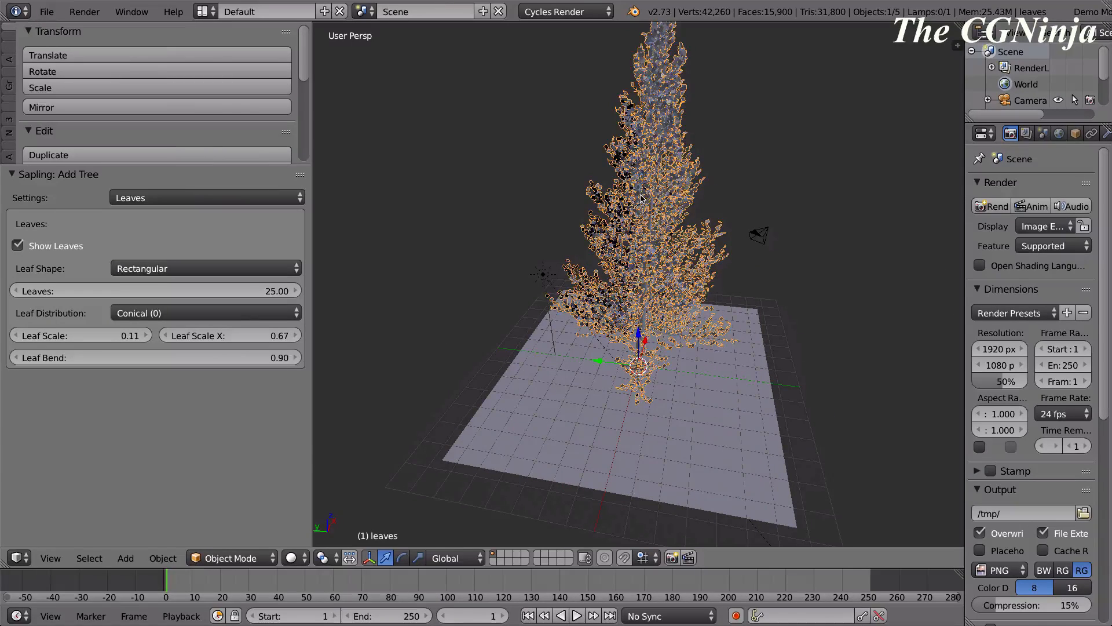
pyautogui.press('a')
pyautogui.rightClick(669, 255)
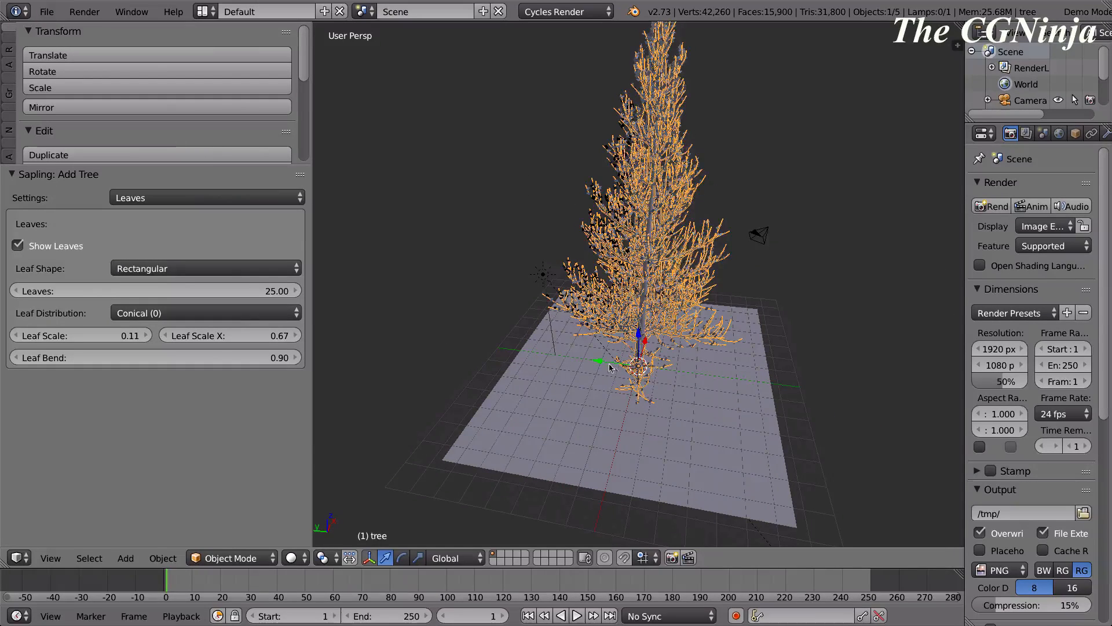
pyautogui.press('g')
pyautogui.press('y')
pyautogui.click(742, 325)
pyautogui.press('a')
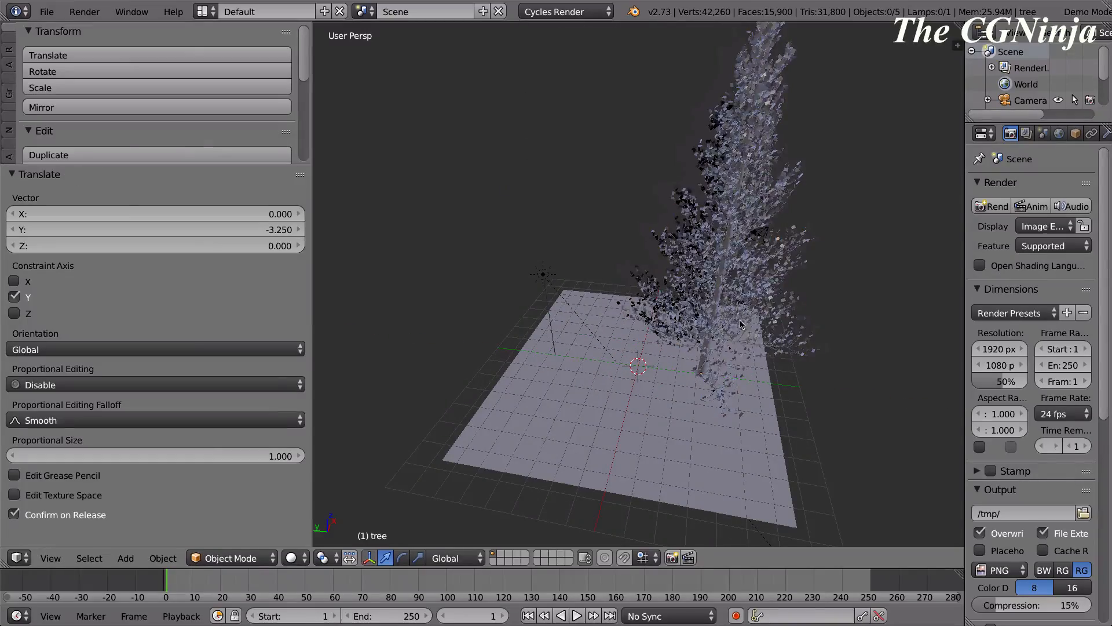
# Select the tree by its trunk and move it along the X axis by about -2.917.
pyautogui.rightClick(742, 324)
pyautogui.press('a')
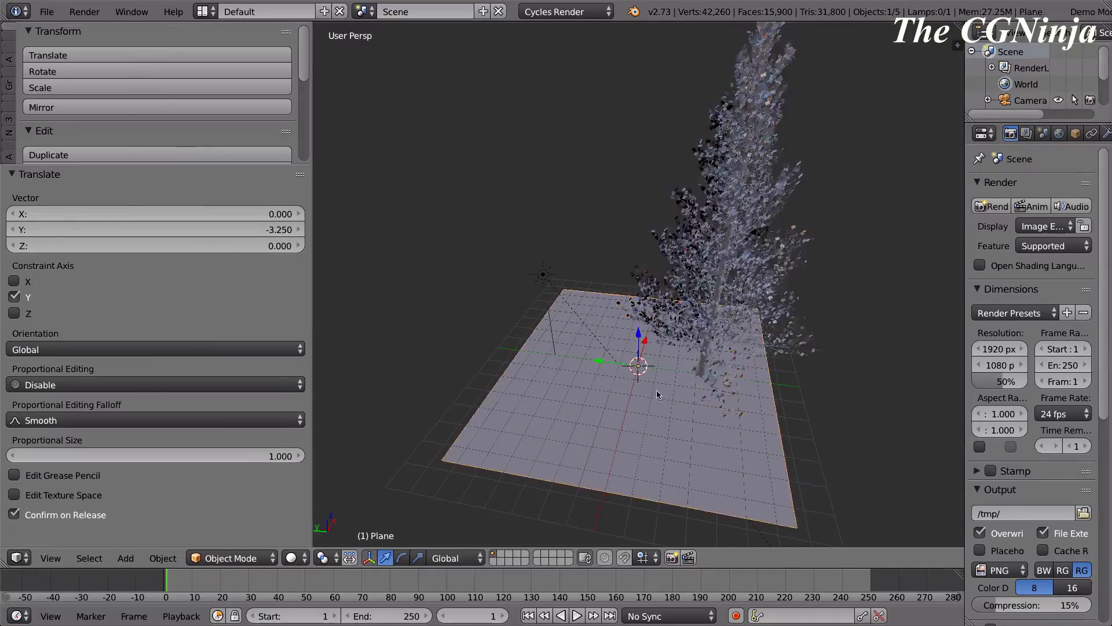
pyautogui.moveTo(750, 292); pyautogui.dragTo(630, 430, button='middle')
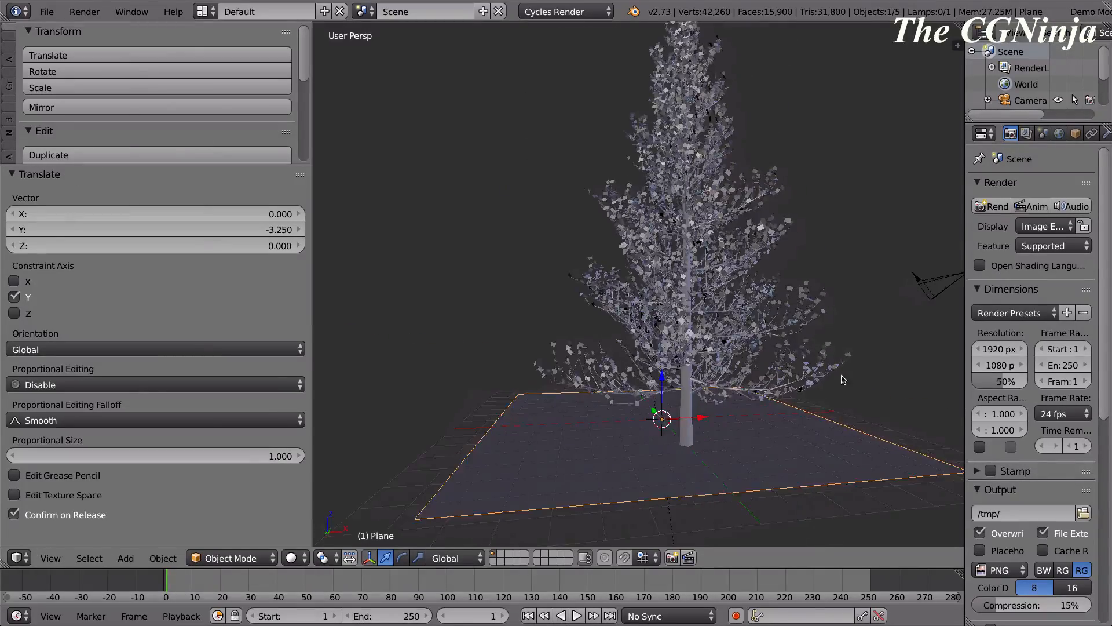
pyautogui.rightClick(684, 404)
pyautogui.press('g')
pyautogui.press('x')
pyautogui.click(655, 326)
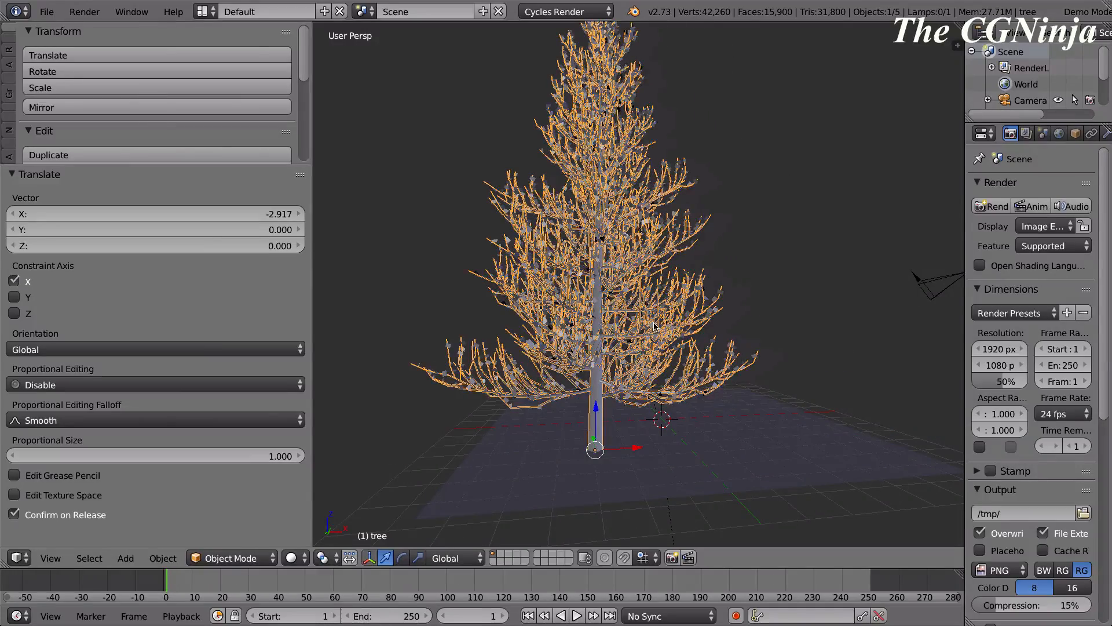
# Select the leaves object and add a new material to it.
pyautogui.rightClick(672, 326)
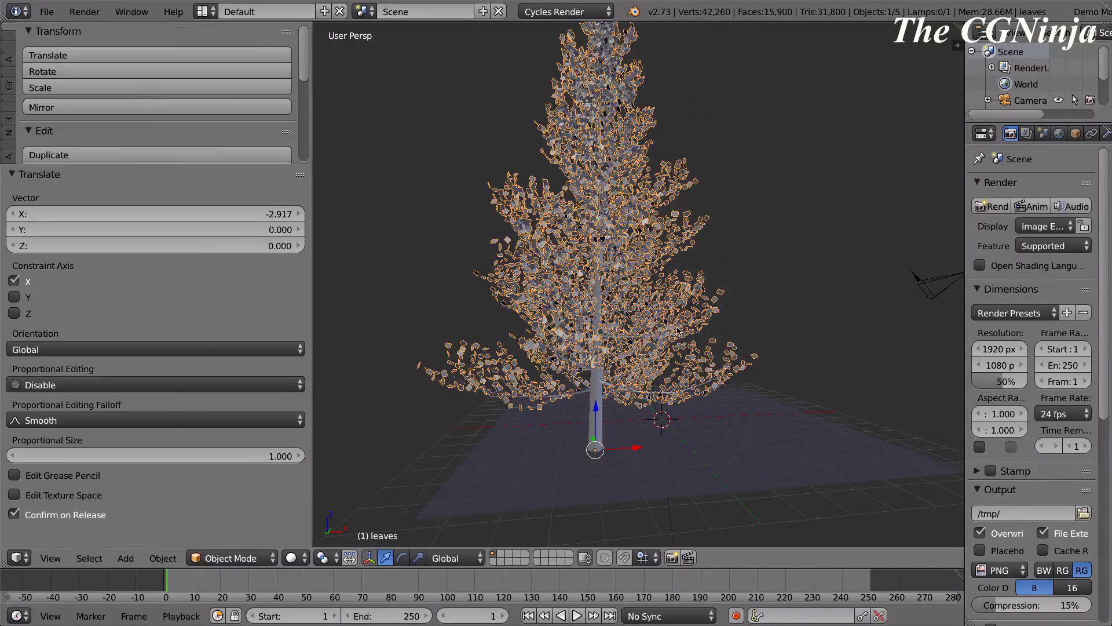
pyautogui.rightClick(595, 392)
pyautogui.rightClick(597, 365)
pyautogui.rightClick(597, 370)
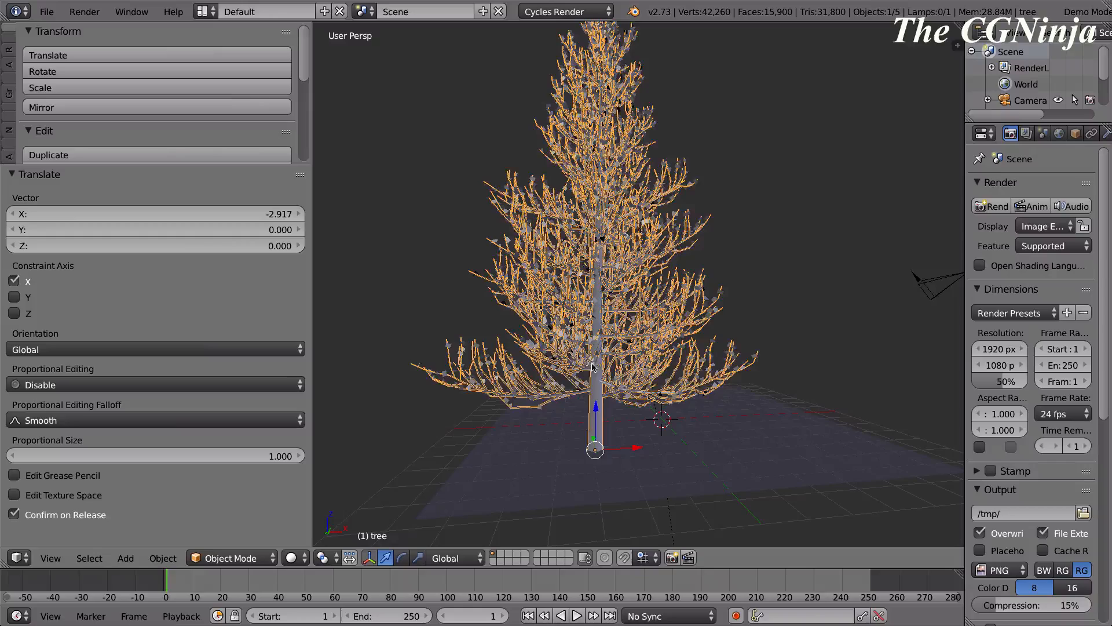
pyautogui.rightClick(592, 366)
pyautogui.moveTo(592, 366); pyautogui.dragTo(548, 263, button='middle')
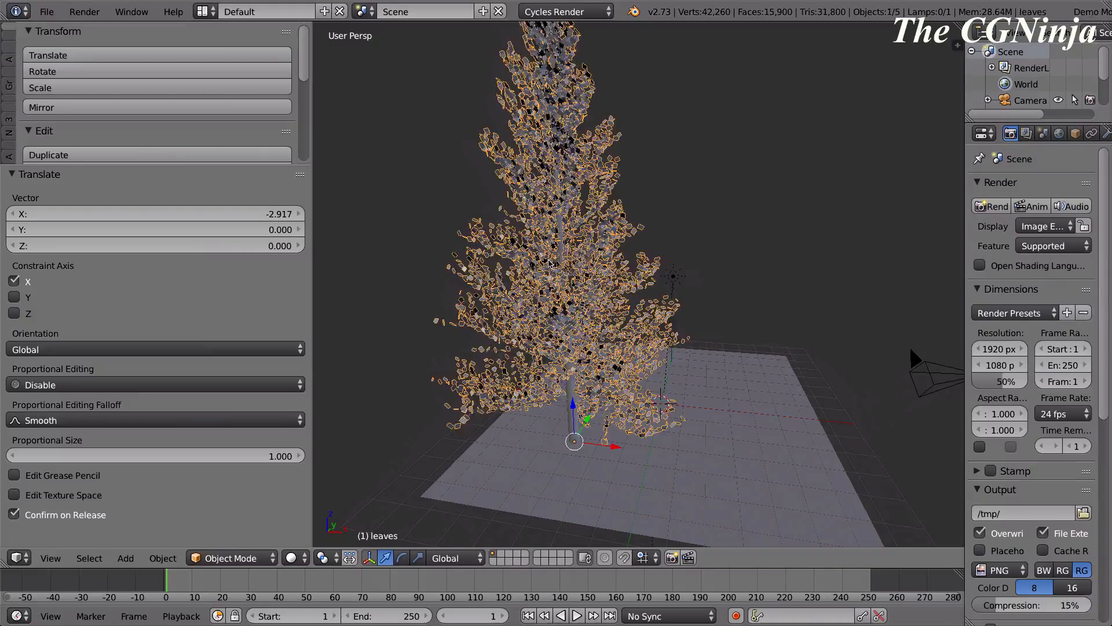
pyautogui.scroll(-5, 1078, 134)
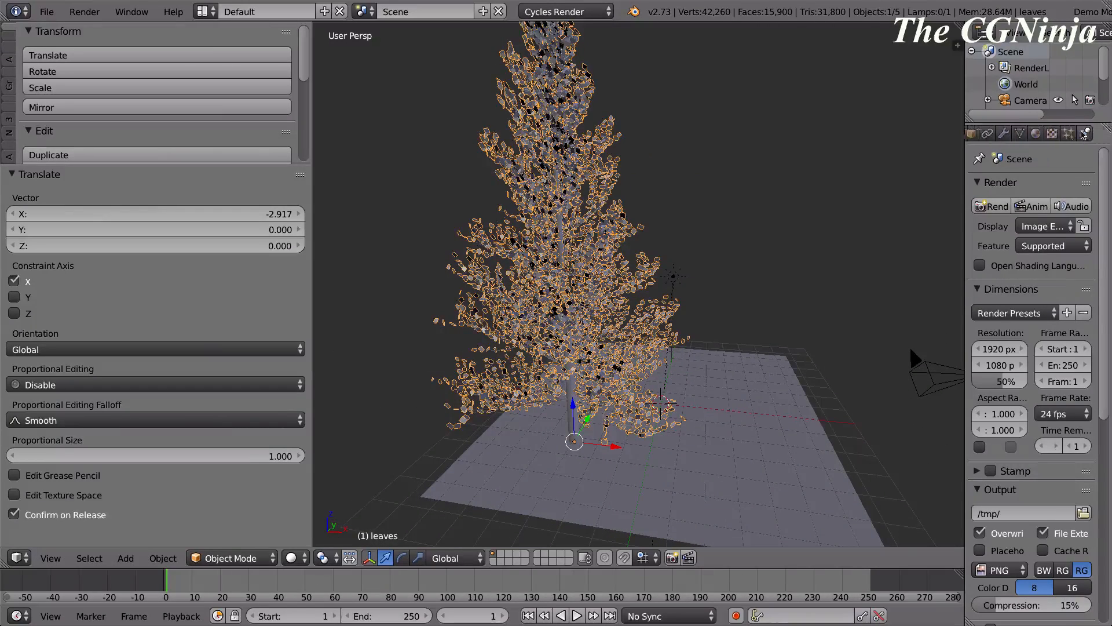
pyautogui.click(1024, 134)
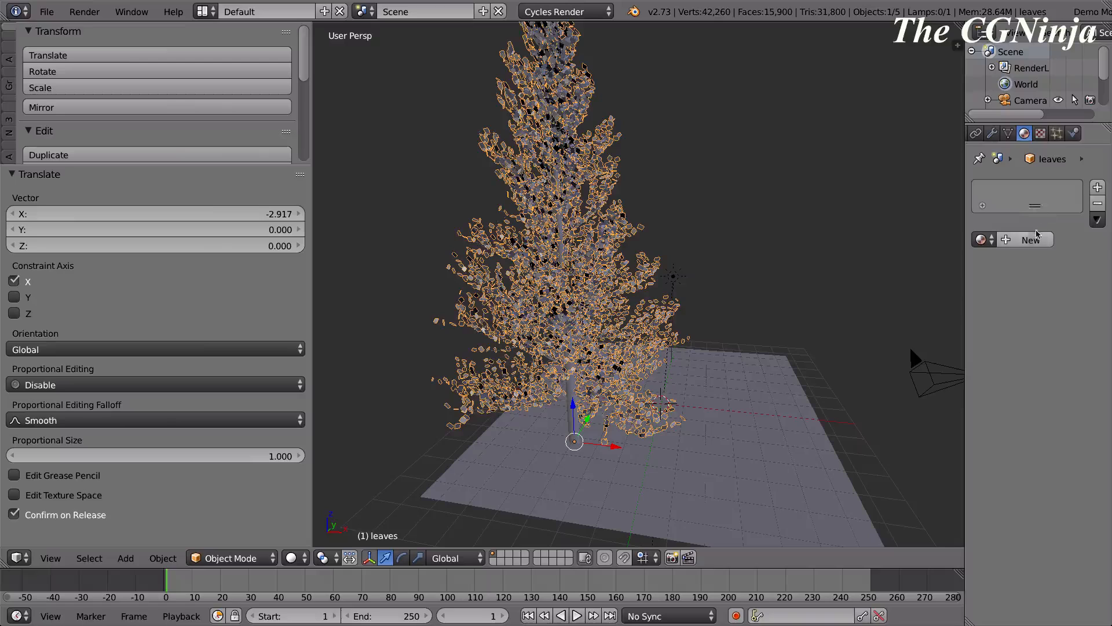
pyautogui.click(1031, 240)
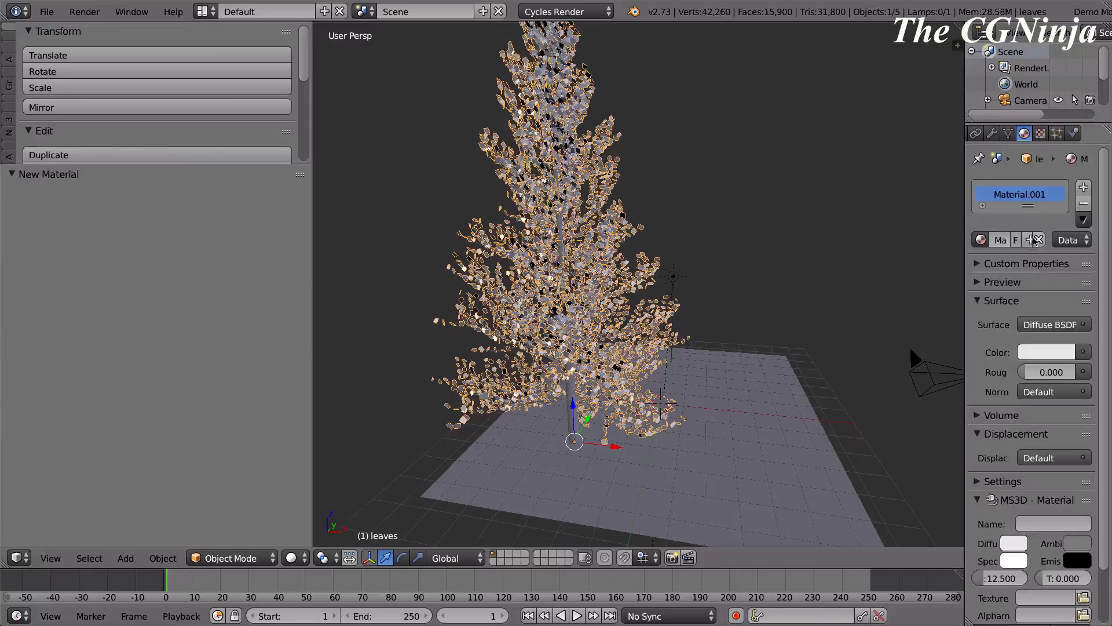
# Widen the properties editor and show the preview of the leaves material.
pyautogui.moveTo(966, 215); pyautogui.dragTo(784, 207)
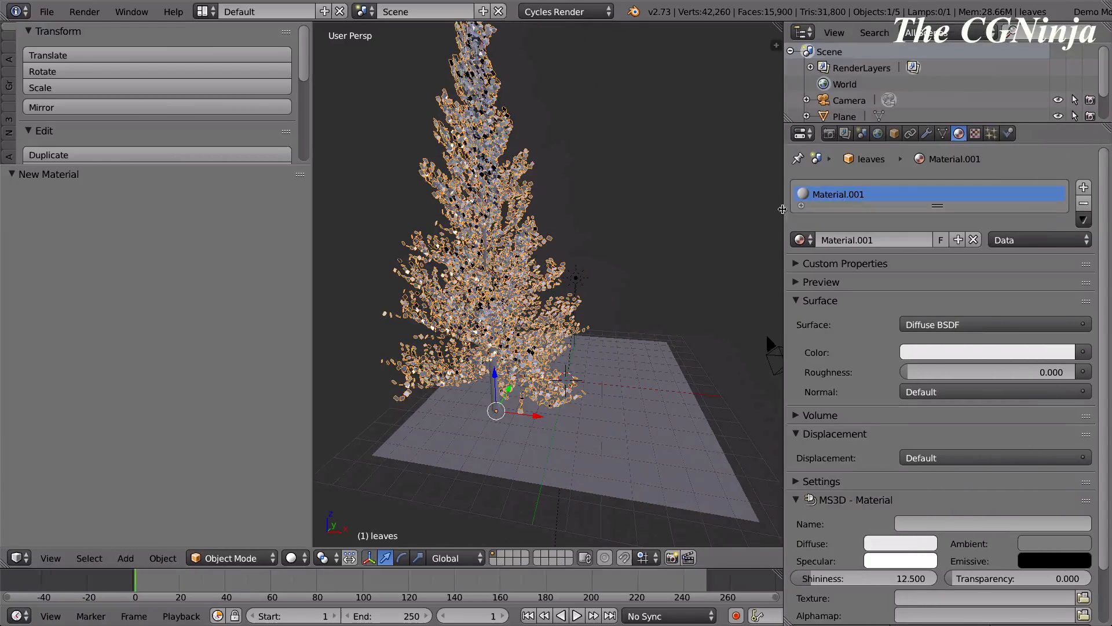
pyautogui.click(822, 282)
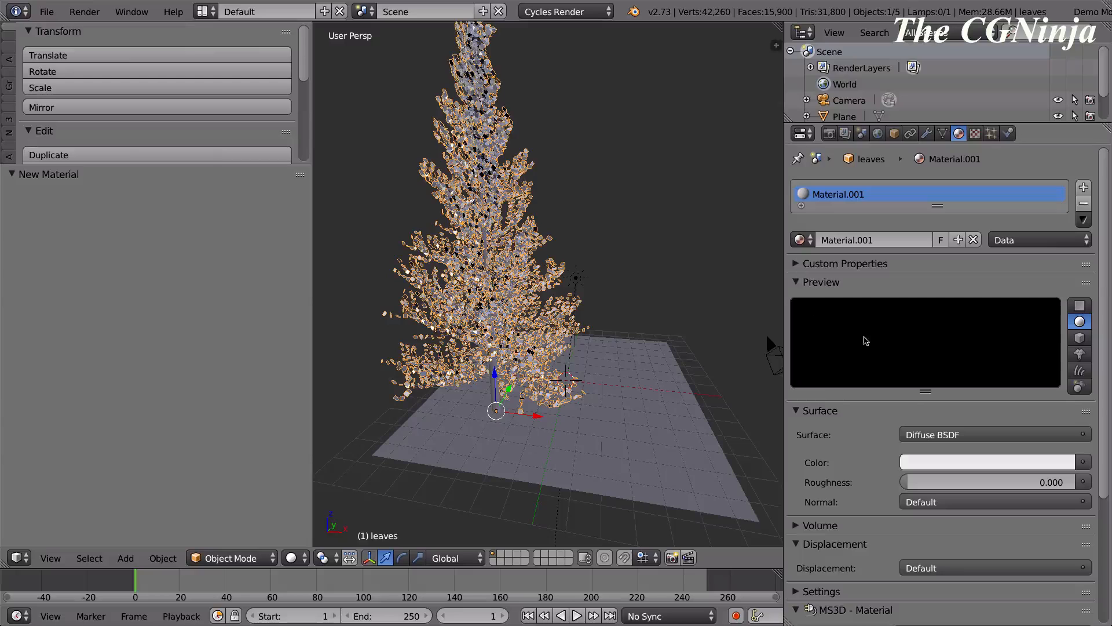
pyautogui.scroll(-4, 969, 442)
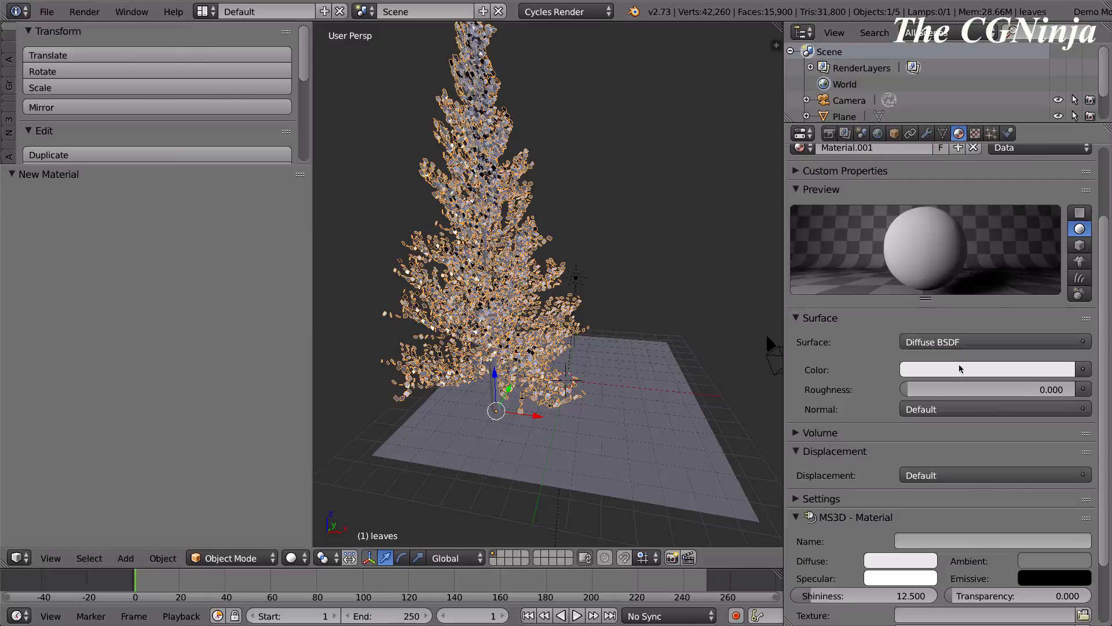
# Change the leaves material's surface from Diffuse BSDF to Mix Shader.
pyautogui.click(955, 342)
pyautogui.scroll(15, 940, 295)
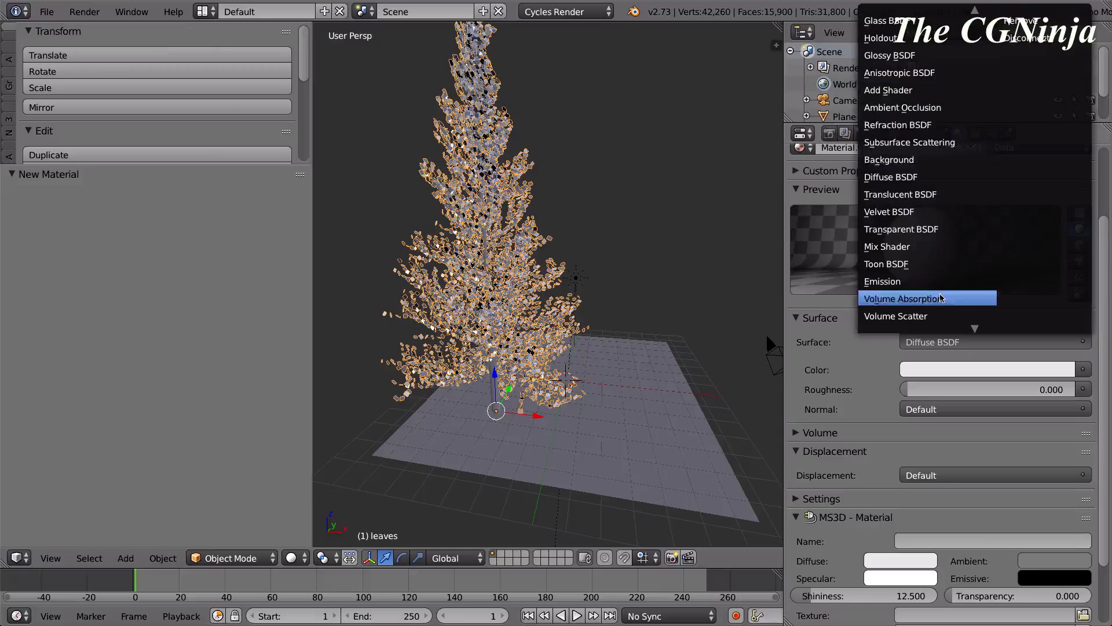
pyautogui.scroll(-15, 939, 293)
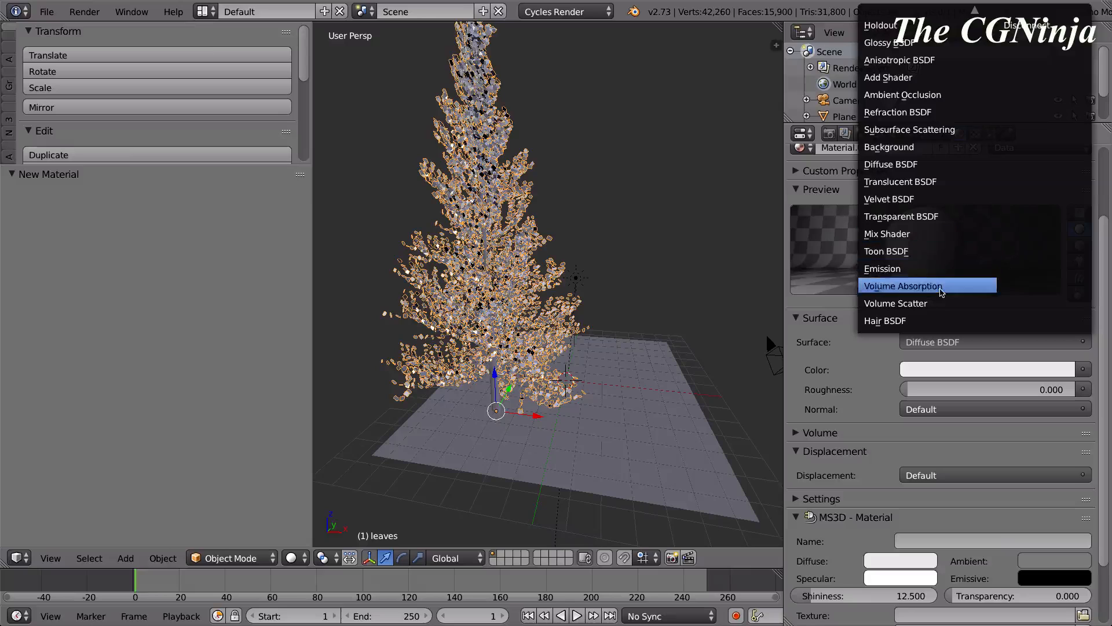
pyautogui.scroll(15, 939, 292)
pyautogui.scroll(-1, 940, 292)
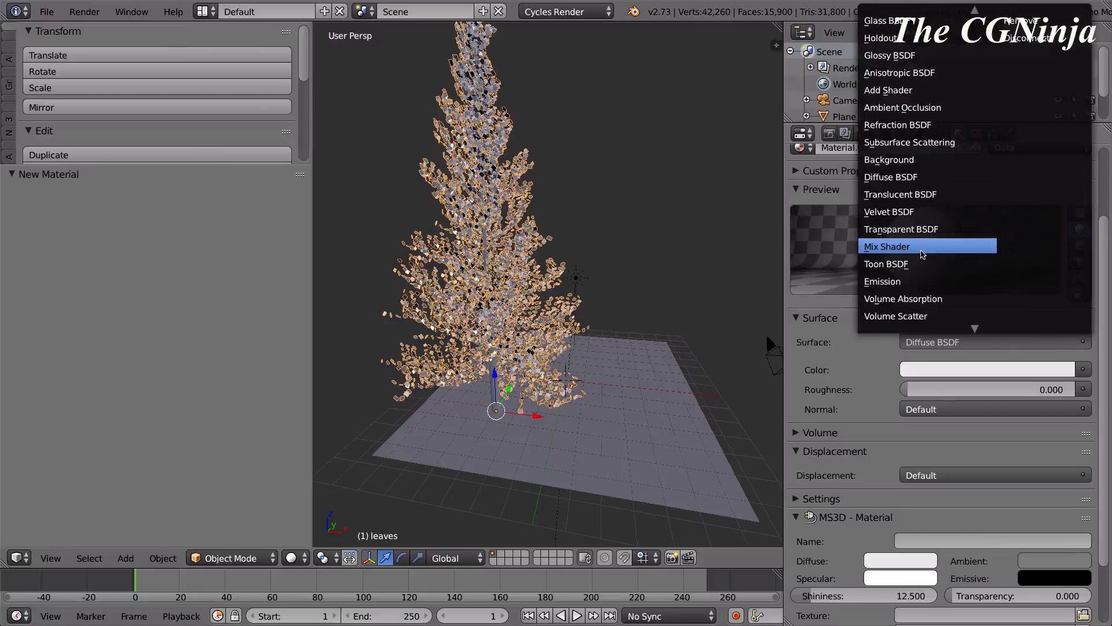
pyautogui.click(921, 248)
# Assign Glossy BSDF as the first shader of the mix and Diffuse BSDF as the second.
pyautogui.click(955, 388)
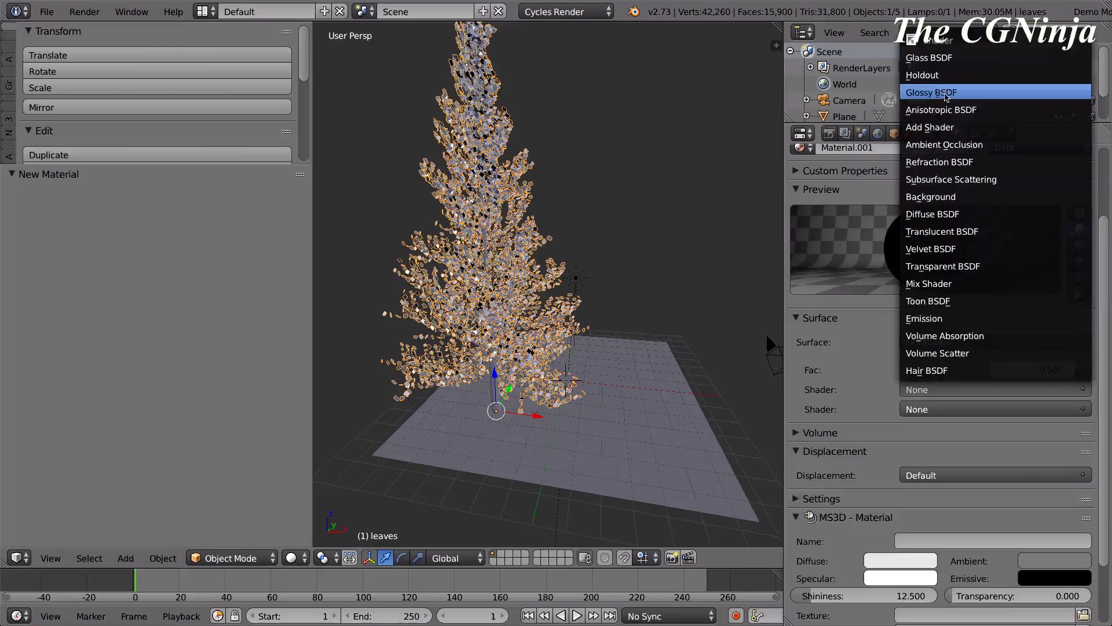
pyautogui.click(946, 93)
pyautogui.click(941, 487)
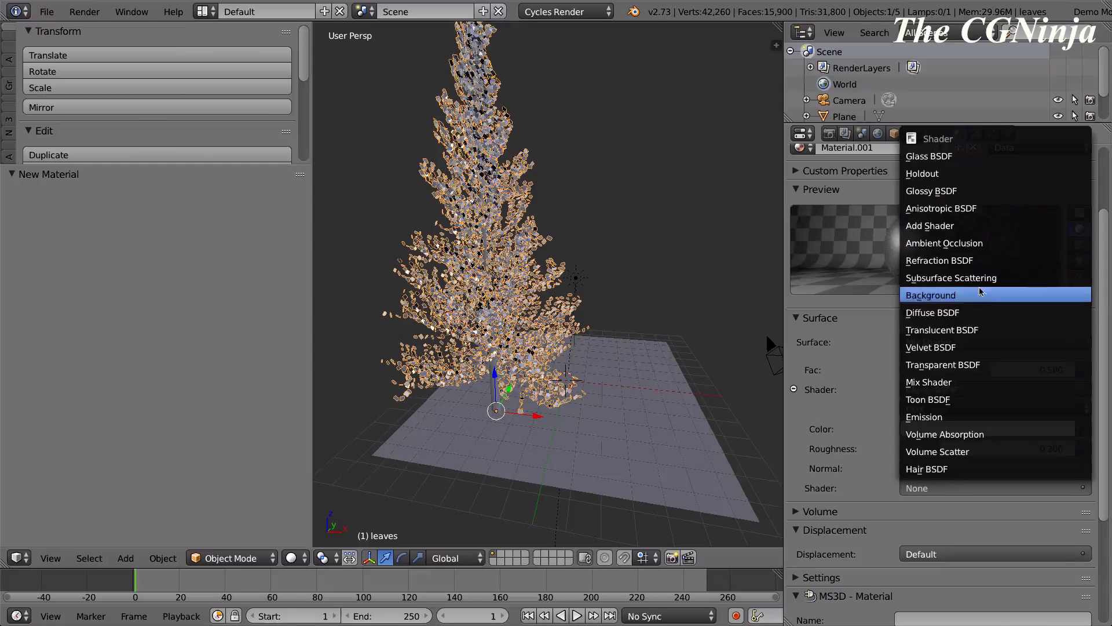
pyautogui.click(981, 312)
# Brighten the Diffuse and Glossy colors of the leaves material to full white.
pyautogui.click(966, 508)
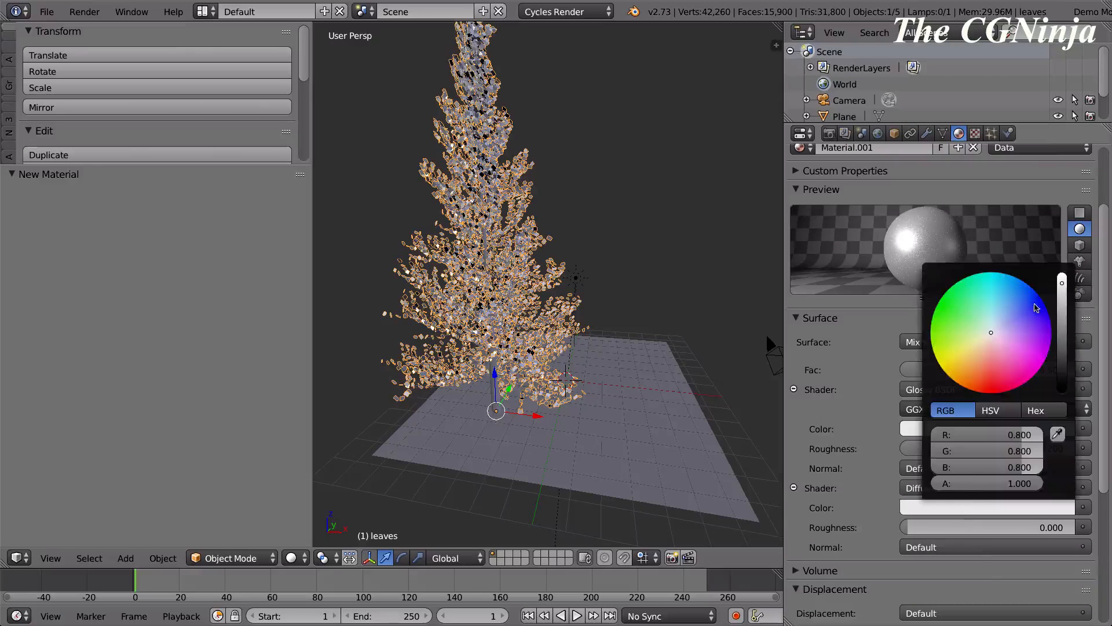
pyautogui.moveTo(1061, 287); pyautogui.dragTo(1071, 189)
pyautogui.click(927, 428)
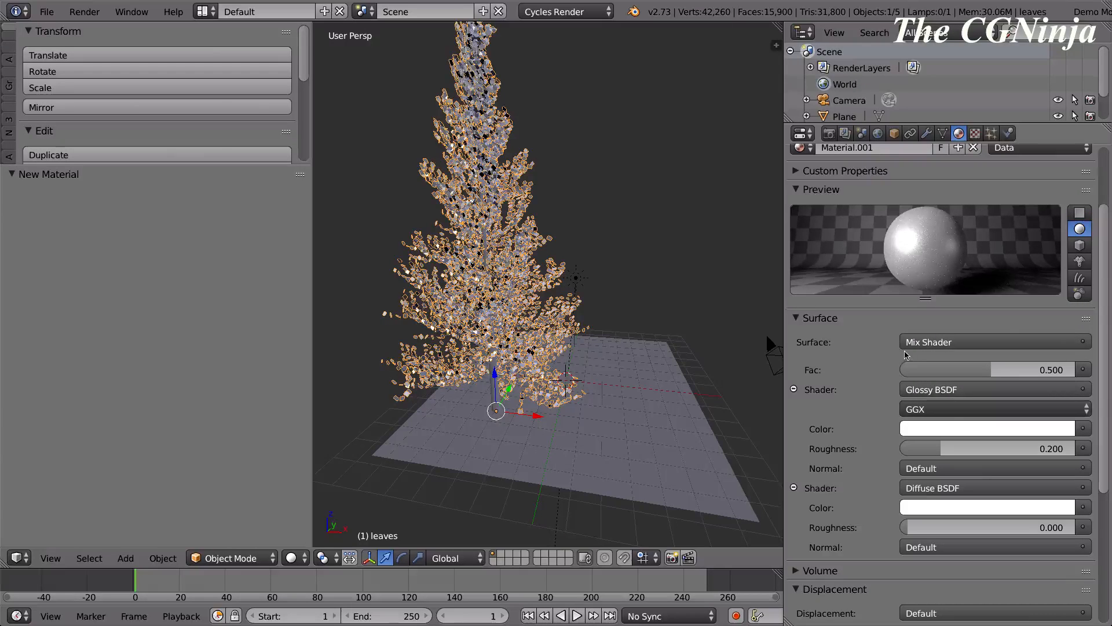
# Set the Glossy roughness to 0.128 and the mix factor to 0.883 in the leaves material.
pyautogui.moveTo(940, 448); pyautogui.dragTo(926, 449)
pyautogui.moveTo(985, 370); pyautogui.dragTo(1039, 372)
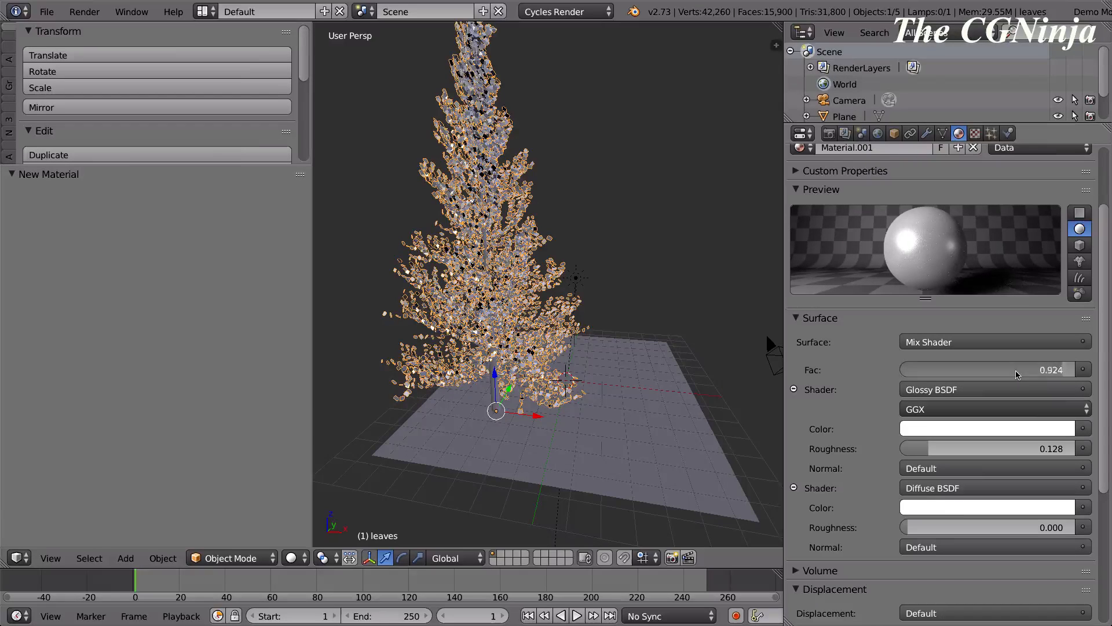
pyautogui.moveTo(1054, 369); pyautogui.dragTo(1049, 369)
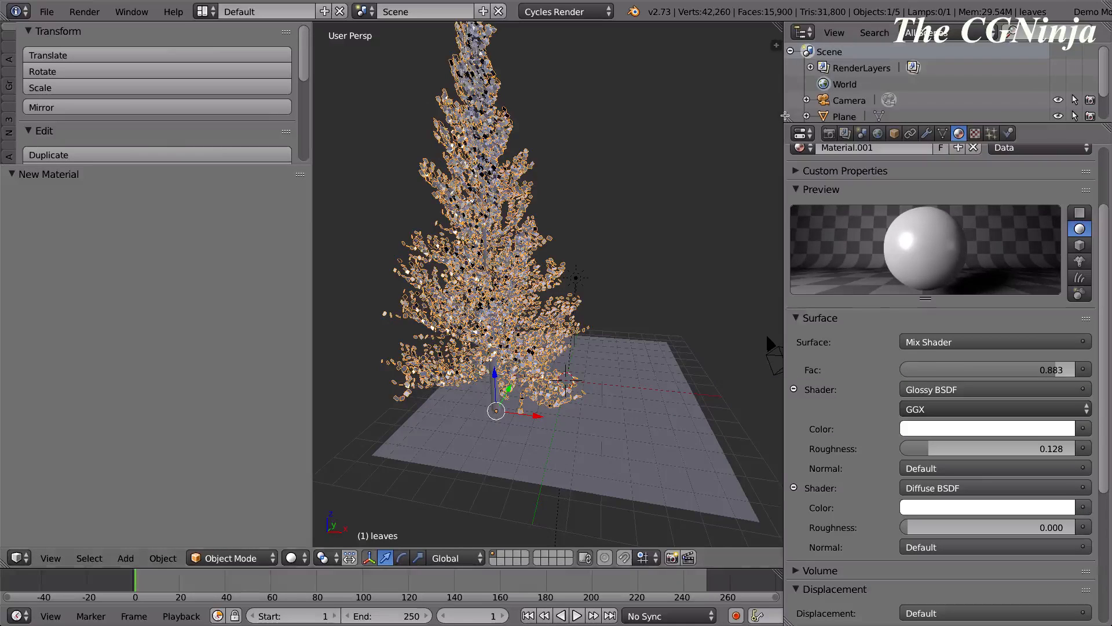
# Narrow the properties editor, clear the selection and reselect the leaves object.
pyautogui.moveTo(783, 106); pyautogui.dragTo(862, 106)
pyautogui.press('a')
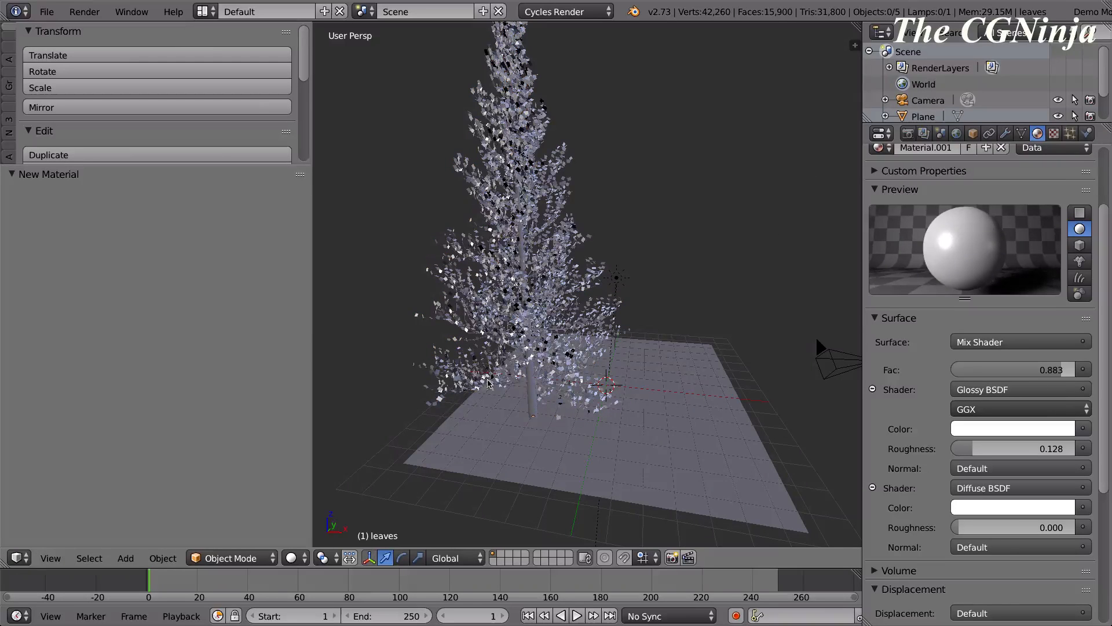
pyautogui.rightClick(535, 393)
pyautogui.click(533, 389)
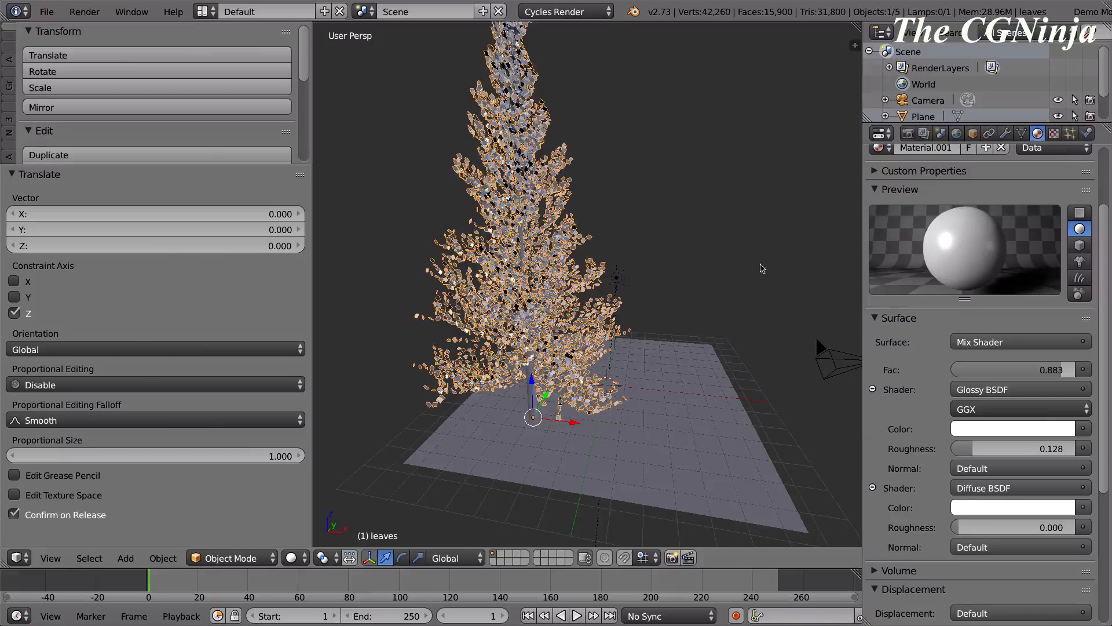
# Select the tree object with the trunk and branches and give it a new material.
pyautogui.moveTo(763, 268); pyautogui.dragTo(820, 233, button='middle')
pyautogui.rightClick(598, 352)
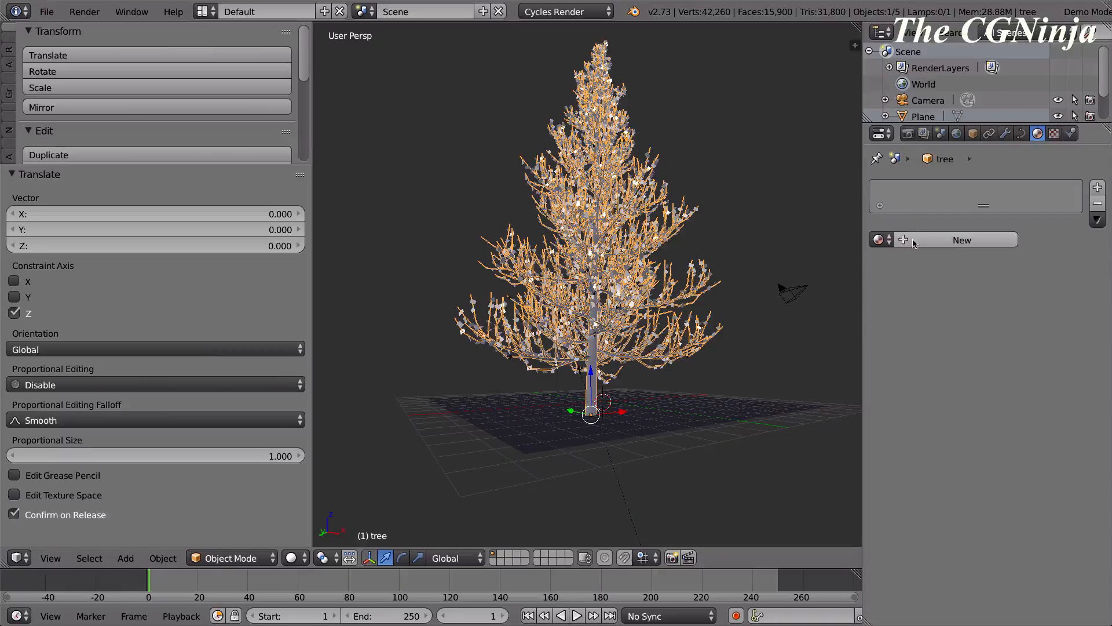
pyautogui.click(913, 243)
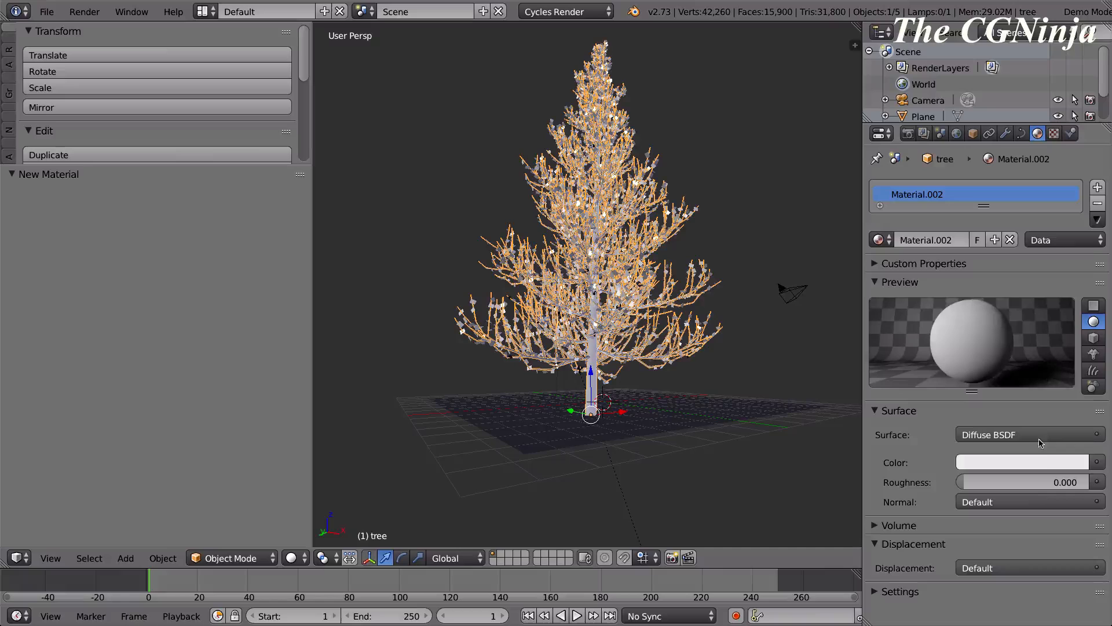
# Change the new material's Diffuse color to a nearly black red.
pyautogui.click(1037, 464)
pyautogui.moveTo(1000, 340); pyautogui.dragTo(985, 345)
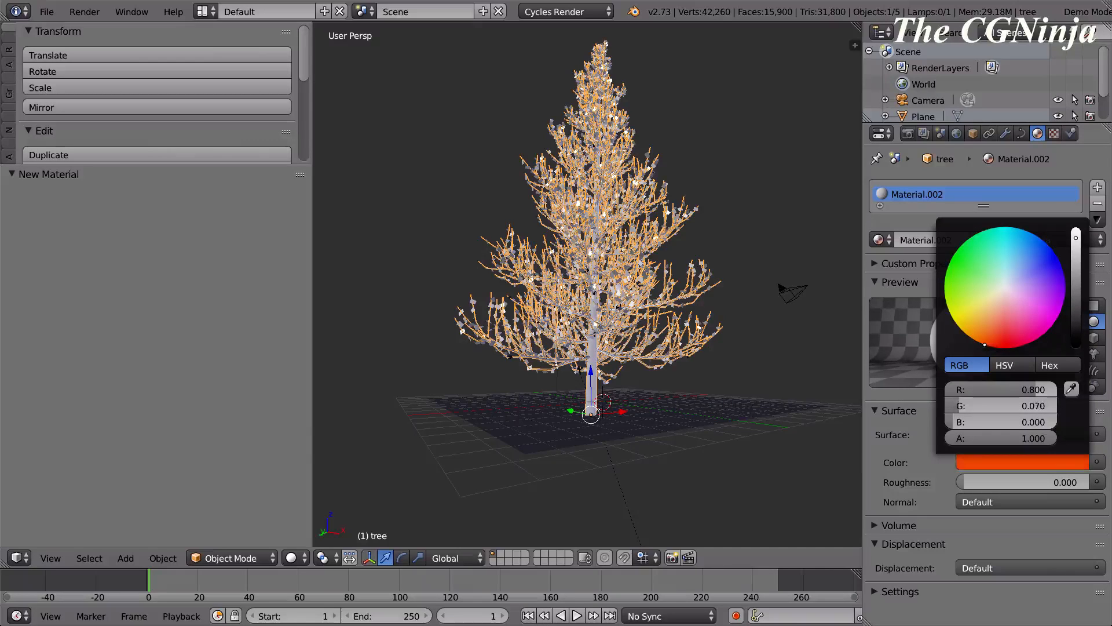
pyautogui.moveTo(1074, 316); pyautogui.dragTo(1076, 342)
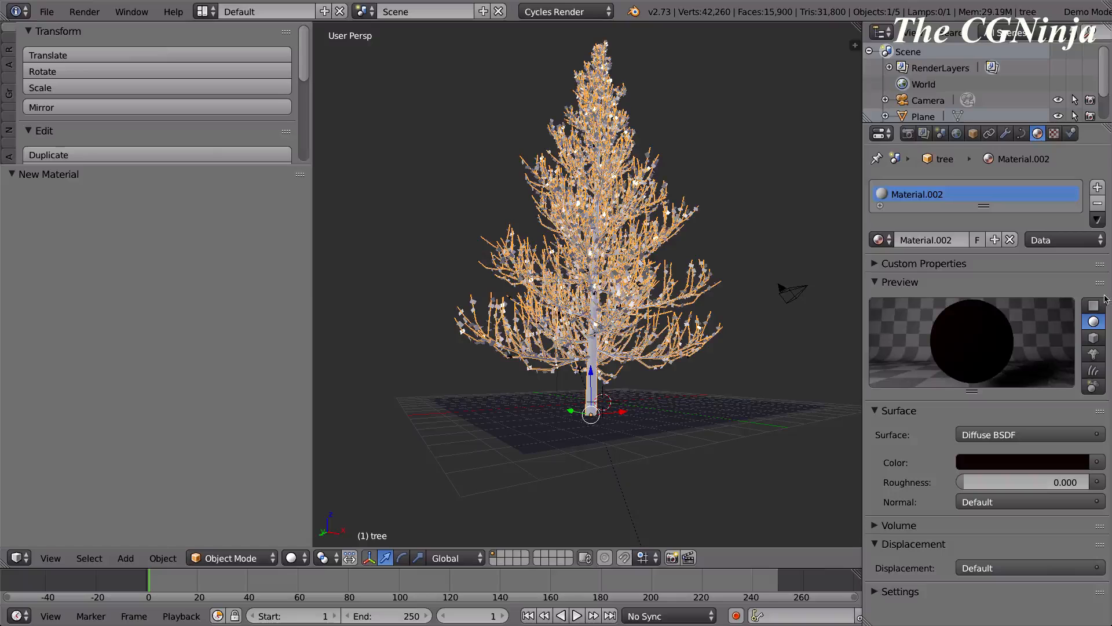
# Change the tree material's surface to a Mix Shader with Diffuse BSDF first and Glossy BSDF second.
pyautogui.click(1040, 434)
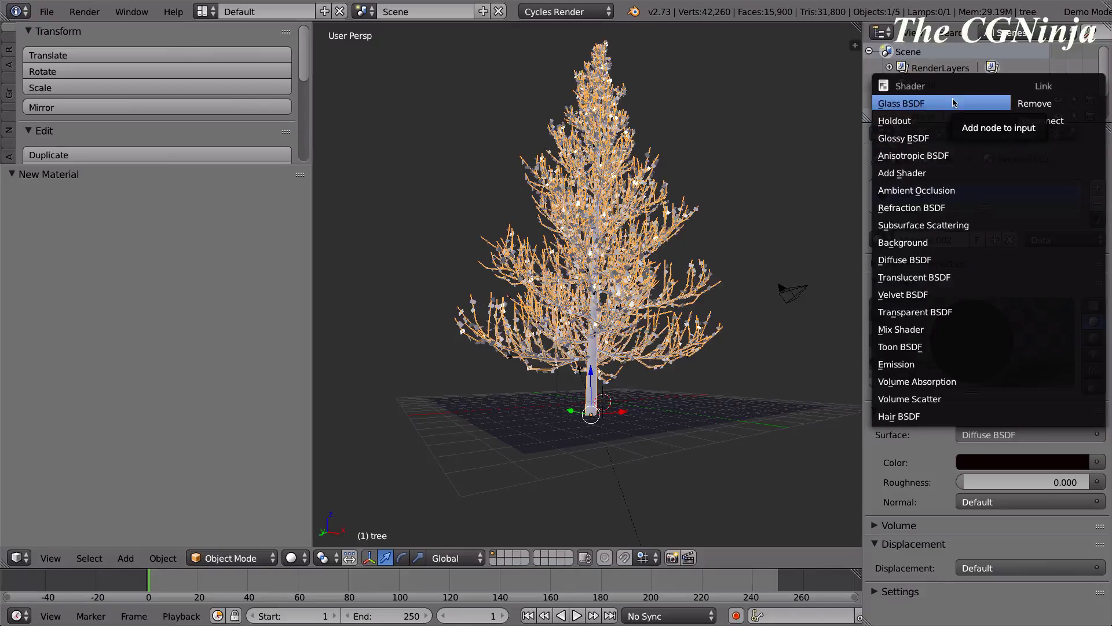
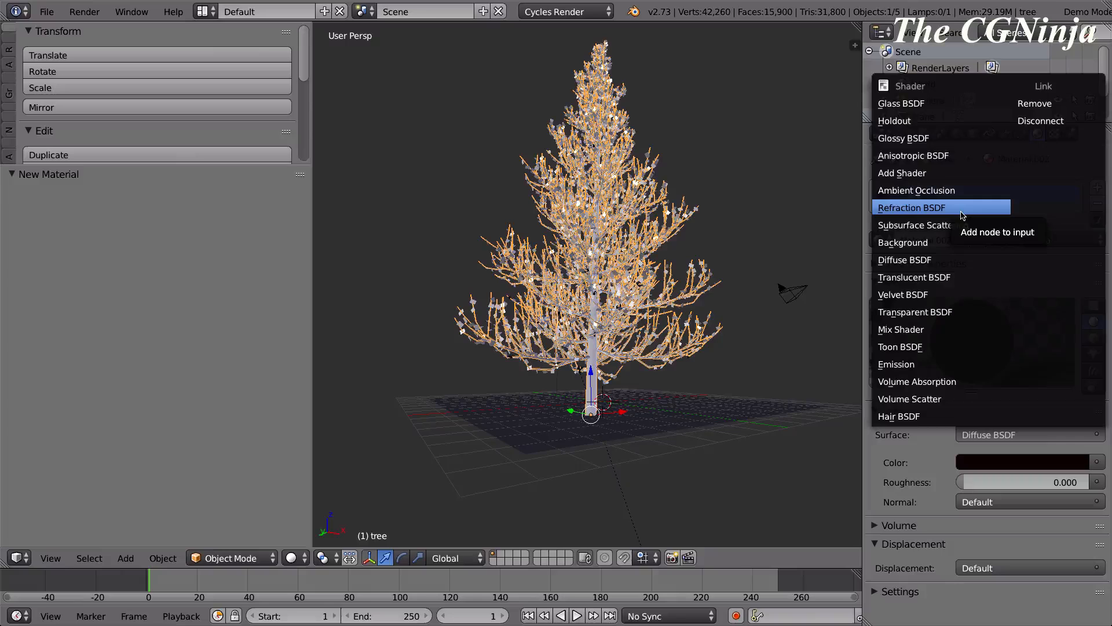
pyautogui.click(910, 329)
pyautogui.click(1019, 482)
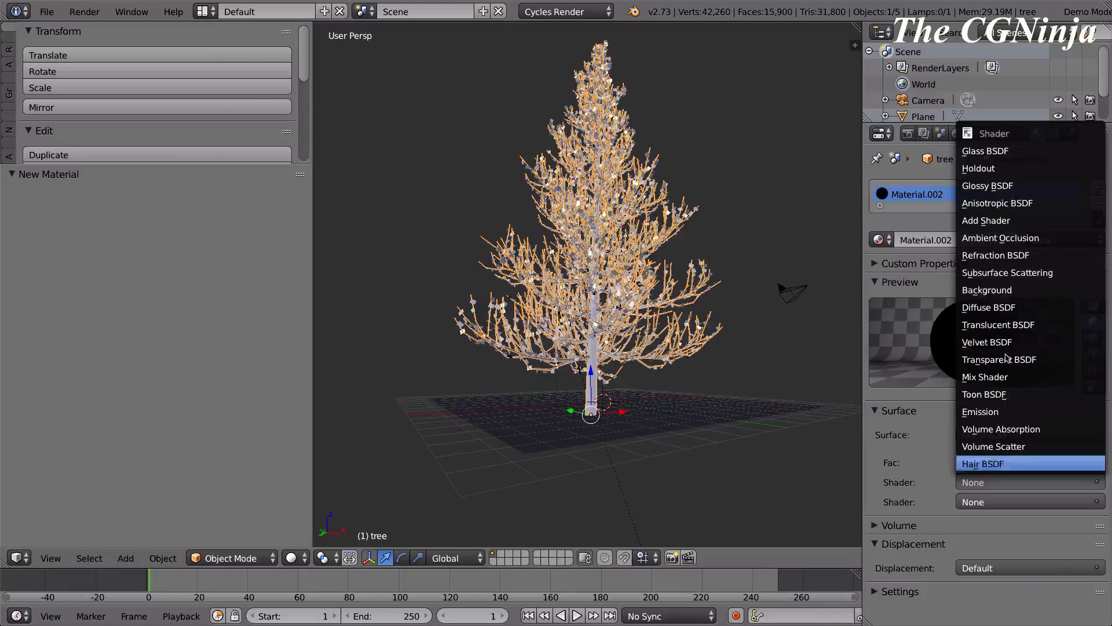
pyautogui.click(987, 307)
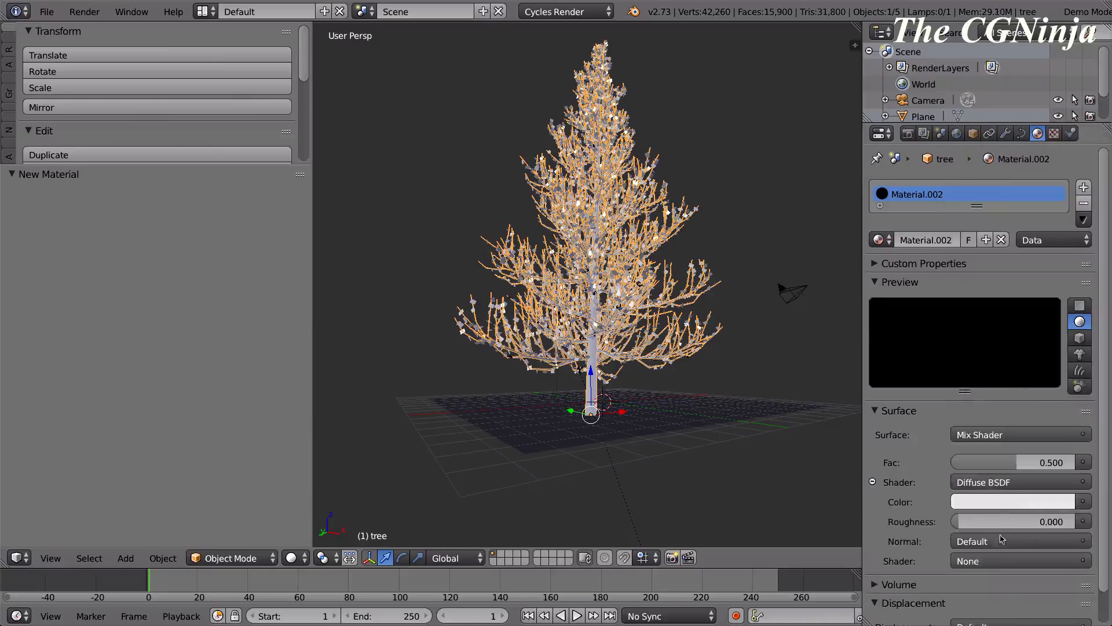
pyautogui.click(997, 565)
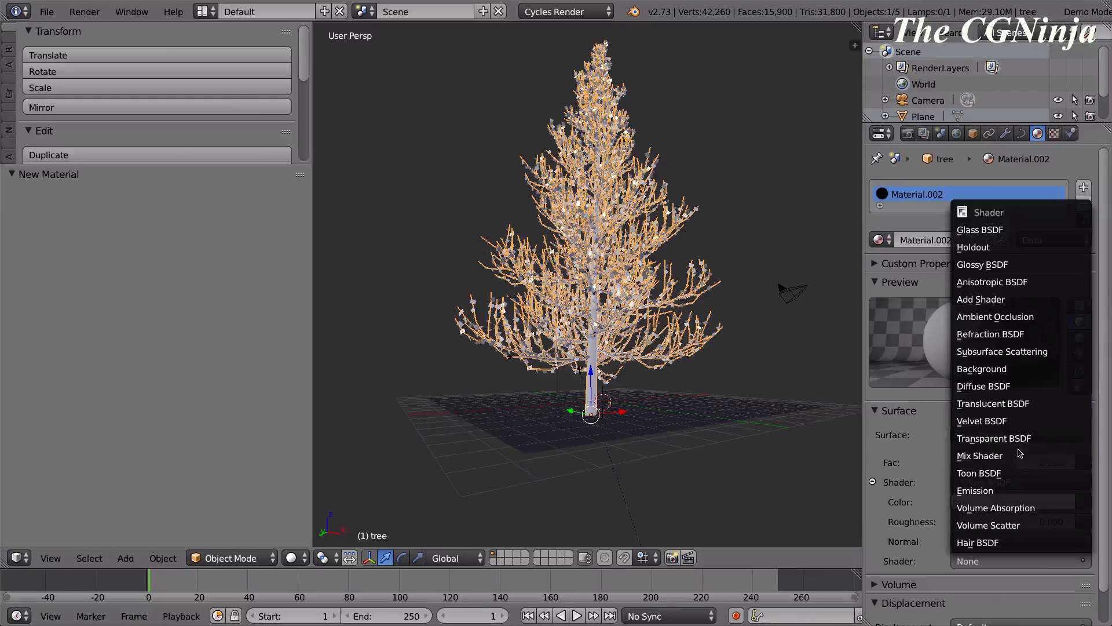
pyautogui.click(1008, 265)
# Set the Diffuse color of the tree material to a very dark reddish brown, about R 0.025, G 0.007, B 0.004.
pyautogui.scroll(-2, 1005, 406)
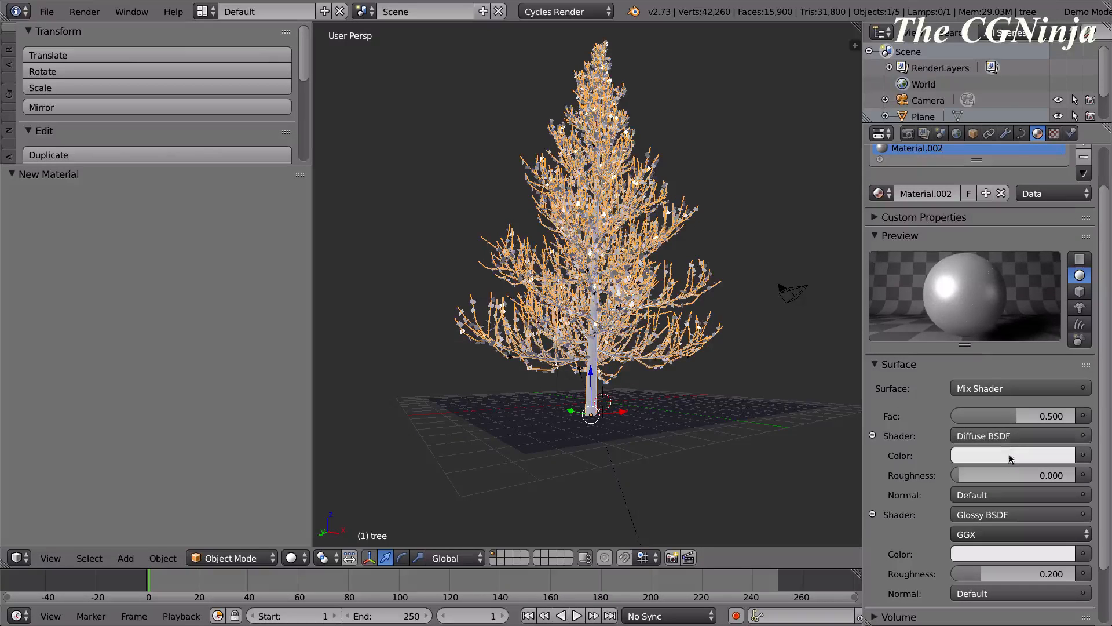
pyautogui.click(1013, 457)
pyautogui.click(1062, 322)
pyautogui.click(985, 324)
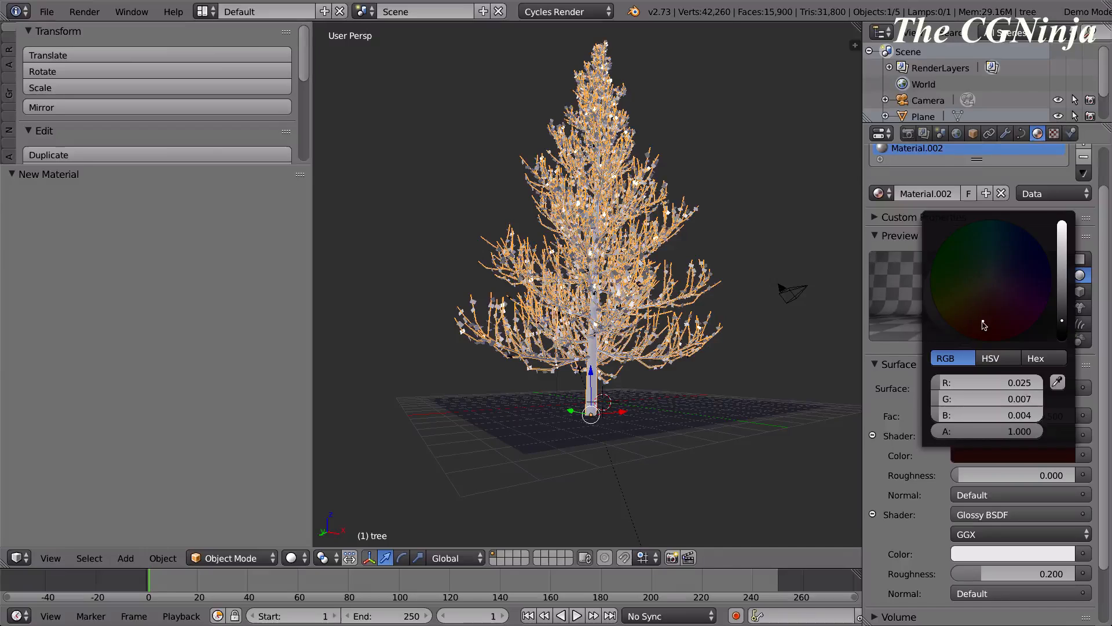
# Set the Glossy color of the tree material to a dark reddish brown, about R 0.062, G 0.017, B 0.012.
pyautogui.scroll(-3, 895, 407)
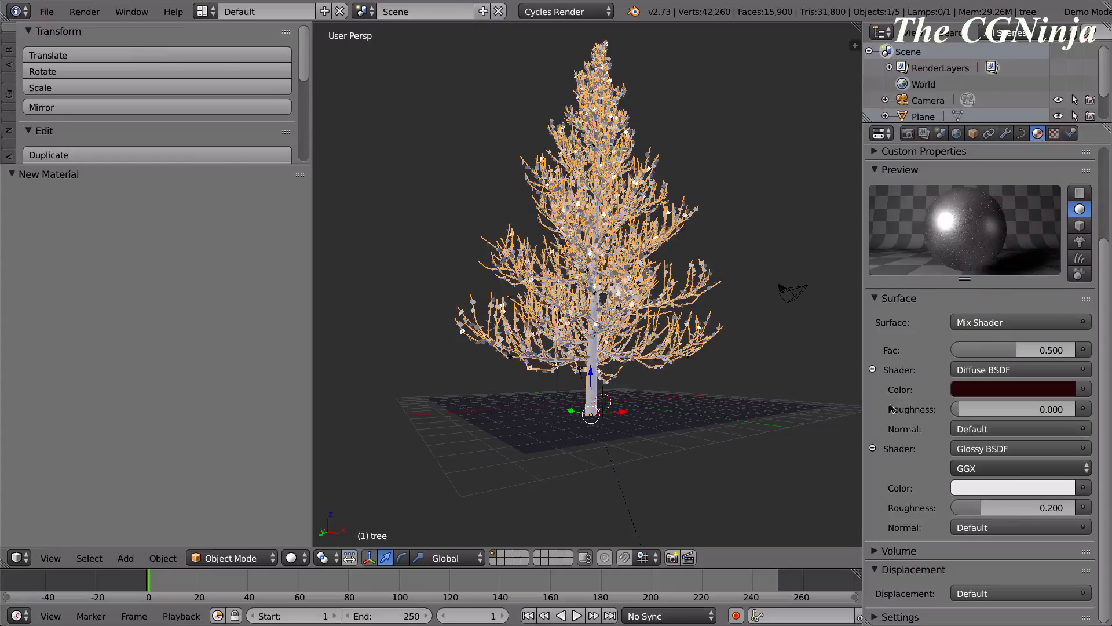
pyautogui.click(984, 492)
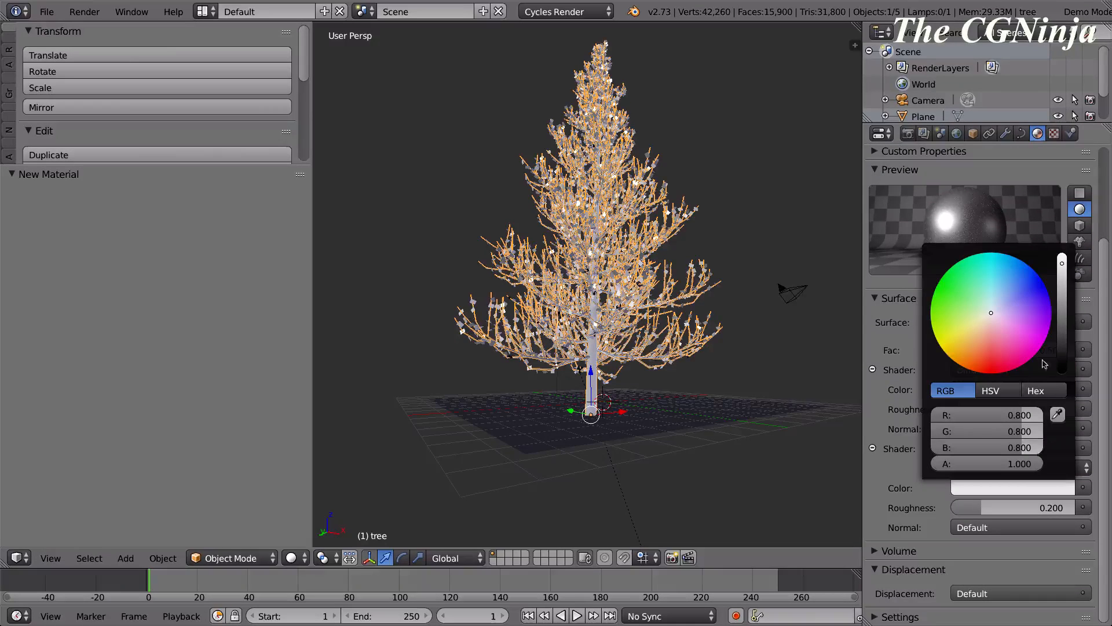
pyautogui.click(1065, 341)
pyautogui.click(986, 348)
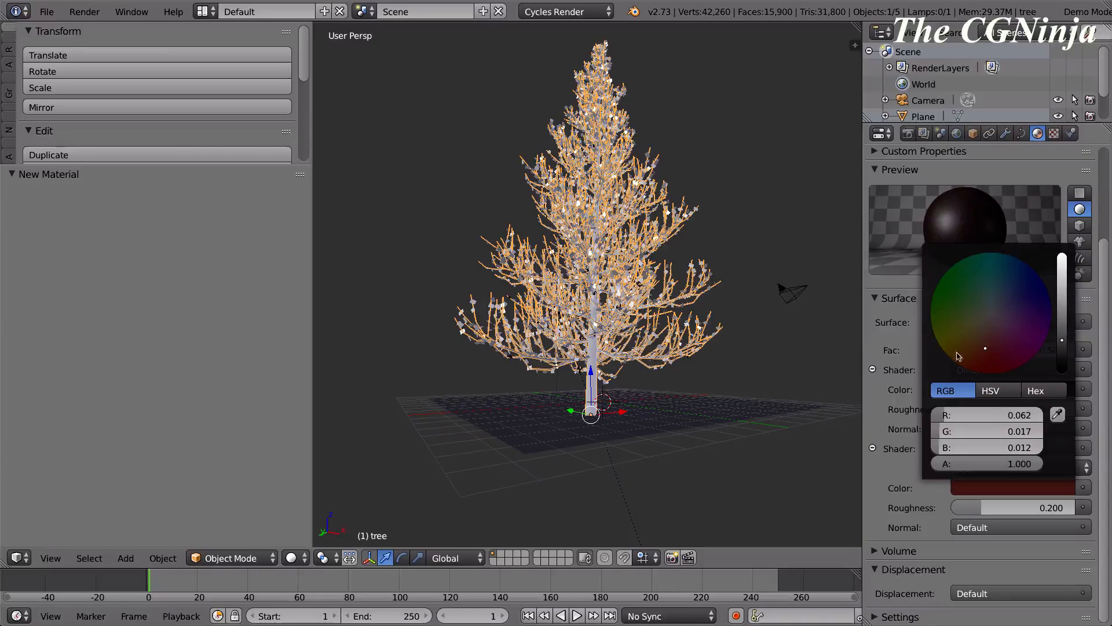
# Set the tree material's Glossy roughness to 0.064 and mix factor to 0.317, and clear the selection.
pyautogui.moveTo(981, 512)
pyautogui.mouseDown()
pyautogui.moveTo(951, 512)
pyautogui.moveTo(979, 507)
pyautogui.mouseUp()
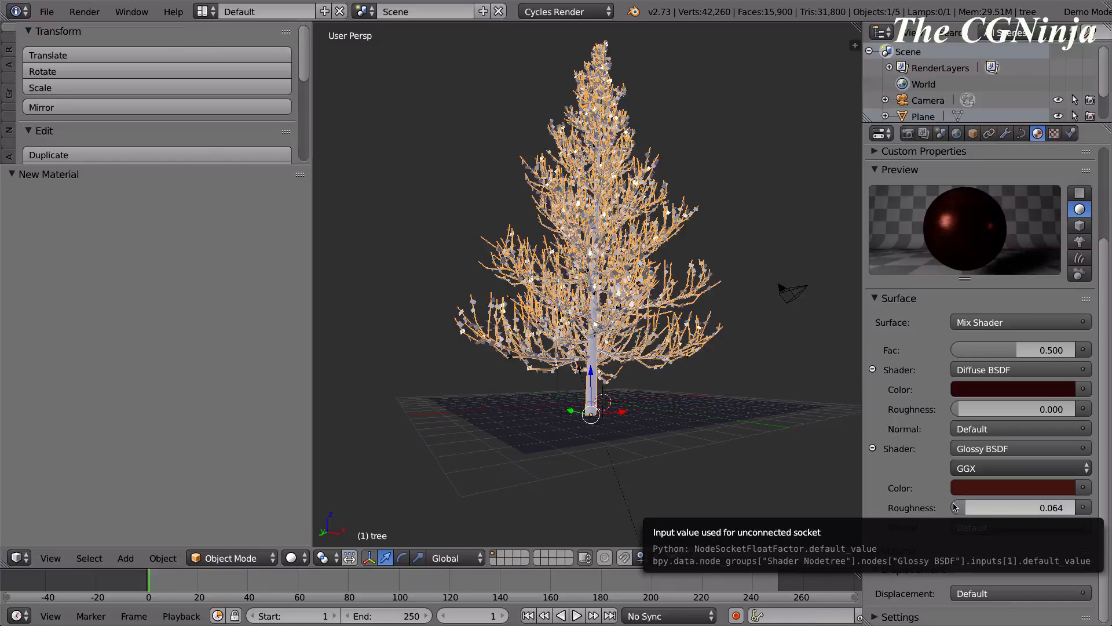
pyautogui.moveTo(1020, 356); pyautogui.dragTo(990, 356)
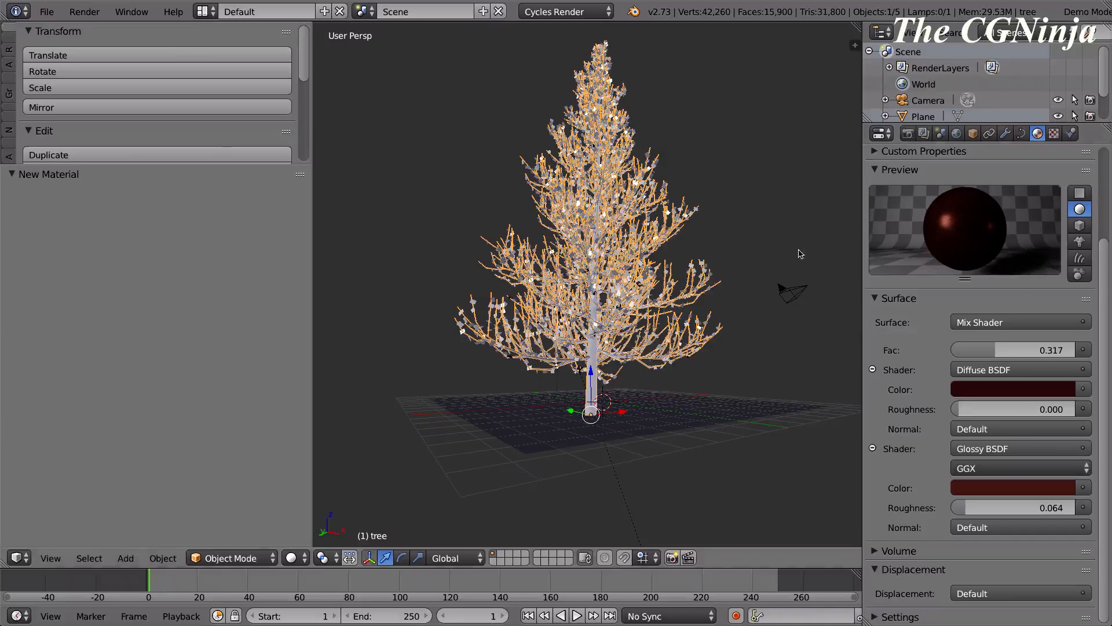
pyautogui.press('a')
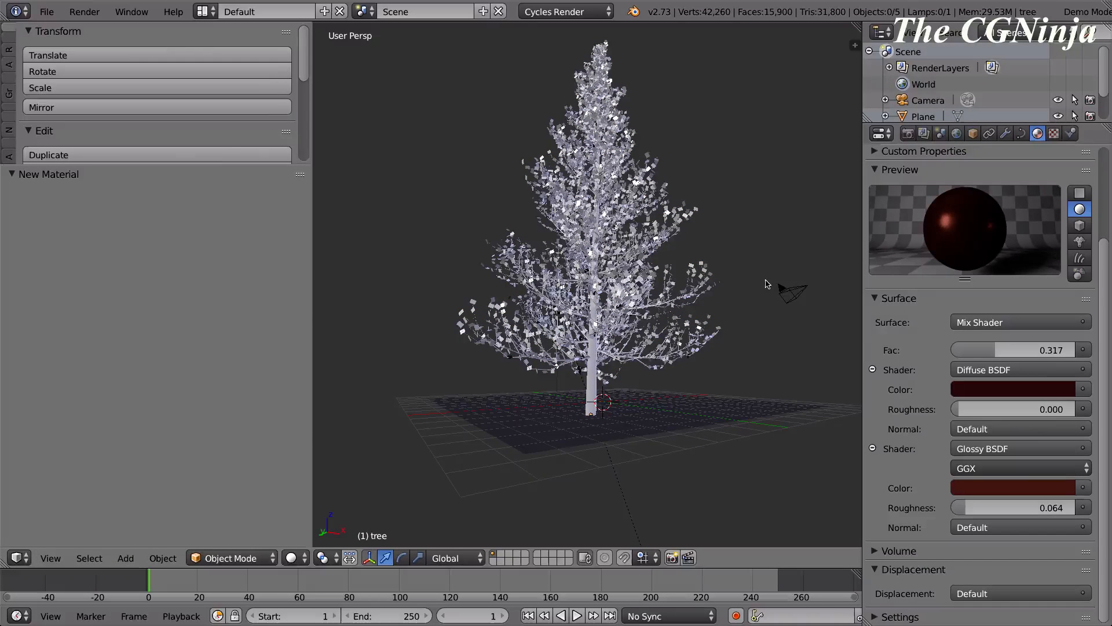
# Preview the tree materials in Rendered viewport shading from another angle, and return to Solid shading.
pyautogui.click(295, 558)
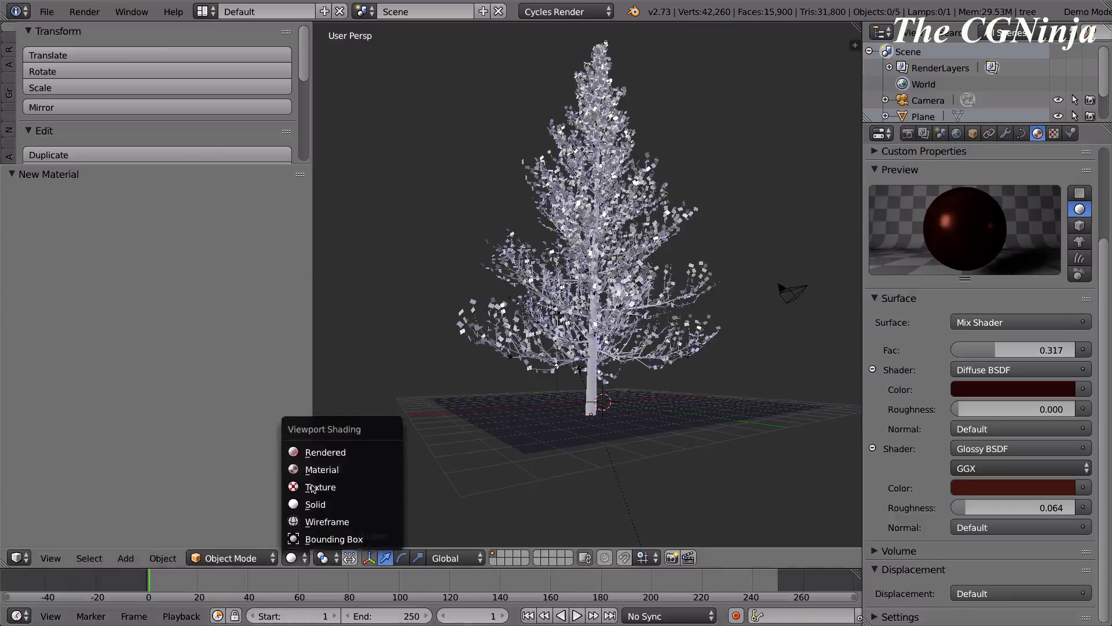
pyautogui.click(316, 453)
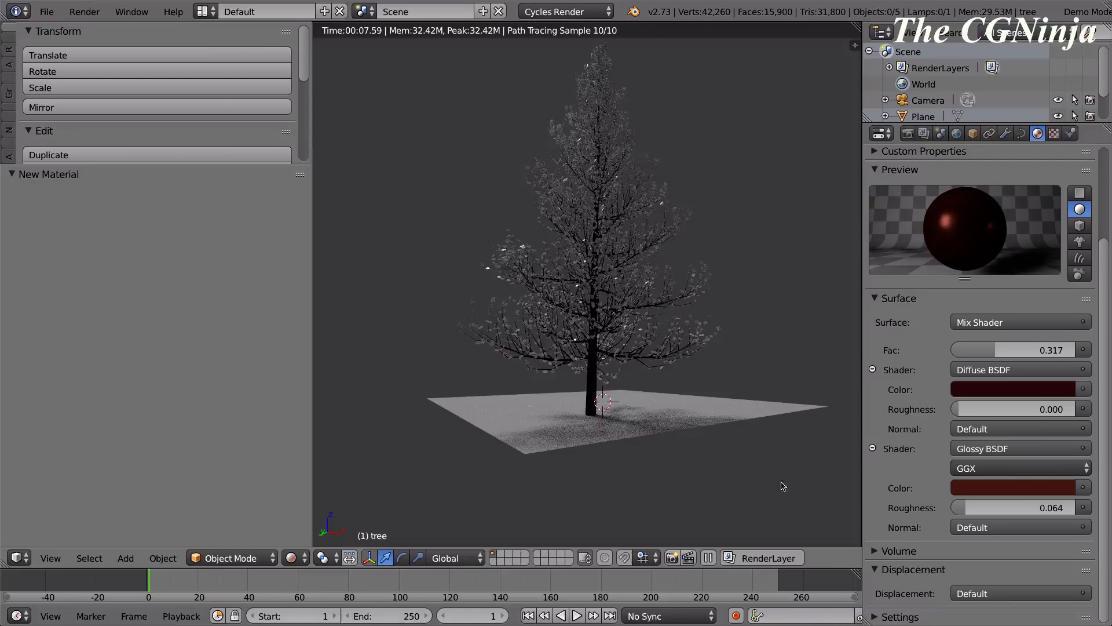
pyautogui.moveTo(804, 463); pyautogui.dragTo(572, 397, button='middle')
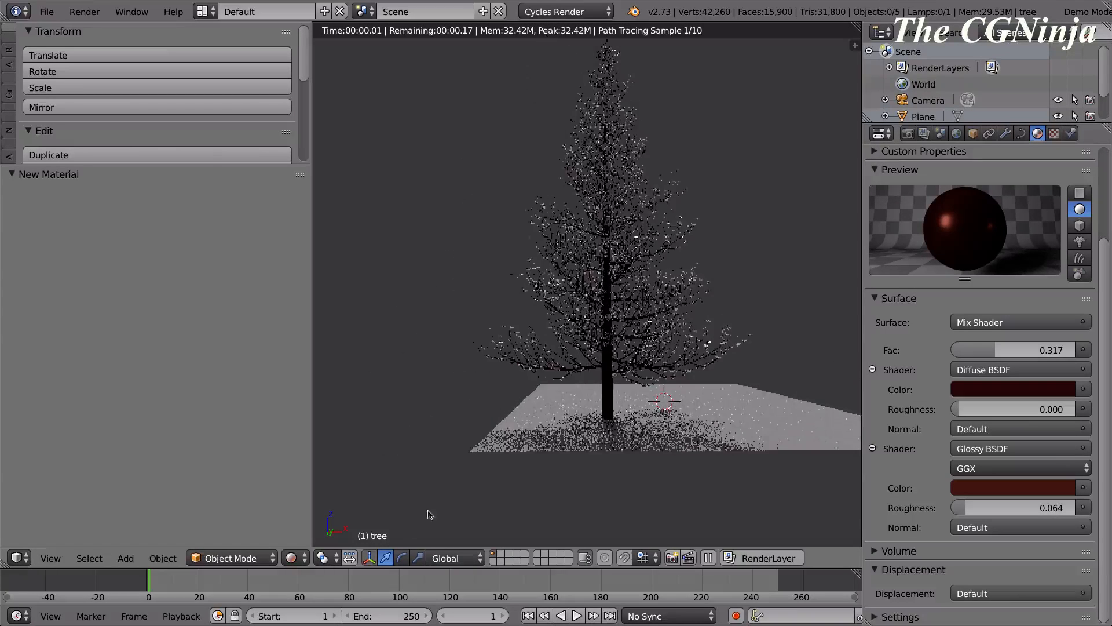
pyautogui.click(304, 557)
pyautogui.click(301, 504)
pyautogui.rightClick(602, 391)
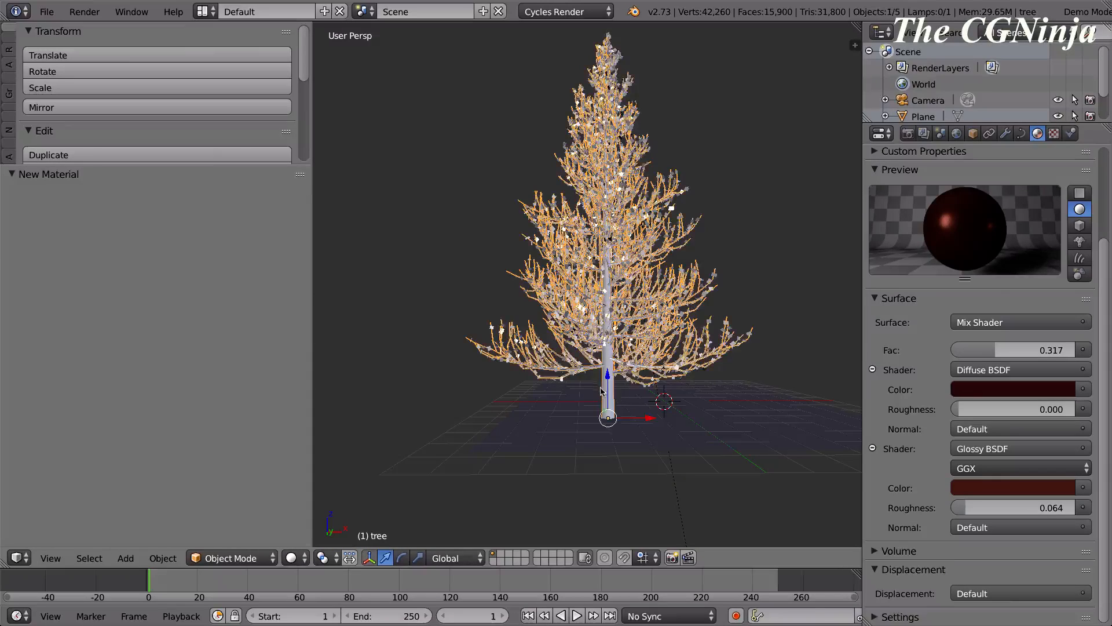
pyautogui.rightClick(718, 276)
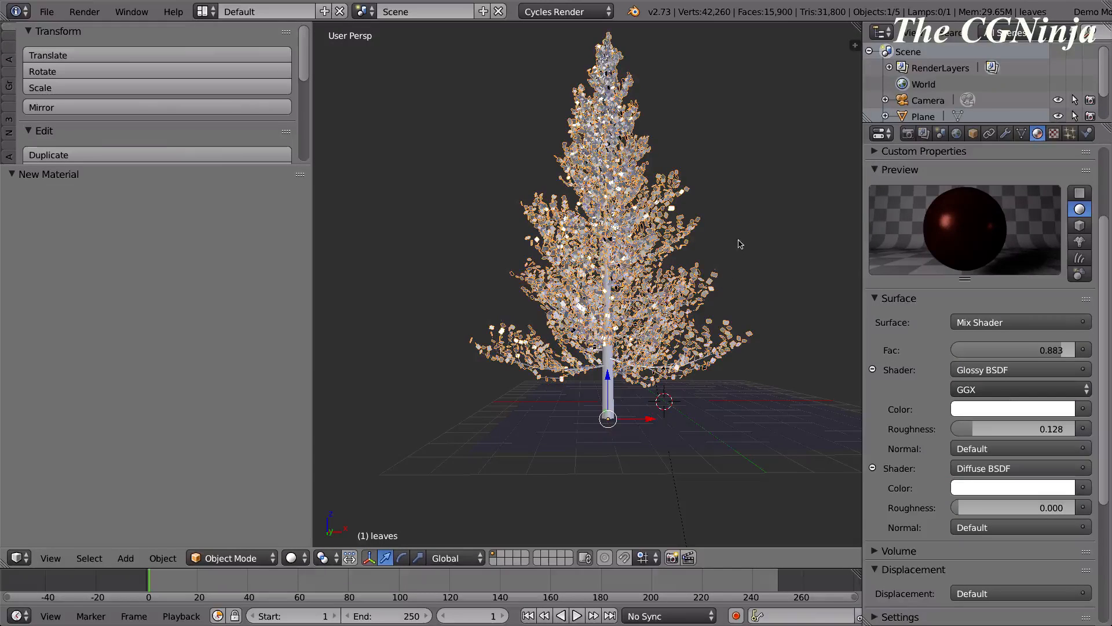
pyautogui.moveTo(738, 244); pyautogui.dragTo(742, 279, button='middle')
pyautogui.press('a')
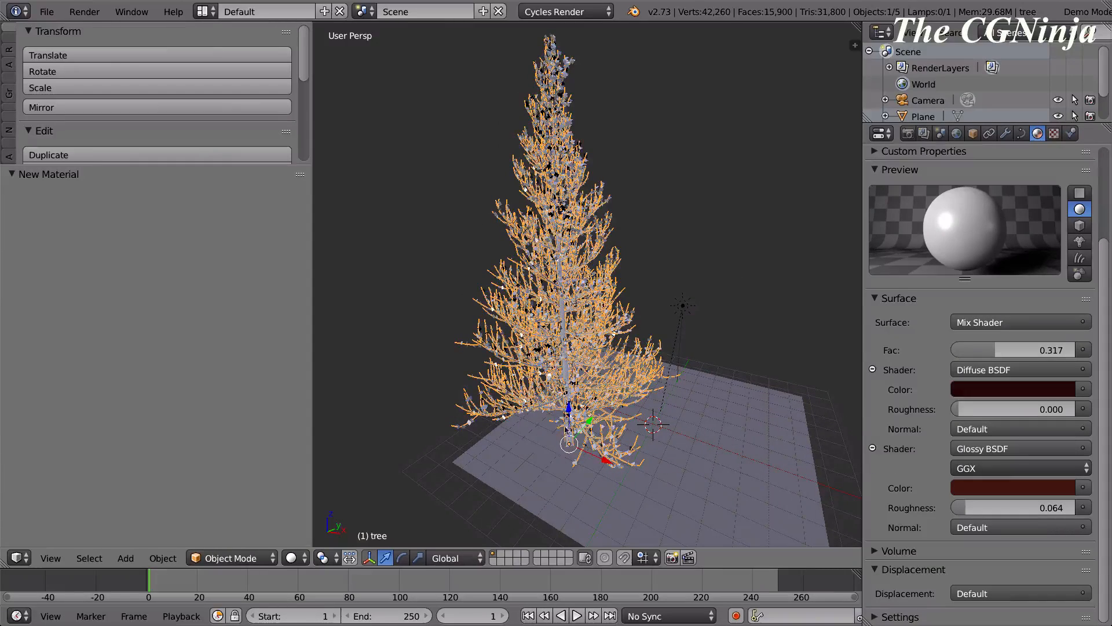
pyautogui.press('a')
pyautogui.rightClick(636, 449)
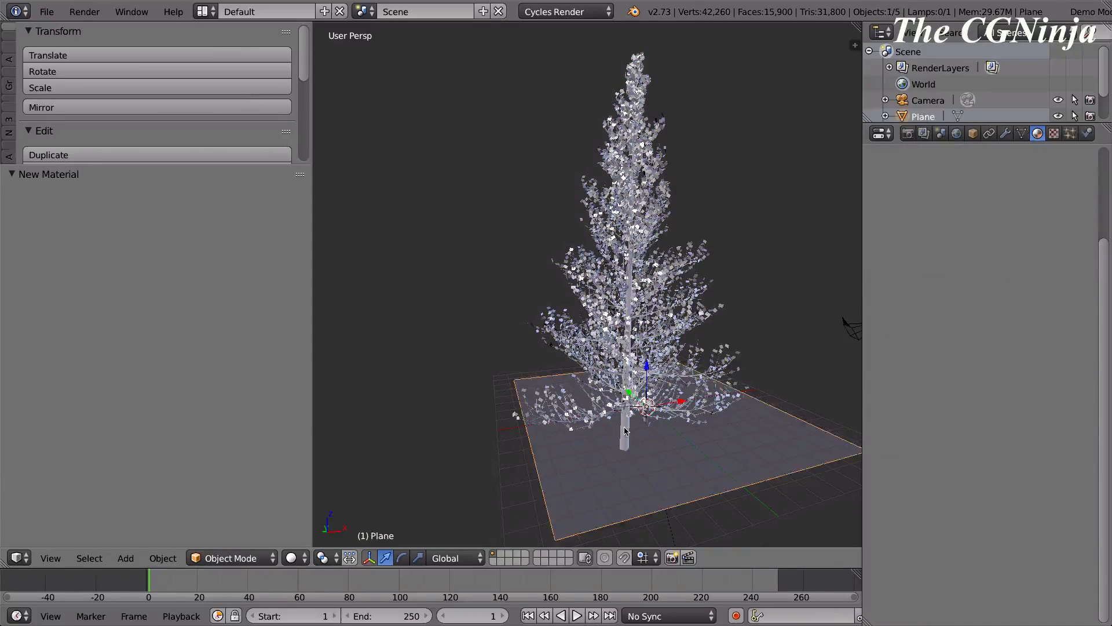
pyautogui.rightClick(629, 427)
# Select the leaves and tree objects together, duplicate them and move the copy about 4.938 along the Y axis.
pyautogui.rightClick(690, 255)
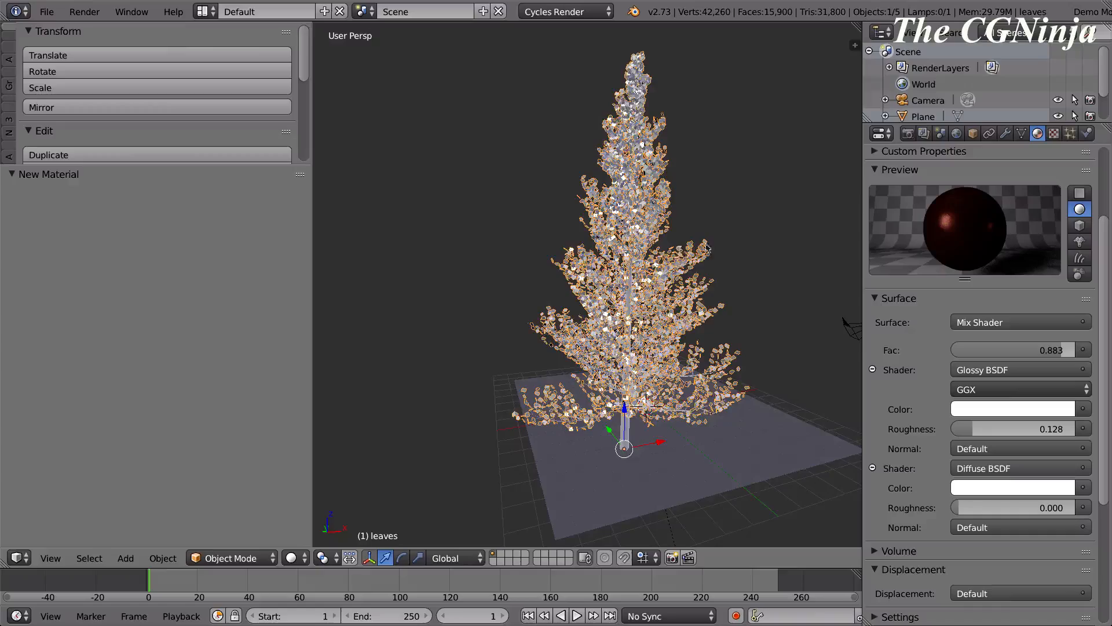
pyautogui.moveTo(706, 249); pyautogui.dragTo(725, 206, button='middle')
pyautogui.keyDown('shift'); pyautogui.rightClick(586, 392); pyautogui.keyUp('shift')
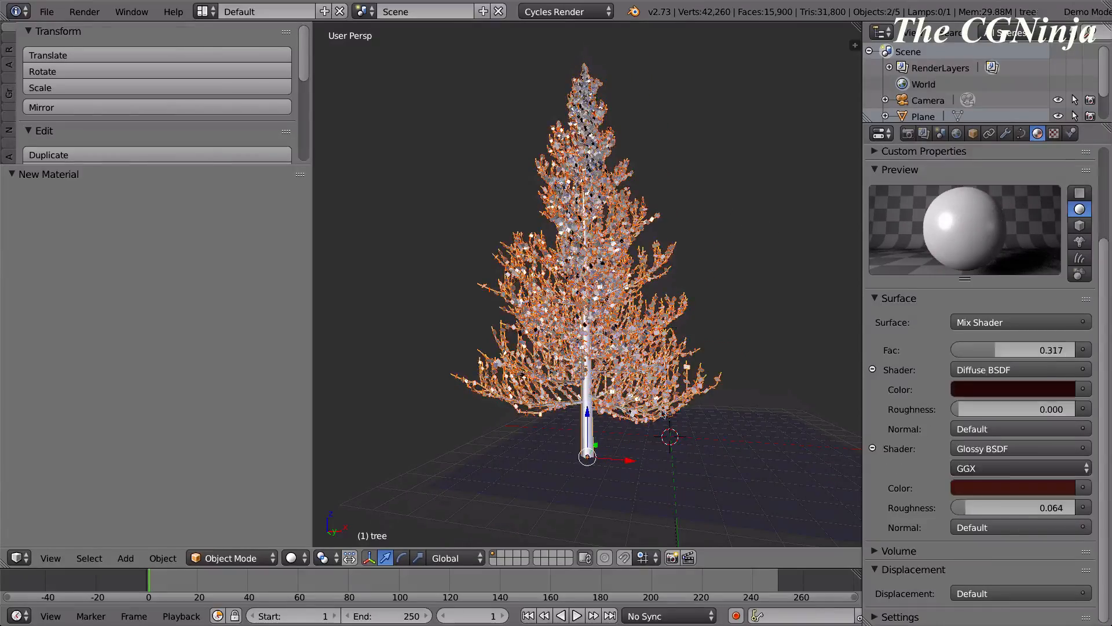
pyautogui.moveTo(770, 268); pyautogui.dragTo(724, 301, button='middle')
pyautogui.scroll(-1, 116, 125)
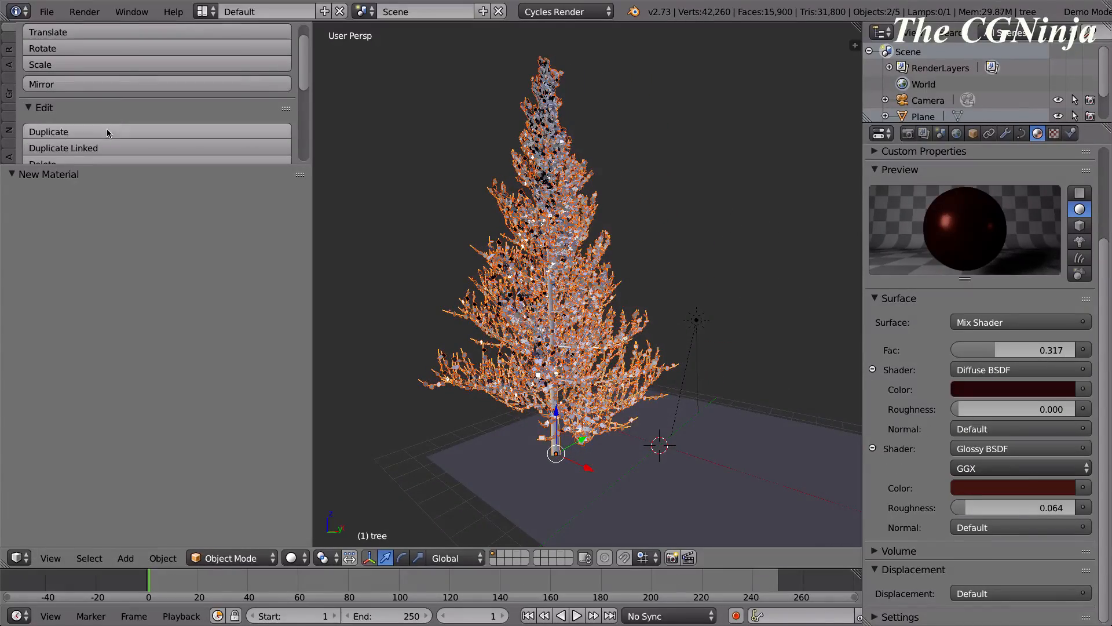
pyautogui.click(116, 130)
pyautogui.moveTo(521, 441); pyautogui.dragTo(552, 468, button='middle')
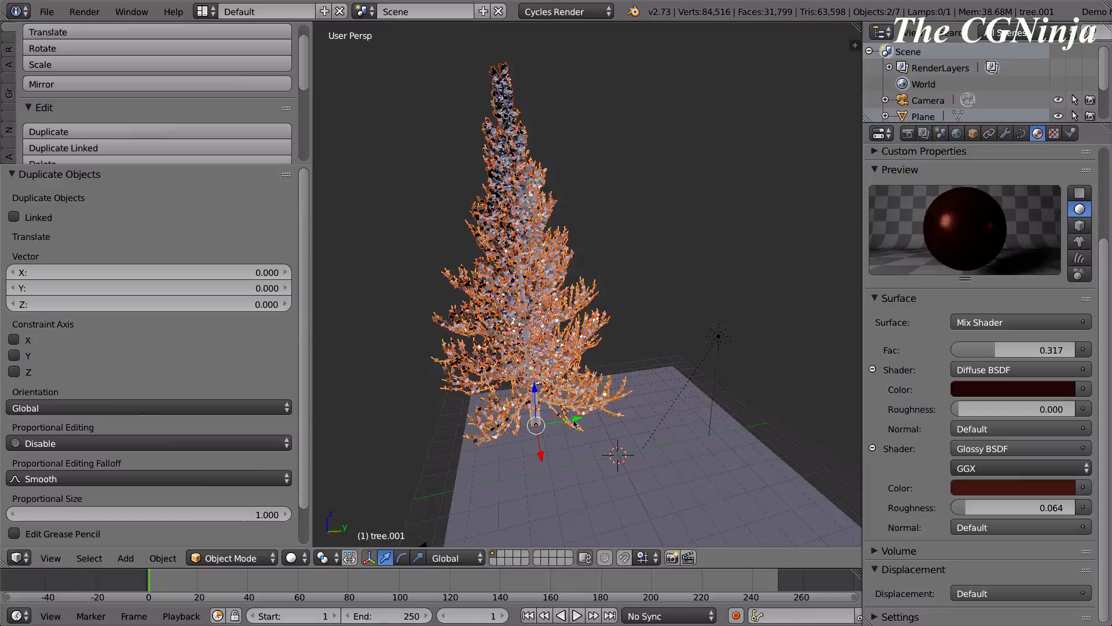
pyautogui.moveTo(575, 422); pyautogui.dragTo(679, 413)
# Duplicate the copied tree with its leaves and move the new copy about 6.655 along the X axis.
pyautogui.moveTo(739, 228); pyautogui.dragTo(325, 246, button='middle')
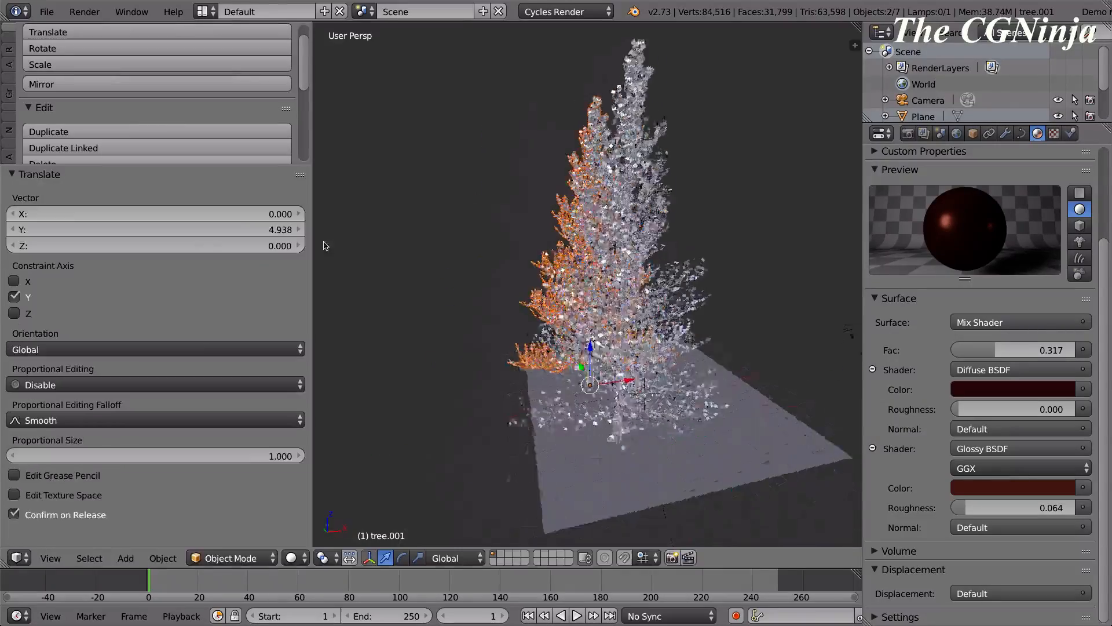
pyautogui.click(116, 131)
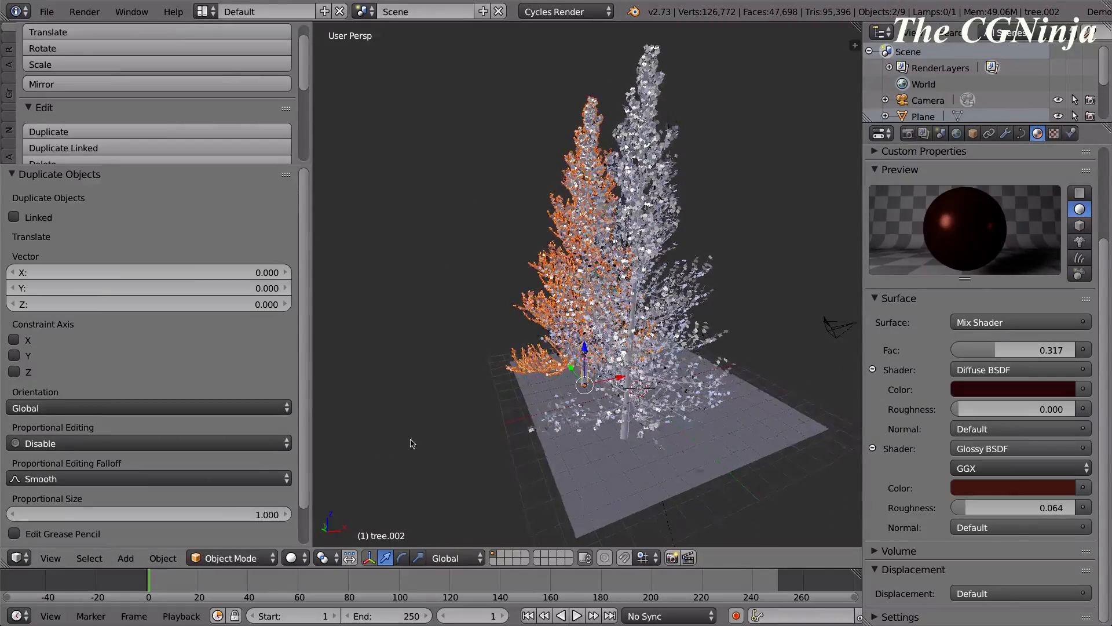
pyautogui.moveTo(412, 443); pyautogui.dragTo(377, 441, button='middle')
pyautogui.press('g')
pyautogui.press('x')
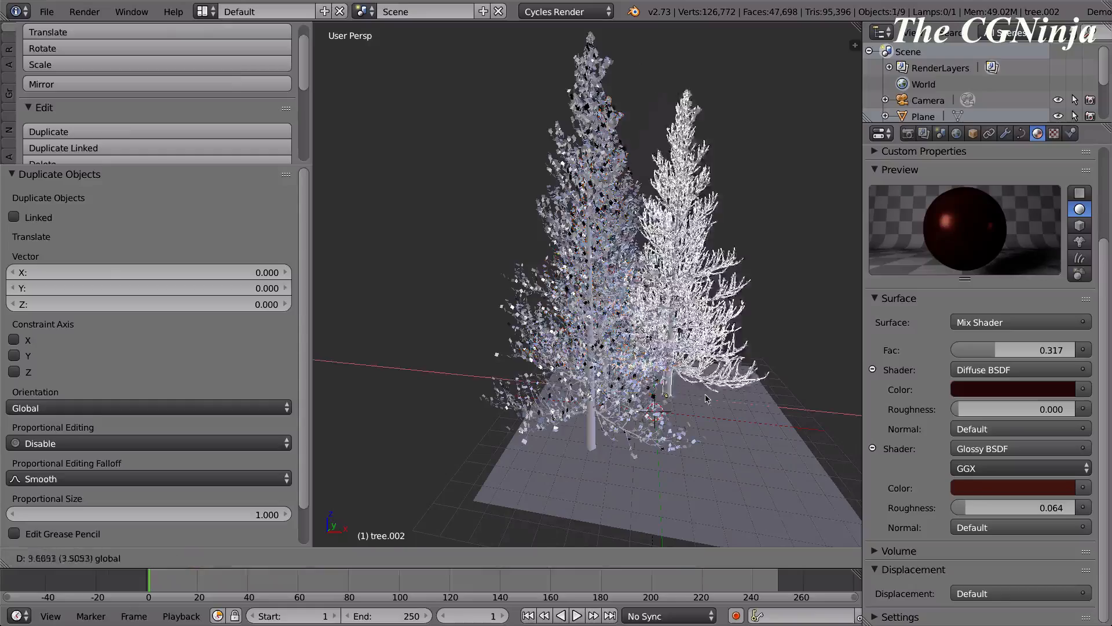
pyautogui.click(731, 461)
# Duplicate the selected tree with its leaves again and move this copy about -5.773 along the Y axis.
pyautogui.scroll(2, 714, 446)
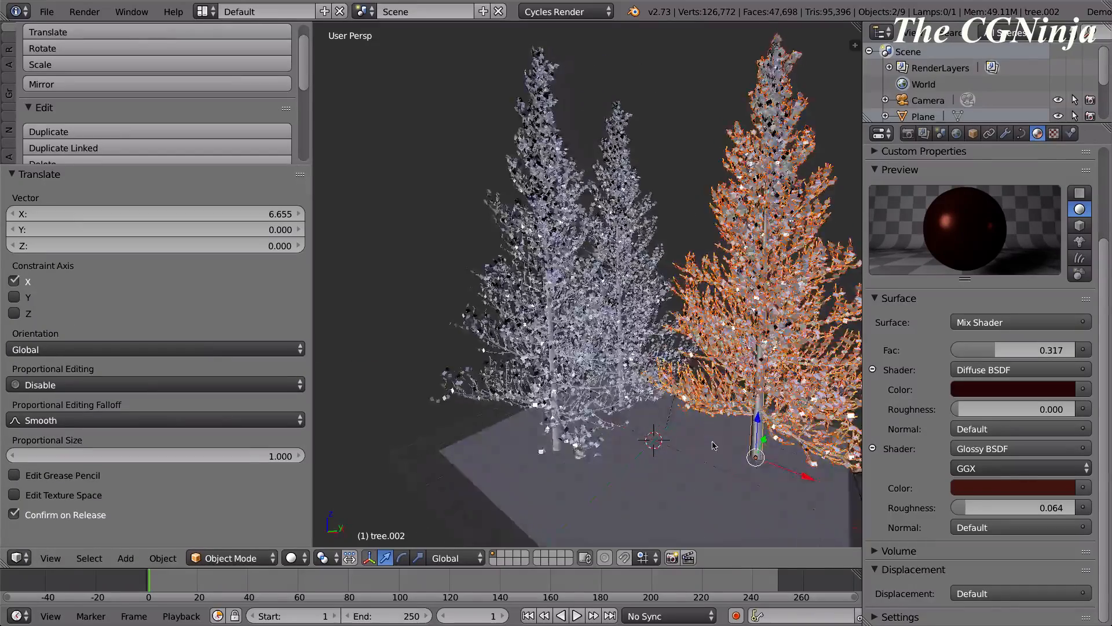
pyautogui.moveTo(713, 446); pyautogui.dragTo(695, 439, button='middle')
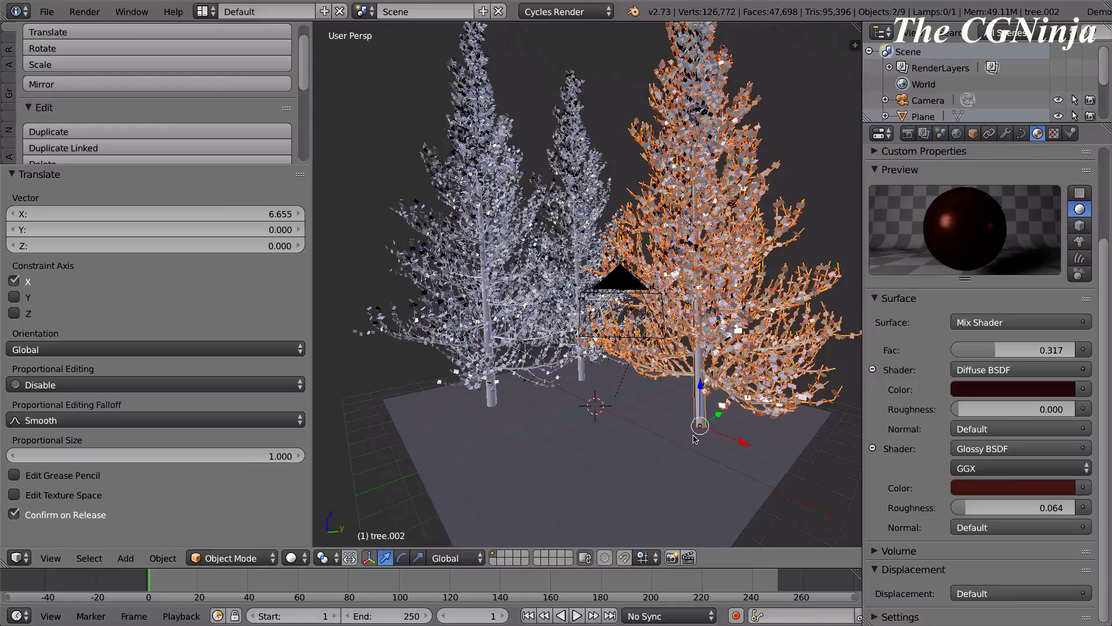
pyautogui.click(49, 131)
pyautogui.rightClick(61, 136)
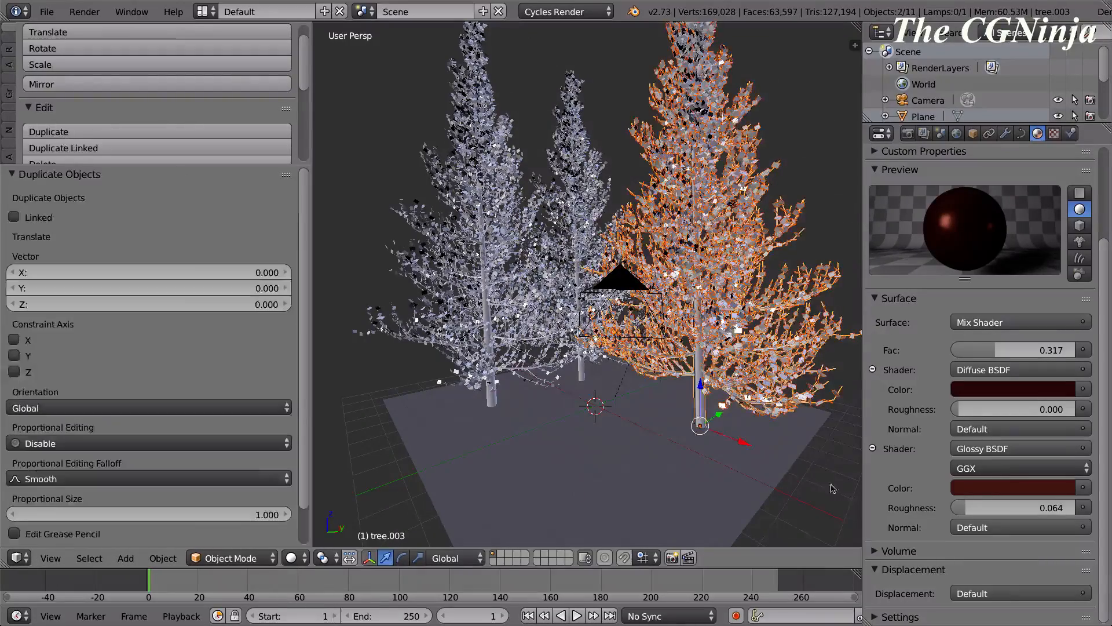
pyautogui.moveTo(719, 416); pyautogui.dragTo(597, 491)
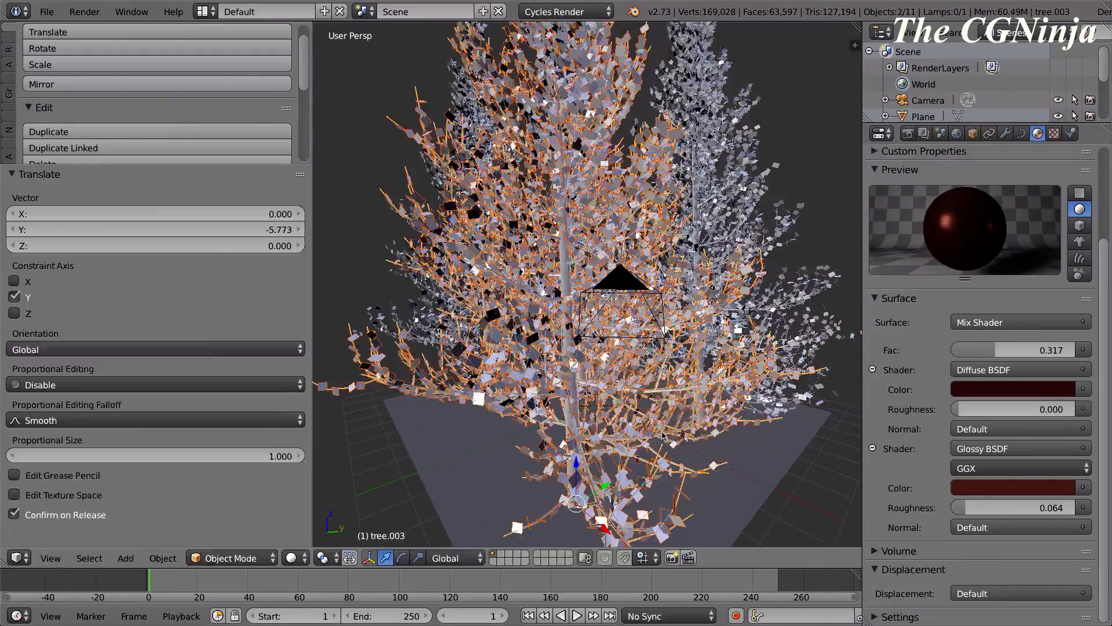
# Select only the Sun lamp, raise it above the trees and move it about 5.407 along the Y axis.
pyautogui.moveTo(774, 456); pyautogui.dragTo(585, 498, button='middle')
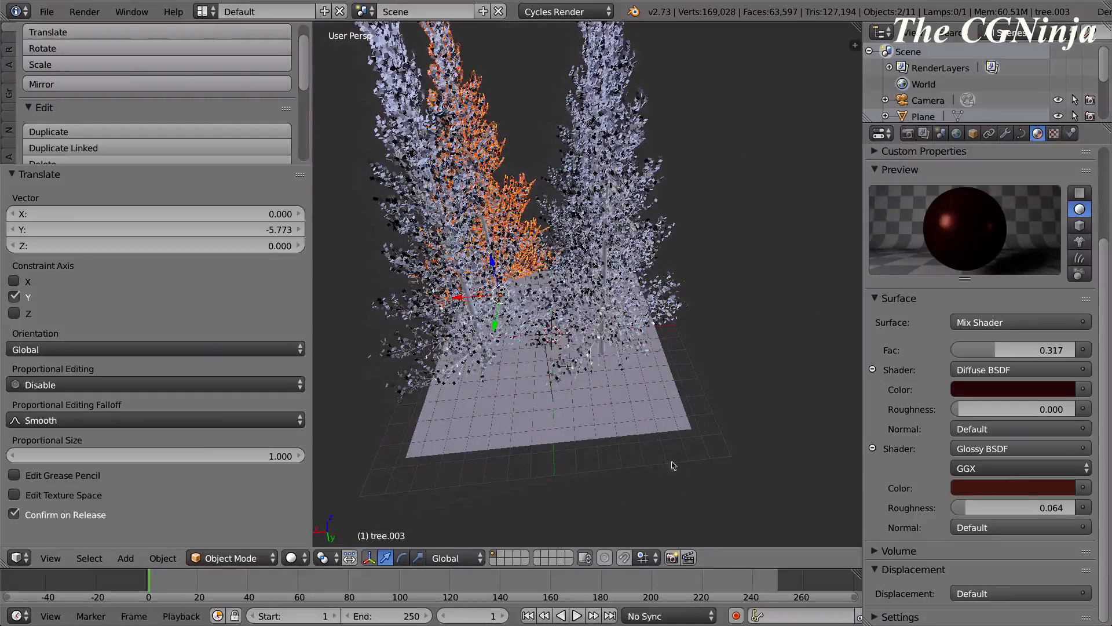
pyautogui.press('a')
pyautogui.rightClick(540, 337)
pyautogui.moveTo(526, 413); pyautogui.dragTo(566, 375, button='middle')
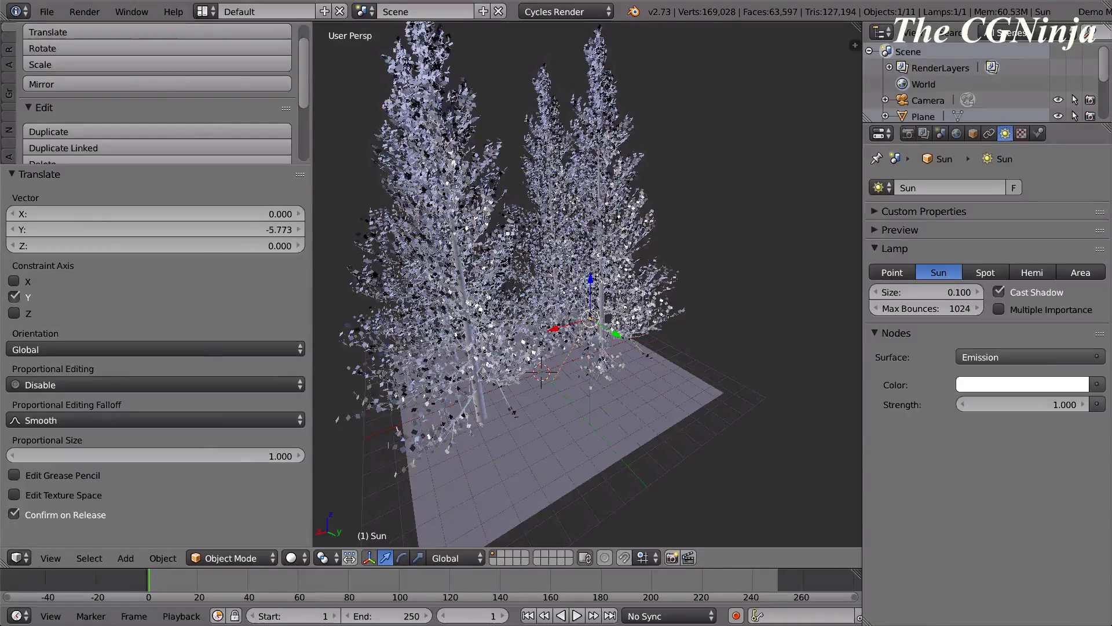
pyautogui.moveTo(590, 293); pyautogui.dragTo(801, 86)
pyautogui.scroll(-4, 793, 173)
pyautogui.keyDown('alt'); pyautogui.scroll(1, 767, 184); pyautogui.keyUp('alt')
pyautogui.scroll(4, 768, 184)
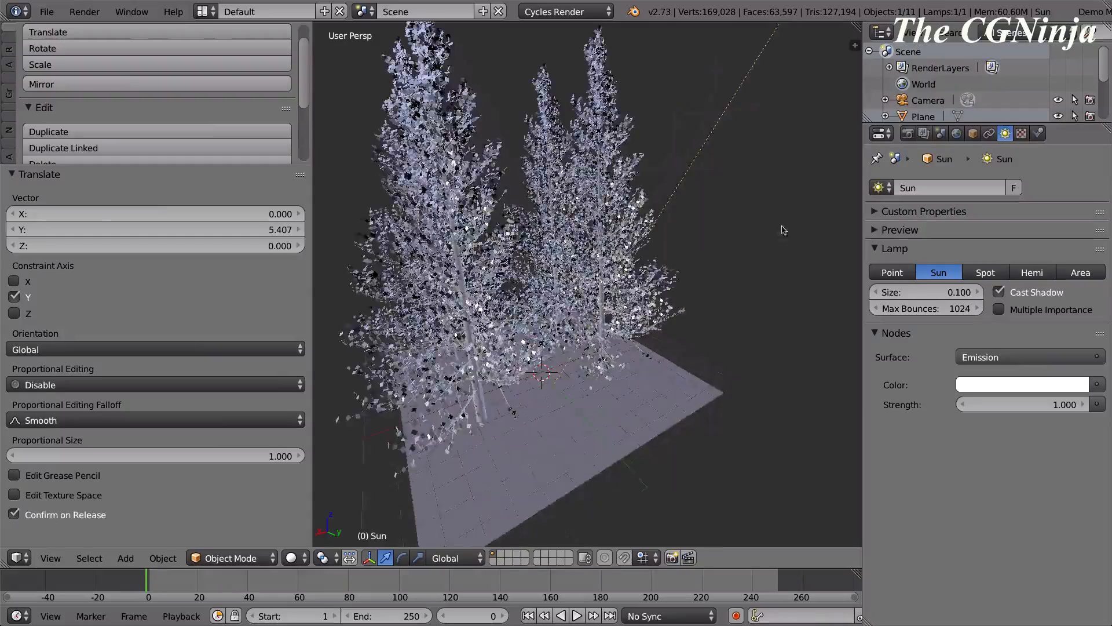
# Preview the whole group of trees from a low side angle in Rendered viewport shading.
pyautogui.moveTo(783, 230); pyautogui.dragTo(707, 246, button='middle')
pyautogui.scroll(4, 686, 221)
pyautogui.scroll(-4, 707, 247)
pyautogui.moveTo(741, 291)
pyautogui.mouseDown(button='middle')
pyautogui.moveTo(712, 288)
pyautogui.moveTo(731, 281)
pyautogui.mouseUp(button='middle')
pyautogui.keyDown('shift'); pyautogui.moveTo(679, 284); pyautogui.dragTo(754, 355, button='middle'); pyautogui.keyUp('shift')
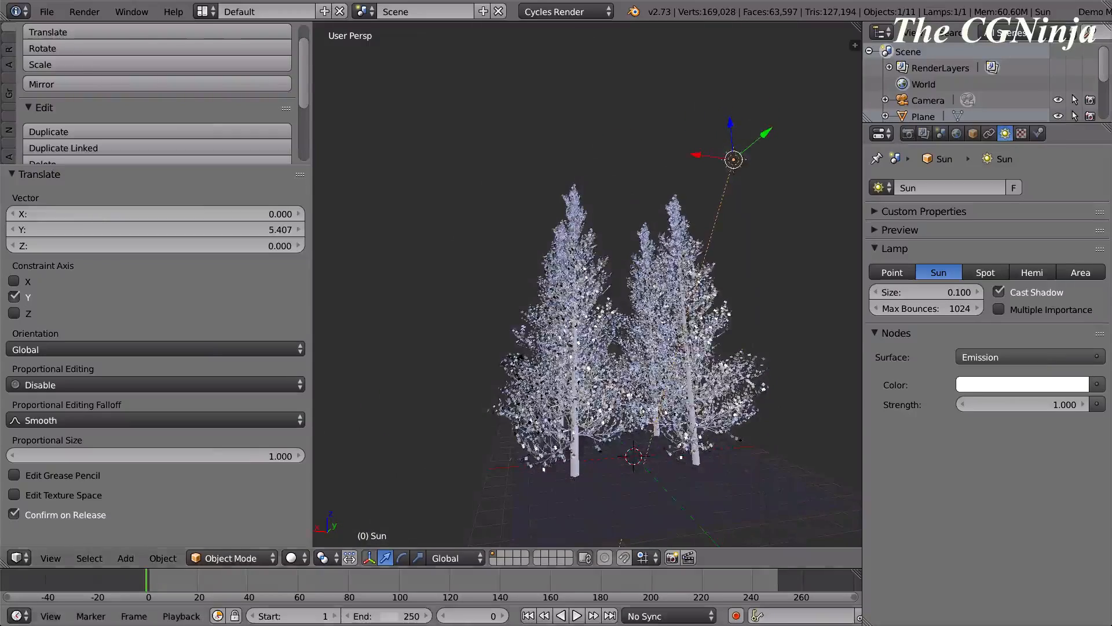
pyautogui.click(291, 558)
pyautogui.click(304, 456)
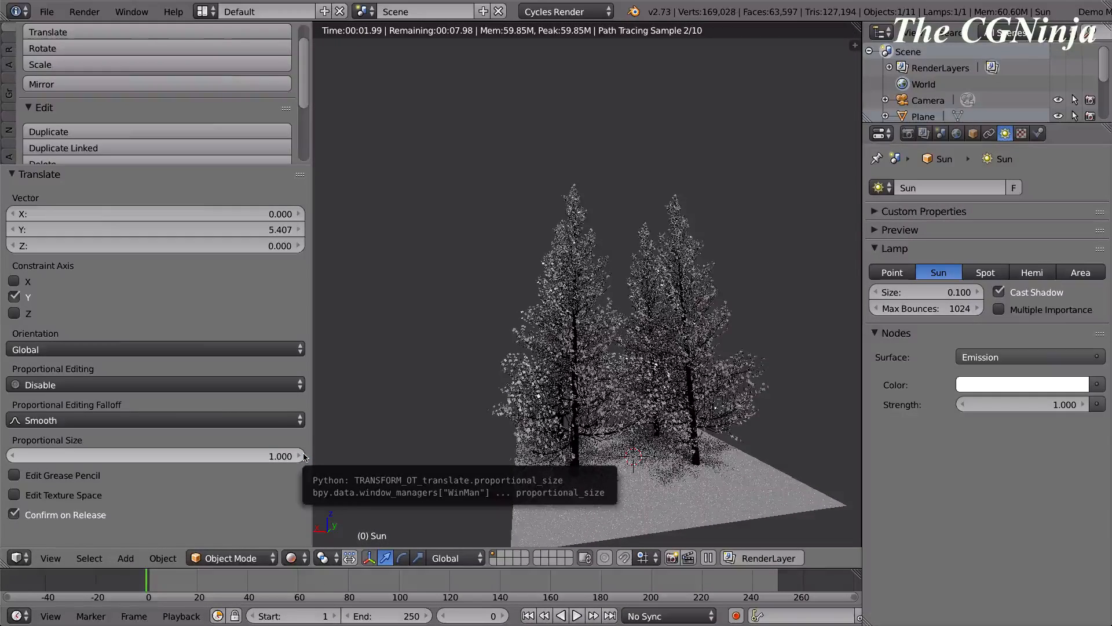
# Try a warm tint for the Sun lamp's emission colour, and settle on a pale blue.
pyautogui.click(1054, 383)
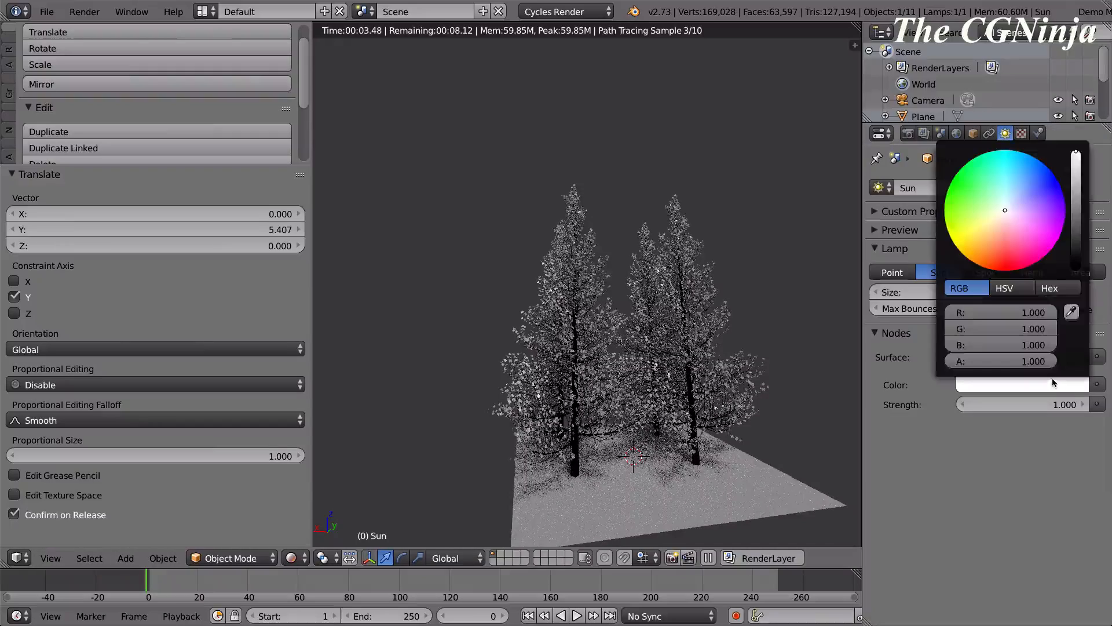
pyautogui.click(1001, 218)
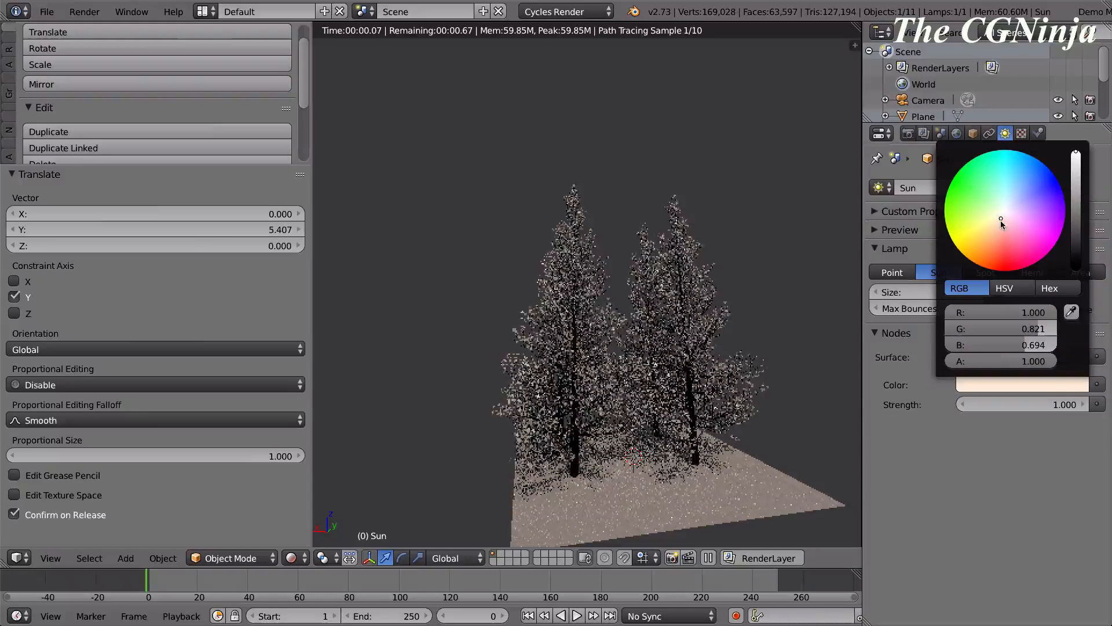
pyautogui.click(1011, 204)
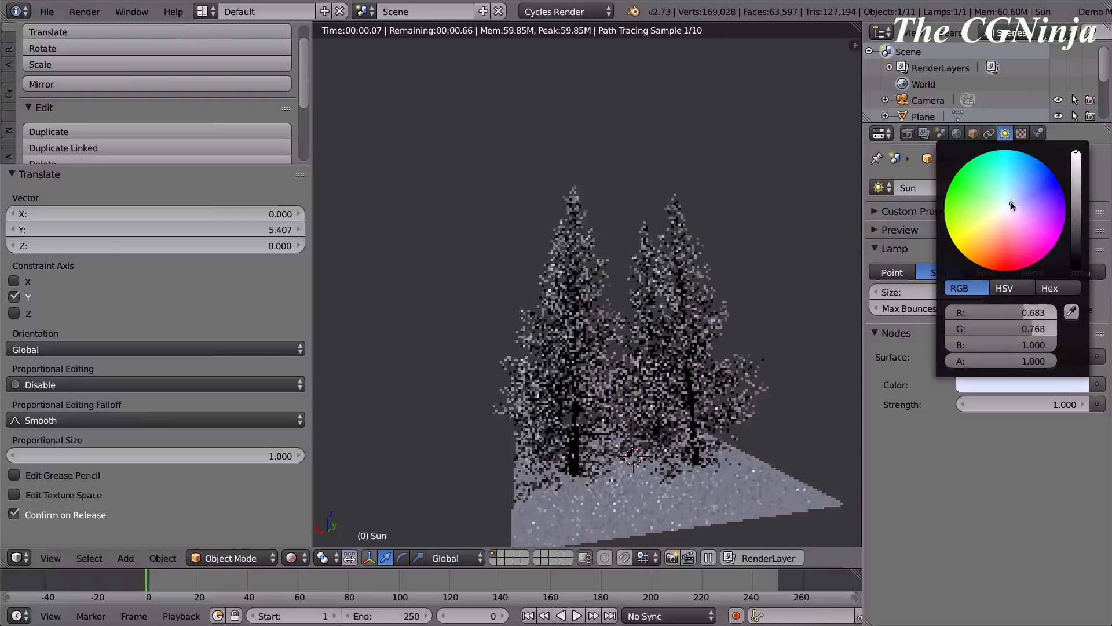
pyautogui.click(1014, 200)
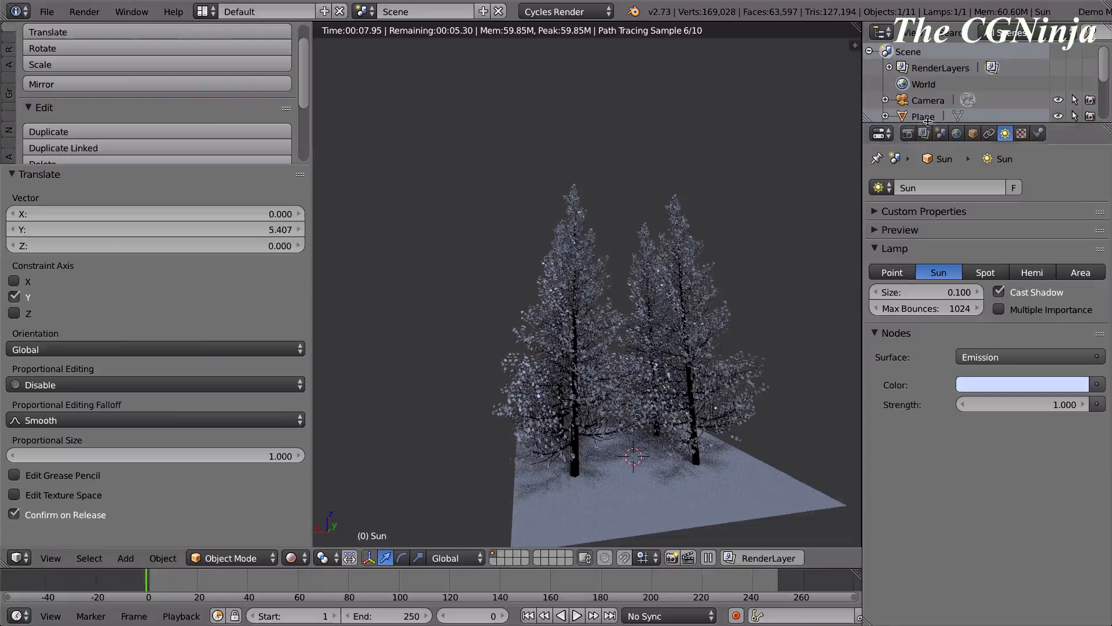
# Assign a Sky Texture to the World background colour.
pyautogui.click(957, 139)
pyautogui.click(1008, 272)
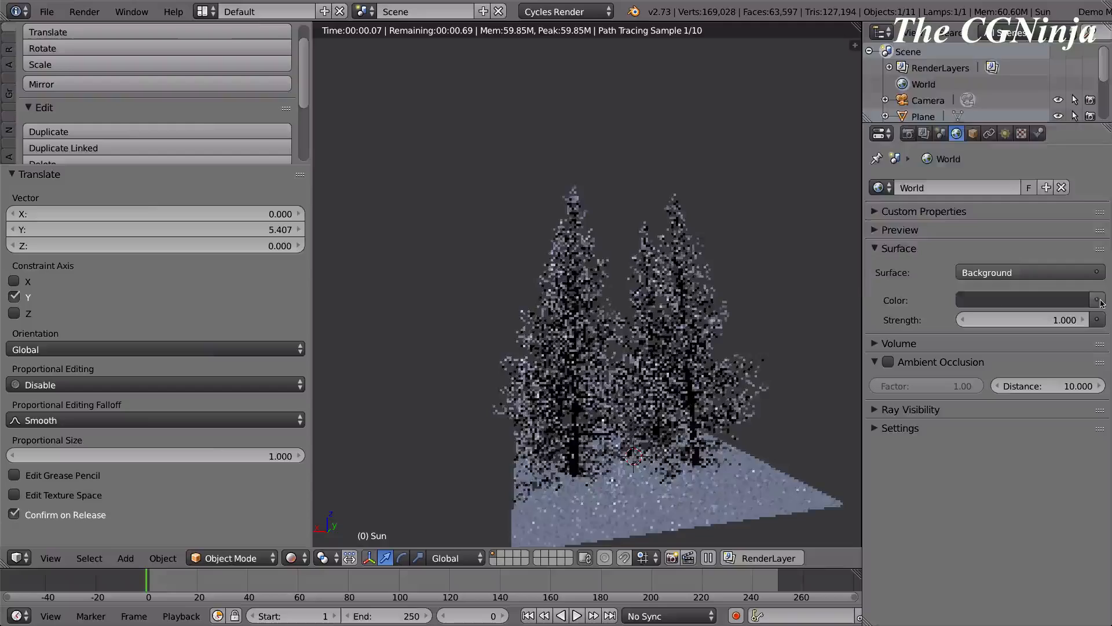
pyautogui.click(1096, 300)
pyautogui.click(762, 124)
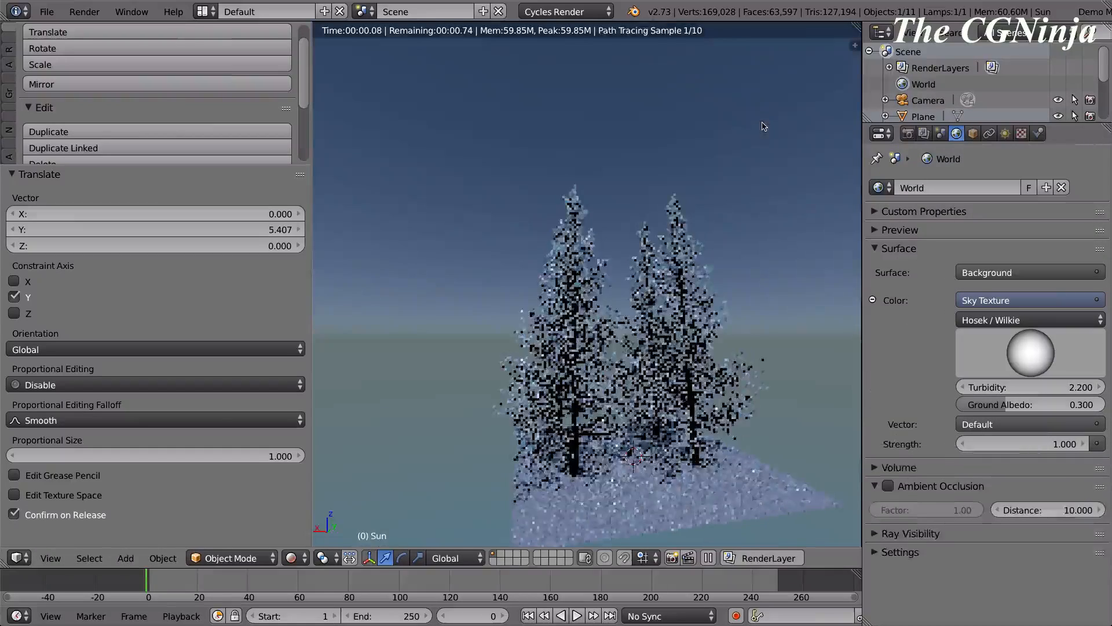
# Examine the rendered trees up close against the sky background.
pyautogui.scroll(5, 685, 381)
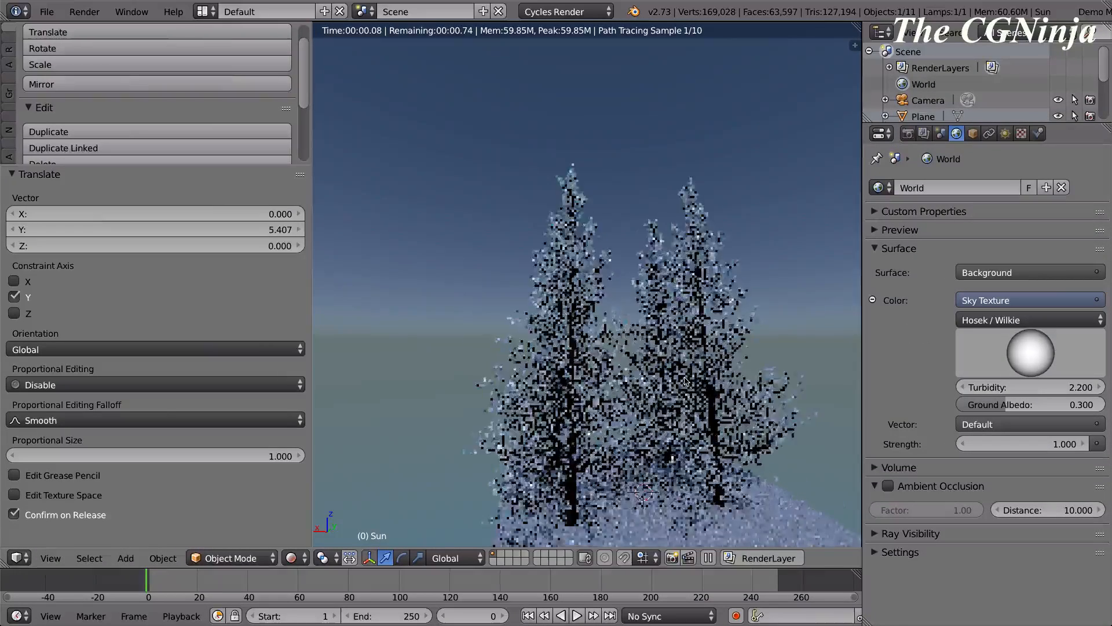
pyautogui.scroll(1, 685, 381)
pyautogui.scroll(1, 685, 381)
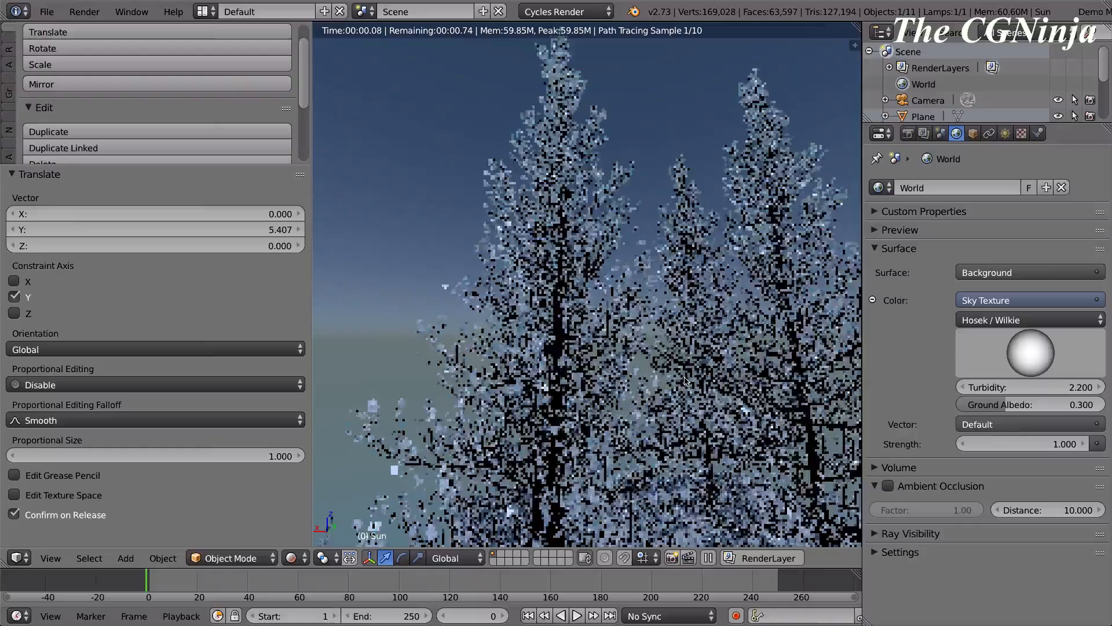
pyautogui.moveTo(685, 381)
pyautogui.mouseDown(button='middle')
pyautogui.moveTo(659, 379)
pyautogui.moveTo(697, 368)
pyautogui.mouseUp(button='middle')
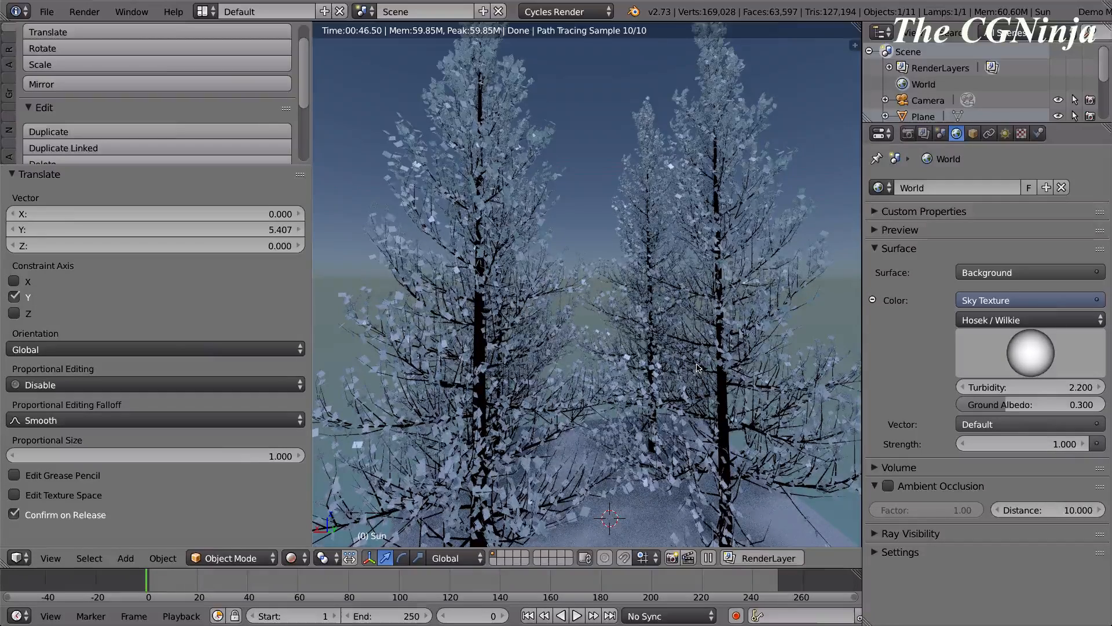
pyautogui.keyDown('shift'); pyautogui.scroll(-4, 658, 337); pyautogui.keyUp('shift')
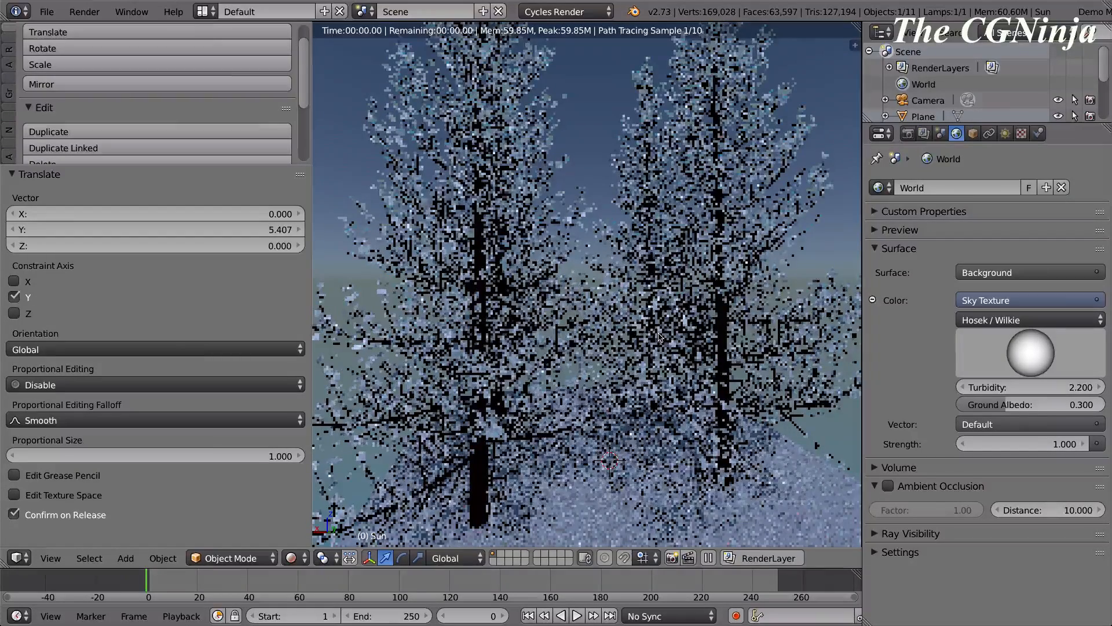